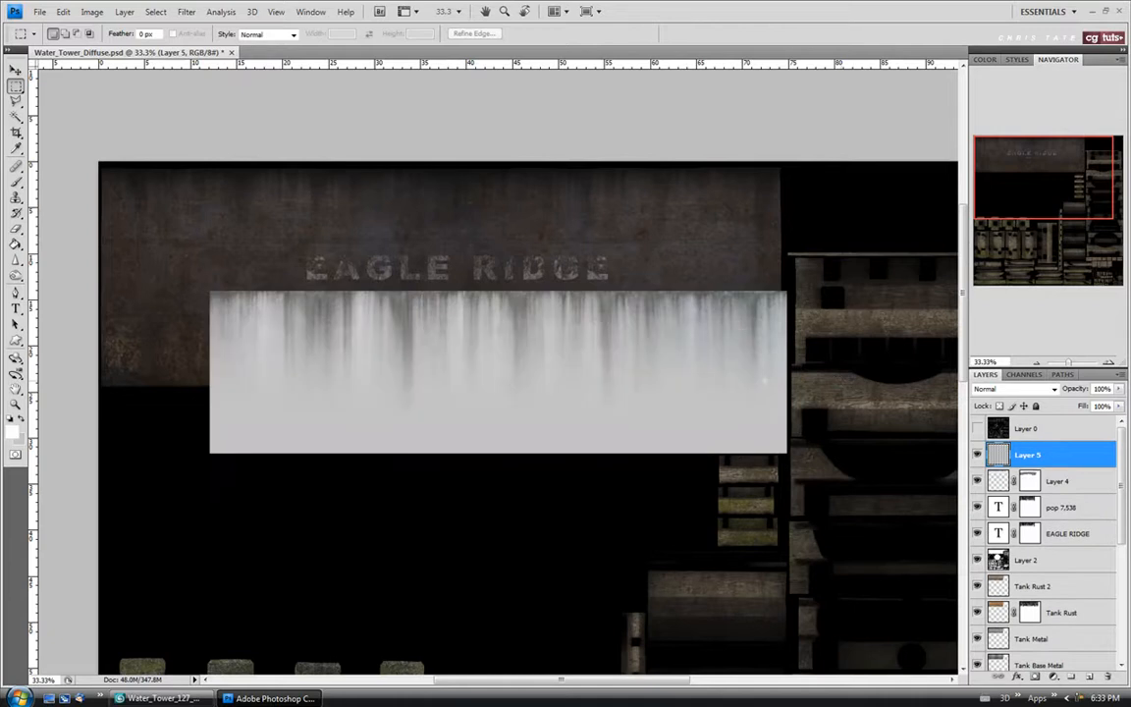
# Scale the grime-streak strip to about 39.3% and place it at the tank panel's left edge, just below the upper seam.
pyautogui.press('v')
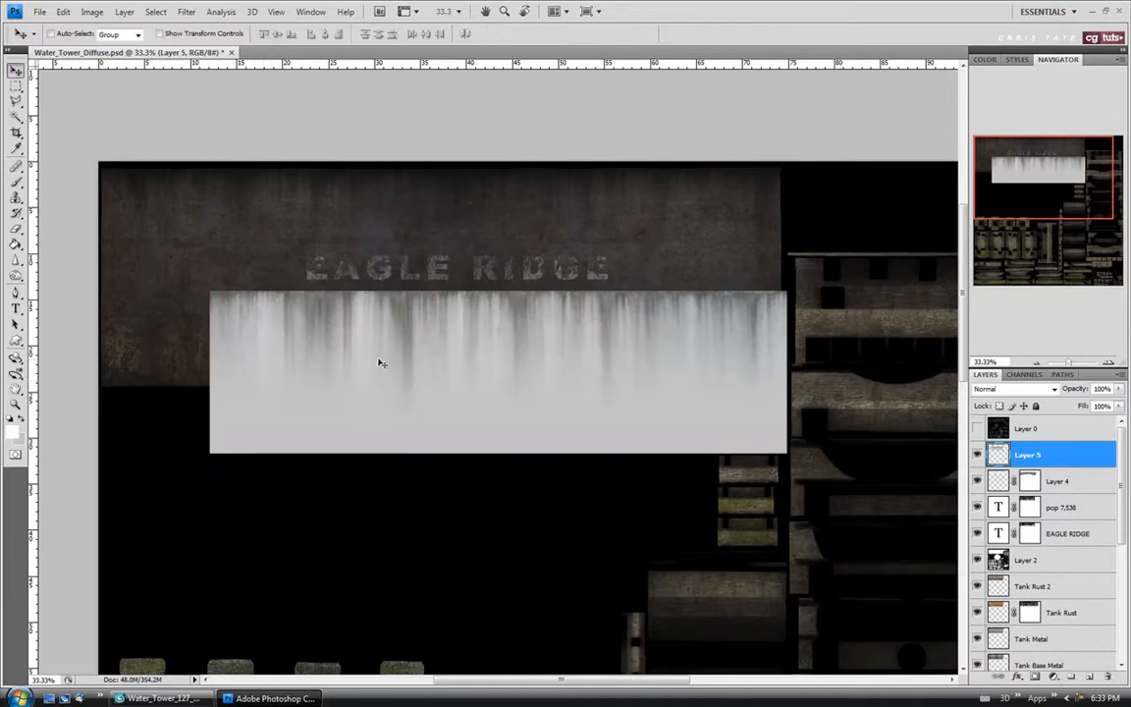
pyautogui.moveTo(373, 345); pyautogui.dragTo(291, 318)
pyautogui.hotkey('ctrl', 't')
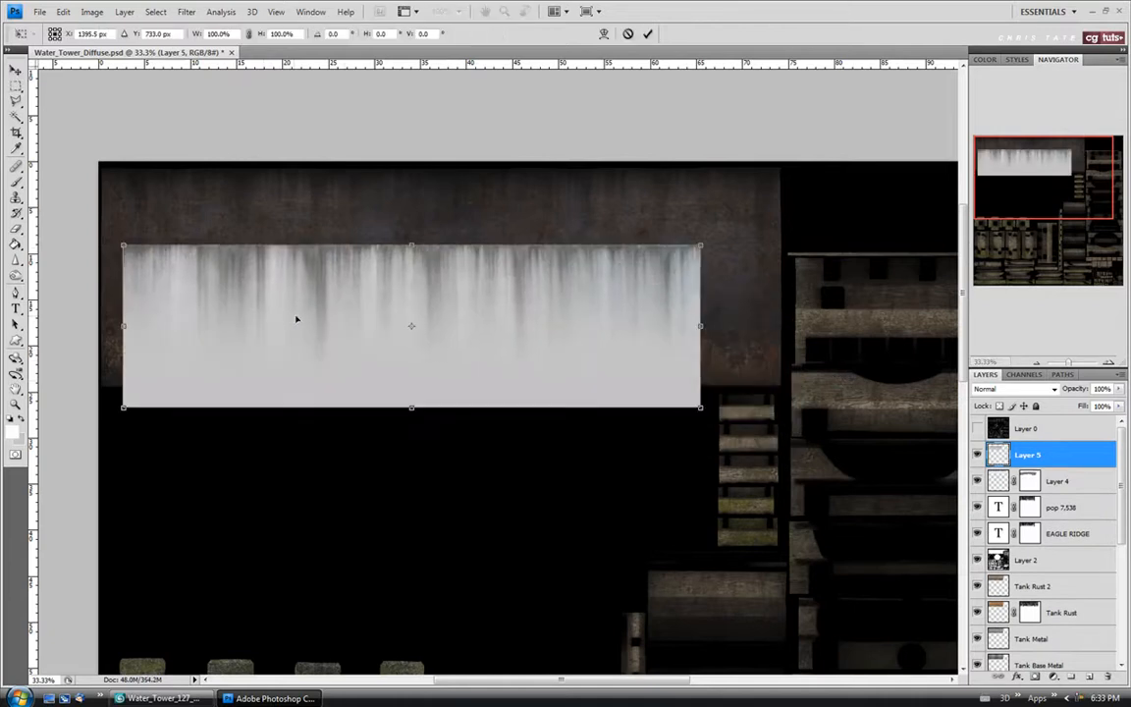
pyautogui.moveTo(703, 409); pyautogui.dragTo(364, 299)
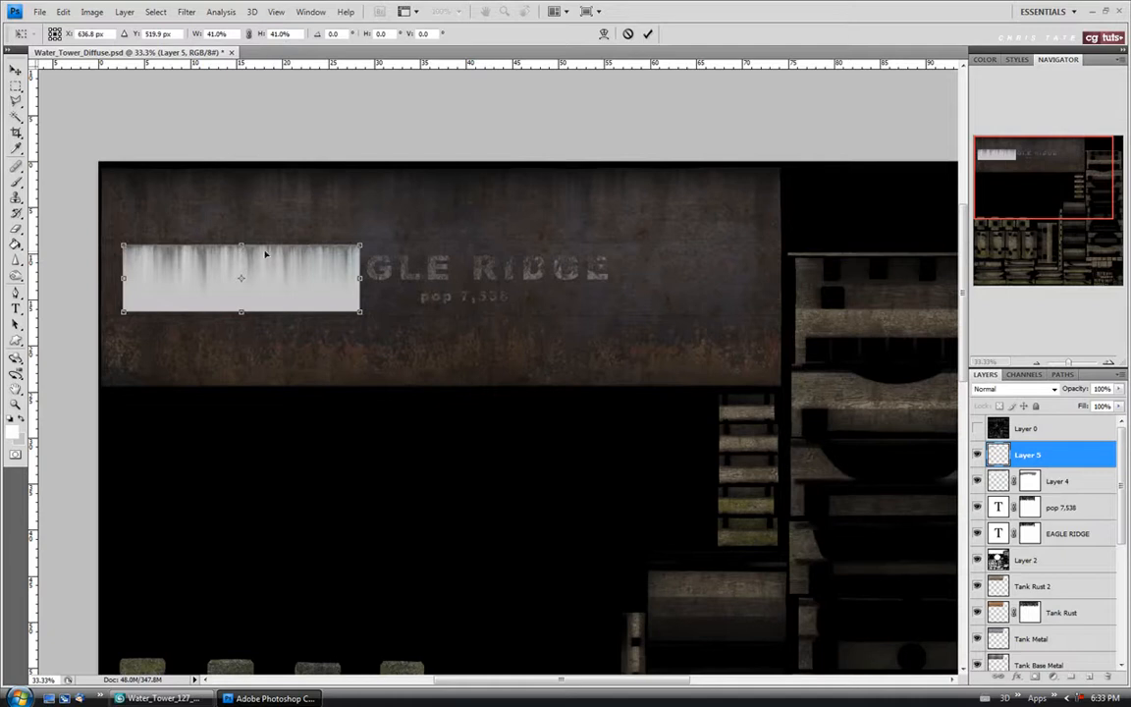
pyautogui.moveTo(306, 267); pyautogui.dragTo(260, 263)
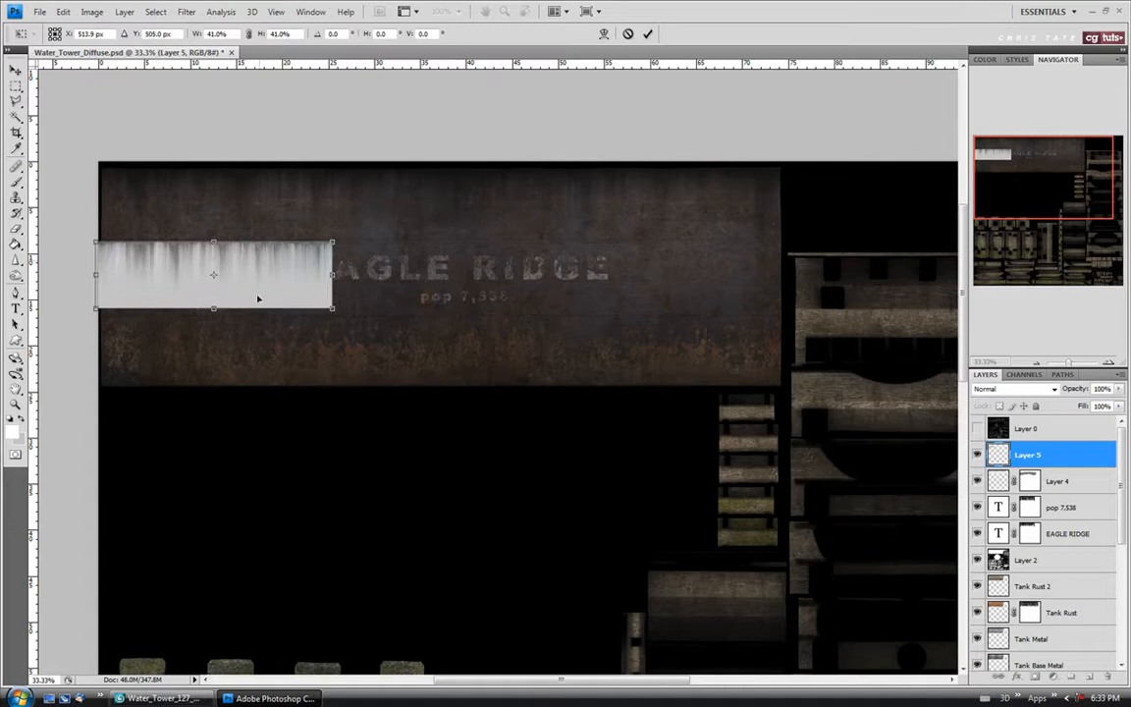
pyautogui.moveTo(330, 315); pyautogui.dragTo(322, 306)
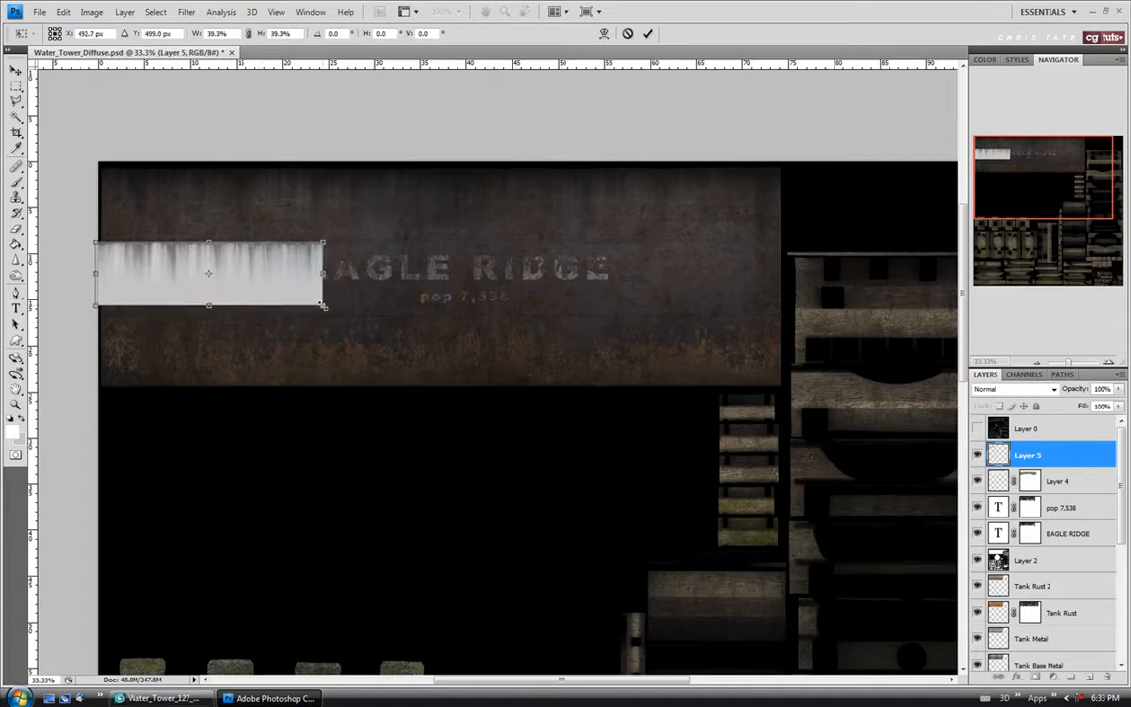
pyautogui.press('Return')
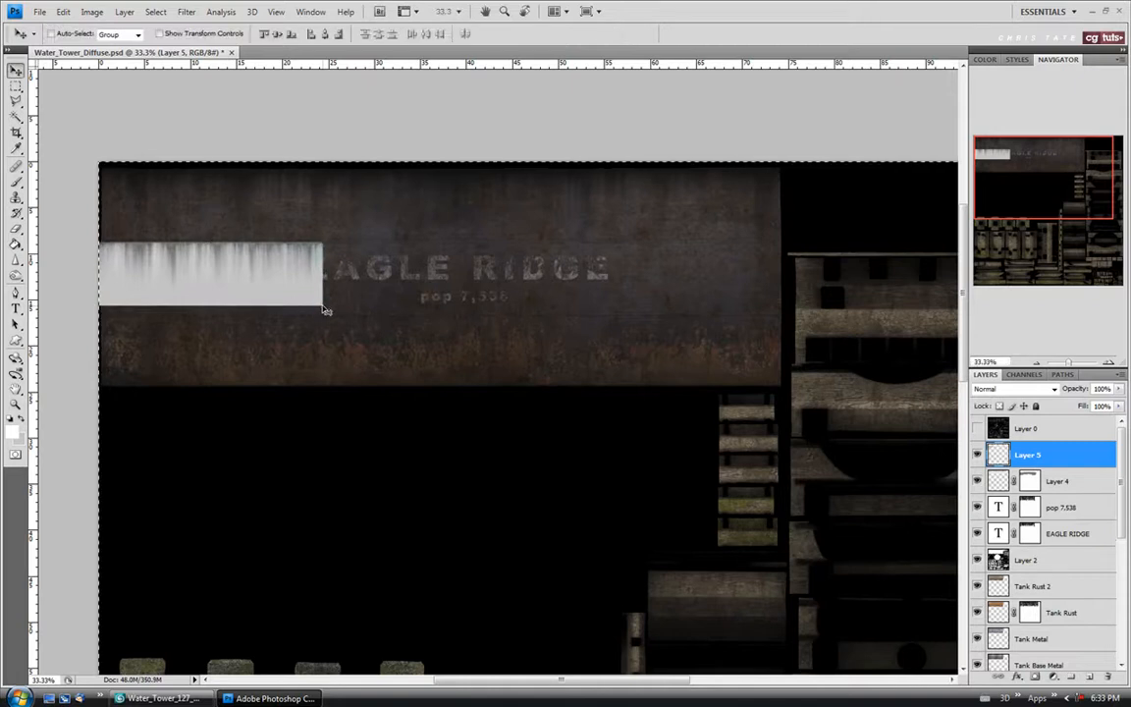
# Duplicate the streak strip, flip the copy horizontally and align it end to end with the original's right side.
pyautogui.hotkey('ctrl', 'j')
pyautogui.moveTo(381, 268)
pyautogui.mouseDown()
pyautogui.moveTo(517, 598)
pyautogui.moveTo(367, 344)
pyautogui.moveTo(388, 249)
pyautogui.mouseUp()
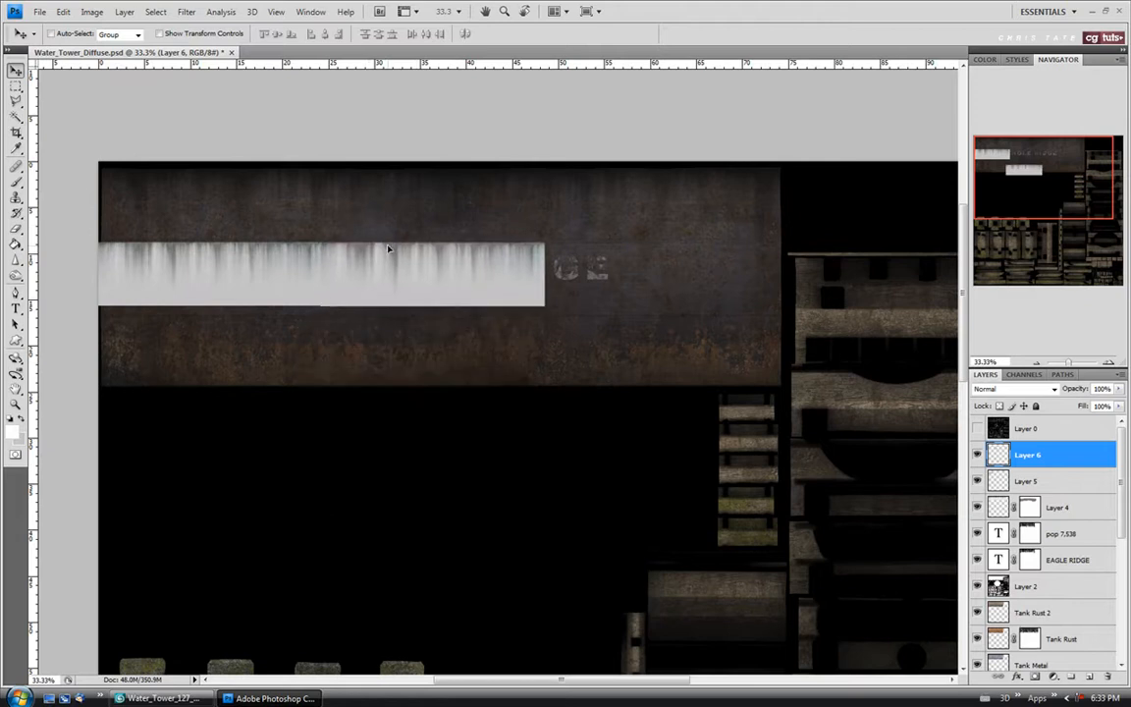
pyautogui.hotkey('ctrl', 't')
pyautogui.rightClick(389, 266)
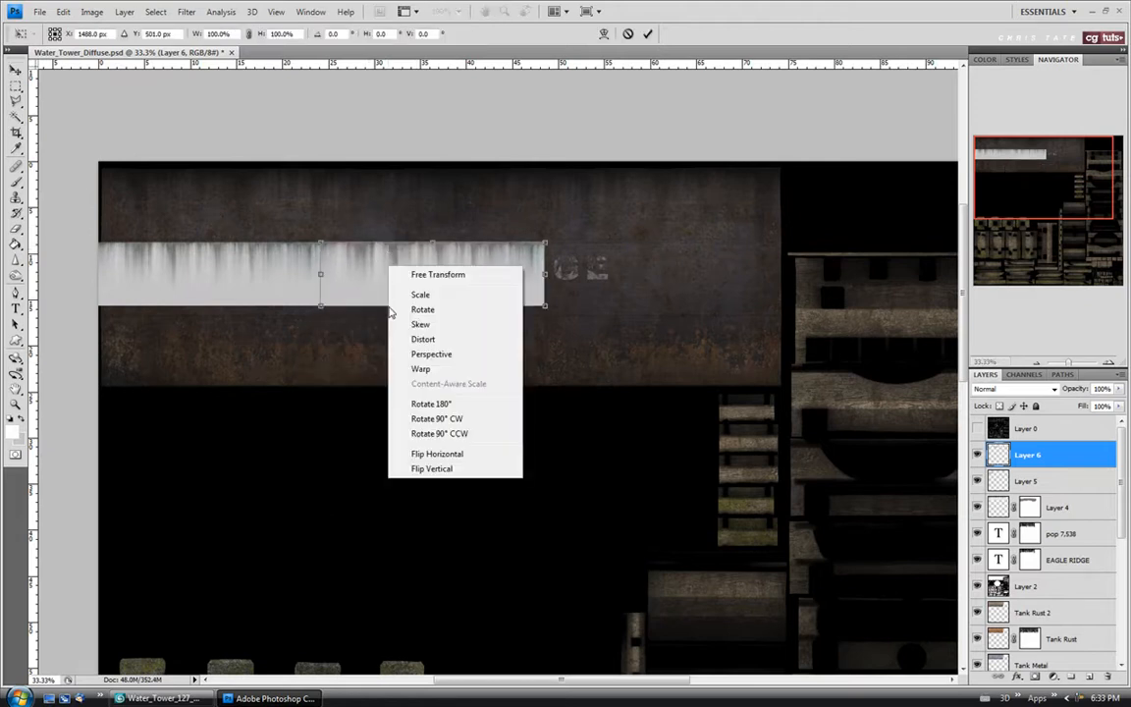
pyautogui.click(407, 455)
pyautogui.moveTo(371, 295); pyautogui.dragTo(365, 301)
pyautogui.press('Up')
pyautogui.press('Up')
pyautogui.press('Up')
pyautogui.press('Up')
pyautogui.press('Up')
pyautogui.press('Up')
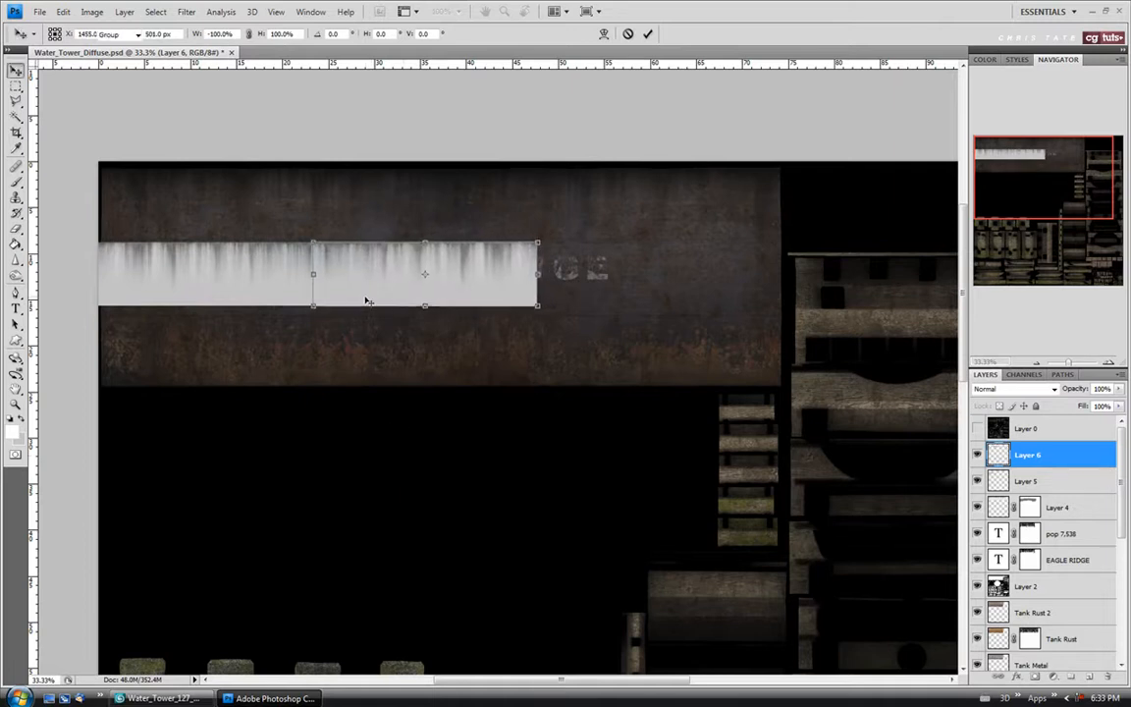
pyautogui.press('Return')
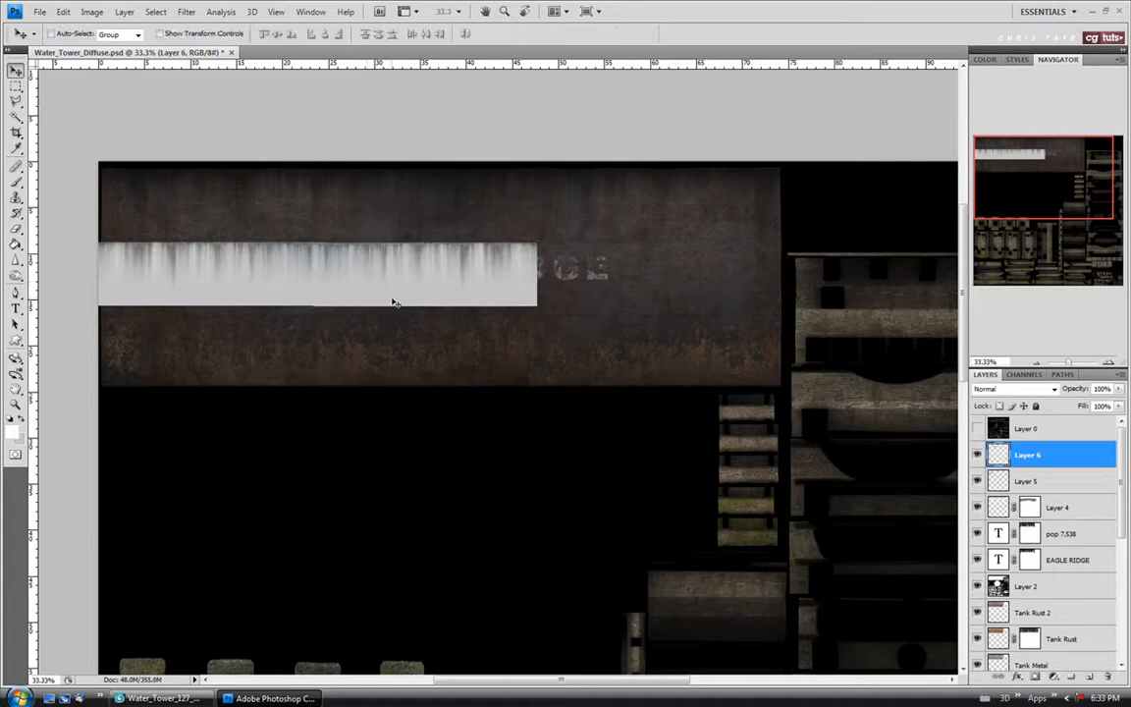
# Merge Layer 5 and Layer 6 and retouch the joint between the two strips with the Healing Brush at size 25.
pyautogui.keyDown('shift'); pyautogui.click(987, 481); pyautogui.keyUp('shift')
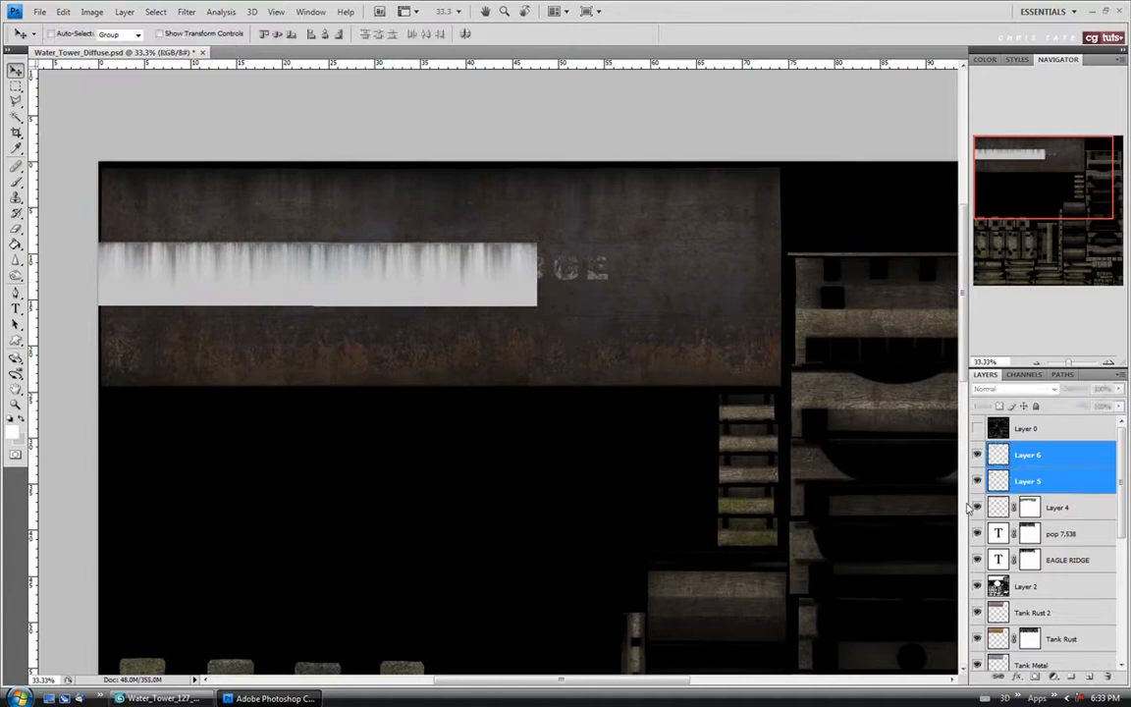
pyautogui.hotkey('ctrl', 'e')
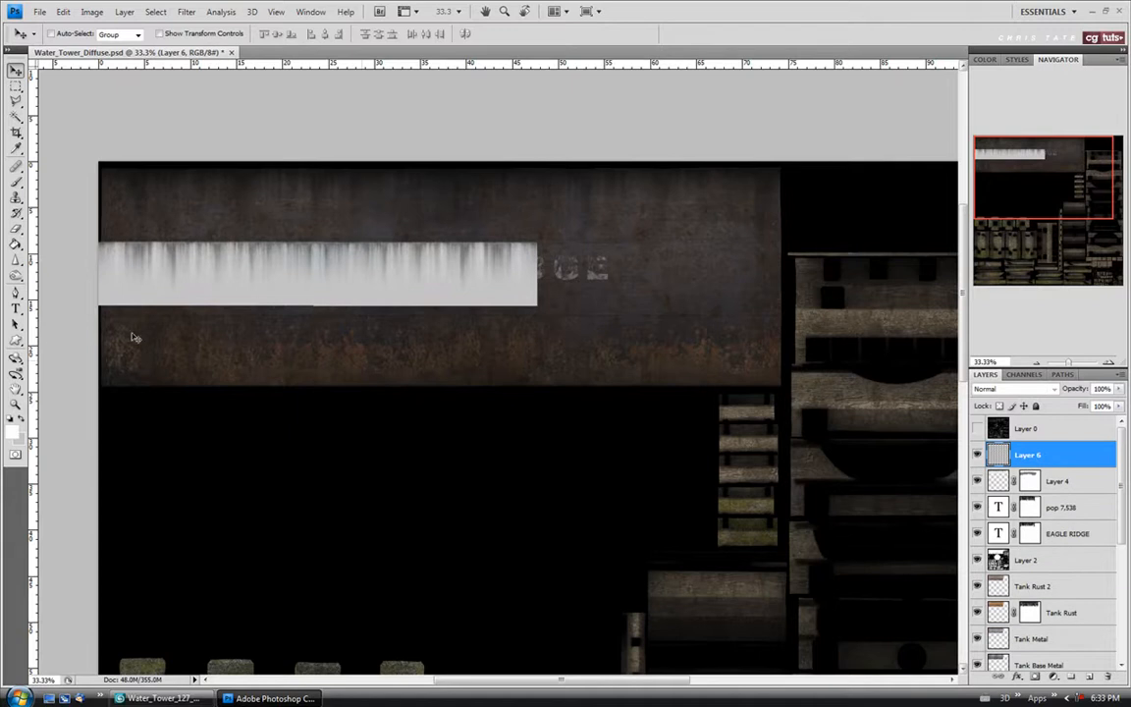
pyautogui.click(16, 404)
pyautogui.click(266, 285)
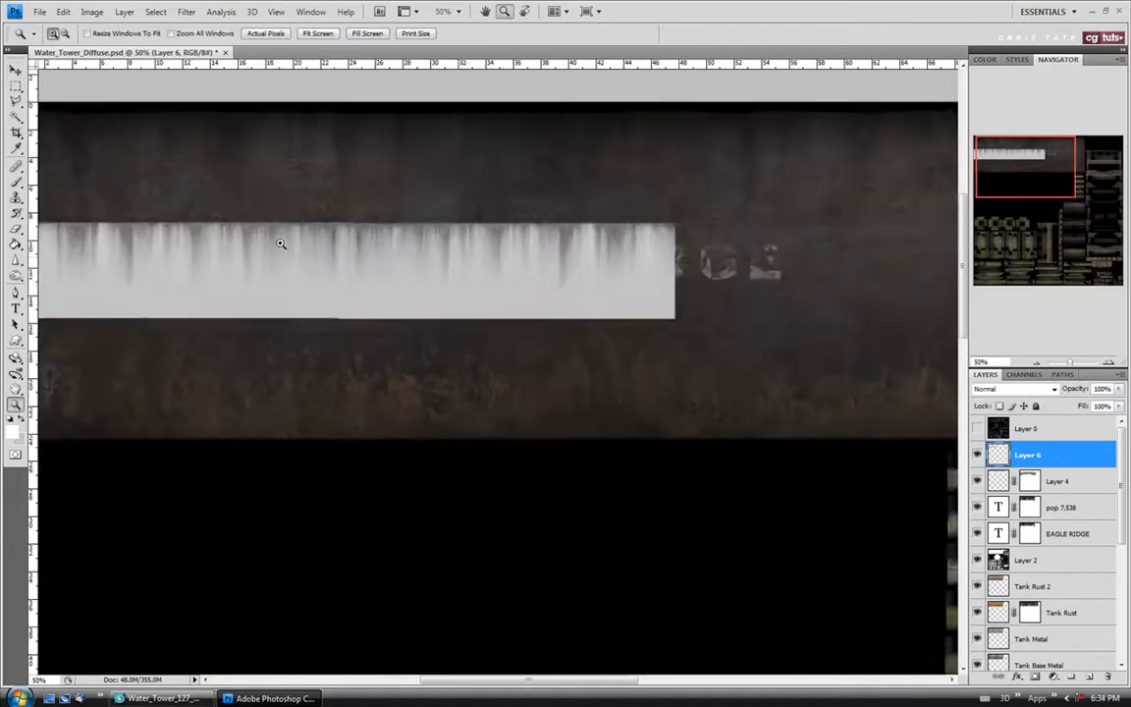
pyautogui.click(302, 232)
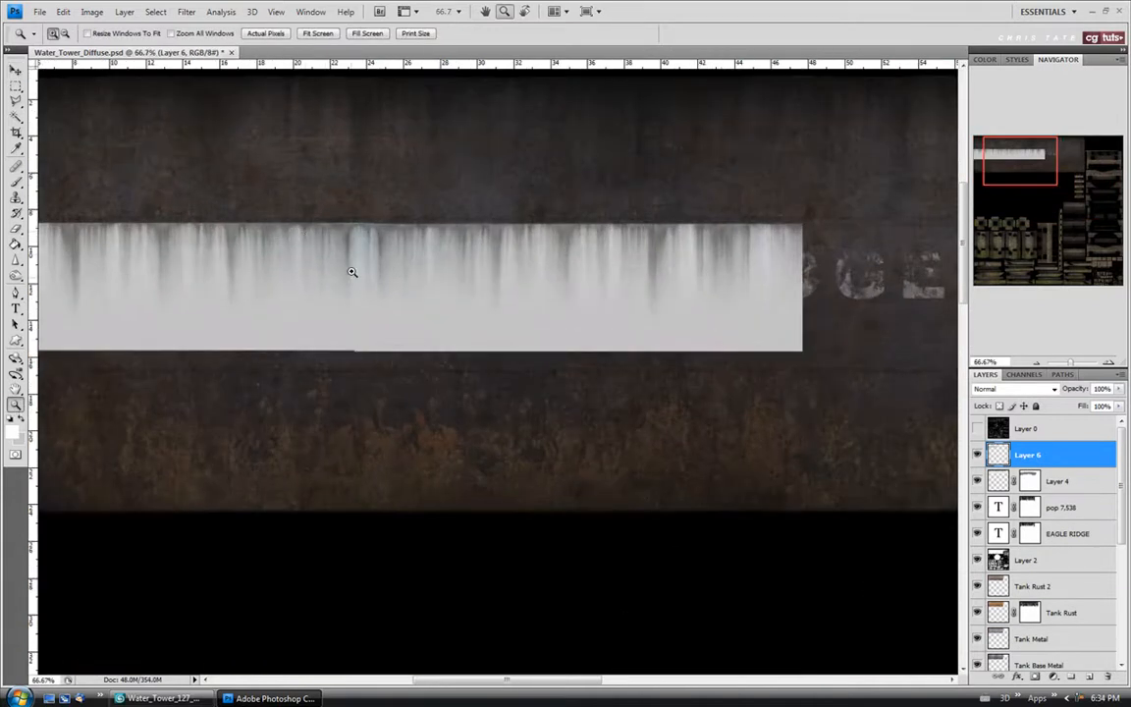
pyautogui.click(14, 151)
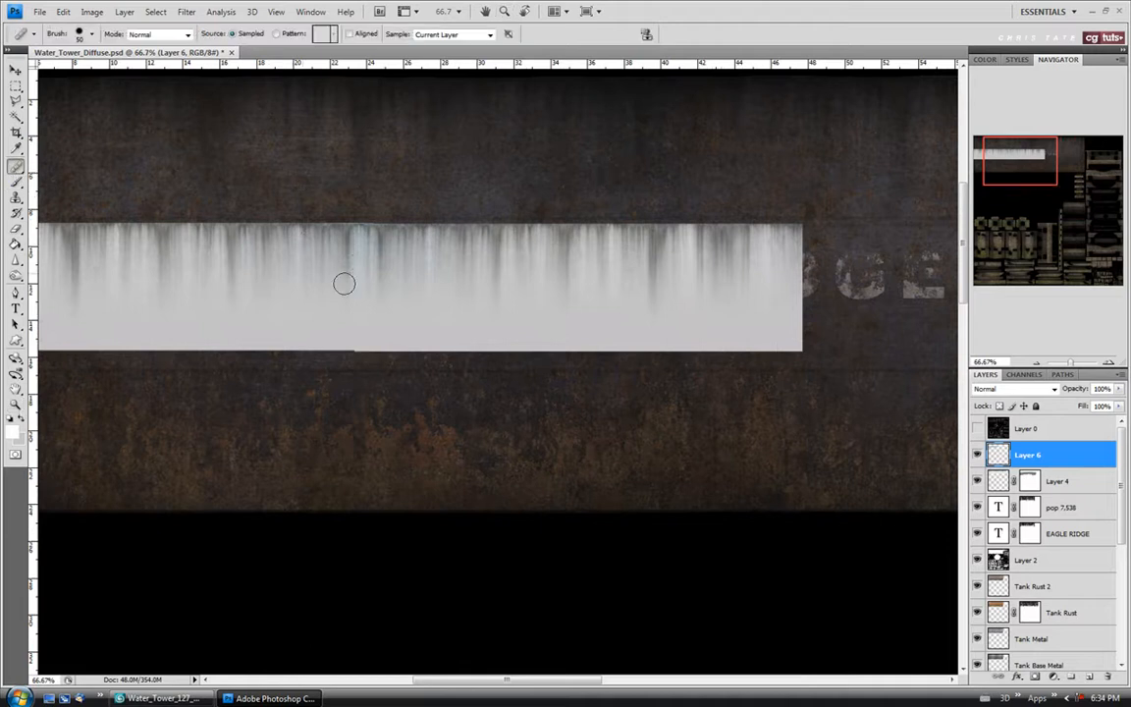
pyautogui.press('[')
pyautogui.press('[')
pyautogui.moveTo(357, 239); pyautogui.dragTo(356, 288)
pyautogui.click(354, 344)
# Duplicate the merged streak strip, extend it across the tank's right end with the copy, and merge both layers.
pyautogui.hotkey('ctrl', 'shift', 'alt', 'n')
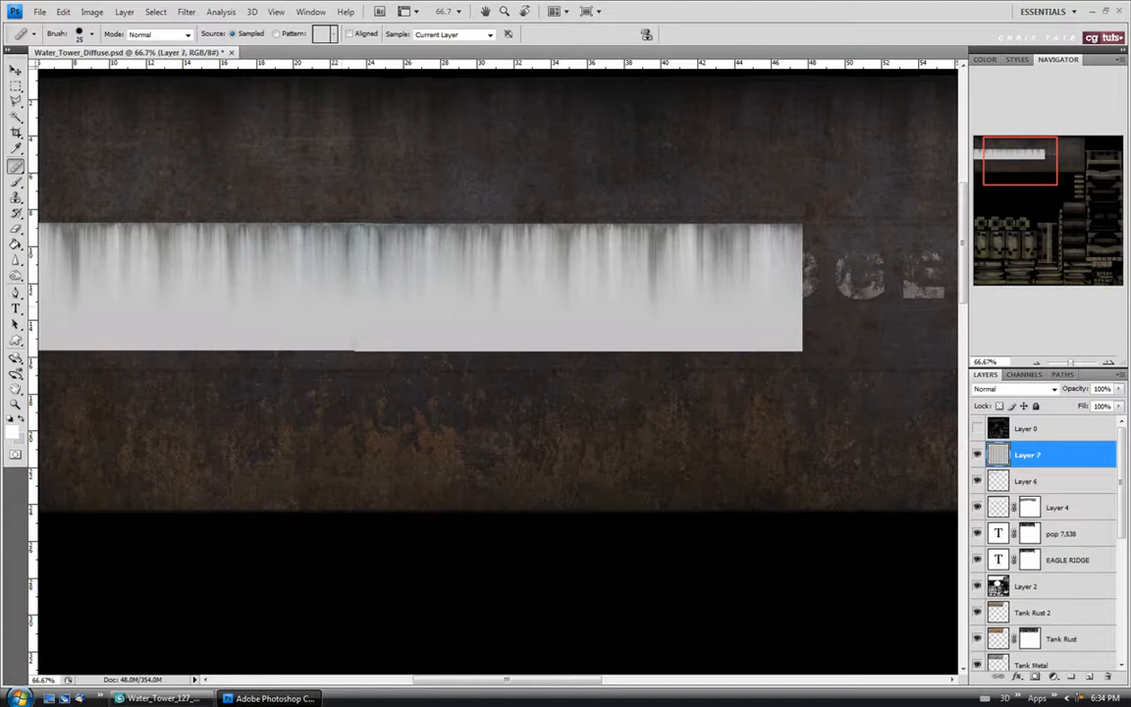
pyautogui.press('v')
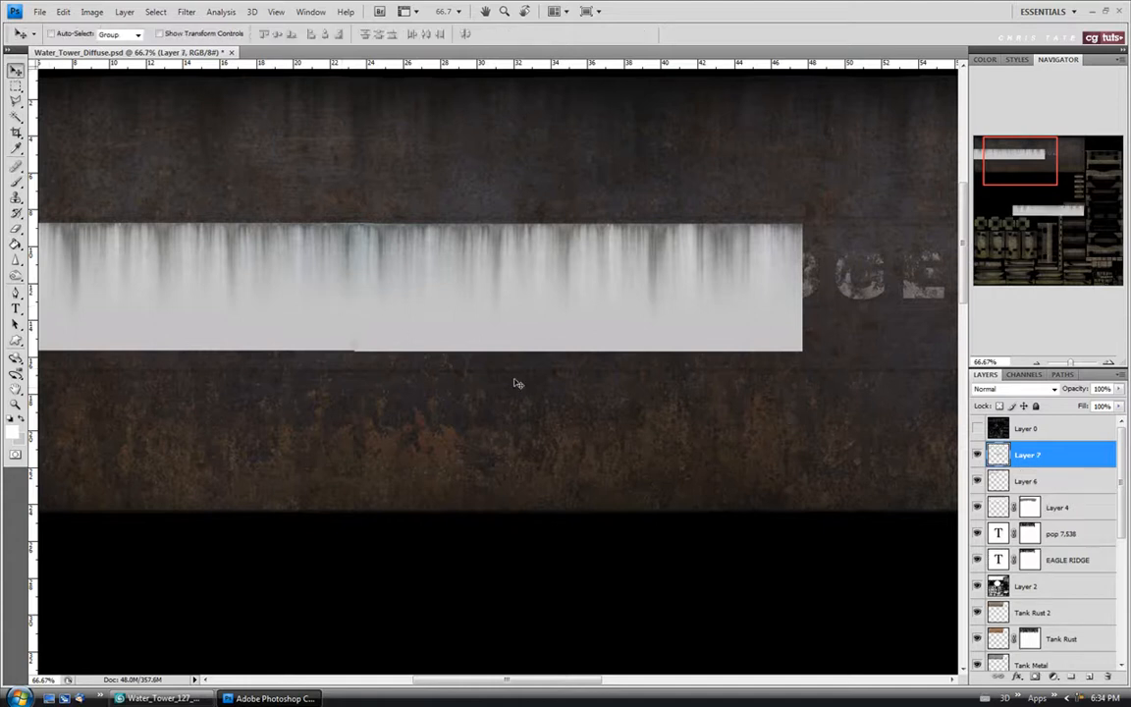
pyautogui.moveTo(305, 579); pyautogui.dragTo(566, 120)
pyautogui.moveTo(773, 485); pyautogui.dragTo(773, 283)
pyautogui.moveTo(581, 679); pyautogui.dragTo(694, 680)
pyautogui.moveTo(402, 326)
pyautogui.mouseDown()
pyautogui.moveTo(435, 313)
pyautogui.moveTo(419, 311)
pyautogui.mouseUp()
pyautogui.keyDown('shift'); pyautogui.click(1034, 483); pyautogui.keyUp('shift')
pyautogui.hotkey('ctrl', 'e')
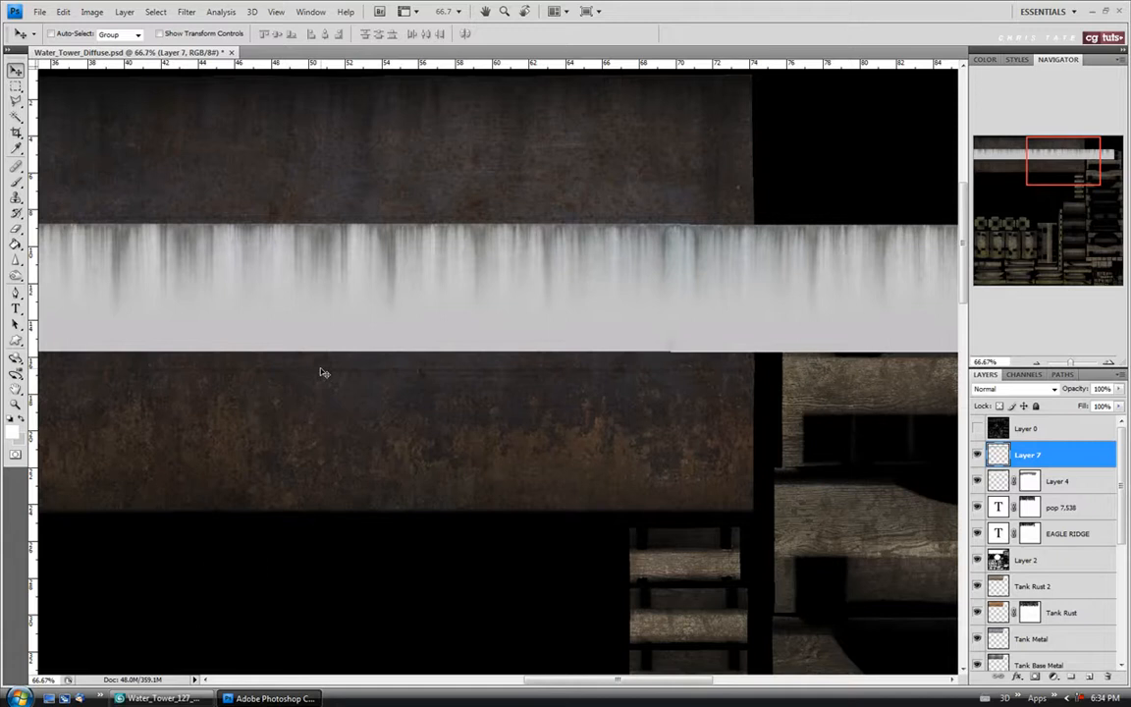
# Delete the part of the streak strip that extends beyond the tank panel, using an inverted rectangular selection around the panel, and deselect.
pyautogui.click(16, 405)
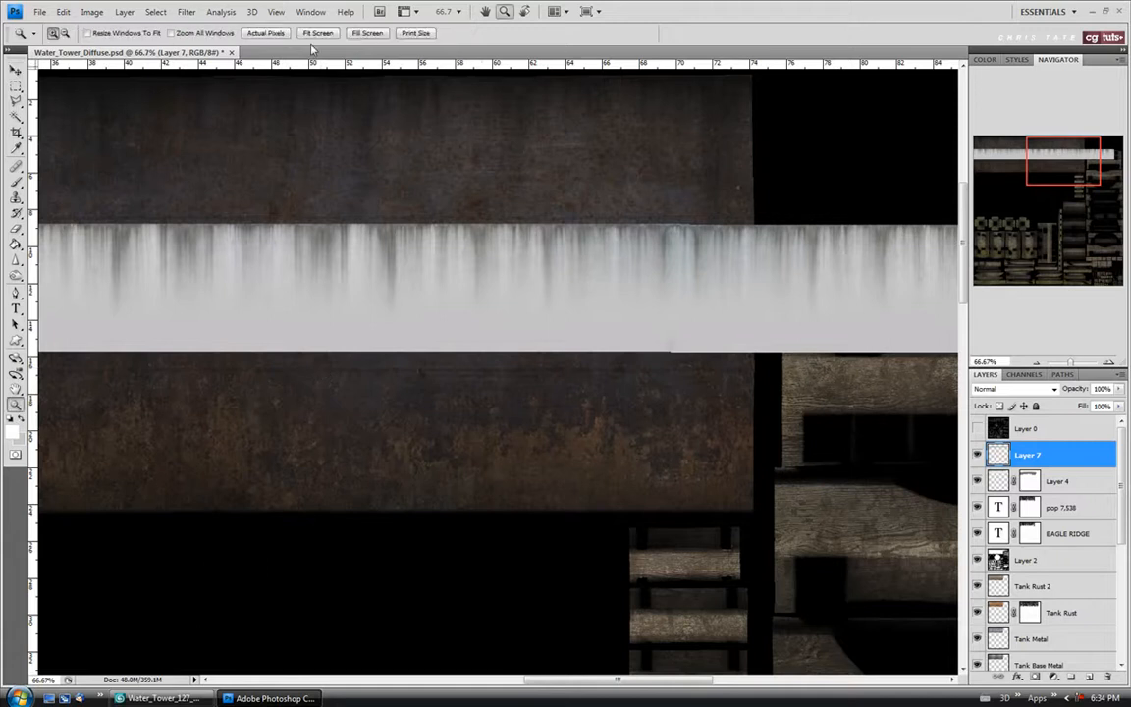
pyautogui.click(316, 34)
pyautogui.click(278, 108)
pyautogui.click(278, 108)
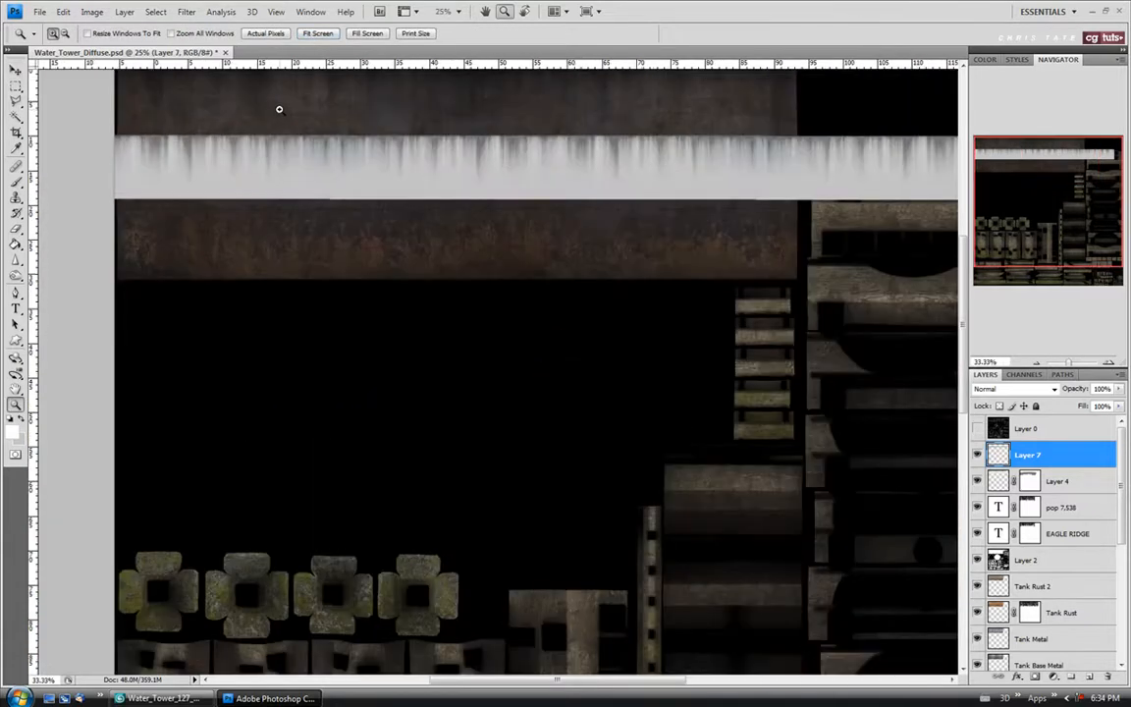
pyautogui.scroll(3, 795, 242)
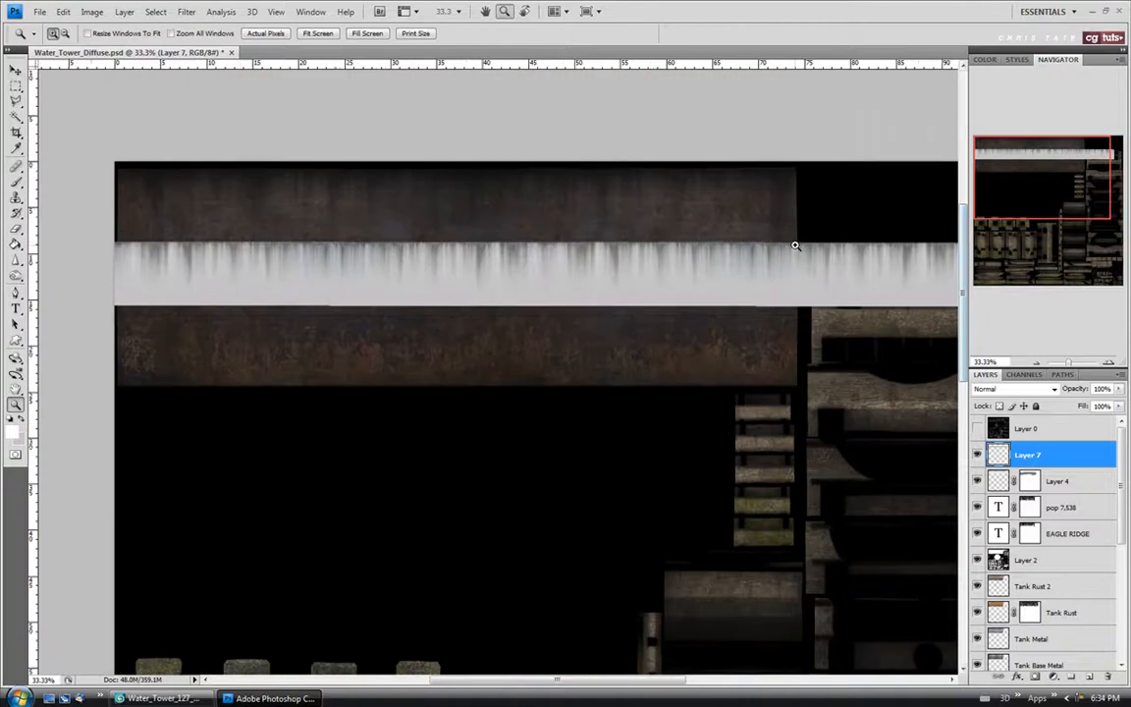
pyautogui.click(16, 87)
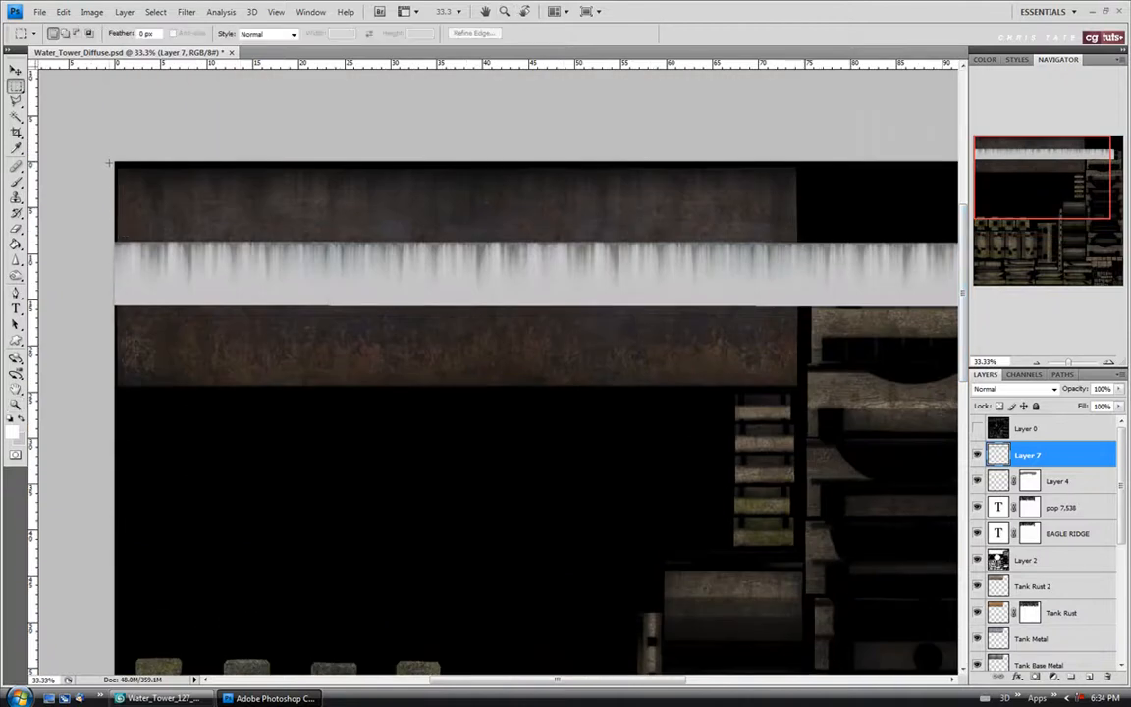
pyautogui.moveTo(127, 356); pyautogui.dragTo(797, 386)
pyautogui.hotkey('ctrl', 'shift', 'i')
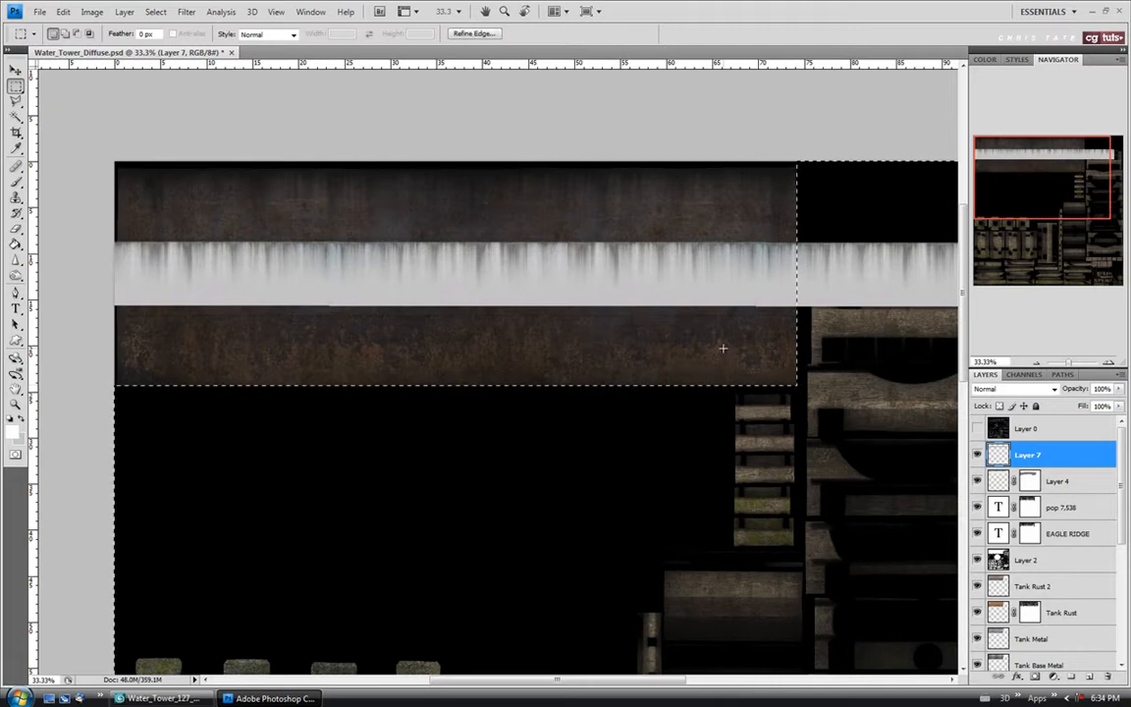
pyautogui.press('Delete')
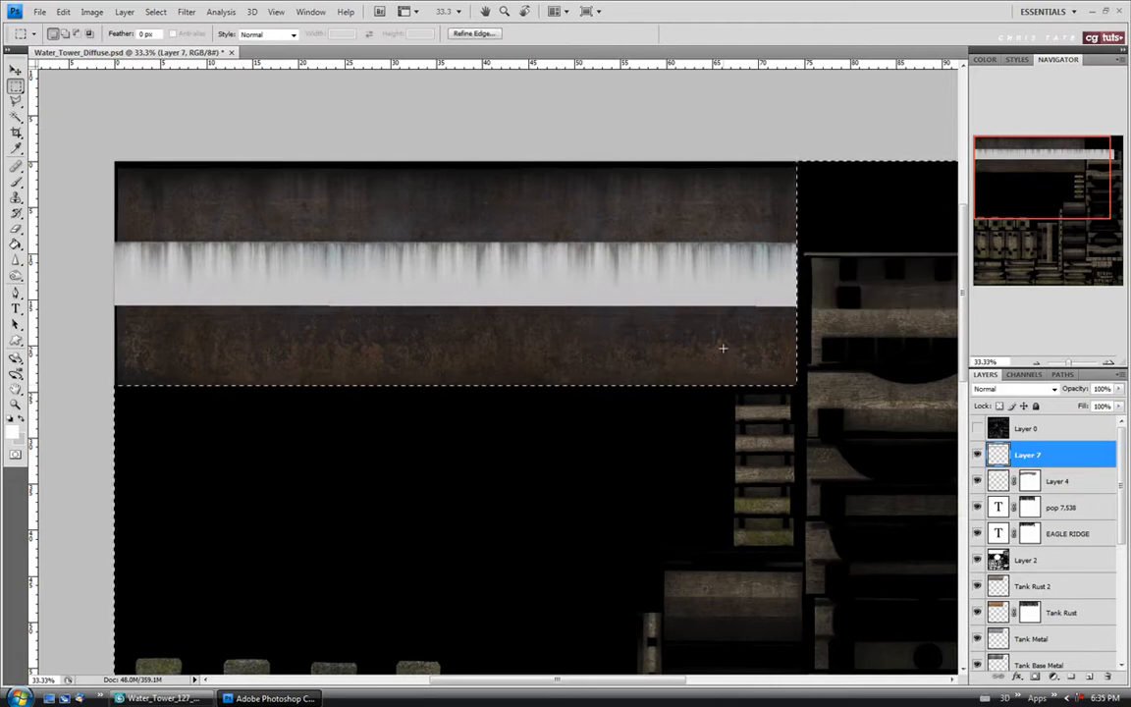
pyautogui.hotkey('ctrl', 'd')
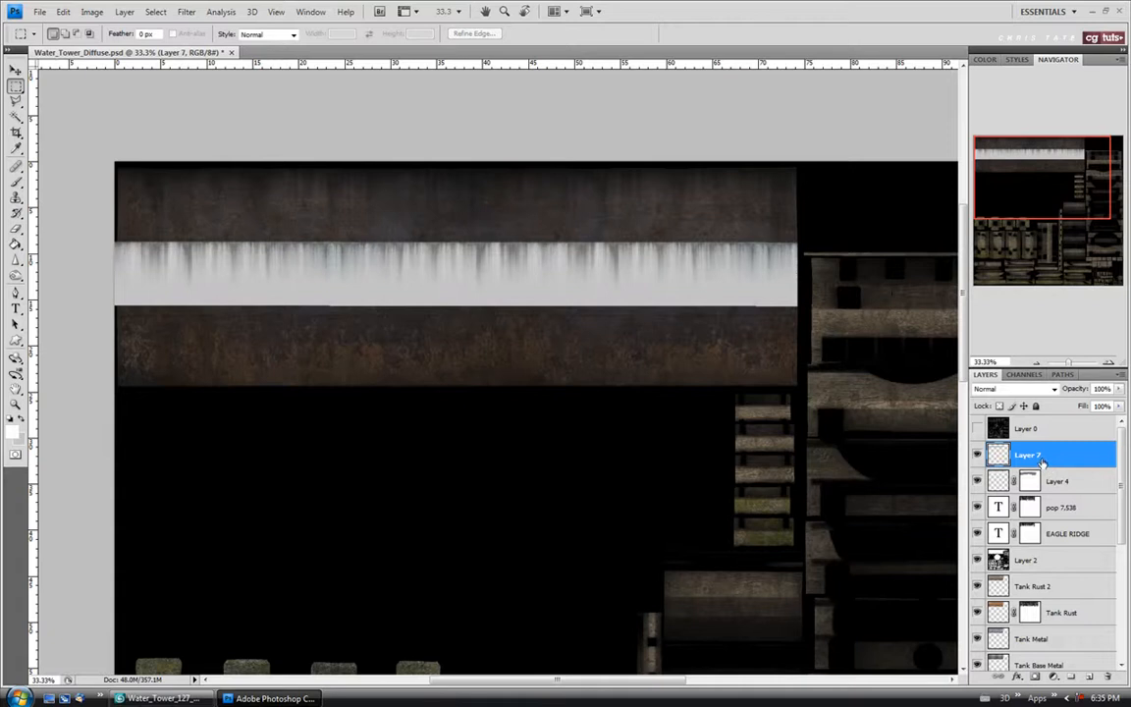
# Set the blend mode of the streak strip on Layer 7 to Multiply.
pyautogui.click(1017, 389)
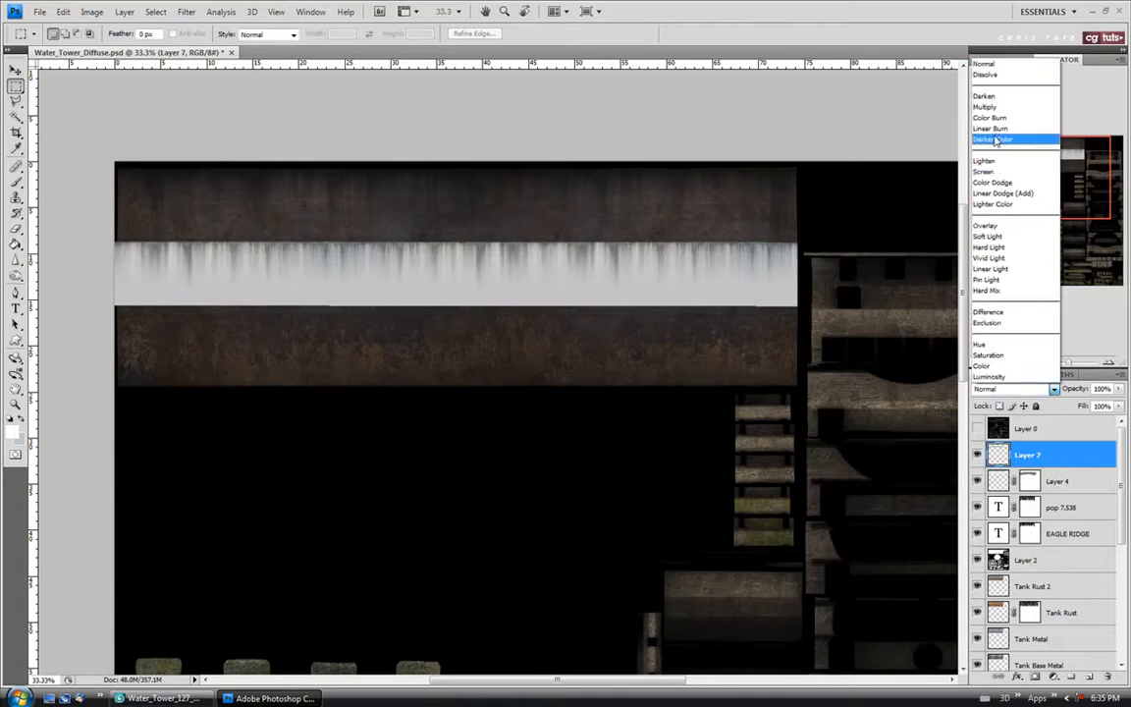
pyautogui.click(990, 107)
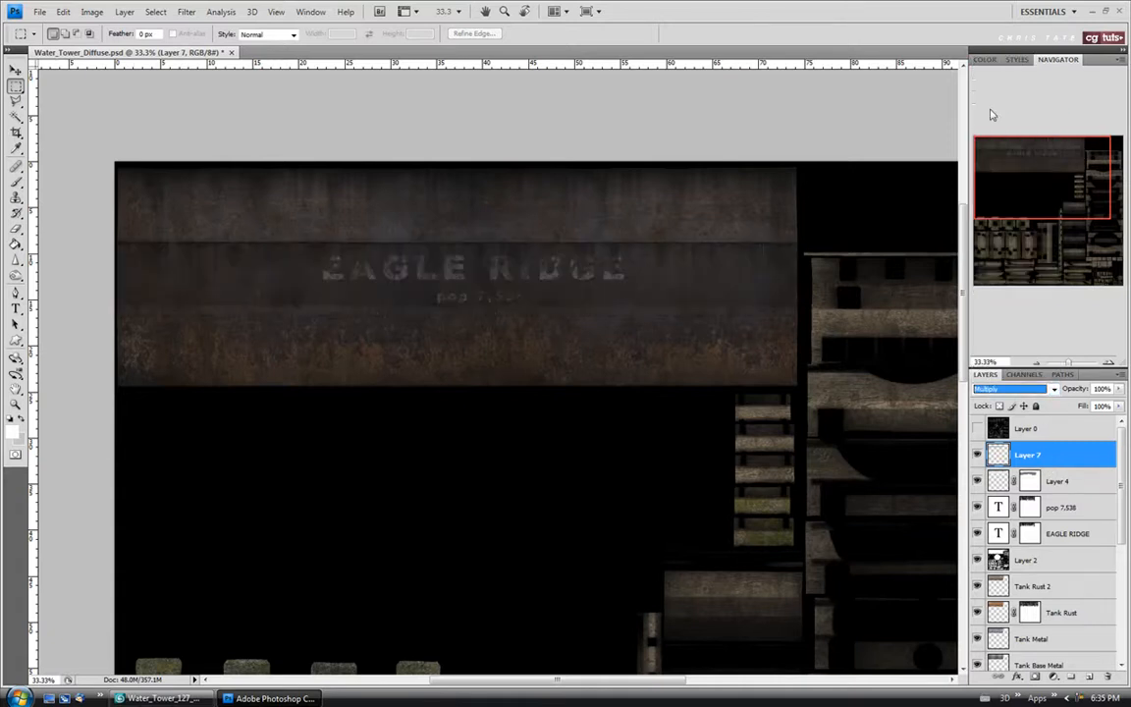
pyautogui.click(16, 403)
pyautogui.click(214, 221)
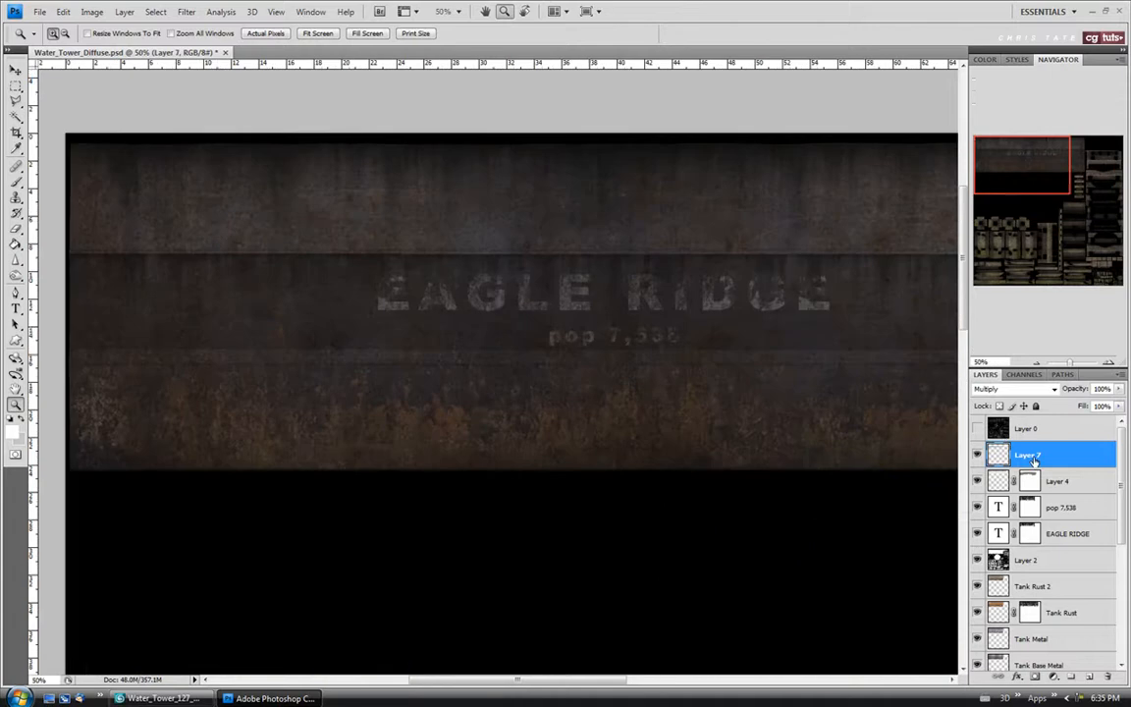
# Duplicate the Layer 7 streak strip and align the copy with the tank's left edge, just below the lower seam.
pyautogui.hotkey('ctrl', 'a')
pyautogui.hotkey('ctrl', 'c')
pyautogui.hotkey('ctrl', 'v')
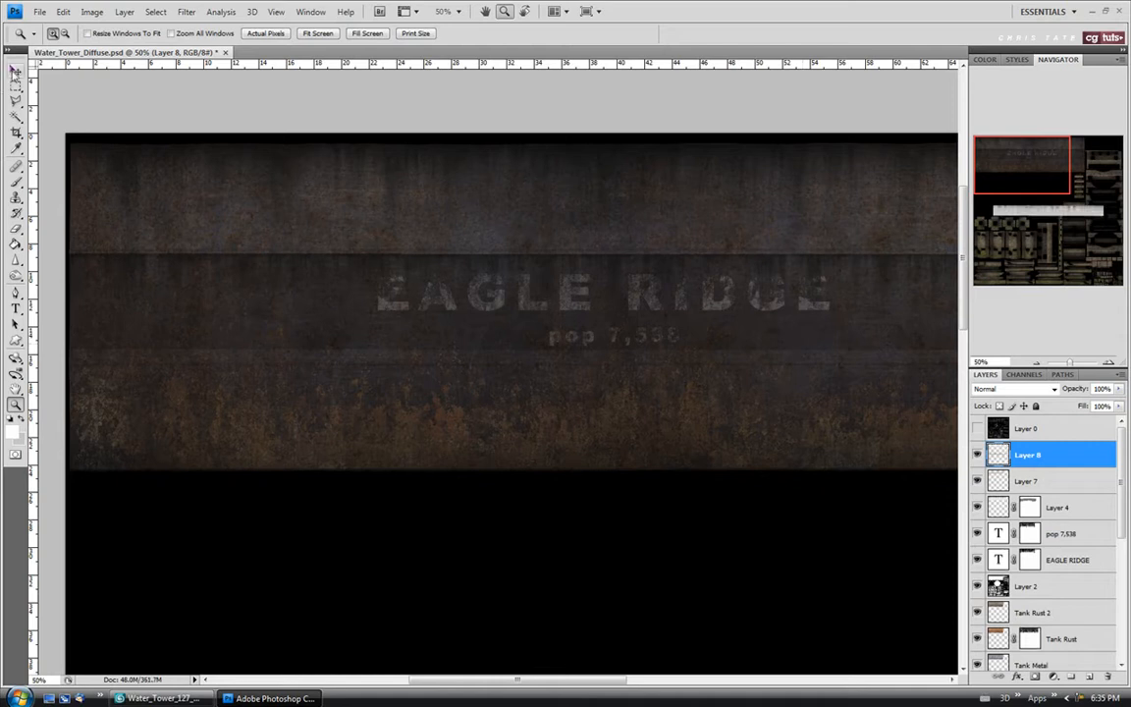
pyautogui.click(15, 70)
pyautogui.moveTo(433, 506); pyautogui.dragTo(416, 283)
pyautogui.moveTo(402, 433); pyautogui.dragTo(398, 428)
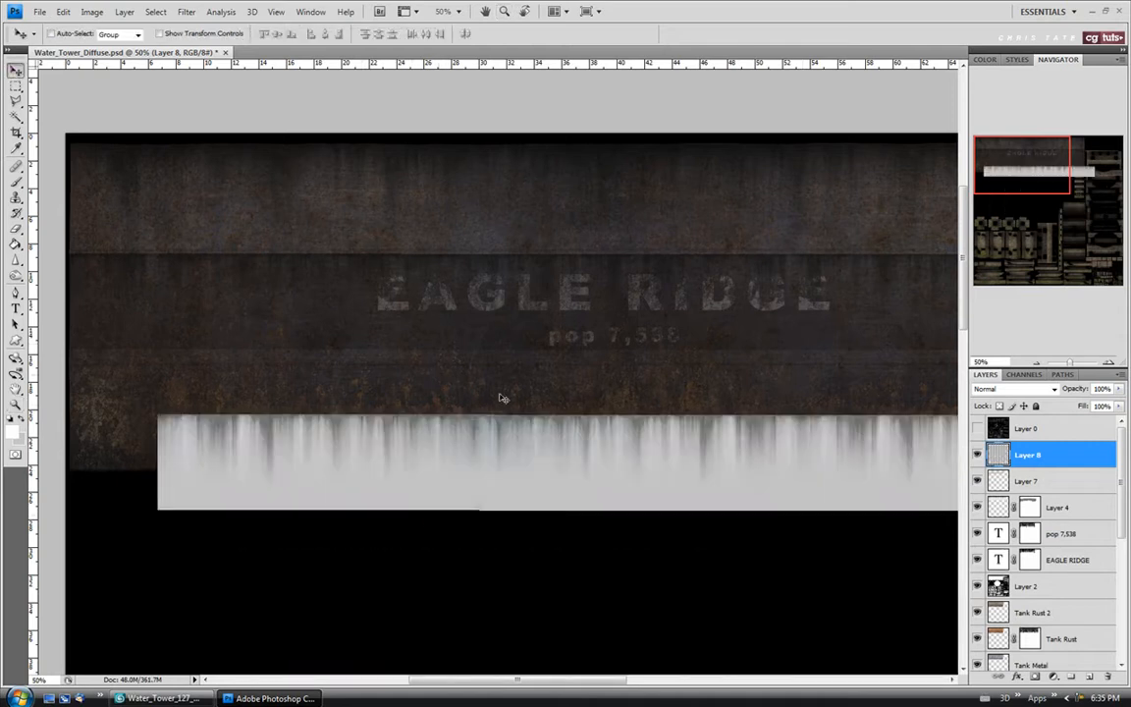
pyautogui.moveTo(594, 474); pyautogui.dragTo(504, 426)
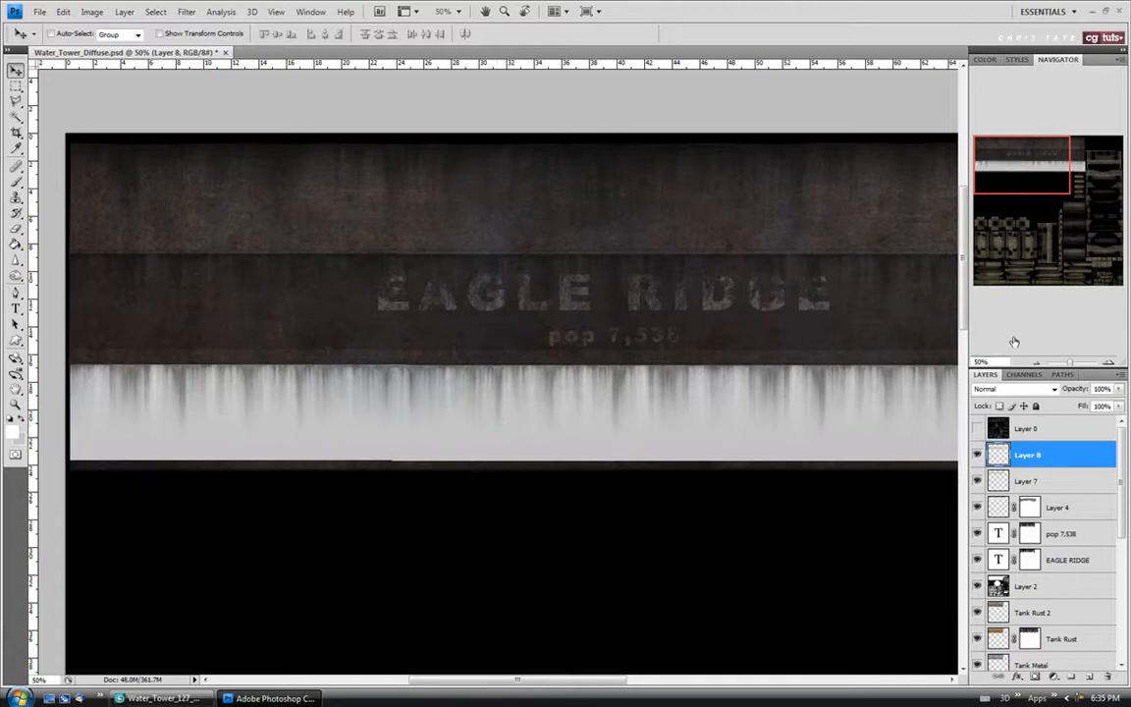
# Hide Layer 8 and apply a Levels adjustment to Layer 7 with input levels of 32, about 1.38 and 211.
pyautogui.click(977, 456)
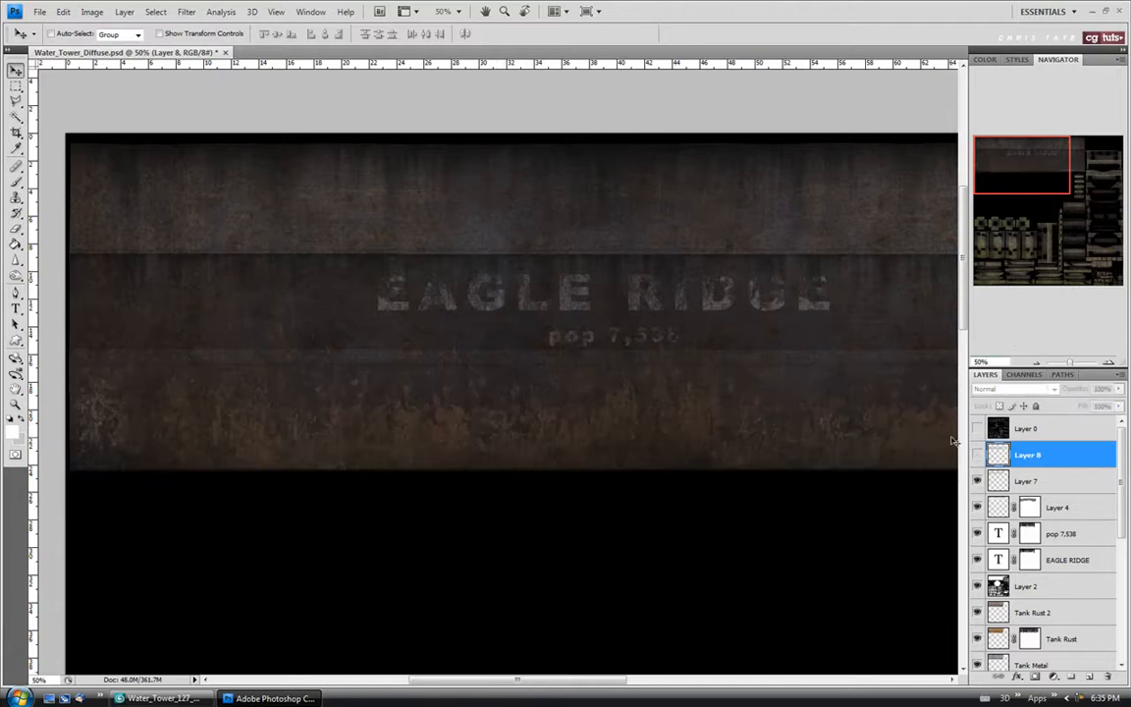
pyautogui.click(1033, 482)
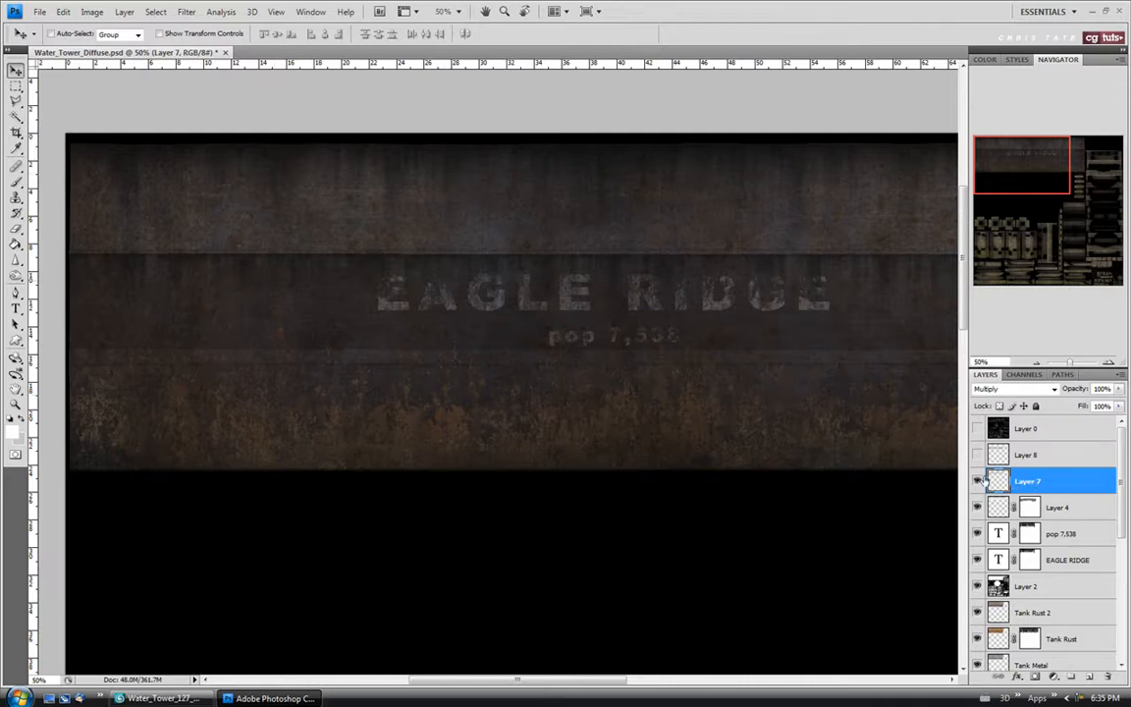
pyautogui.click(90, 12)
pyautogui.moveTo(98, 46)
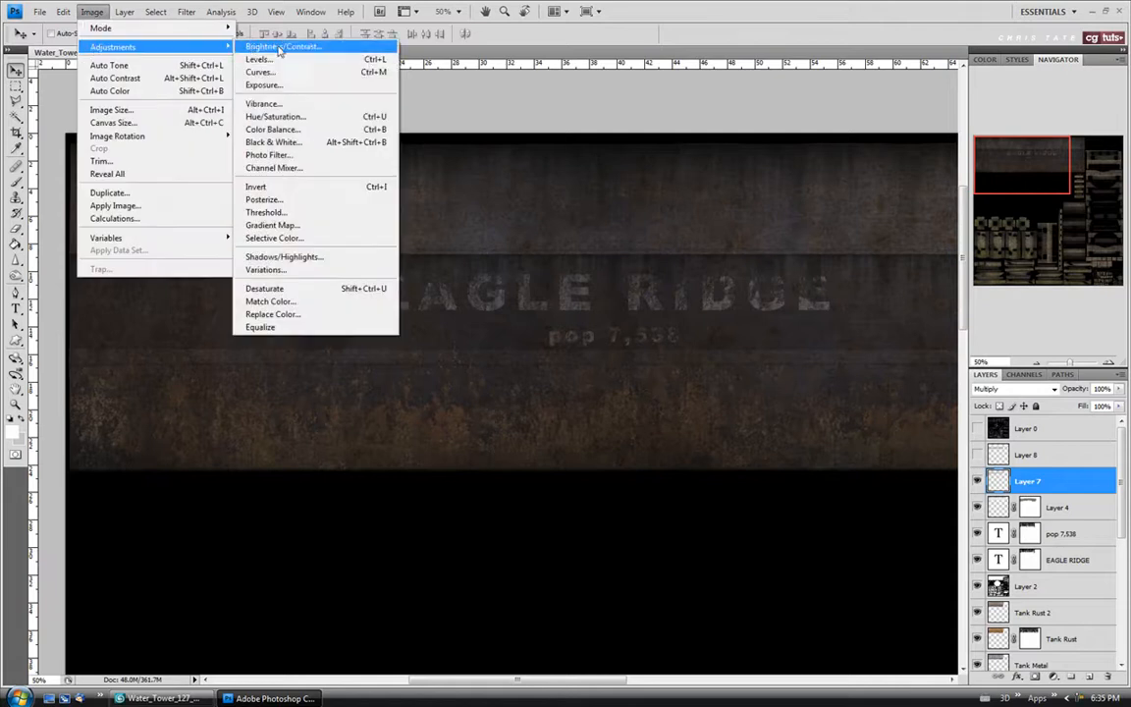
pyautogui.click(257, 58)
pyautogui.moveTo(495, 395); pyautogui.dragTo(561, 397)
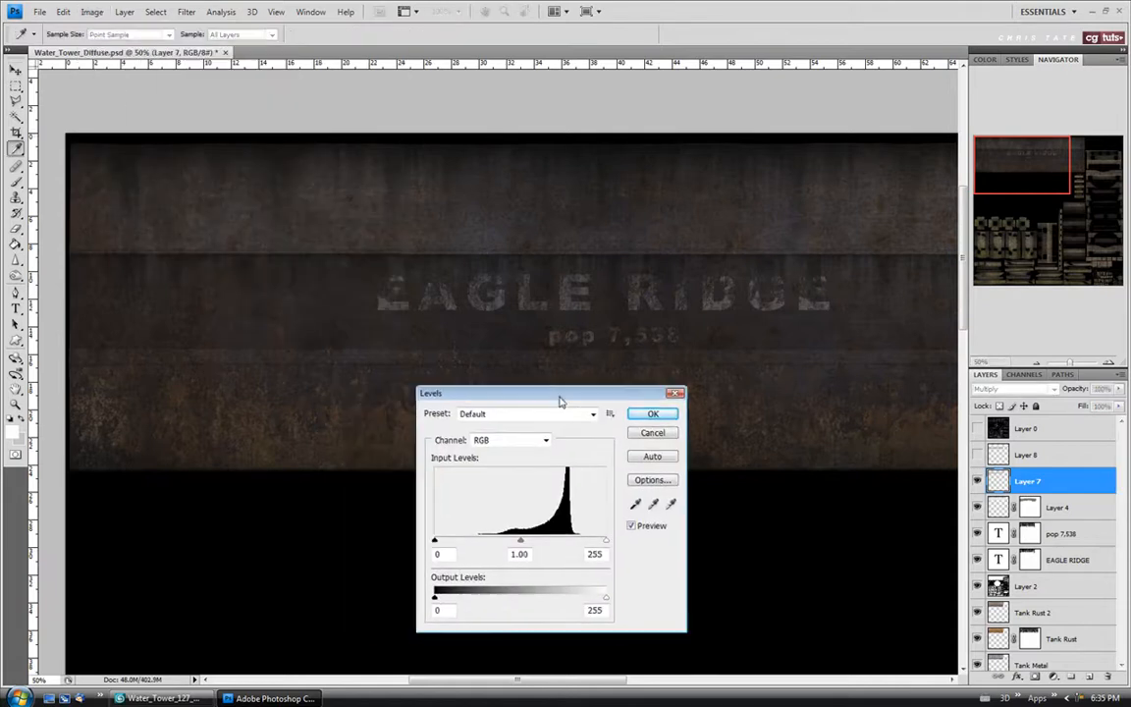
pyautogui.moveTo(435, 541); pyautogui.dragTo(456, 542)
pyautogui.moveTo(605, 542); pyautogui.dragTo(498, 547)
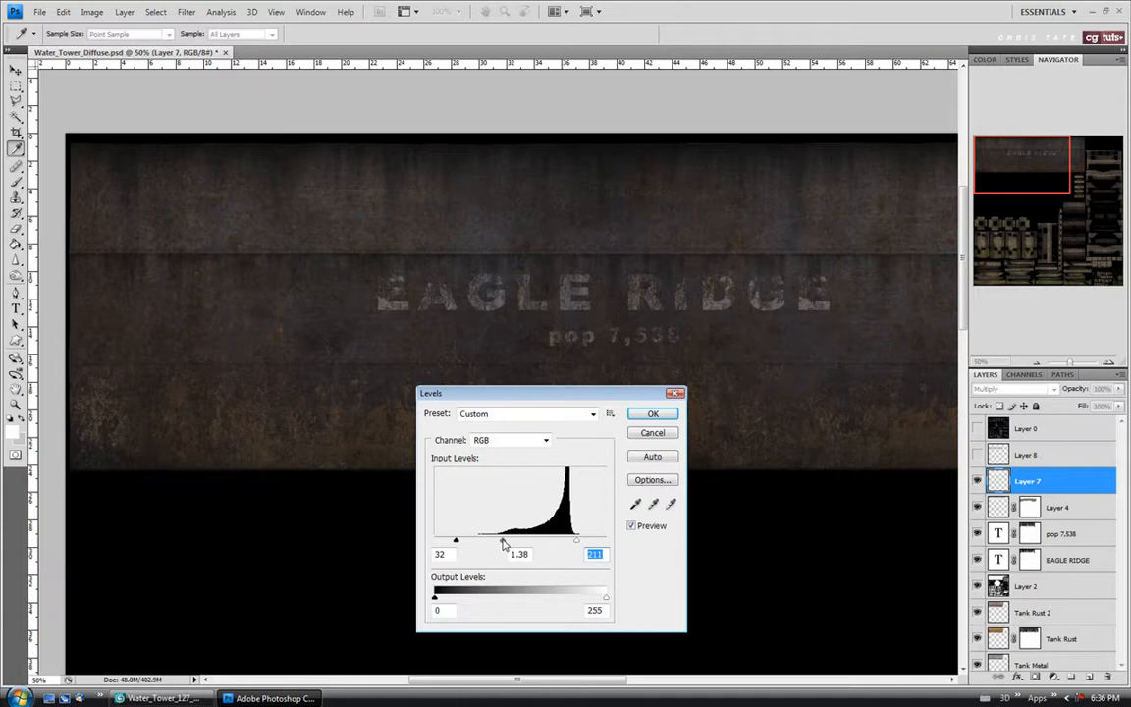
pyautogui.click(503, 543)
pyautogui.click(655, 415)
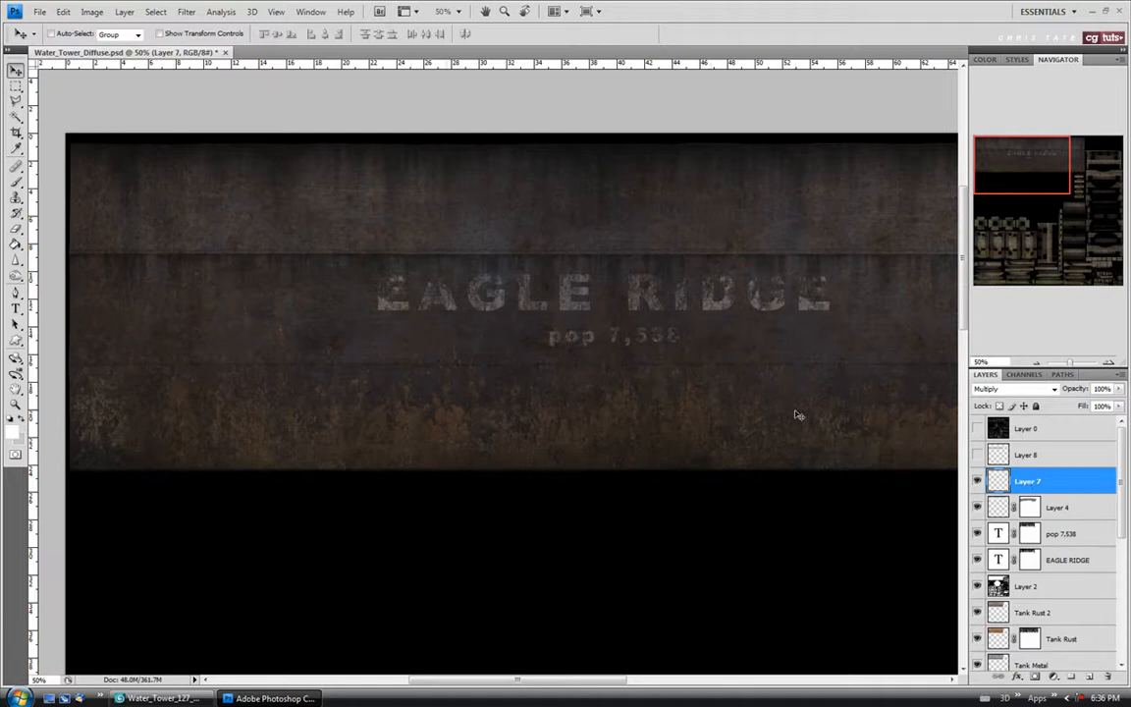
# Add a layer mask to Layer 7 and soften the streaks beneath the upper seam with a black 250 px brush at 60% opacity.
pyautogui.click(1036, 676)
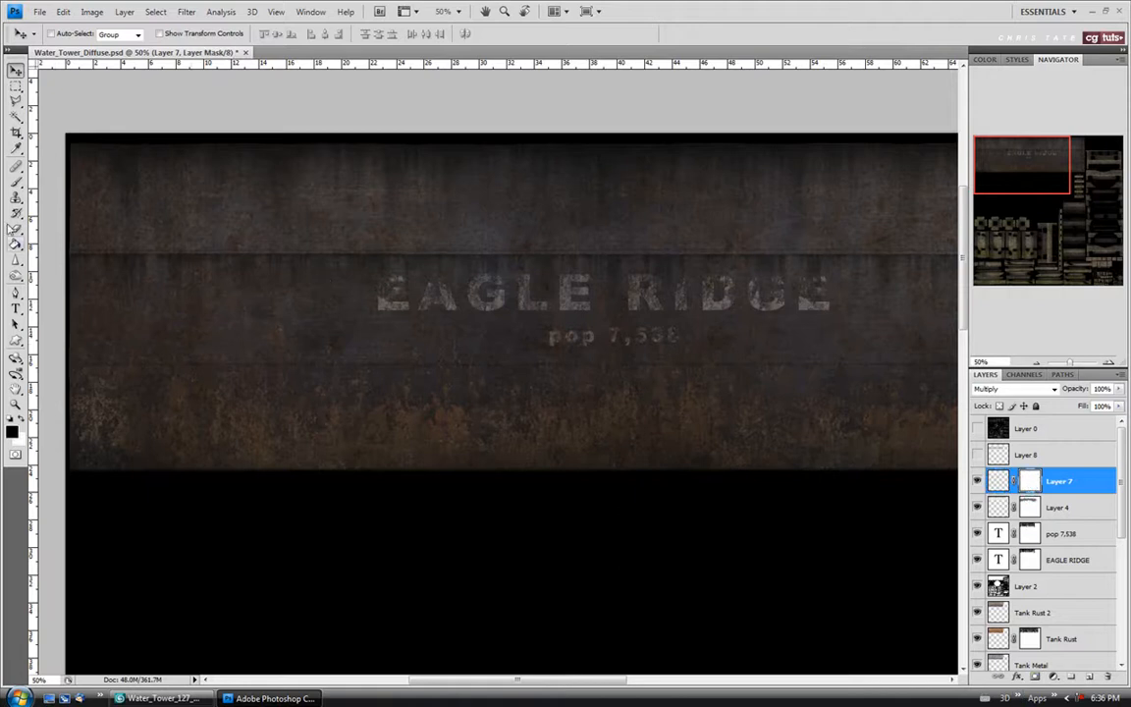
pyautogui.click(16, 182)
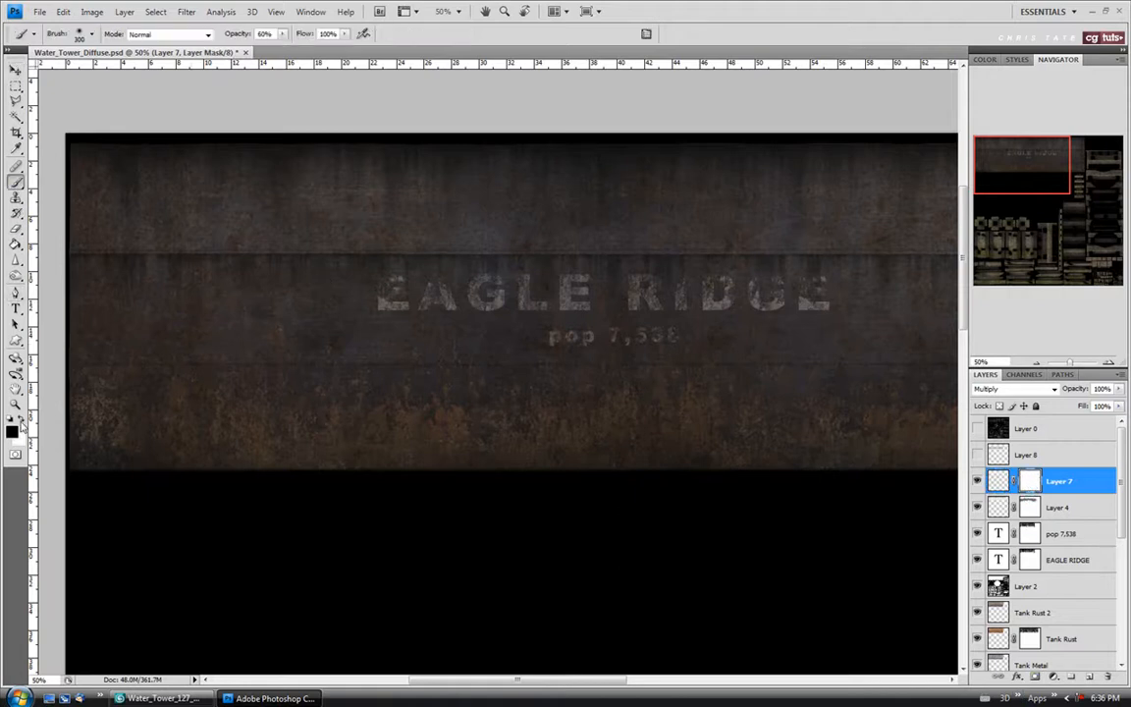
pyautogui.press('[')
pyautogui.press('[')
pyautogui.press('[')
pyautogui.press('[')
pyautogui.press(']')
pyautogui.press(']')
pyautogui.moveTo(553, 680); pyautogui.dragTo(587, 667)
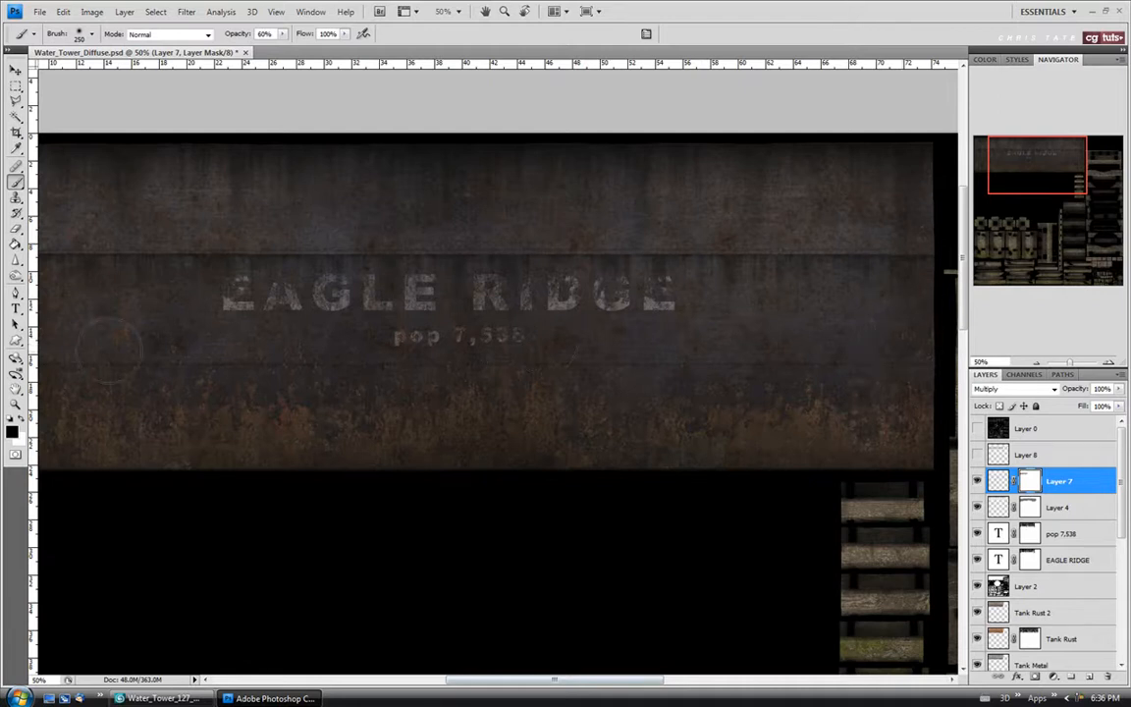
# Save the diffuse texture and switch to the Water_Tower_127 scene window to check the tank.
pyautogui.click(16, 407)
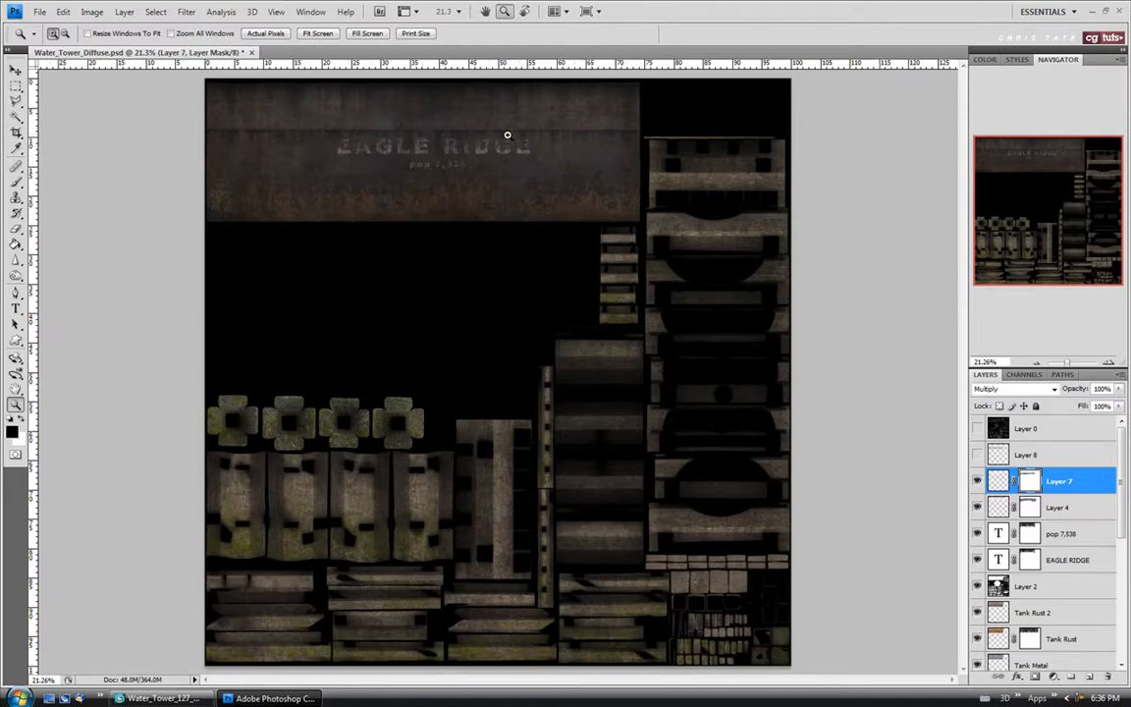
pyautogui.click(40, 12)
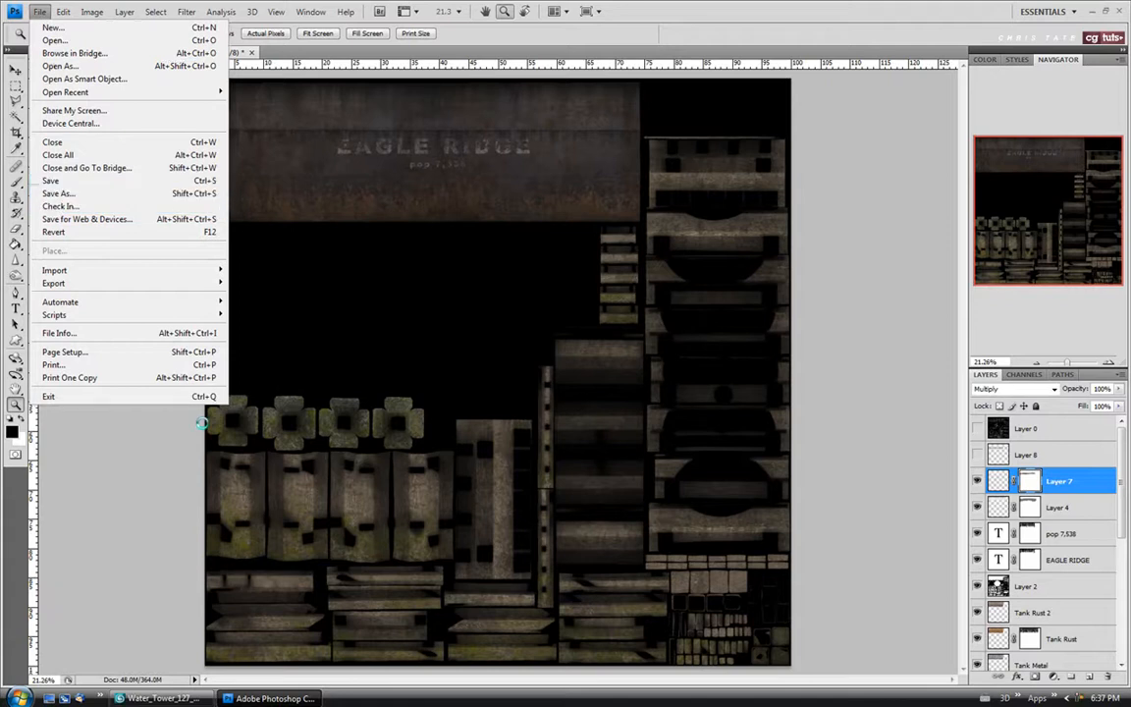
pyautogui.click(172, 699)
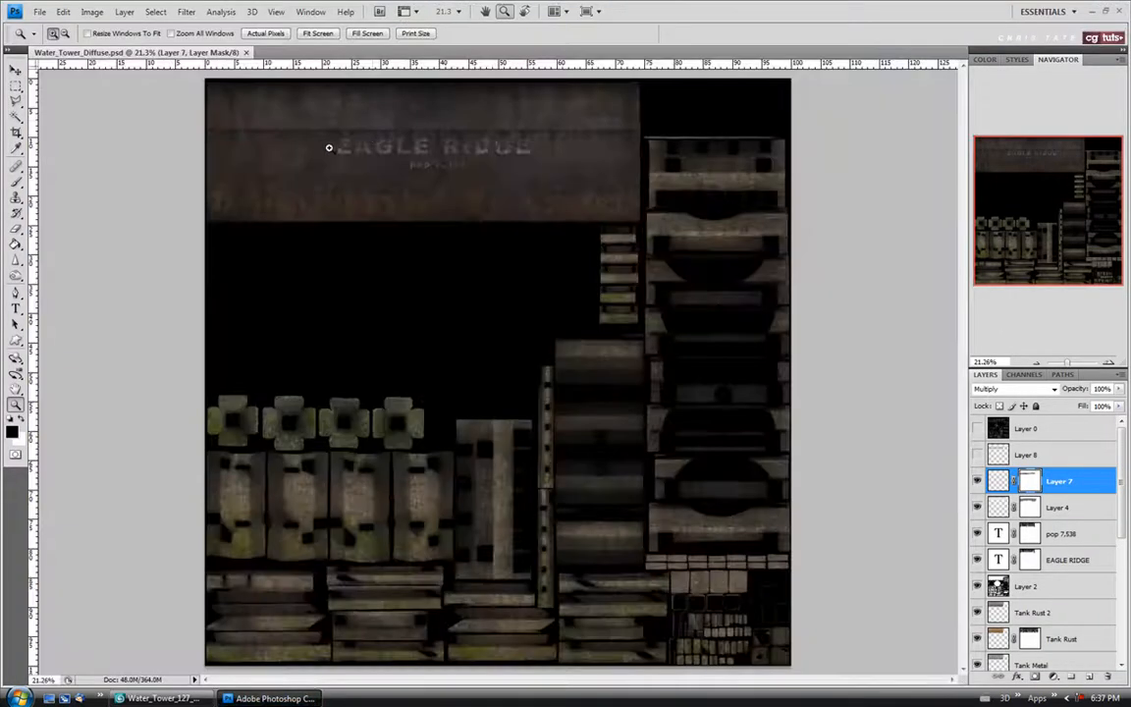
# Delete Layer 8, the hidden spare copy of the streak strip.
pyautogui.click(320, 132)
pyautogui.click(320, 133)
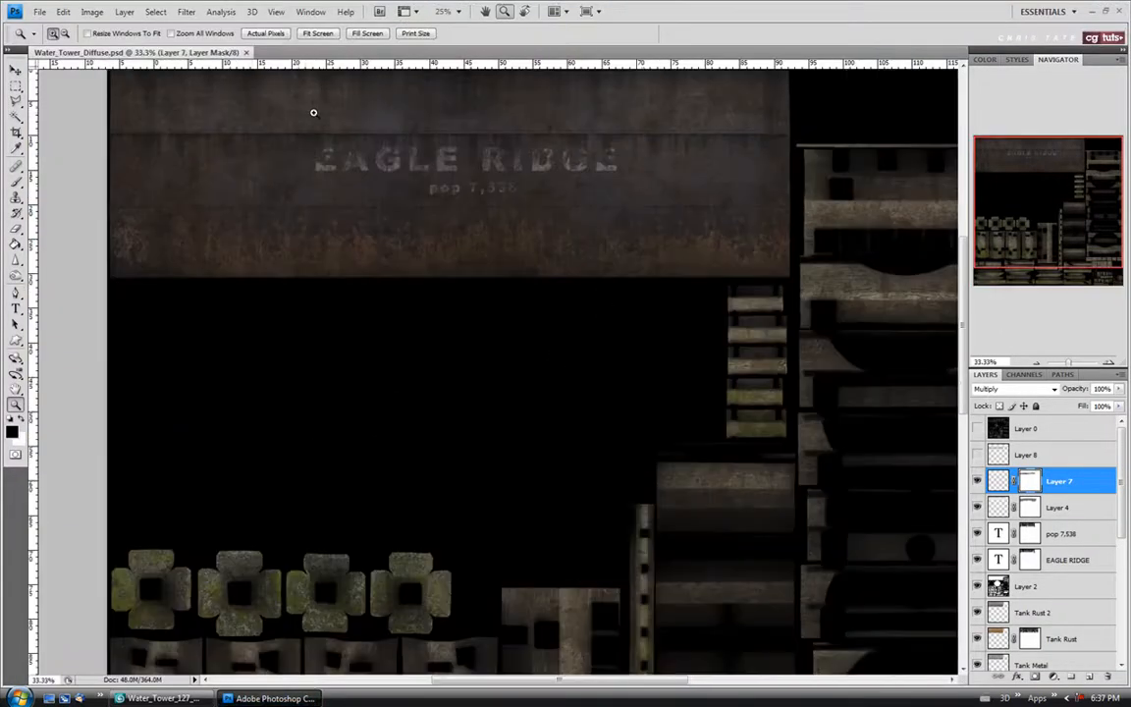
pyautogui.scroll(2, 541, 174)
pyautogui.click(542, 174)
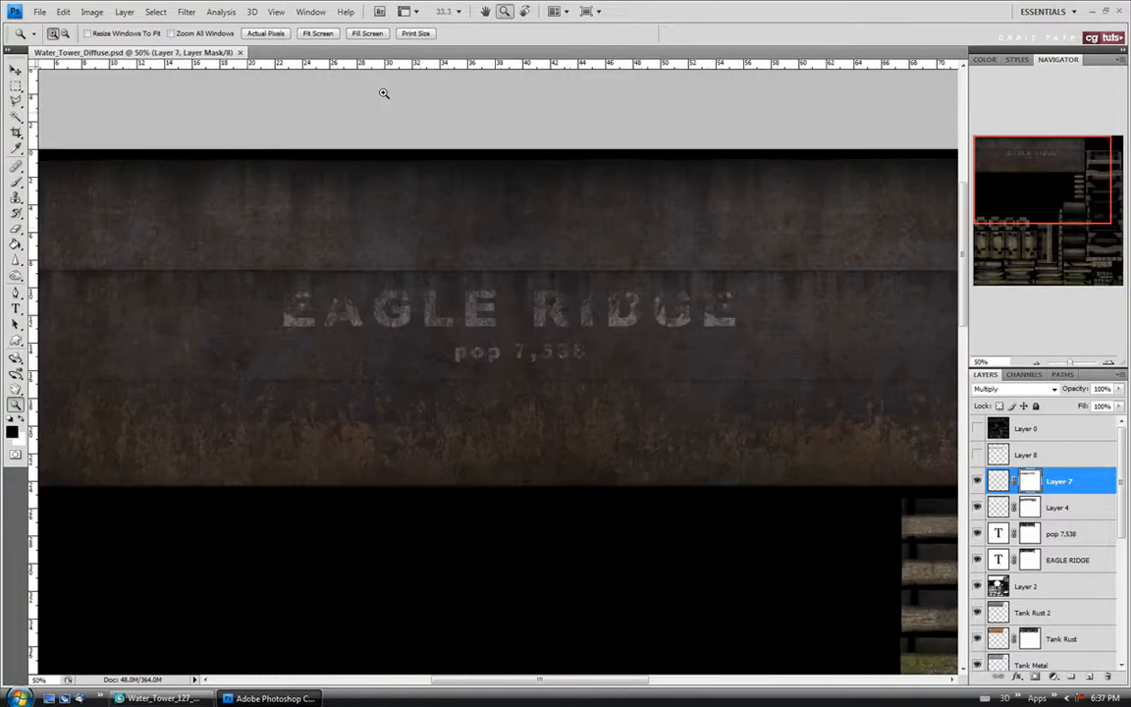
pyautogui.moveTo(557, 681); pyautogui.dragTo(540, 684)
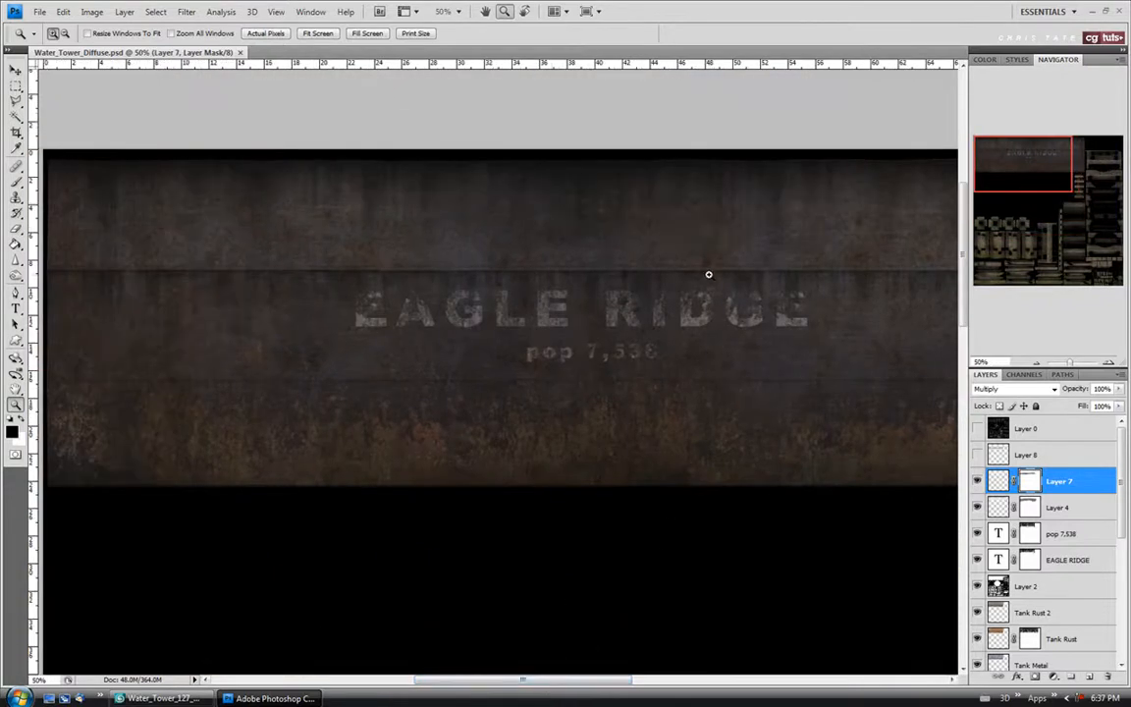
pyautogui.click(1027, 455)
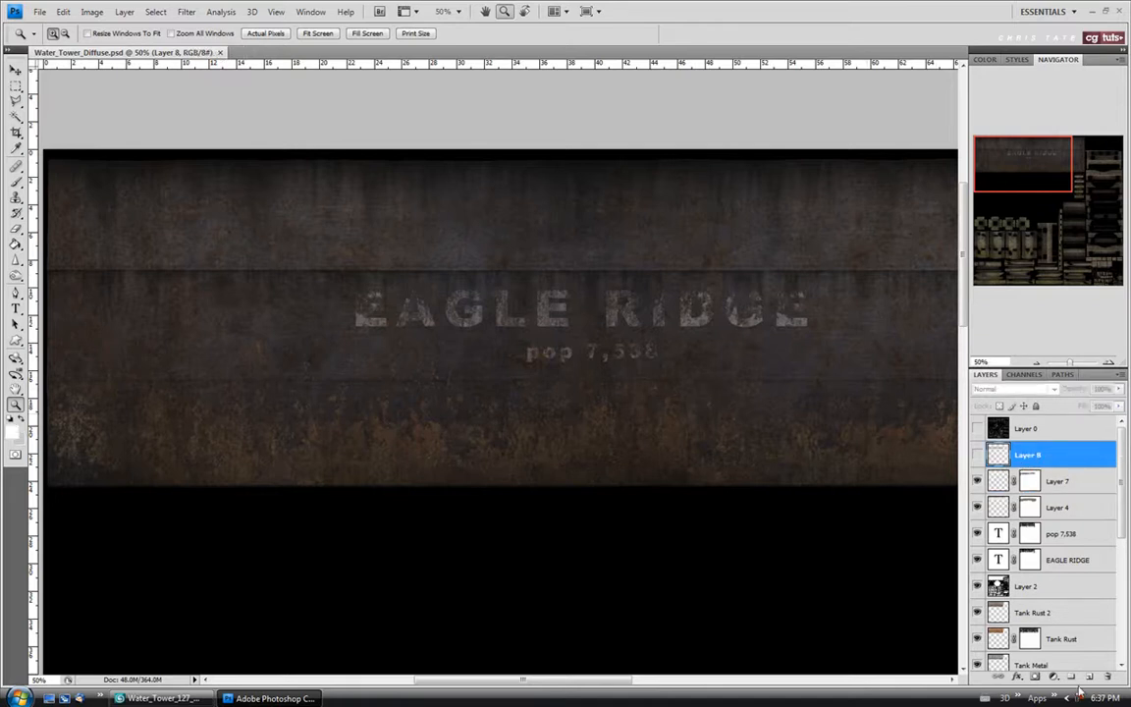
pyautogui.click(1109, 677)
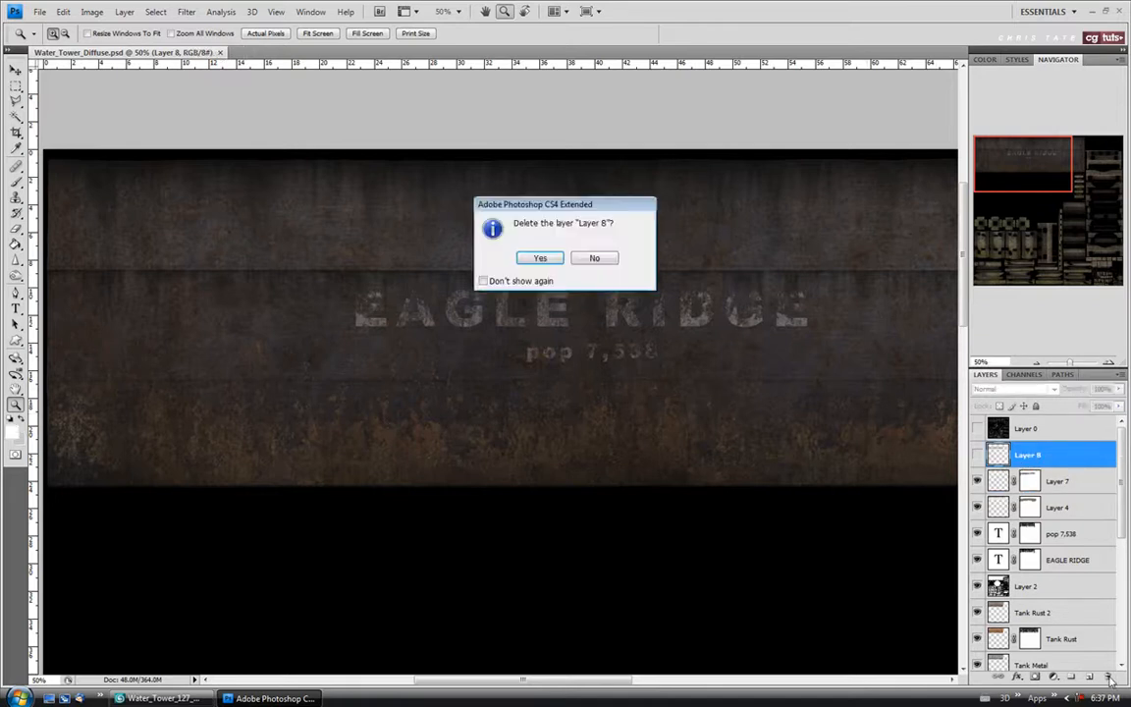
pyautogui.click(541, 258)
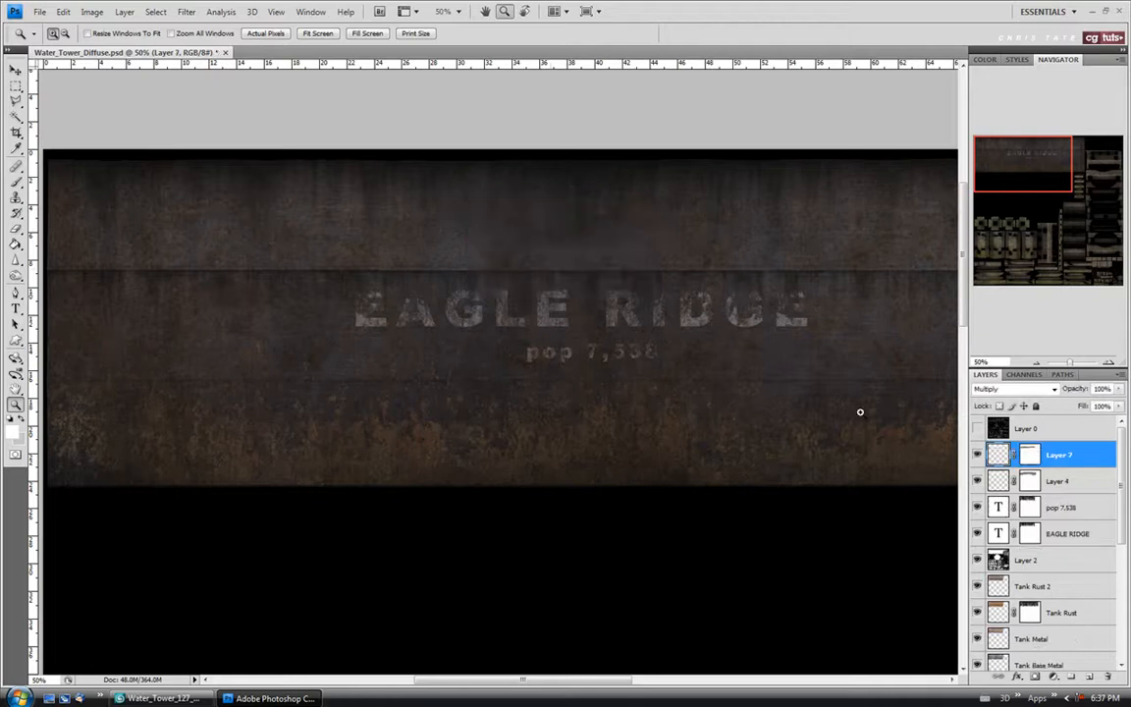
# Duplicate Layer 7 together with its mask and hide the copy.
pyautogui.rightClick(1064, 458)
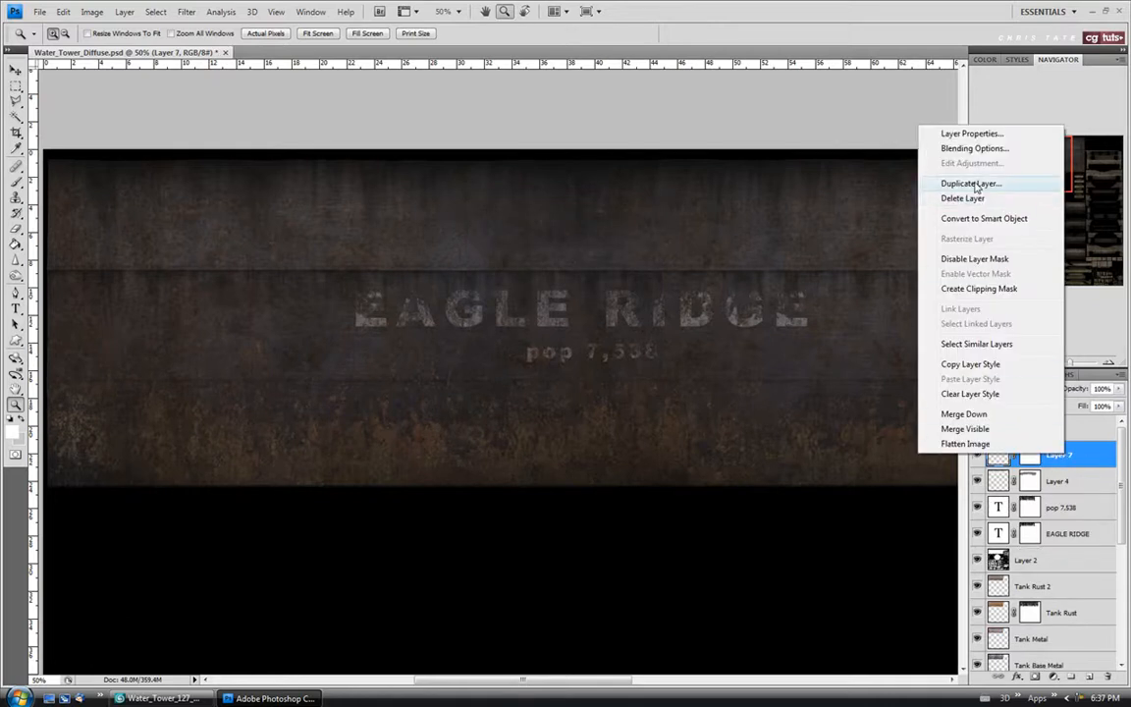
pyautogui.click(990, 181)
pyautogui.click(671, 219)
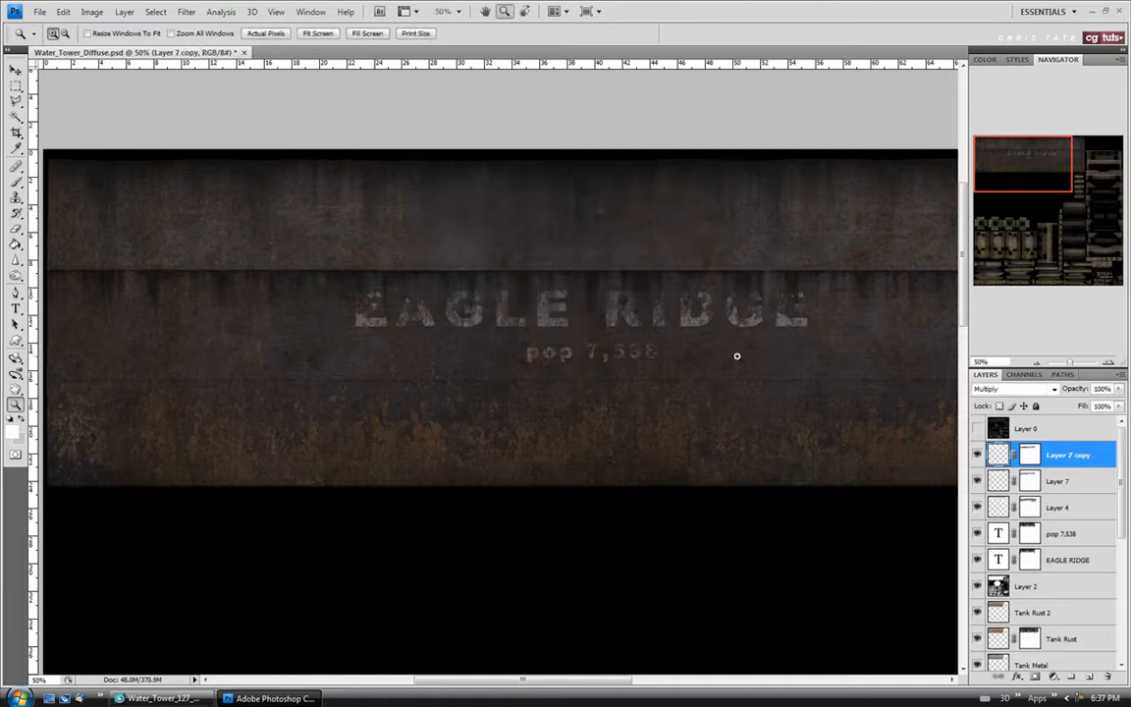
pyautogui.click(978, 455)
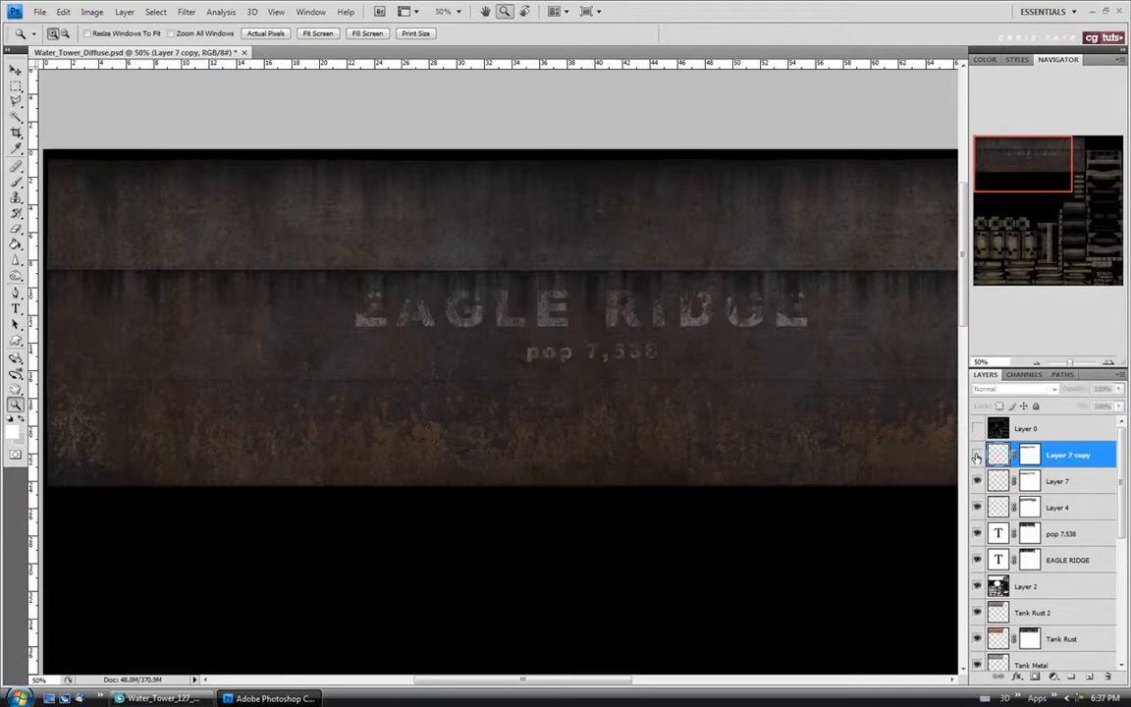
# Paint on Layer 7's mask with a soft black 35 px brush at 60% opacity to break up the streaks beneath the upper seam.
pyautogui.click(1061, 482)
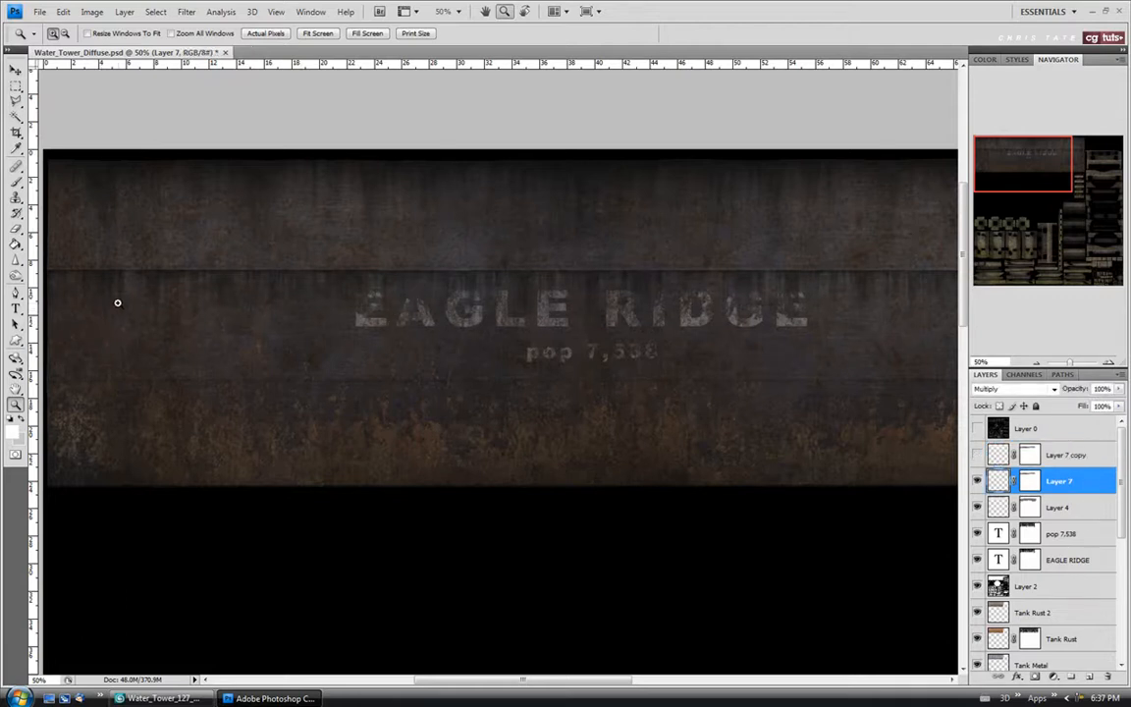
pyautogui.hotkey('ctrl', '\\')
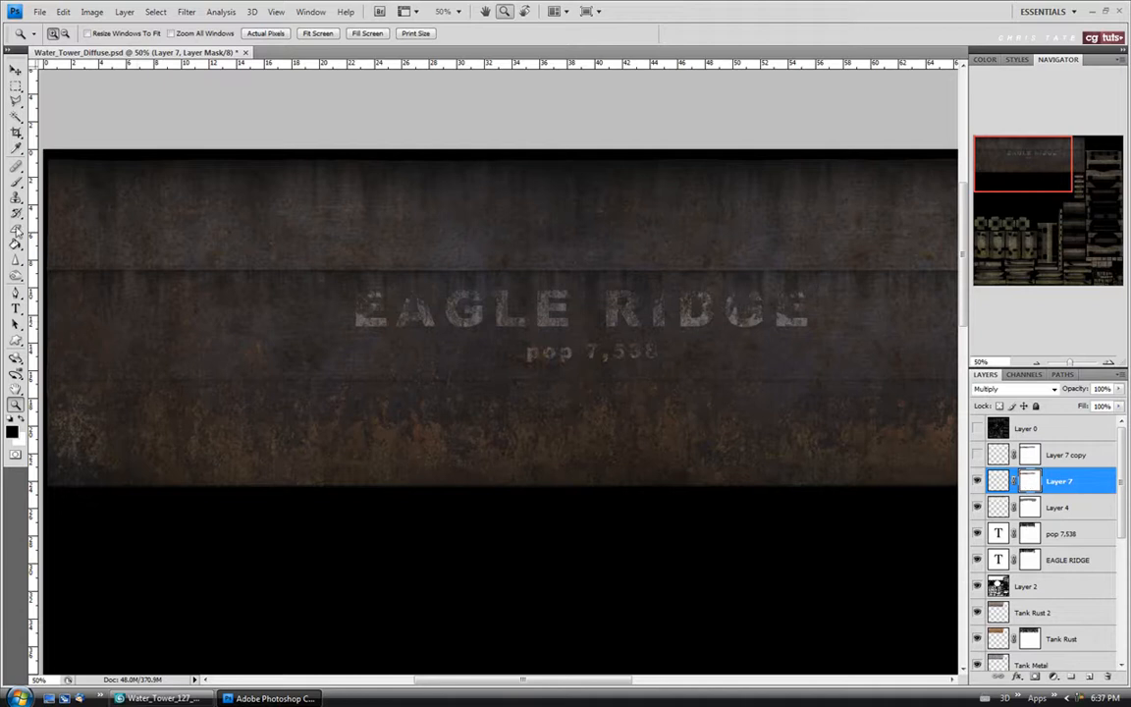
pyautogui.click(16, 182)
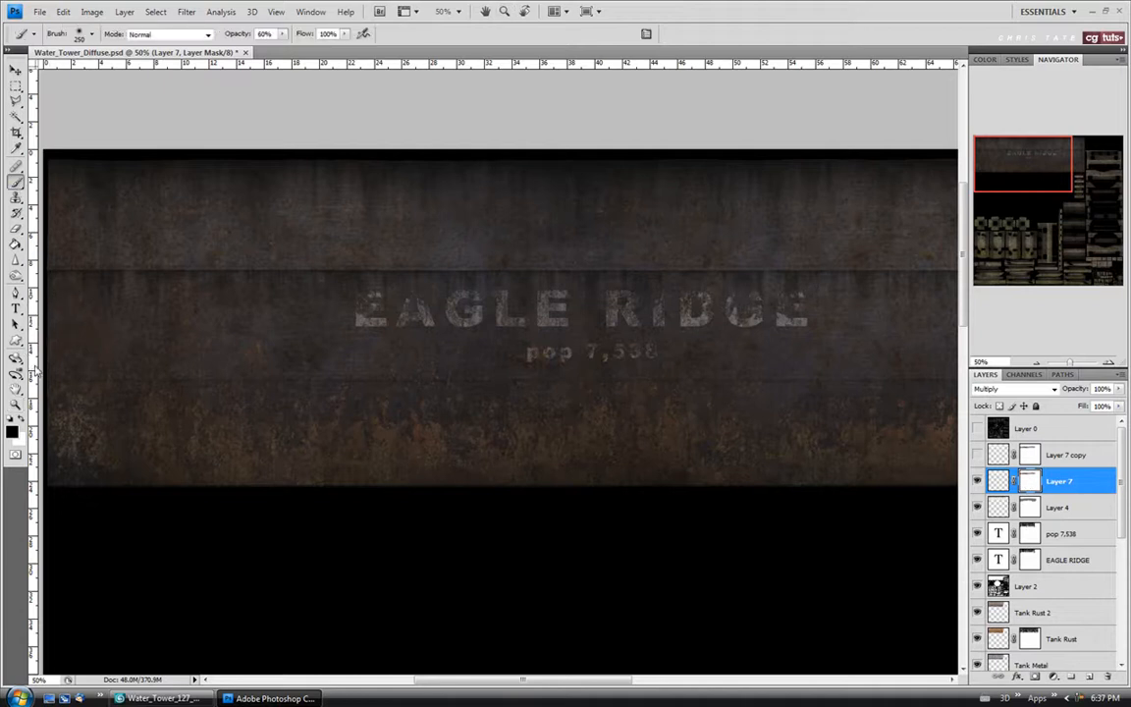
pyautogui.press('[')
pyautogui.press('[')
pyautogui.press('[')
pyautogui.press('[')
pyautogui.press('[')
pyautogui.click(92, 36)
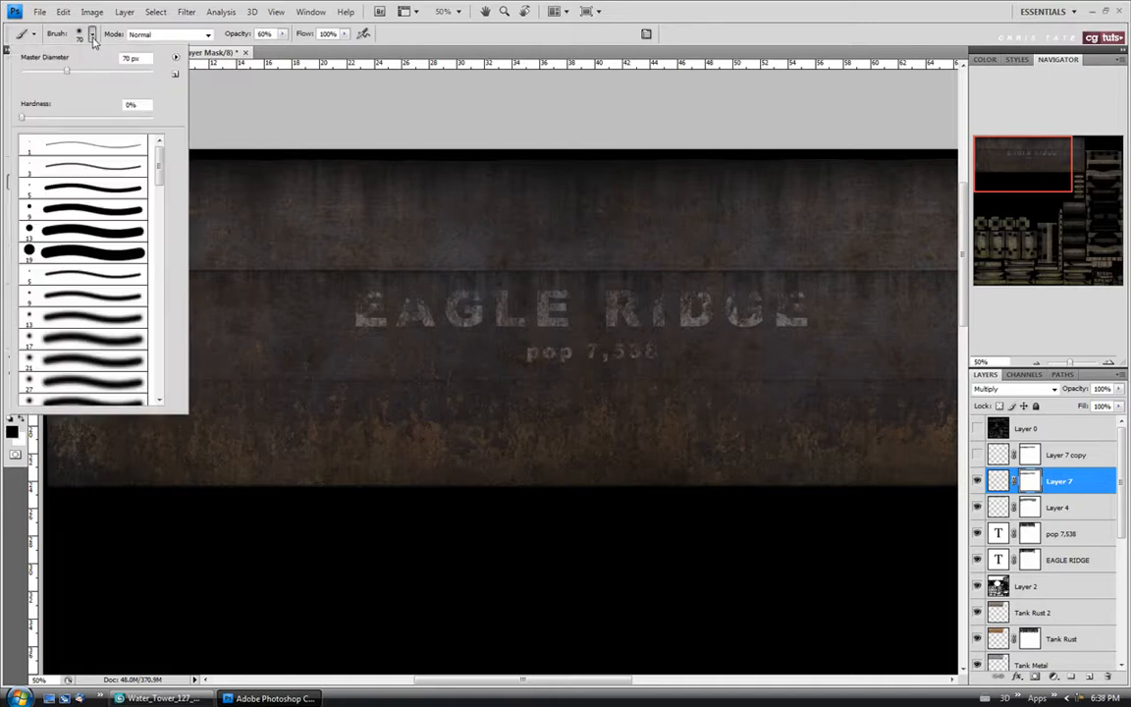
pyautogui.click(92, 36)
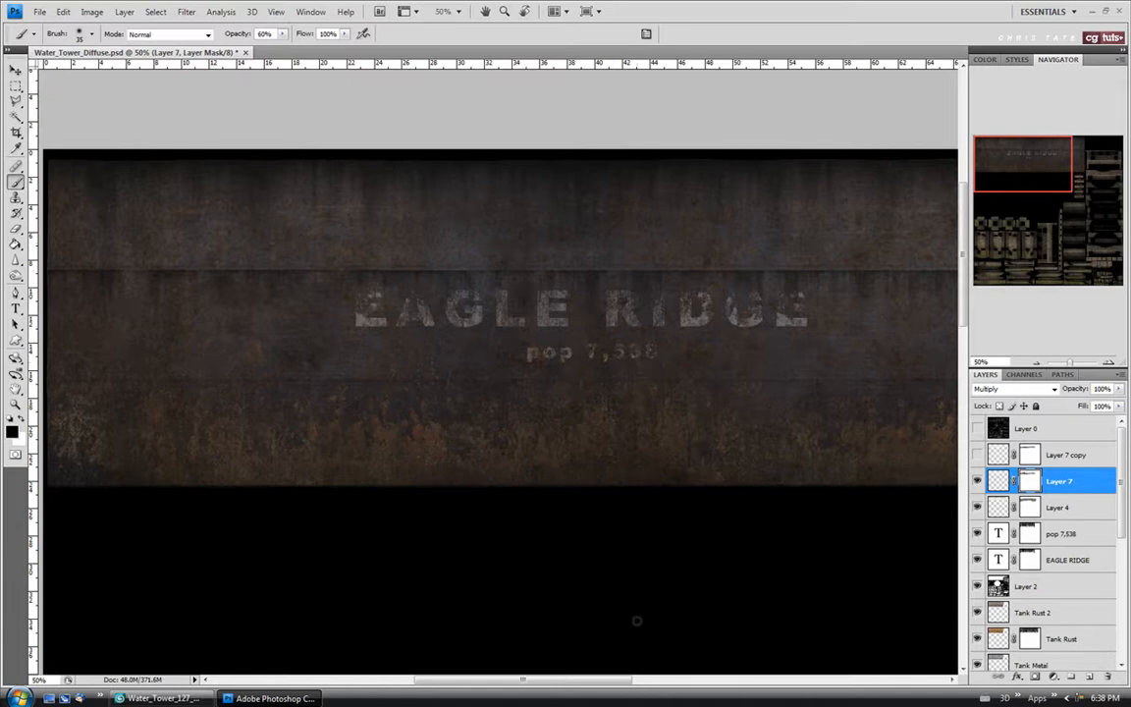
# Continue masking streaks on Layer 7 along the rest of the upper seam, using a smaller brush for the finer touch-ups.
pyautogui.moveTo(522, 680); pyautogui.dragTo(570, 679)
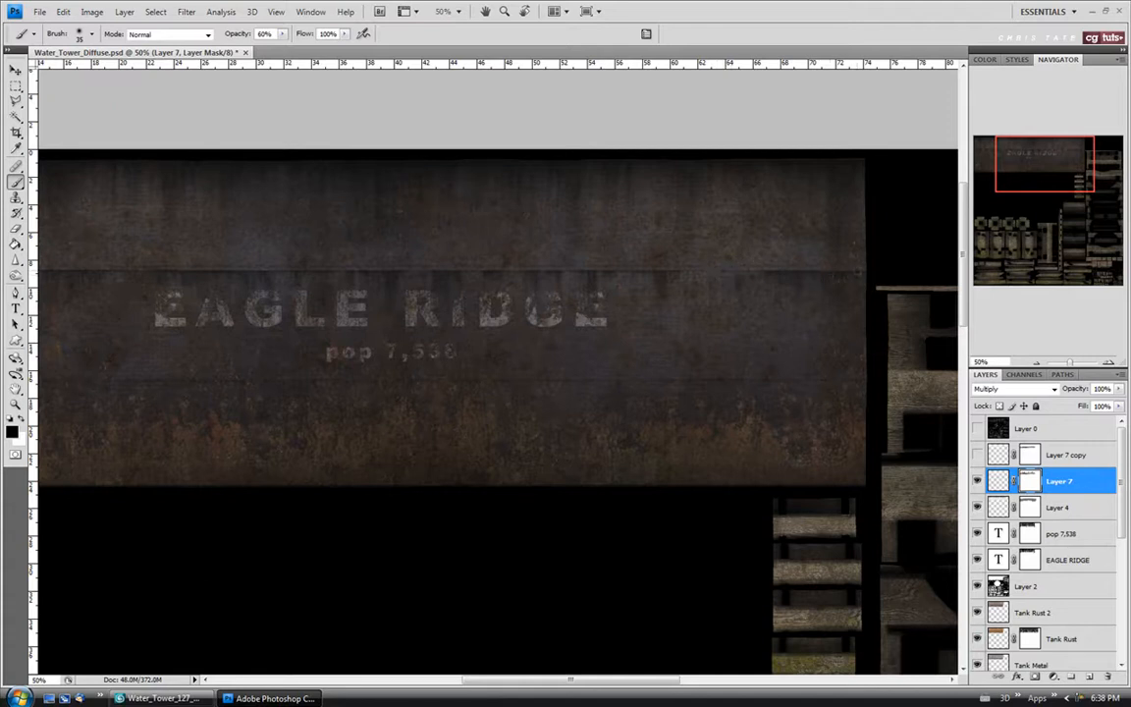
pyautogui.moveTo(674, 679); pyautogui.dragTo(611, 680)
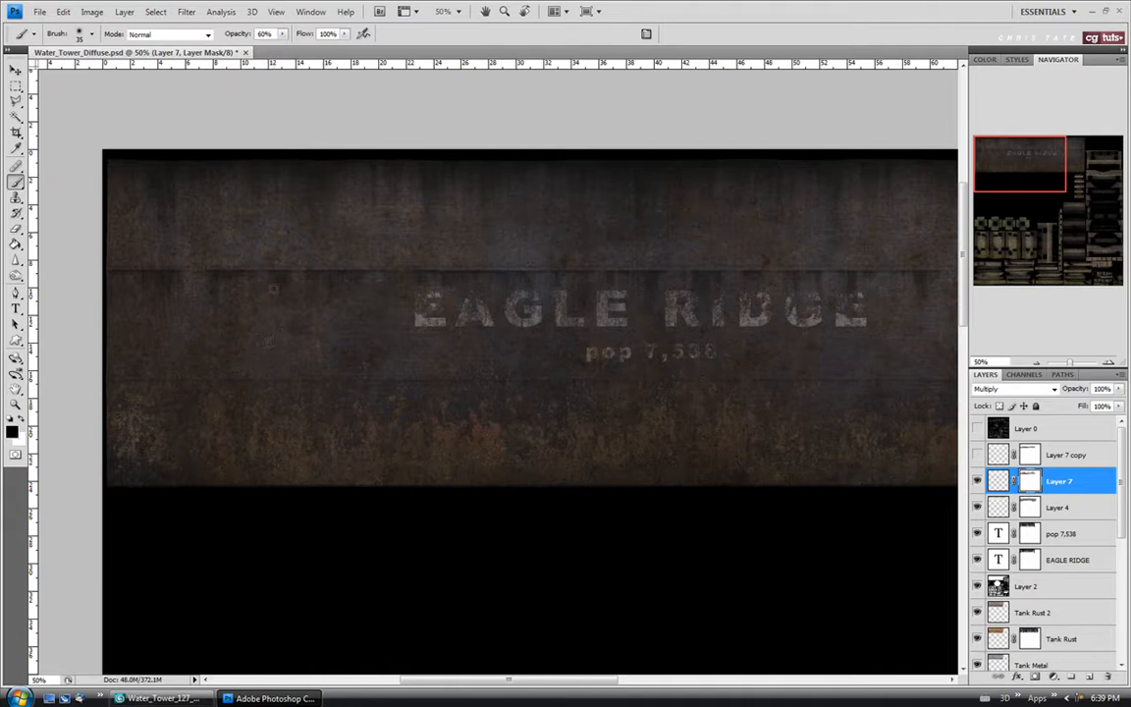
pyautogui.press('[')
pyautogui.press('[')
pyautogui.press('[')
pyautogui.click(1029, 482)
# Show the Layer 7 copy and move its streaks down to just beneath the tank's lower seam.
pyautogui.press('z')
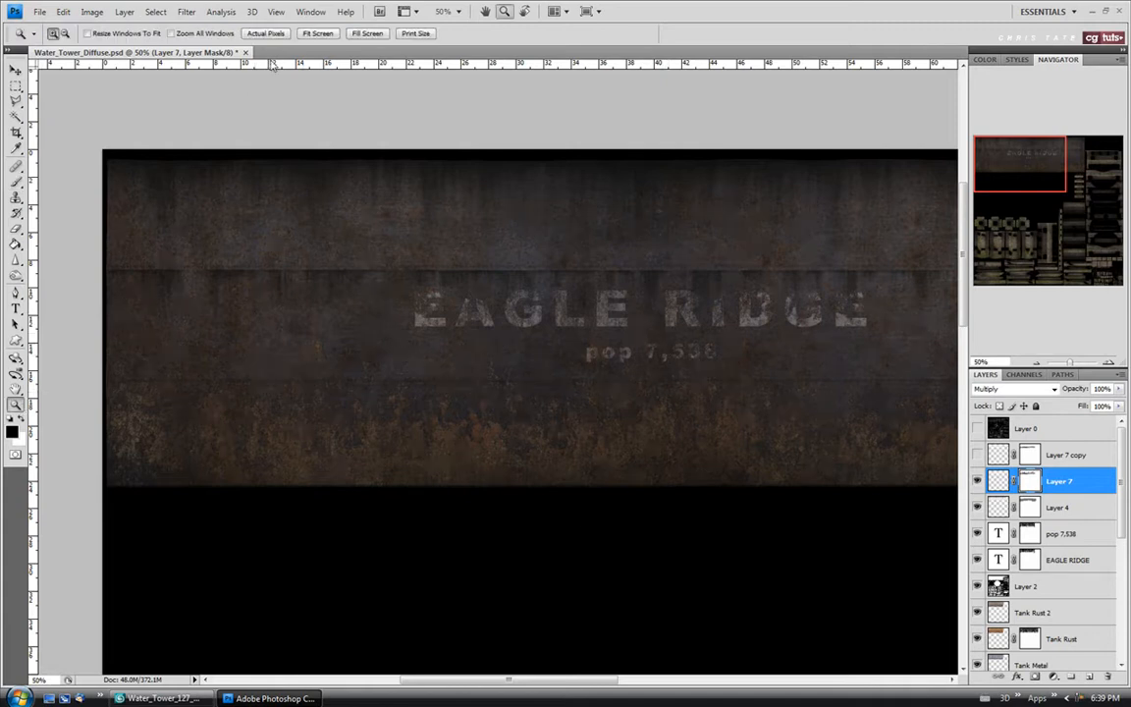
pyautogui.click(318, 33)
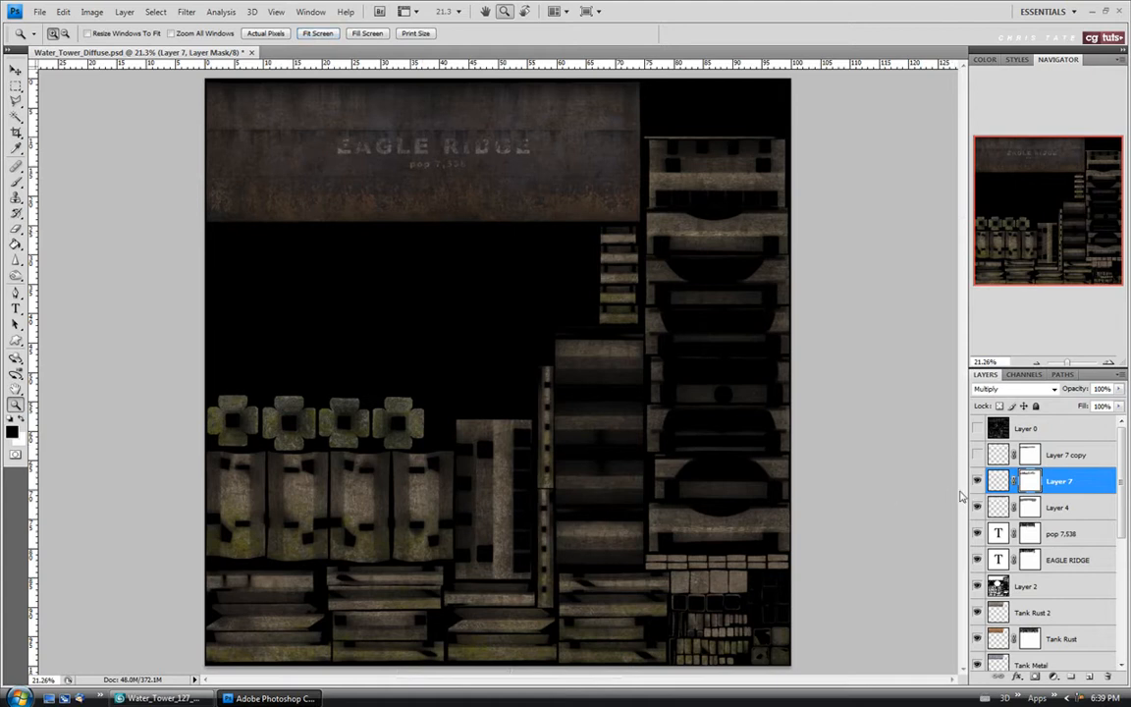
pyautogui.click(987, 455)
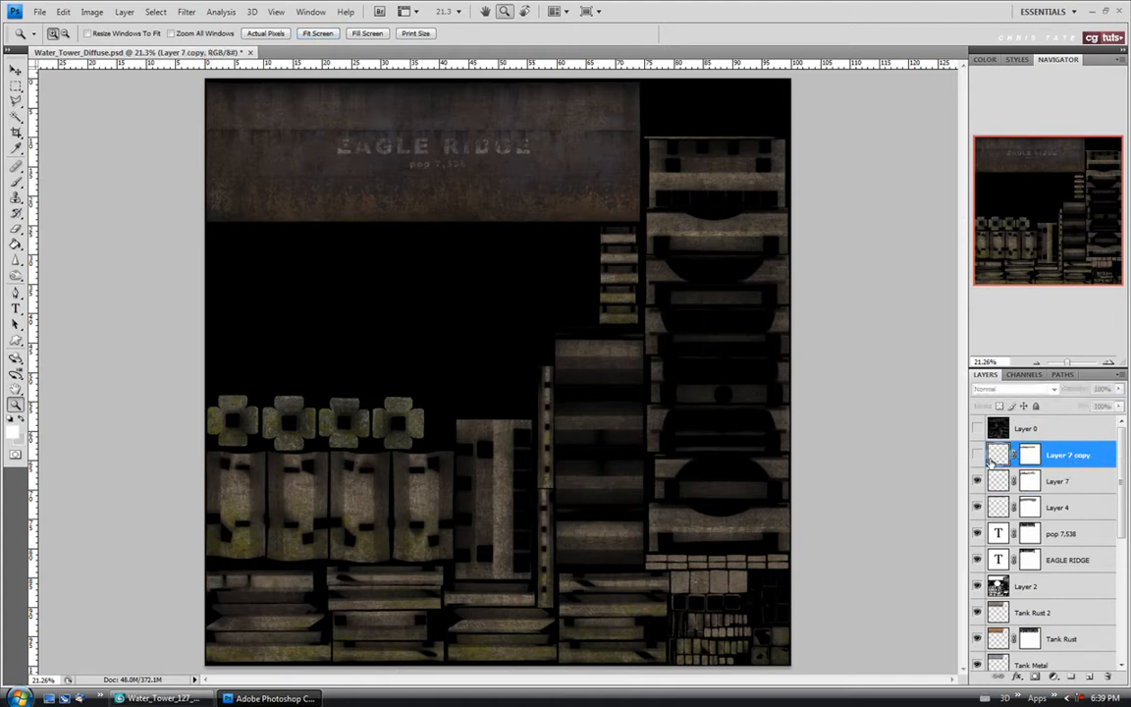
pyautogui.click(978, 456)
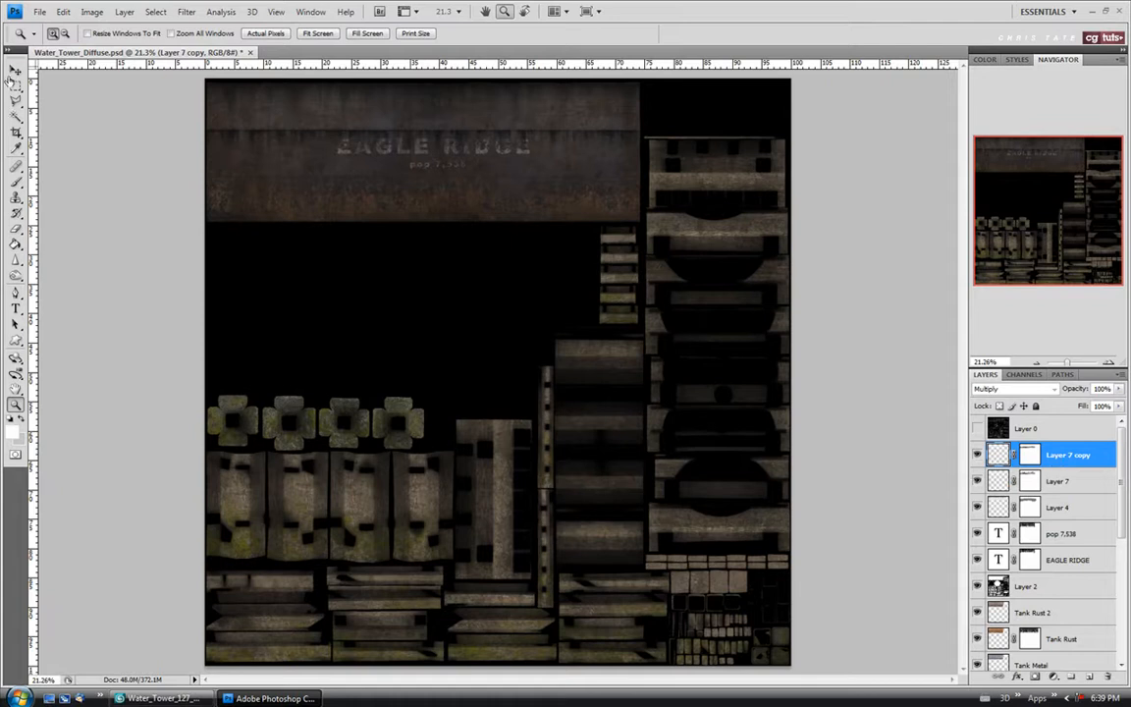
pyautogui.press('v')
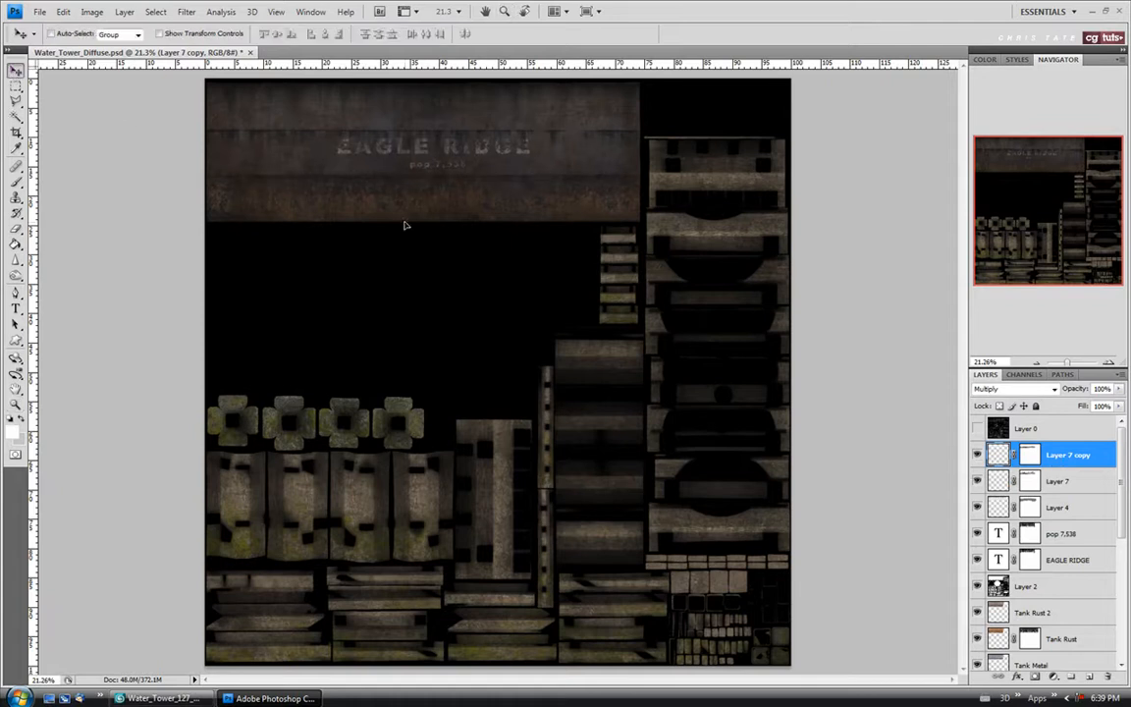
pyautogui.click(16, 403)
pyautogui.click(234, 189)
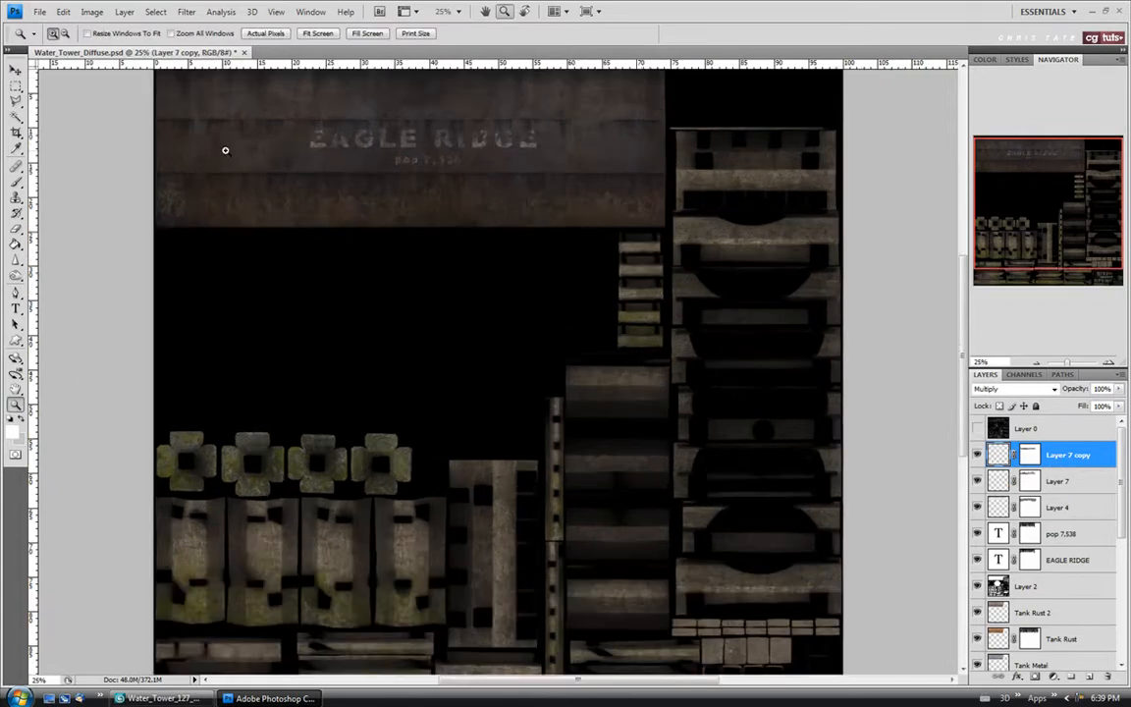
pyautogui.click(214, 140)
pyautogui.moveTo(964, 393); pyautogui.dragTo(964, 358)
pyautogui.click(336, 299)
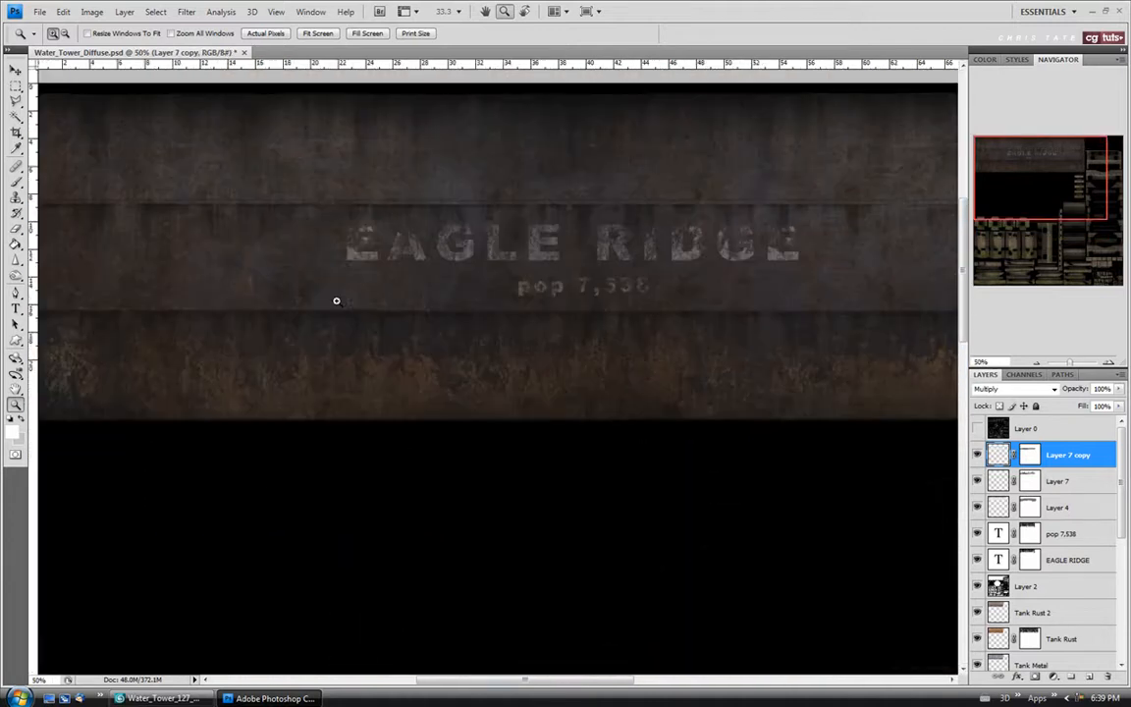
# Align the Layer 7 copy streaks with the tank's lower seam, checking them against the Layer 0 wireframe.
pyautogui.click(17, 71)
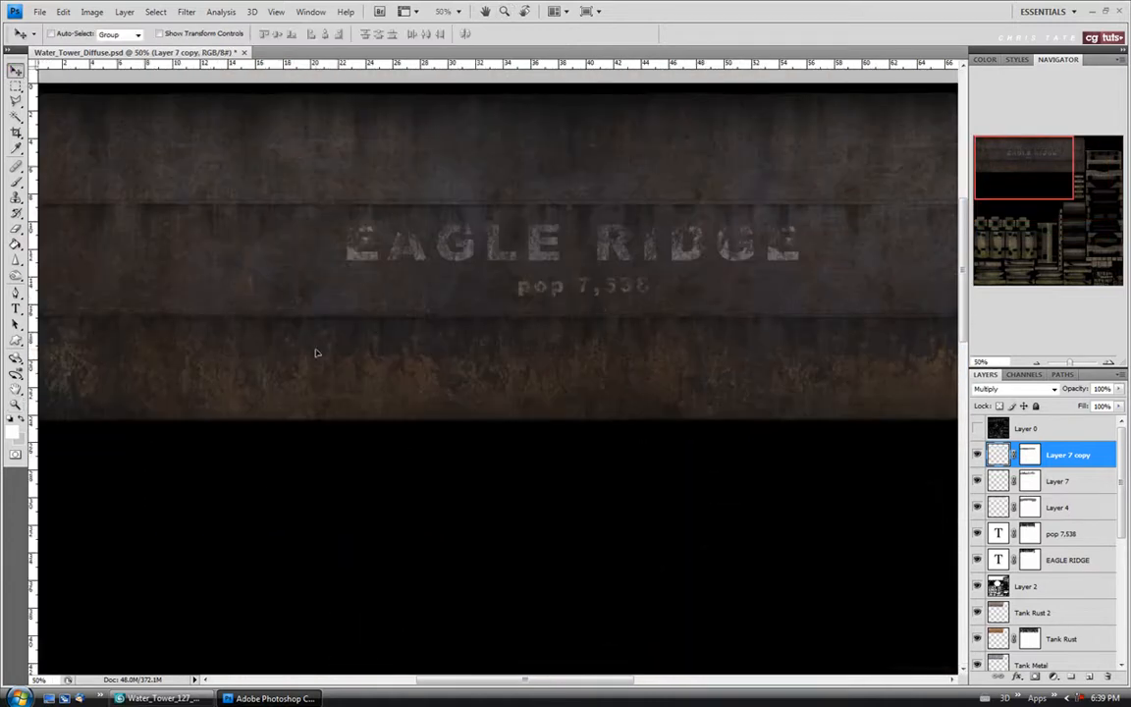
pyautogui.click(977, 428)
pyautogui.click(977, 428)
pyautogui.moveTo(678, 347); pyautogui.dragTo(678, 343)
# Paint on the Layer 7 copy mask with a black 15 to 35 px brush at 60% opacity to break up the lower seam's streaks.
pyautogui.moveTo(478, 685); pyautogui.dragTo(459, 684)
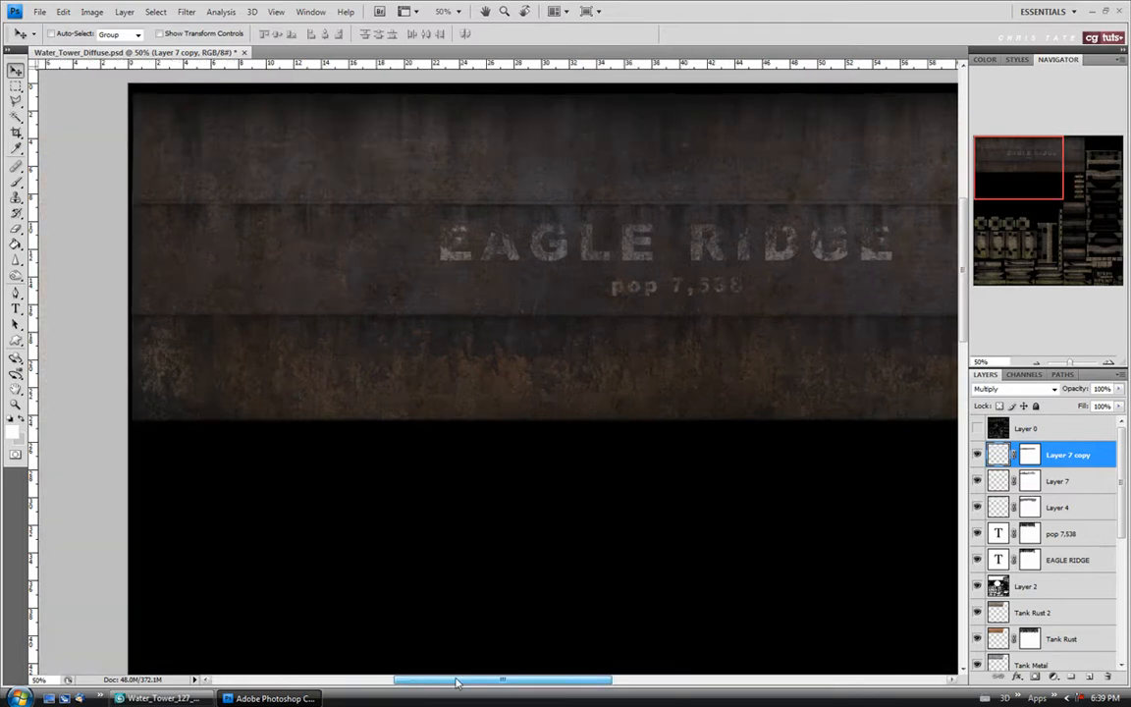
pyautogui.click(1029, 455)
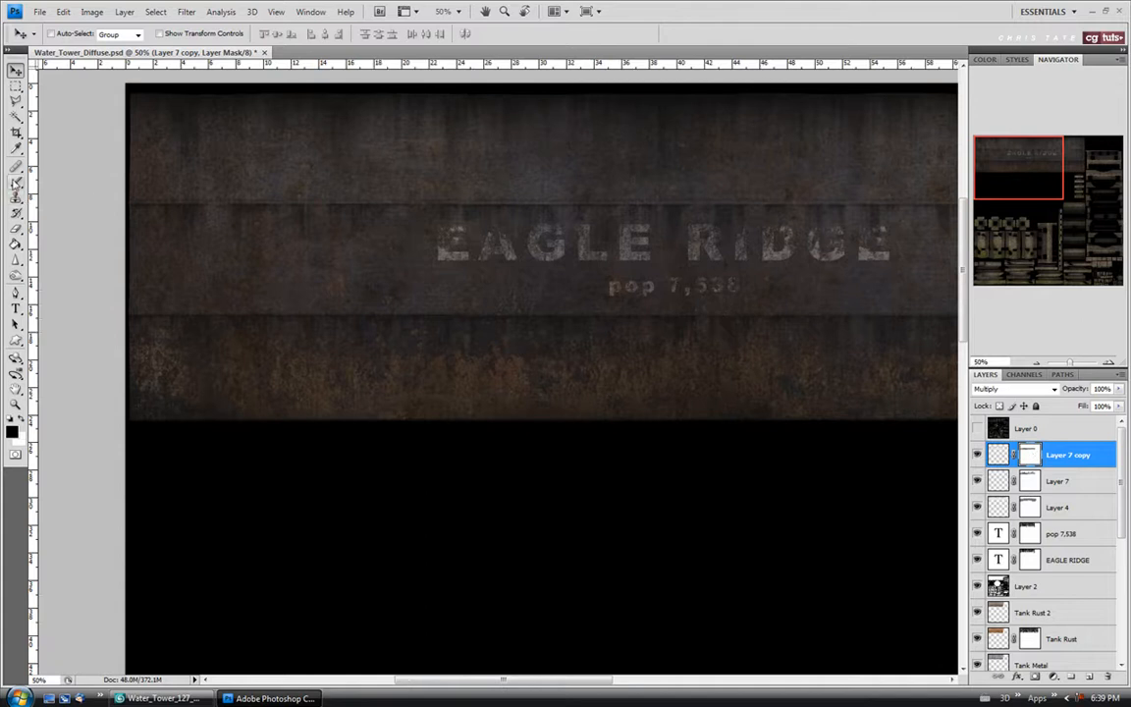
pyautogui.click(15, 182)
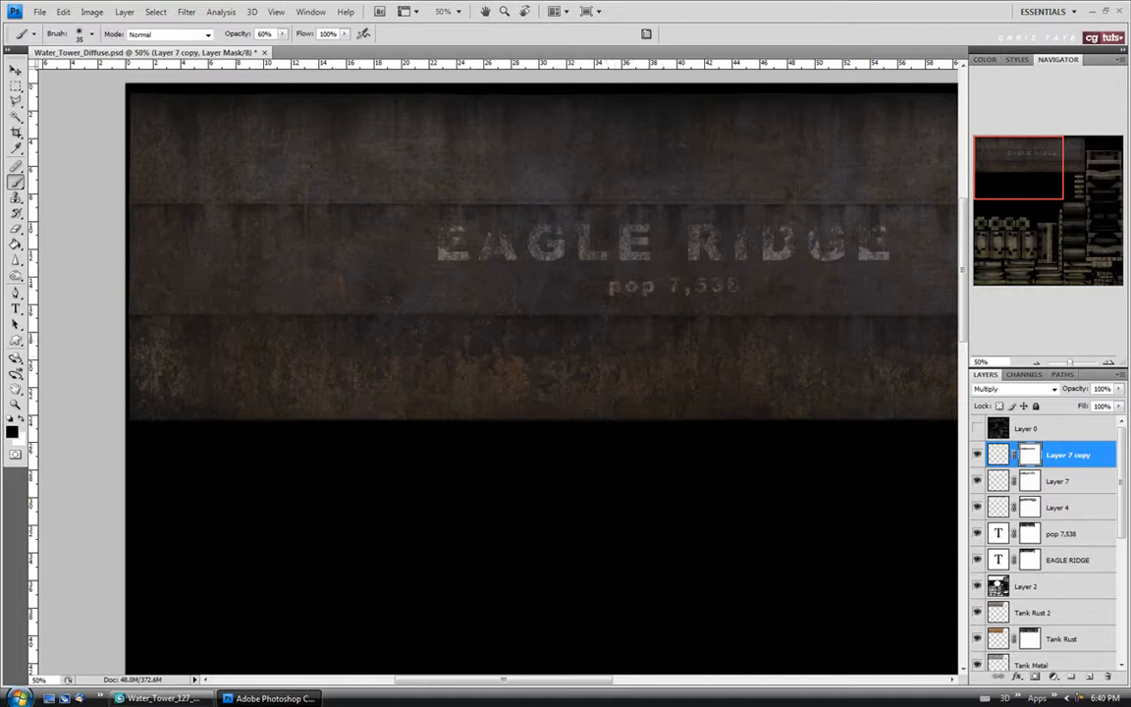
pyautogui.moveTo(553, 680); pyautogui.dragTo(596, 680)
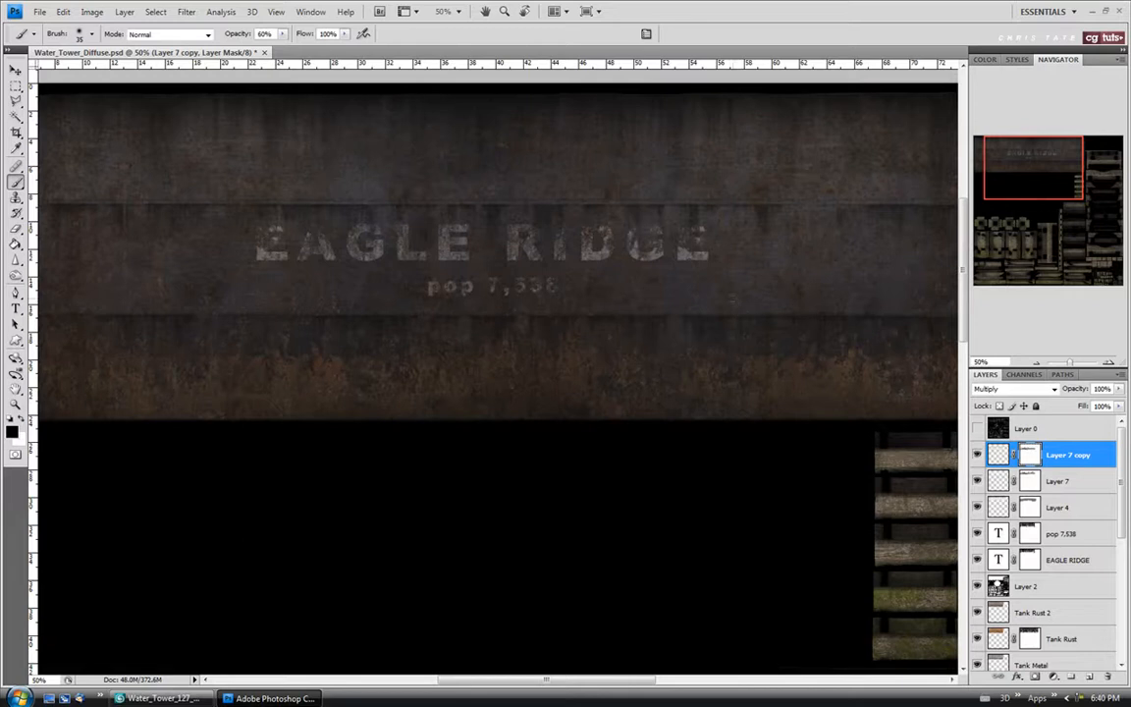
pyautogui.hscroll(3, 575, 613)
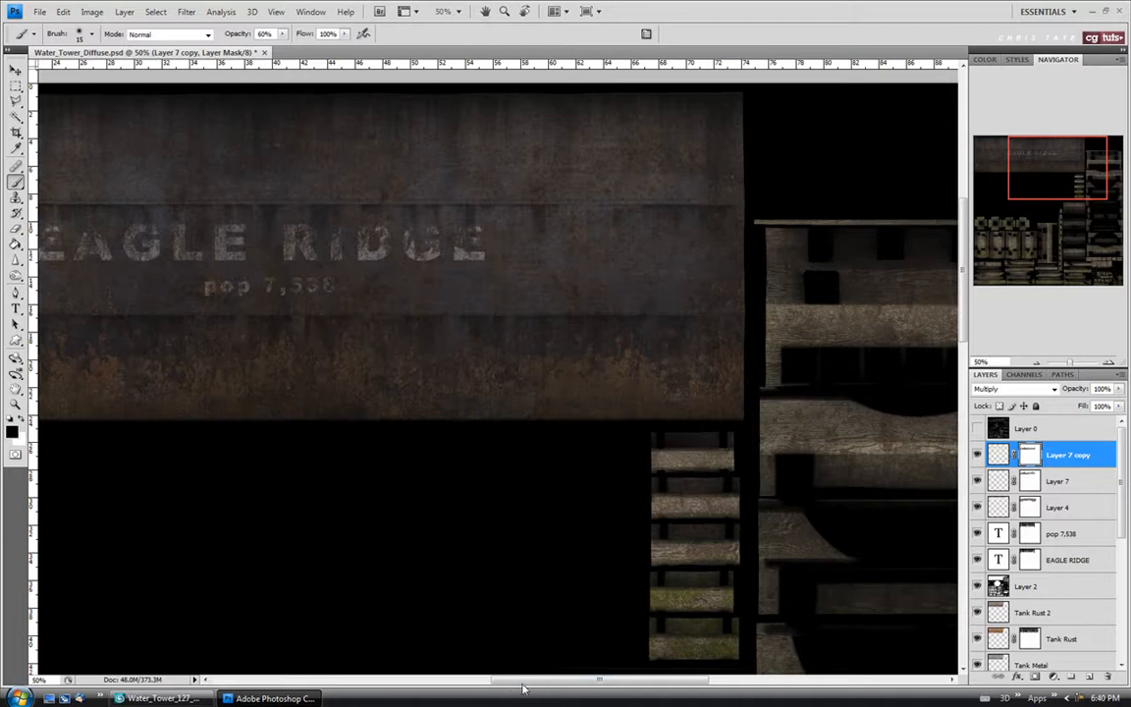
pyautogui.moveTo(520, 680); pyautogui.dragTo(450, 679)
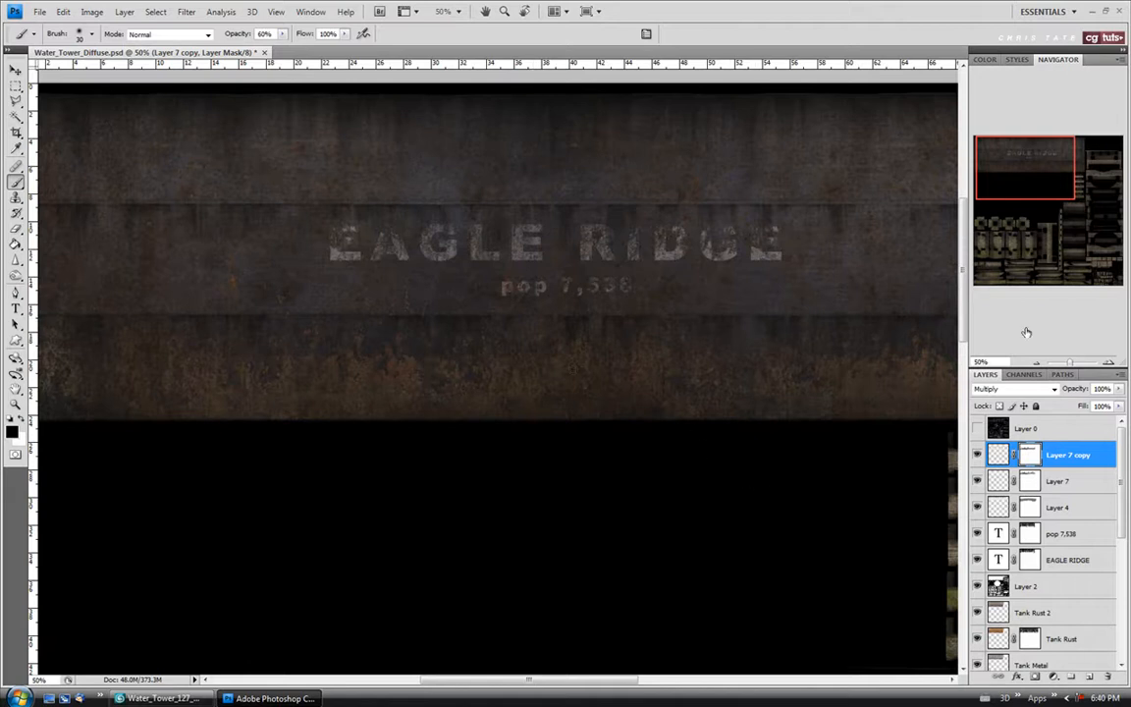
# Lower the opacity of Layer 7 copy to 85% and of Layer 7 to 79%.
pyautogui.click(1118, 389)
pyautogui.moveTo(1121, 408); pyautogui.dragTo(1112, 409)
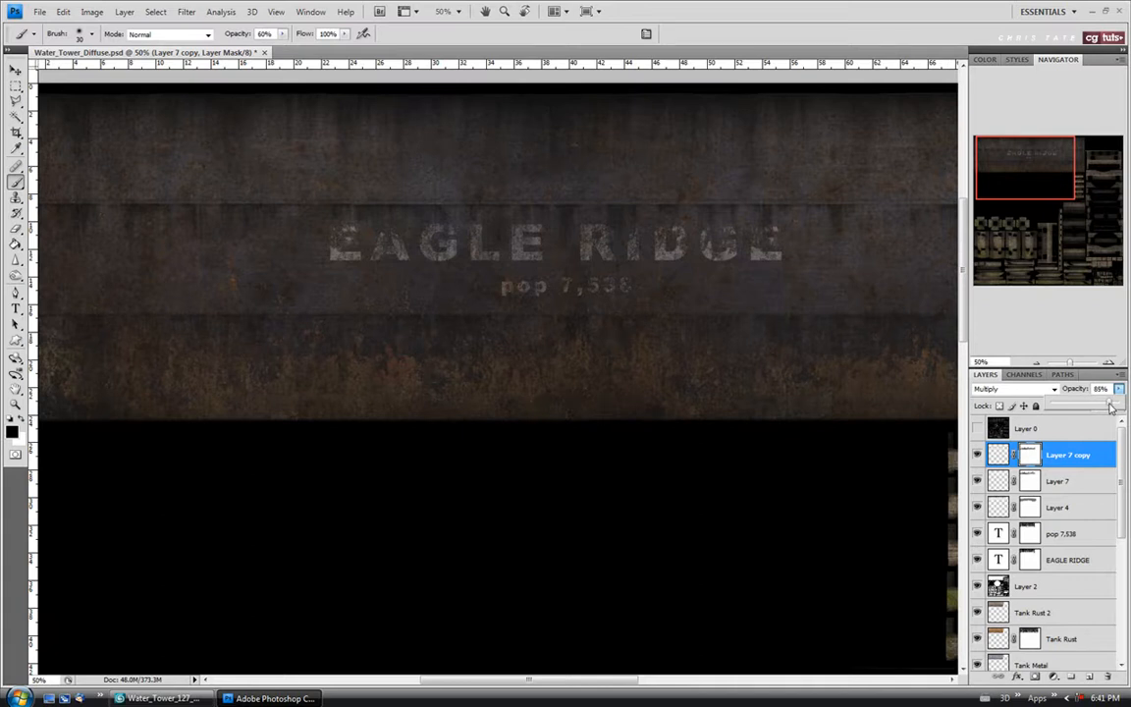
pyautogui.click(1073, 482)
pyautogui.moveTo(1122, 406); pyautogui.dragTo(1108, 407)
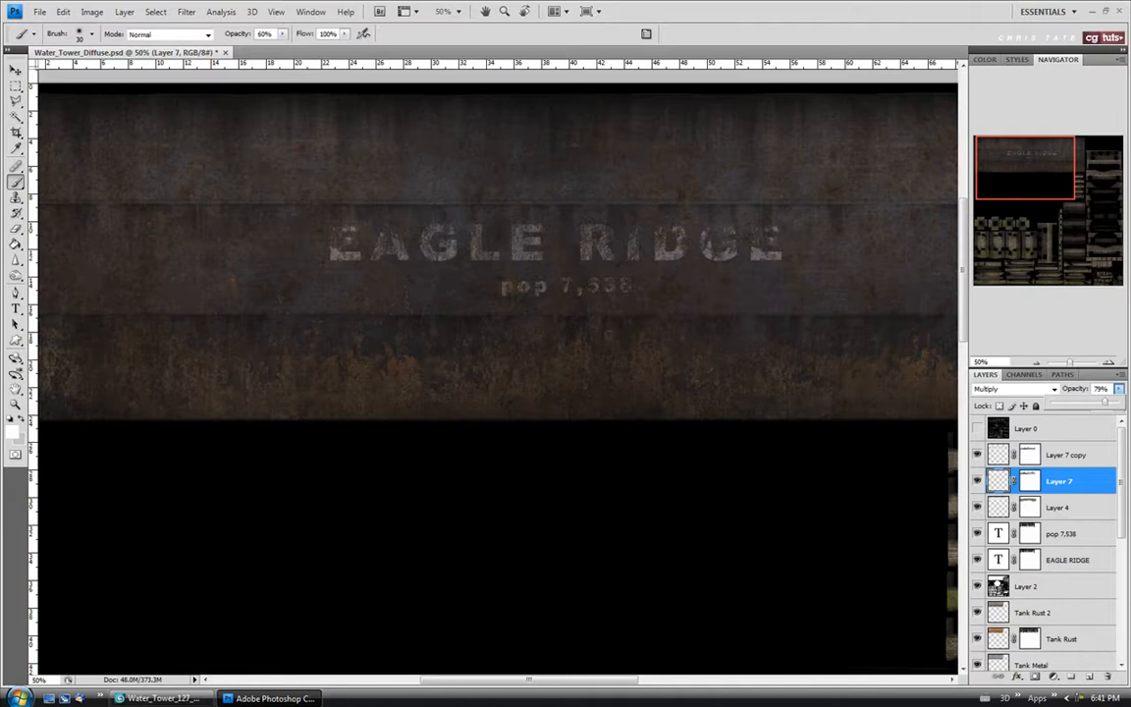
# Fit the whole texture in view and save Water_Tower_Diffuse.psd.
pyautogui.click(16, 403)
pyautogui.click(305, 34)
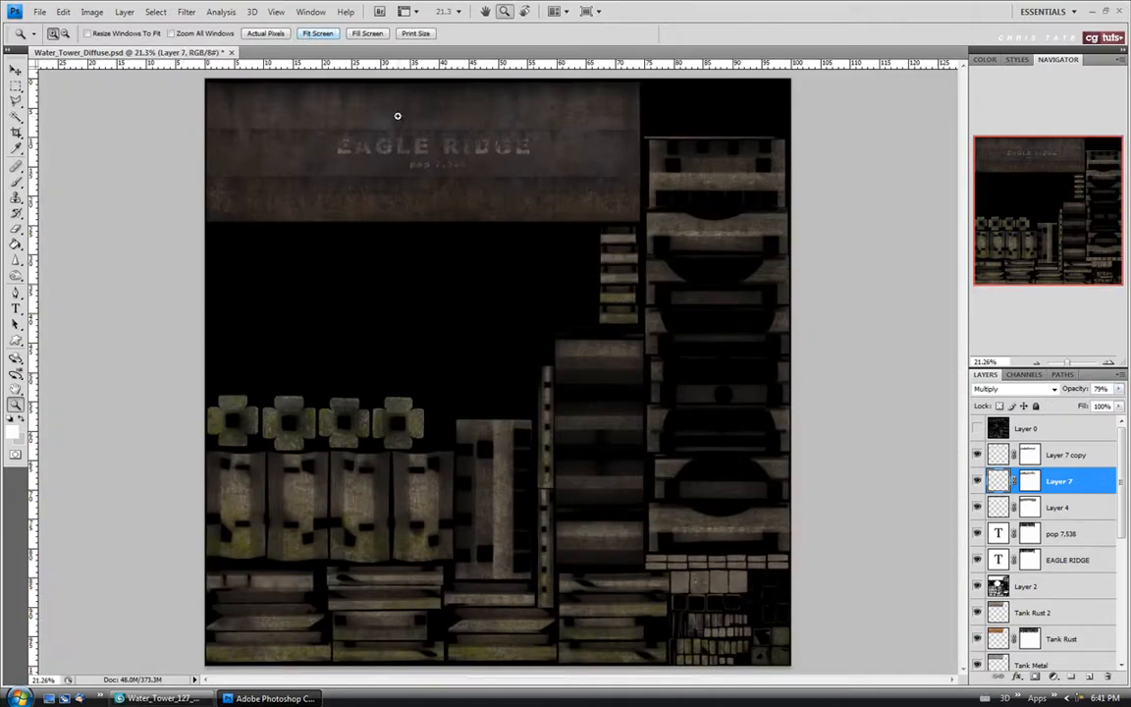
pyautogui.click(39, 10)
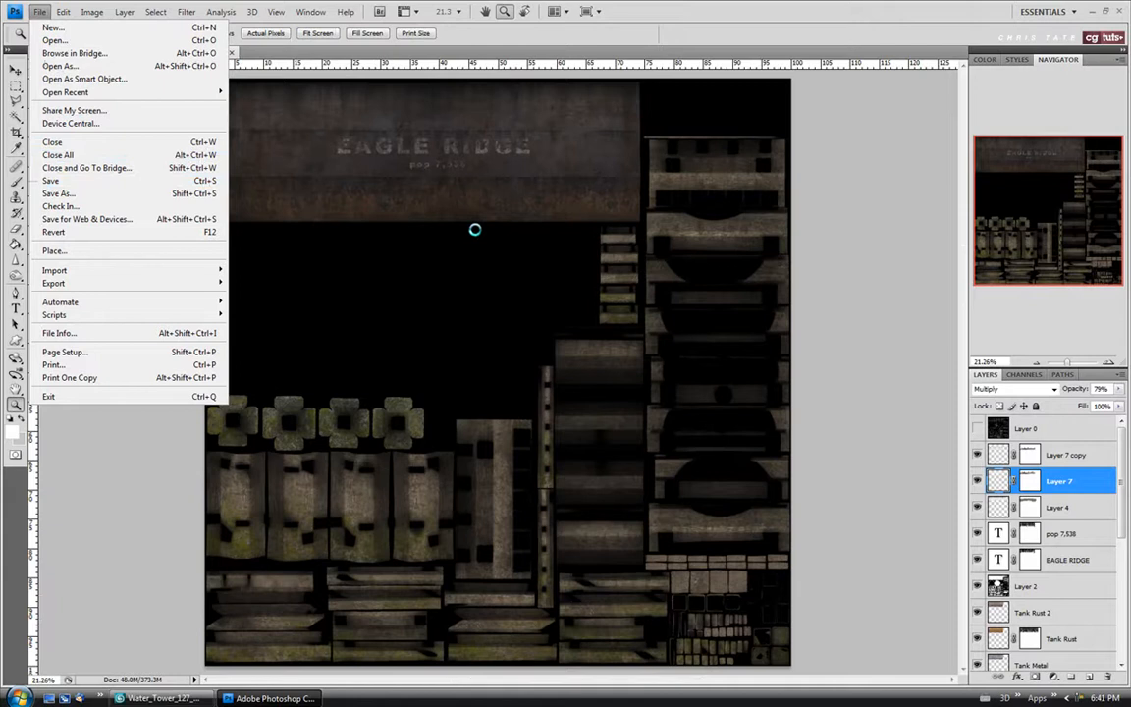
pyautogui.click(475, 229)
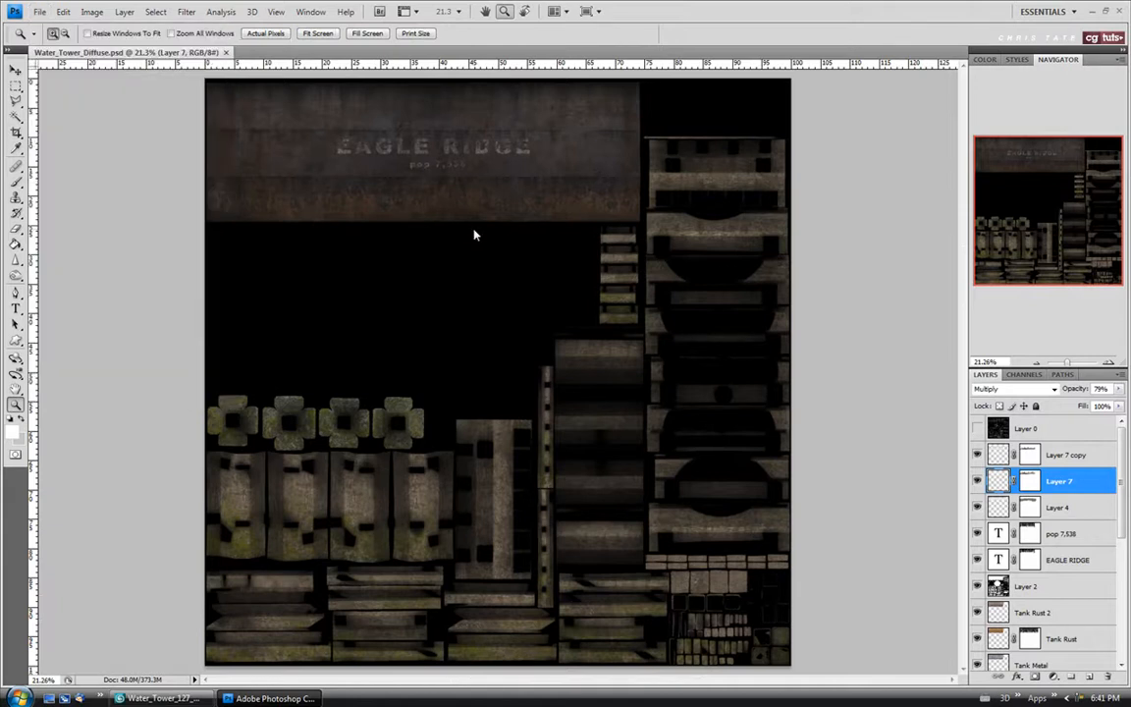
# Switch to 3ds Max, check the updated texture on the water tower model, and save the scene as a new file.
pyautogui.moveTo(175, 674)
pyautogui.click(164, 699)
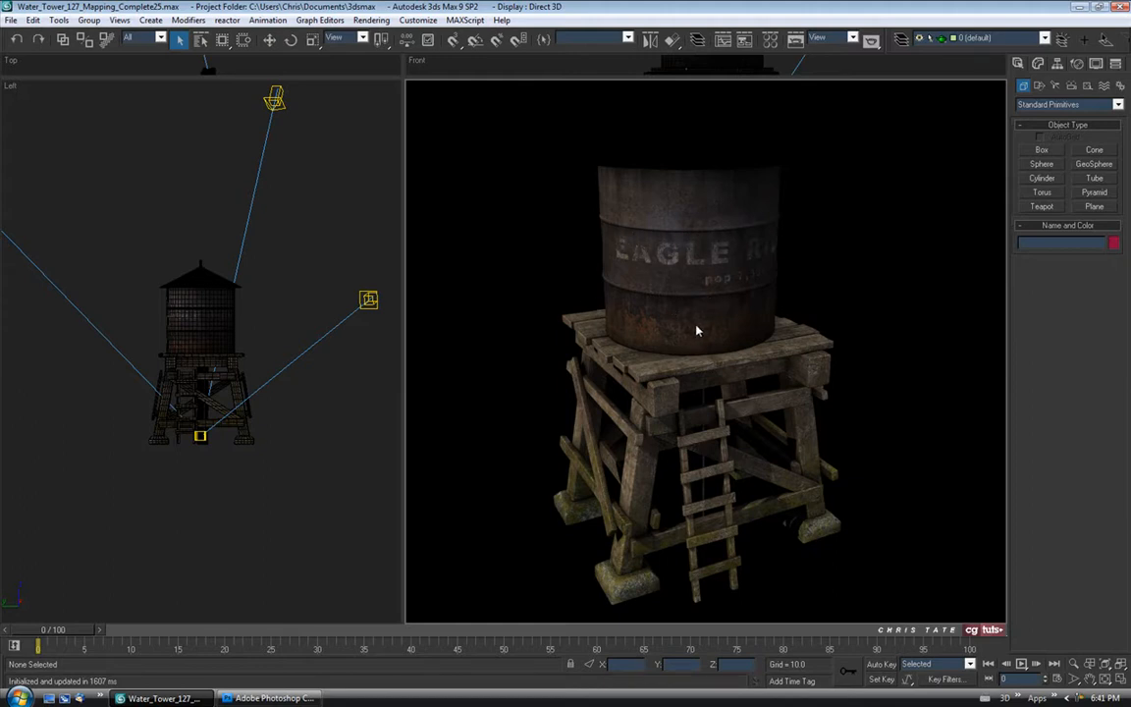
pyautogui.click(11, 21)
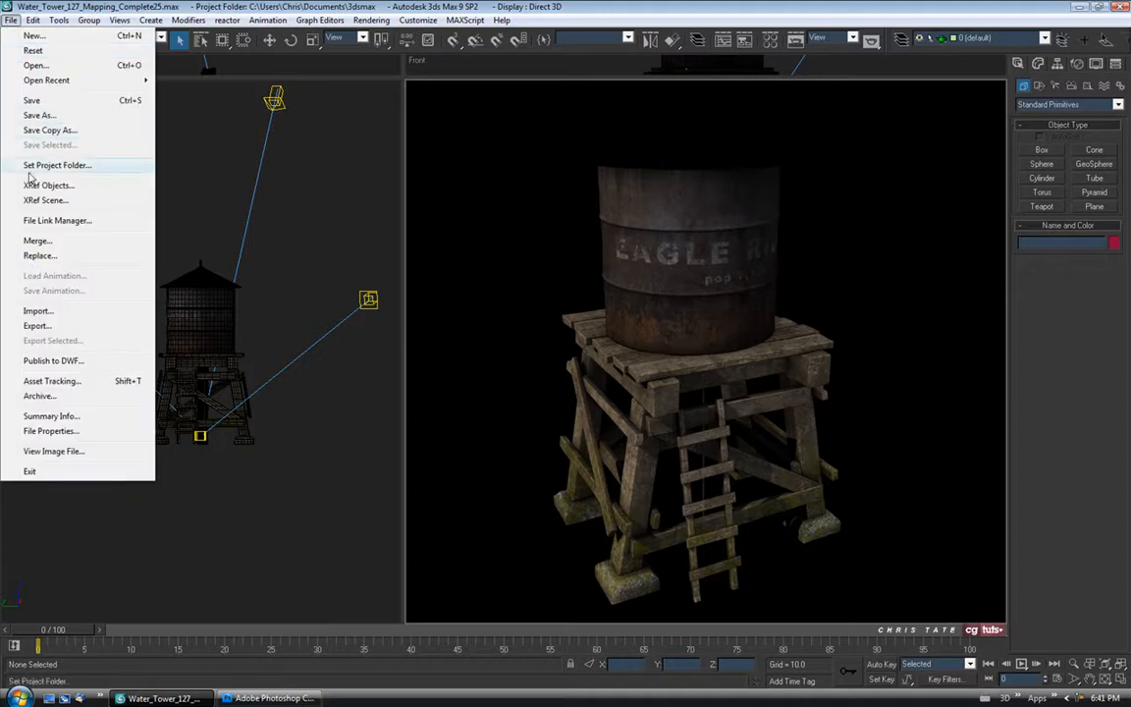
pyautogui.click(34, 115)
pyautogui.press('Return')
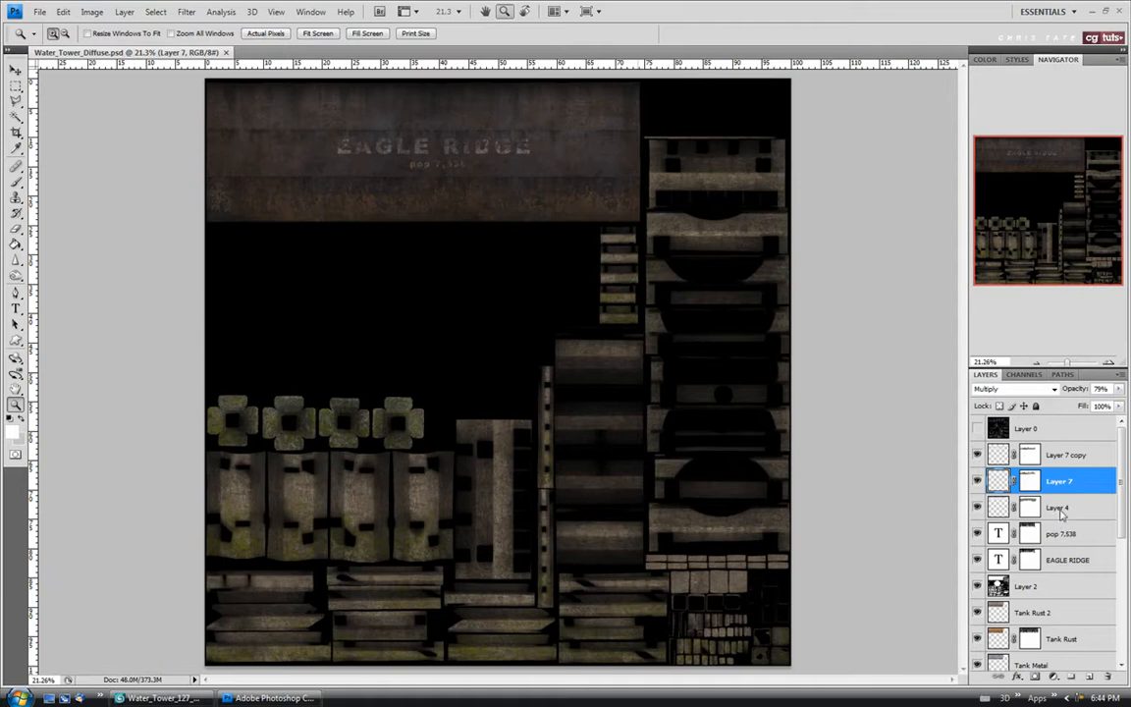
# In Photoshop, rename Layer 4 to "Tank Drips" and Layer 7 to "Tank Ridge Drips".
pyautogui.click(1010, 507)
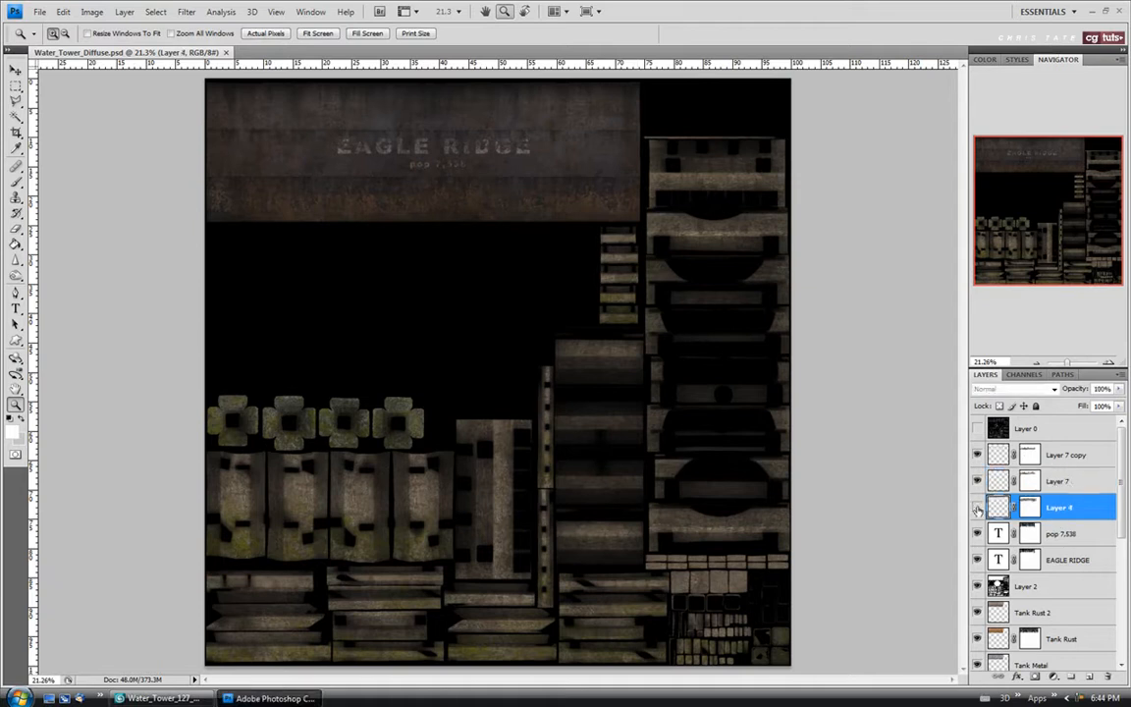
pyautogui.doubleClick(1061, 509)
pyautogui.write('Ta')
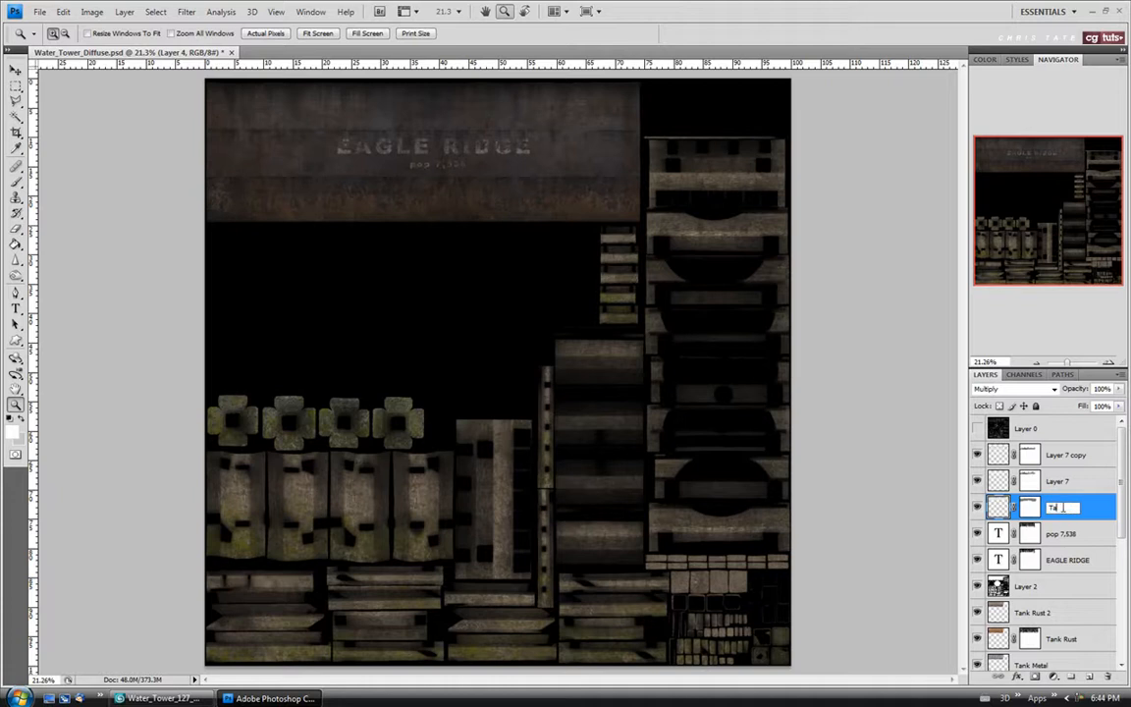
pyautogui.write('nk Drips')
pyautogui.click(1058, 483)
pyautogui.doubleClick(1058, 483)
pyautogui.write('Tank Ridge Drips')
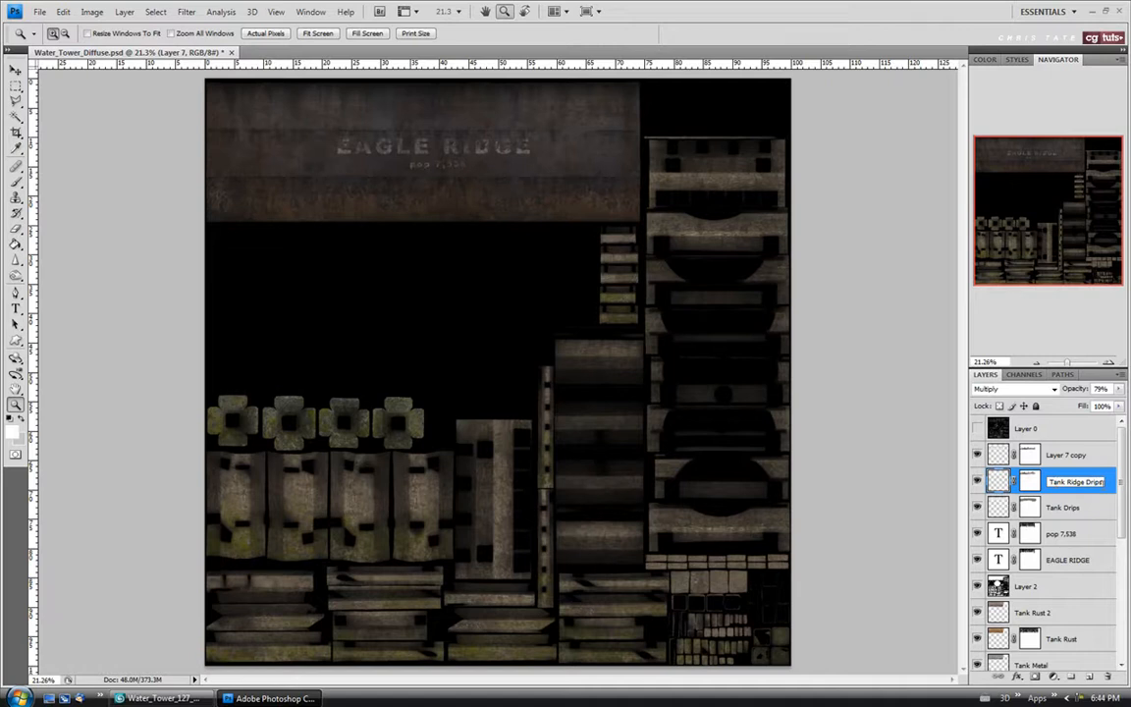
# Reuse the Tank Ridge Drips name to rename Layer 7 copy as "Tank Ridge Drips 2".
pyautogui.hotkey('ctrl', 'a')
pyautogui.hotkey('ctrl', 'c')
pyautogui.hotkey('shift', 'Tab')
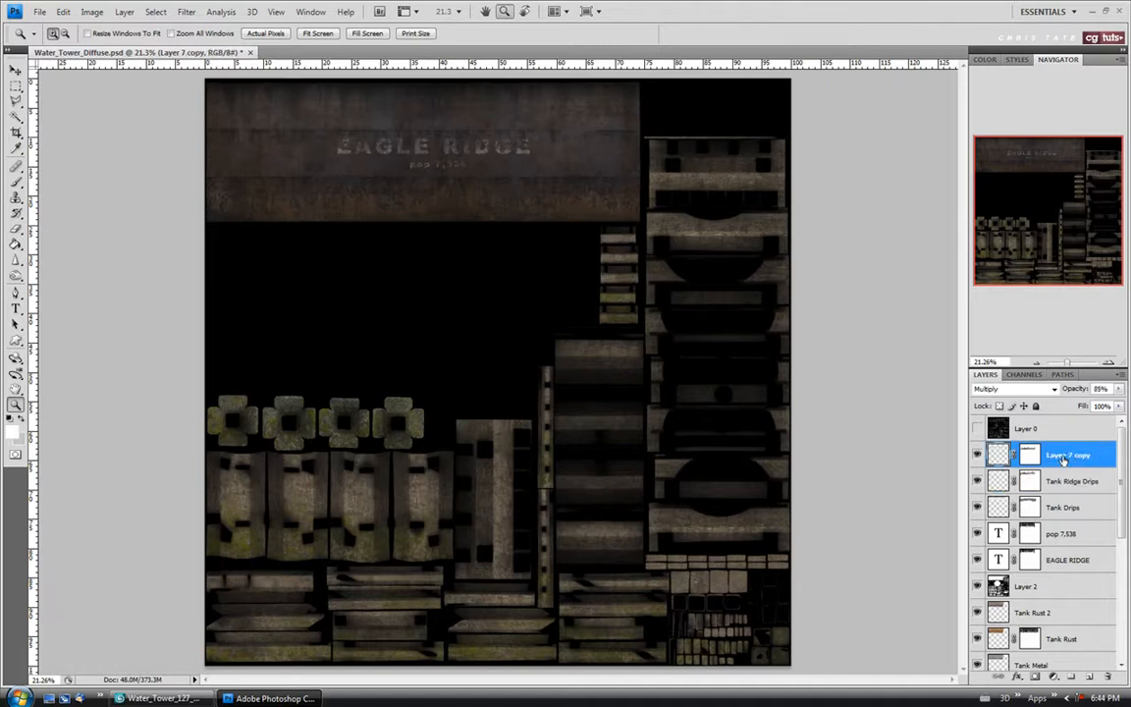
pyautogui.hotkey('ctrl', 'v')
pyautogui.write('2')
pyautogui.press('Return')
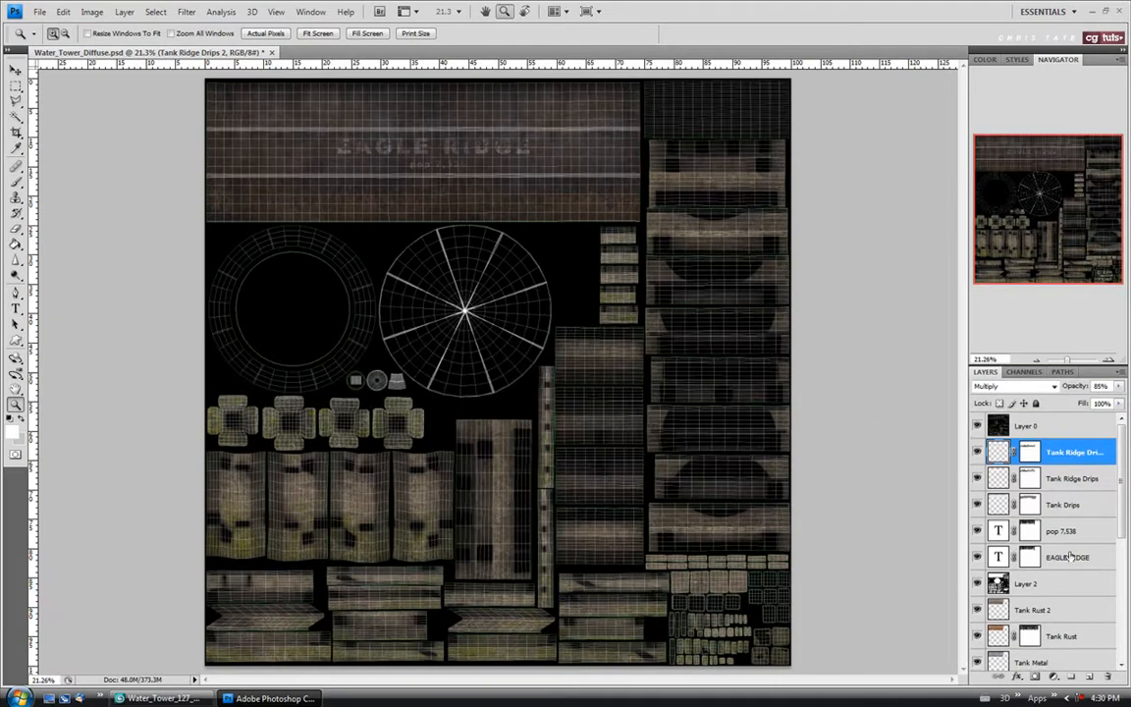
# Move Layer 2 directly beneath Layer 0 in the layer stack and rename it "AO".
pyautogui.click(1035, 587)
pyautogui.moveTo(1035, 587); pyautogui.dragTo(1028, 454)
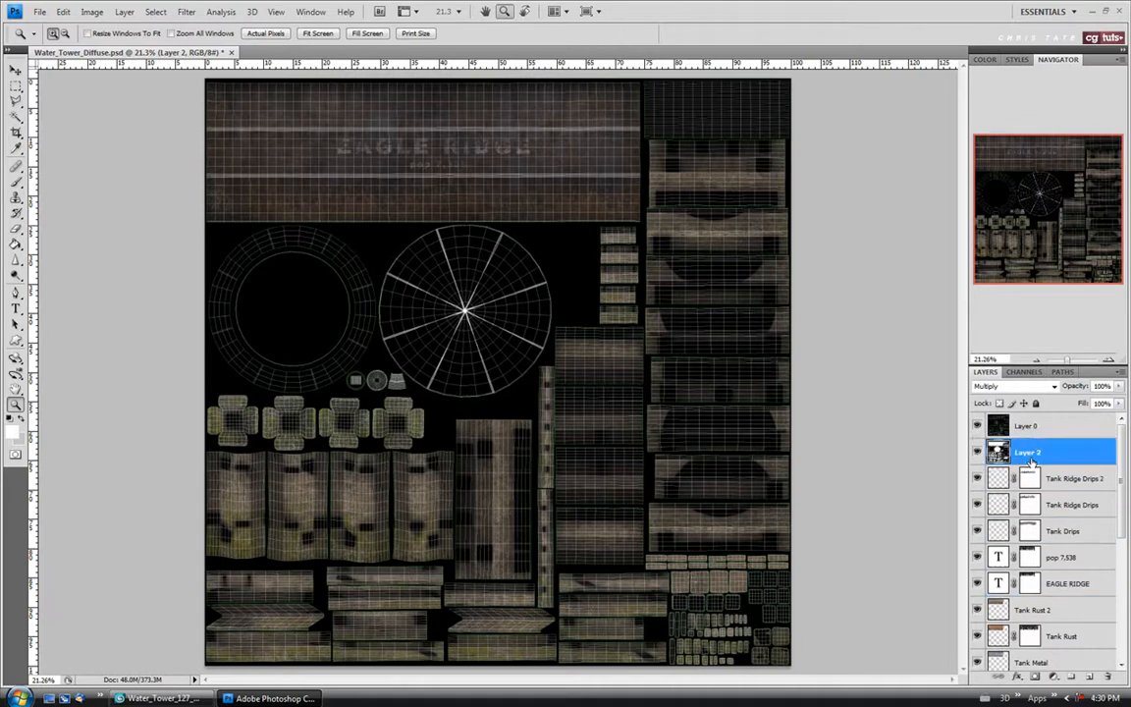
pyautogui.doubleClick(1027, 453)
pyautogui.write('AO')
# Rename the wireframe Layer 0 to "Guide".
pyautogui.doubleClick(1028, 425)
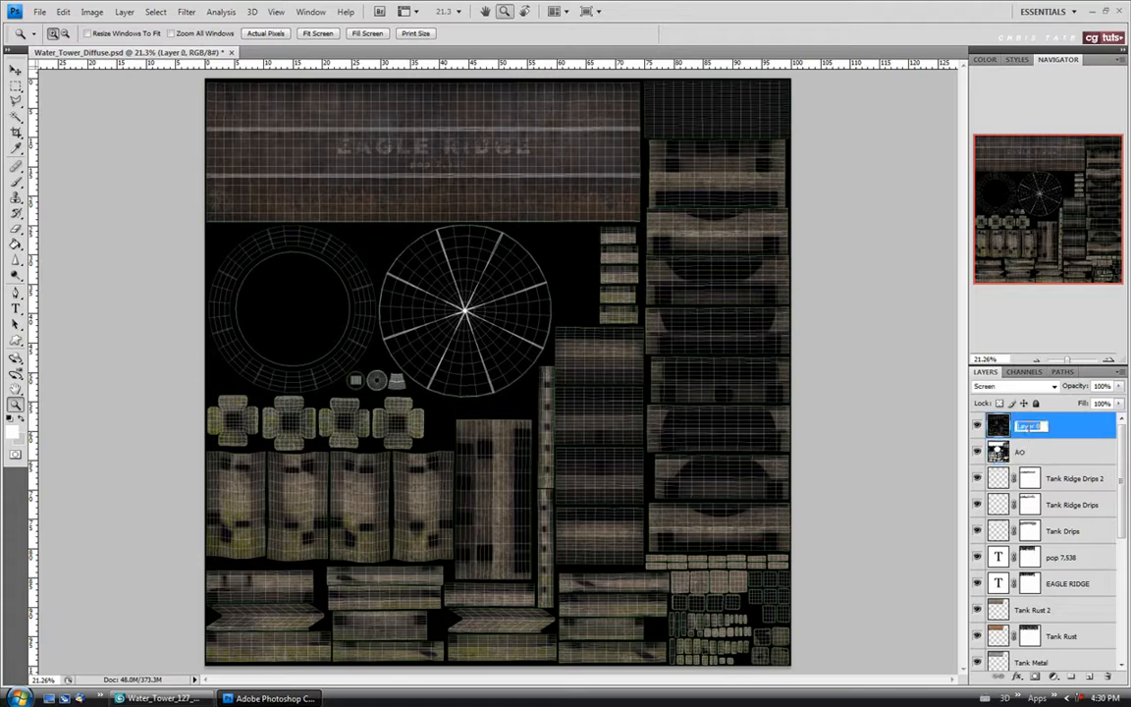
pyautogui.write('Guide')
pyautogui.click(1037, 452)
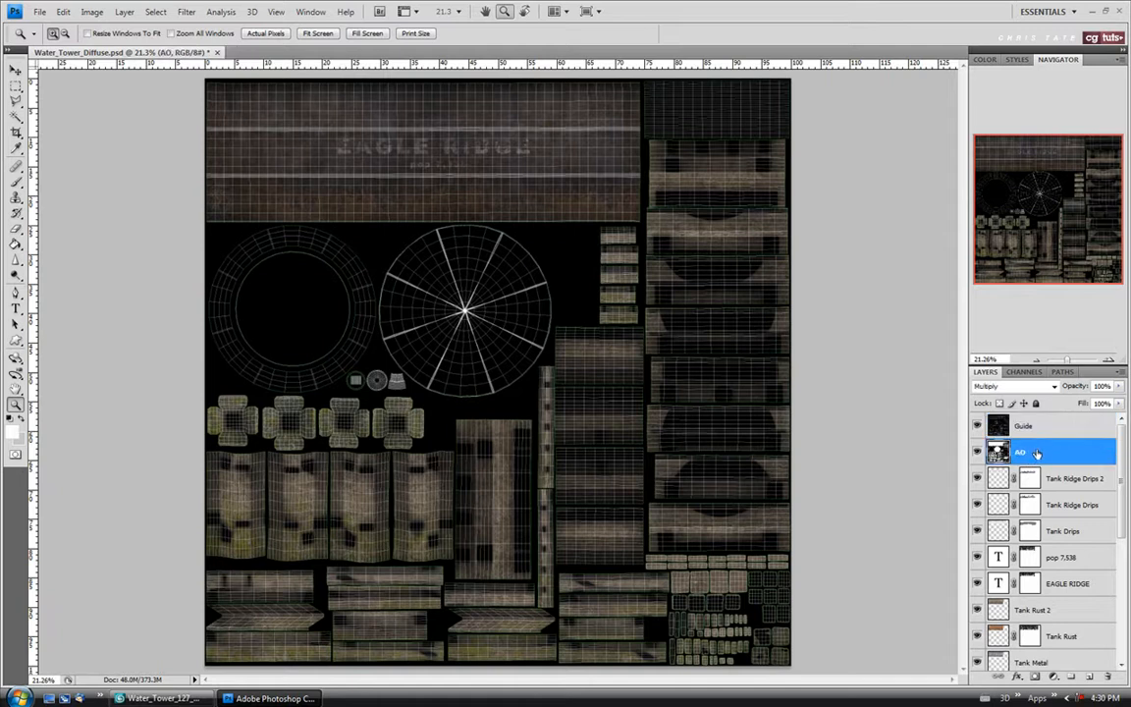
# Make Tank Ridge Drips 2 the active layer and open the Metal_1 image from the Water_Tower_Texture_Source folder.
pyautogui.click(1082, 481)
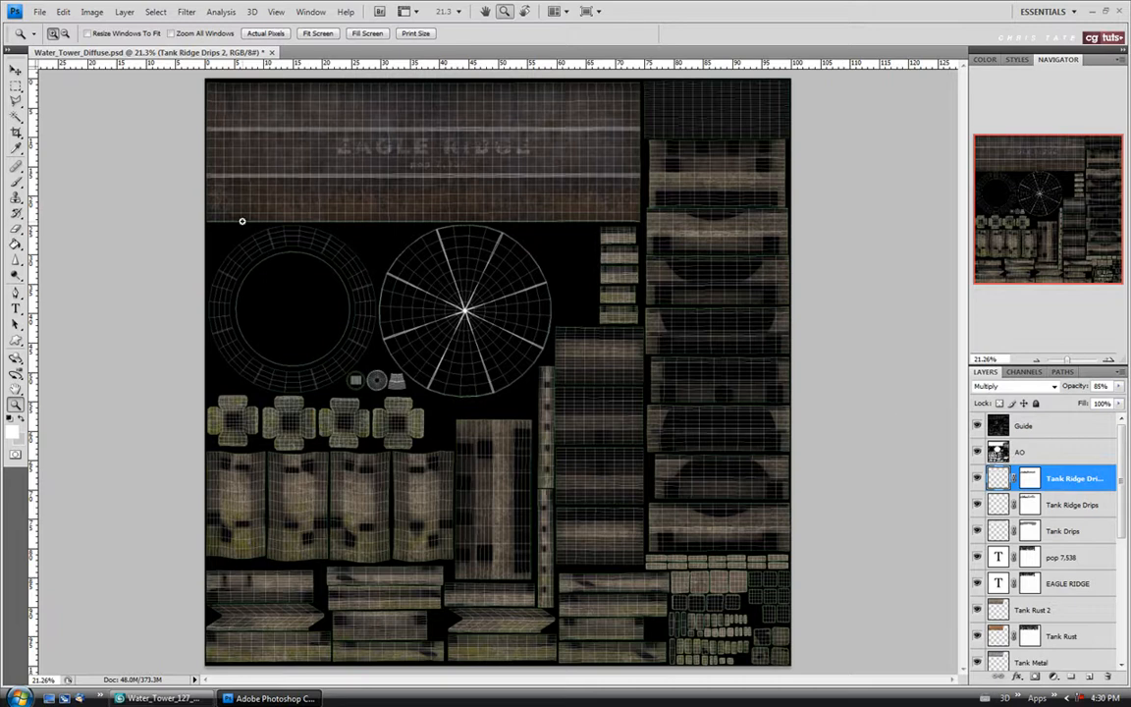
pyautogui.click(39, 11)
pyautogui.click(49, 28)
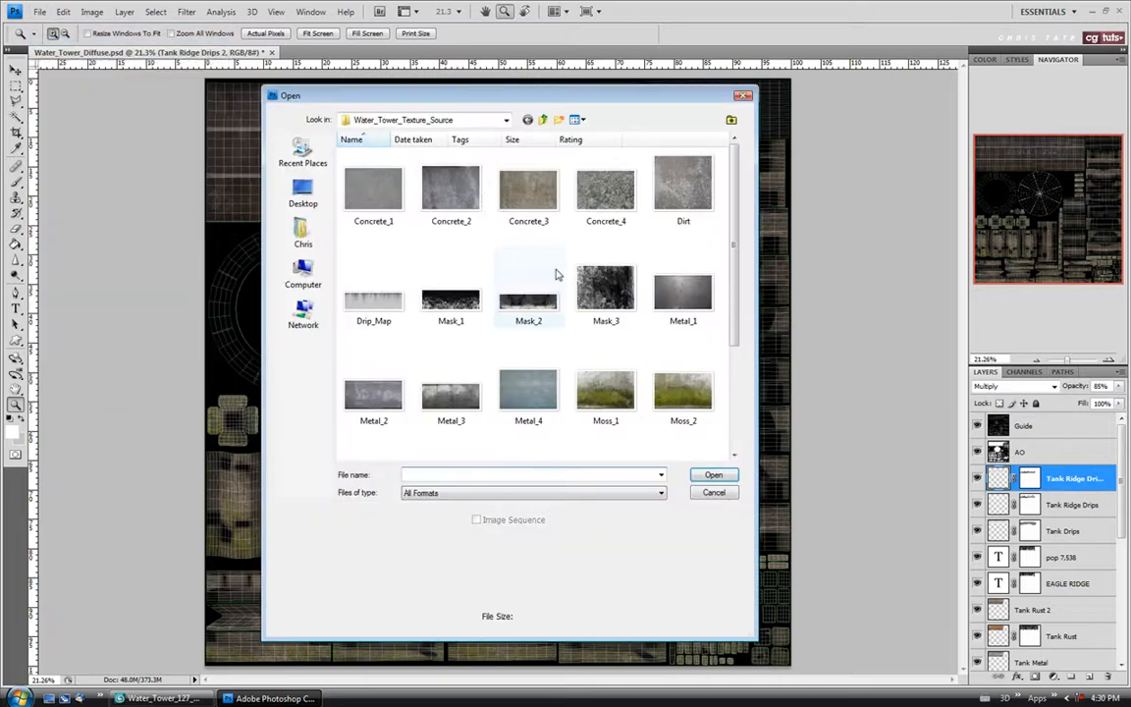
pyautogui.click(684, 314)
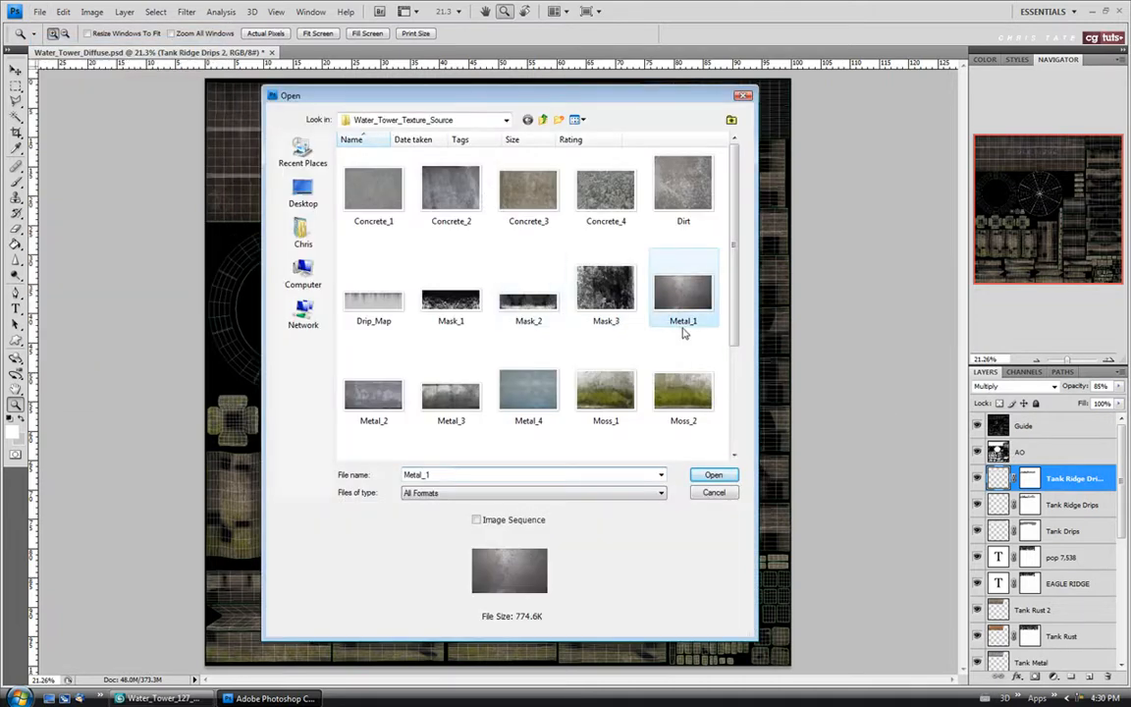
pyautogui.click(713, 475)
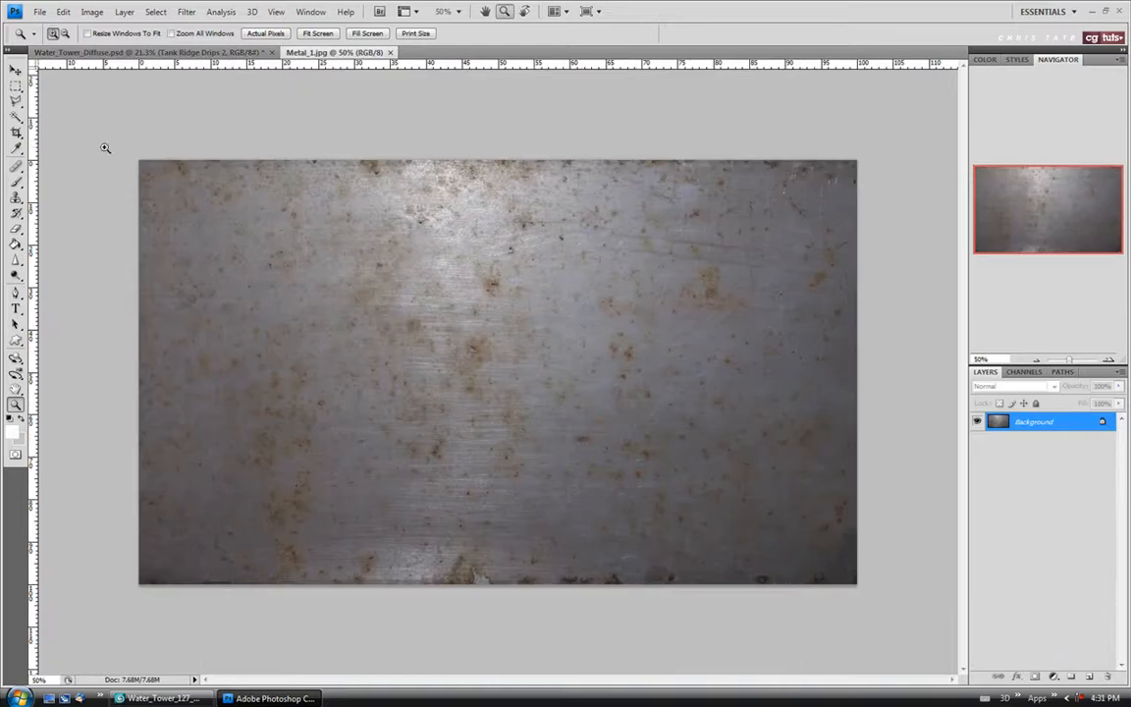
# Crop Metal_1 to its full-height central section, cutting off the darker left and right sides.
pyautogui.click(15, 131)
pyautogui.moveTo(276, 146); pyautogui.dragTo(638, 623)
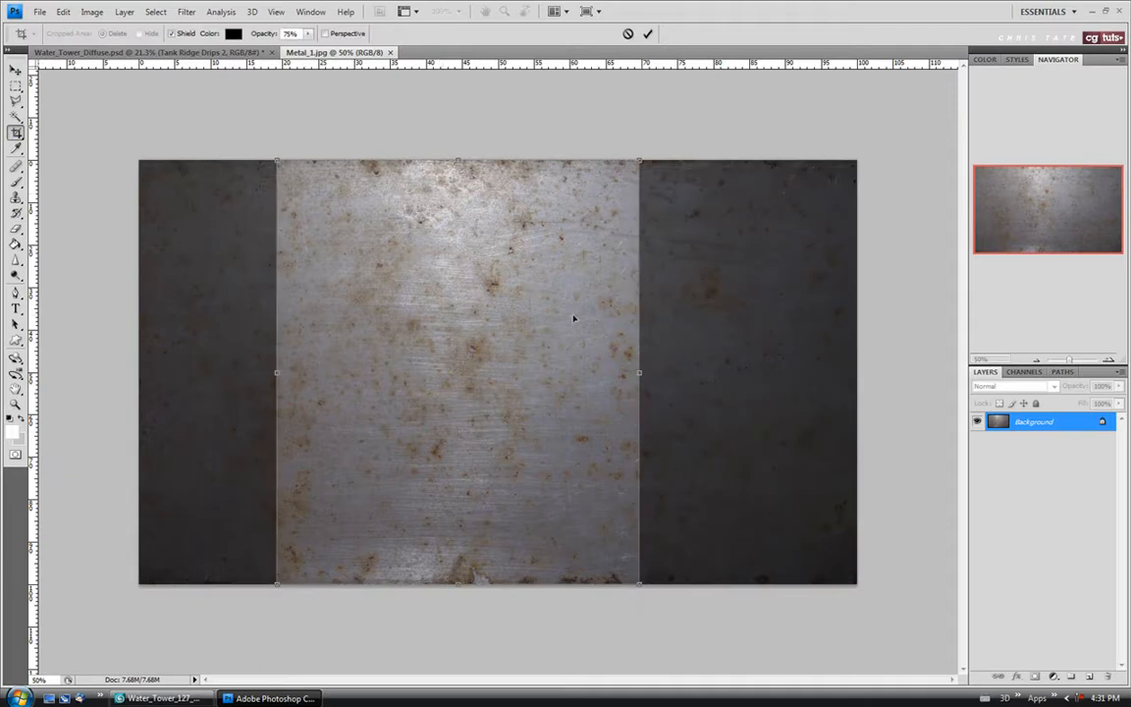
pyautogui.moveTo(278, 375); pyautogui.dragTo(254, 375)
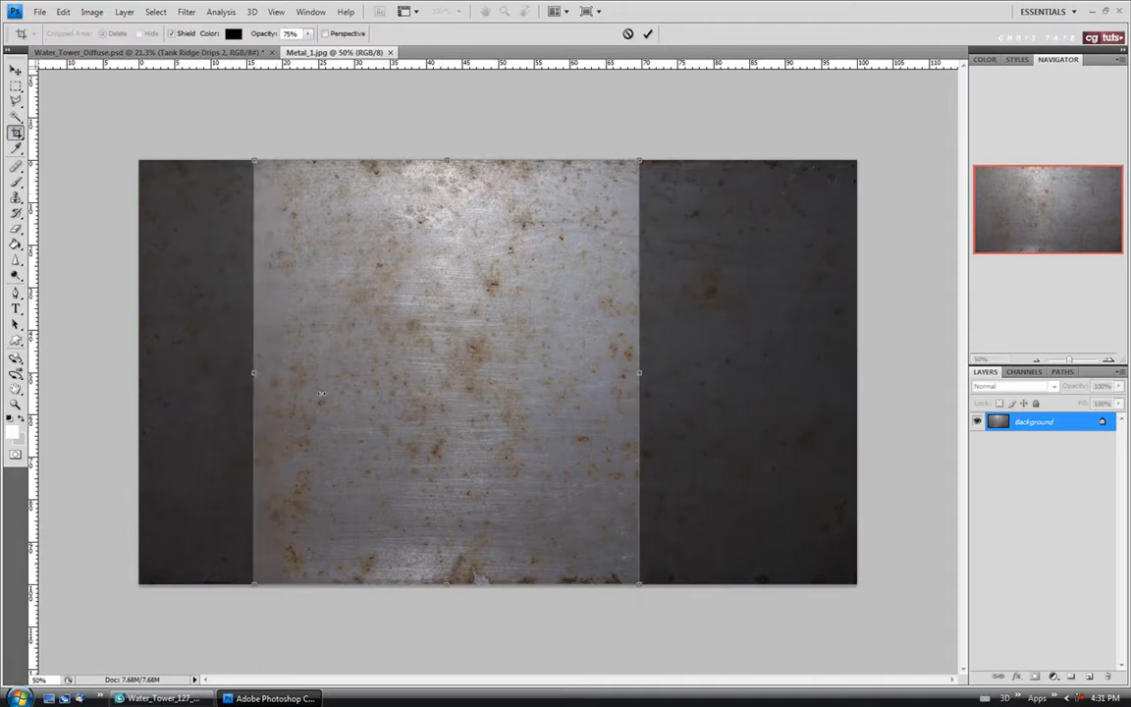
pyautogui.press('Return')
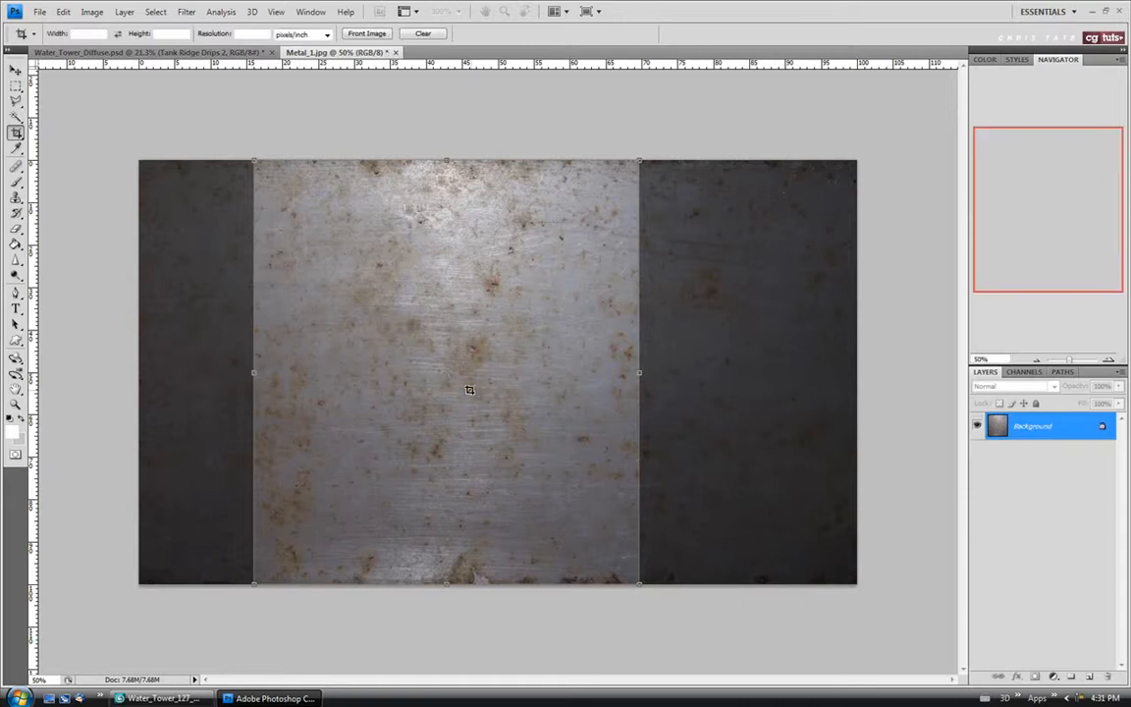
# Copy the entire cropped metal image, close it without saving, and paste it above Tank Ridge Drips 2 in the diffuse texture.
pyautogui.hotkey('ctrl', 'a')
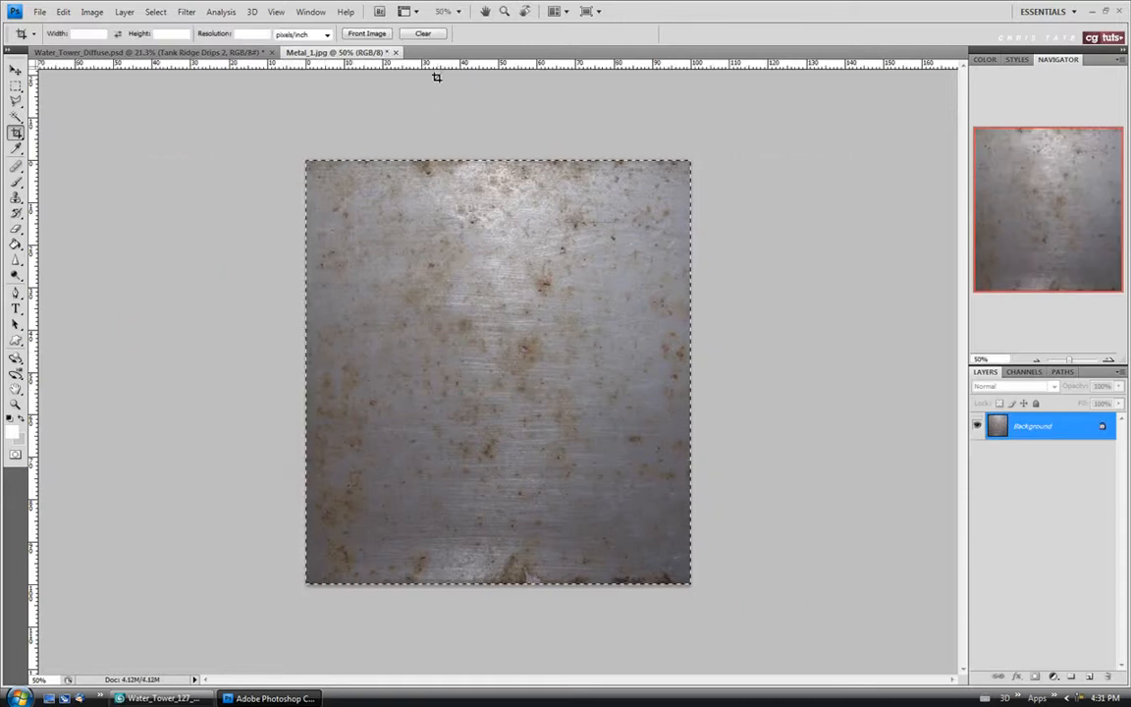
pyautogui.hotkey('ctrl', 'w')
pyautogui.click(569, 263)
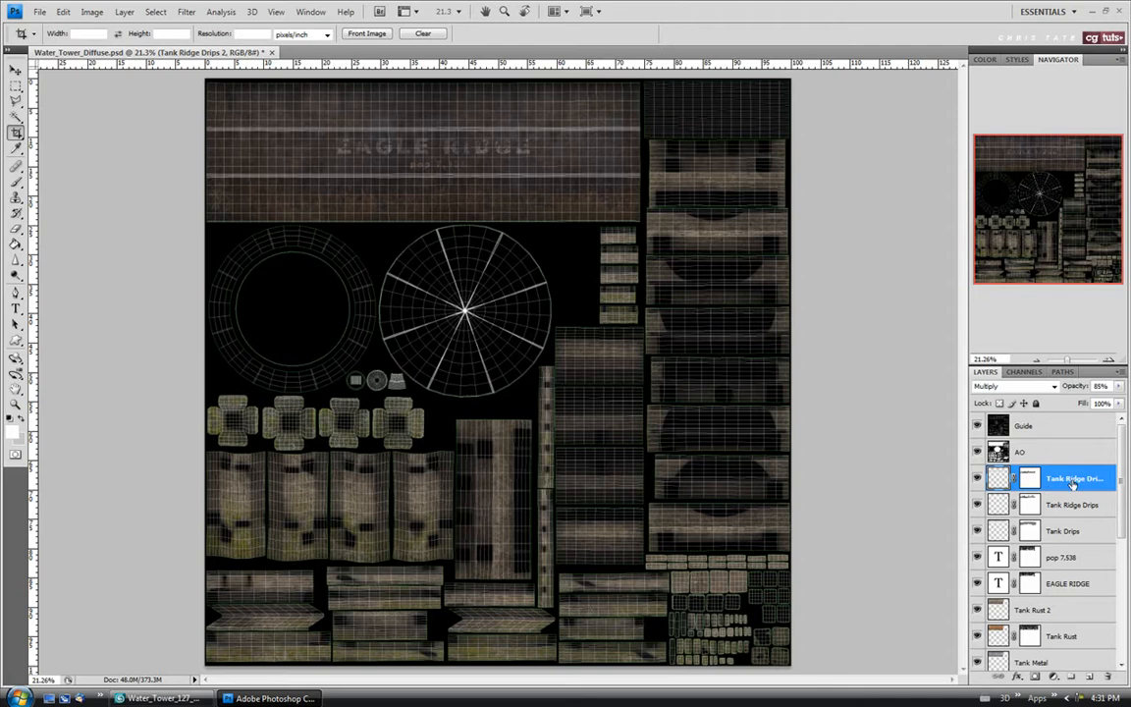
pyautogui.hotkey('ctrl', 'v')
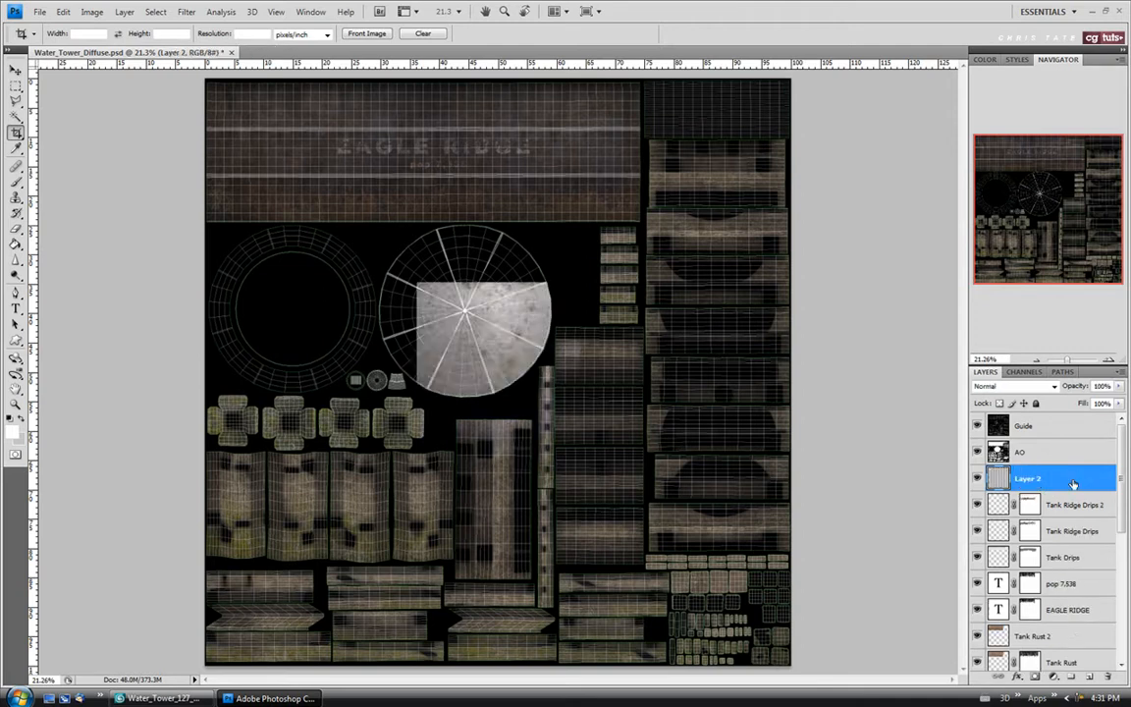
# Move the pasted metal over the rectangular UV block in the texture's upper-right corner and zoom in on it.
pyautogui.click(16, 70)
pyautogui.moveTo(505, 308); pyautogui.dragTo(710, 128)
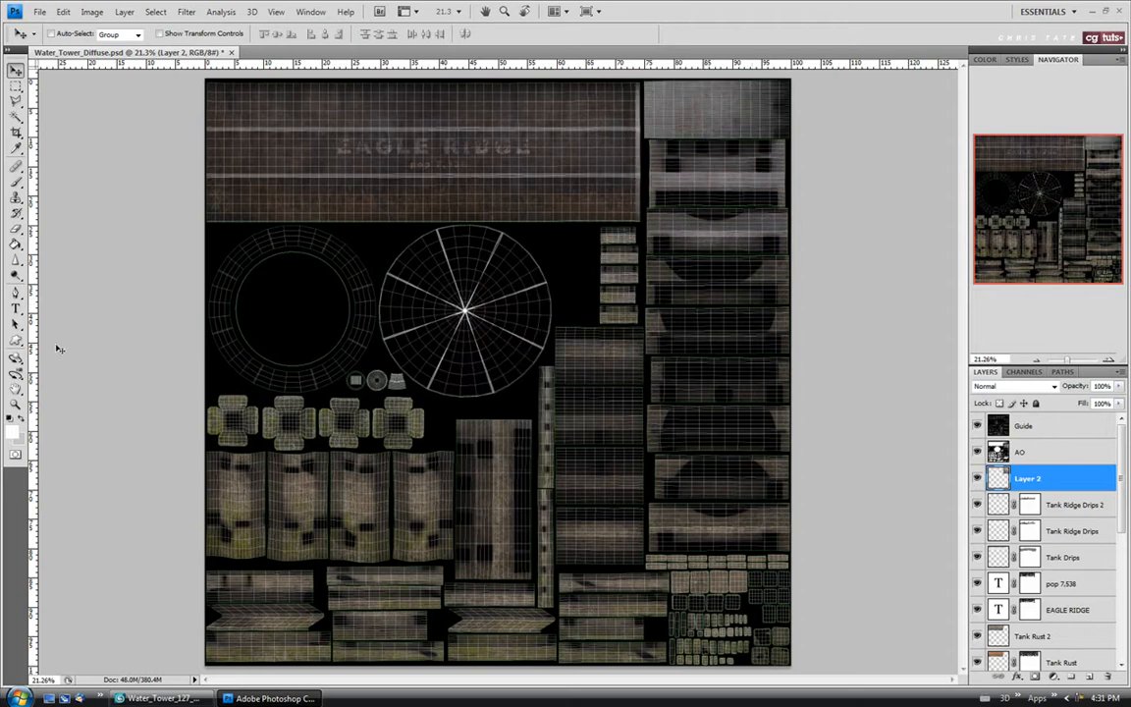
pyautogui.click(17, 405)
pyautogui.click(779, 128)
pyautogui.click(779, 128)
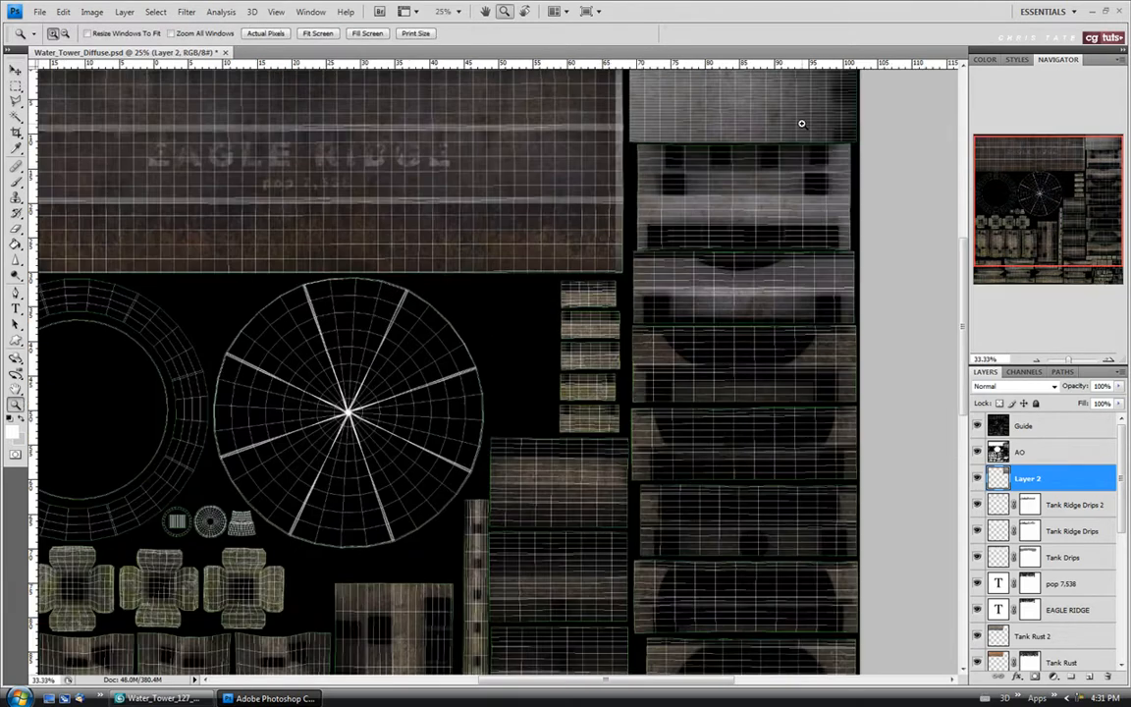
# Hide the AO layer and rotate the pasted metal 90° clockwise over the upper-right UV blocks.
pyautogui.click(801, 123)
pyautogui.scroll(-1, 965, 279)
pyautogui.moveTo(965, 279); pyautogui.dragTo(964, 243)
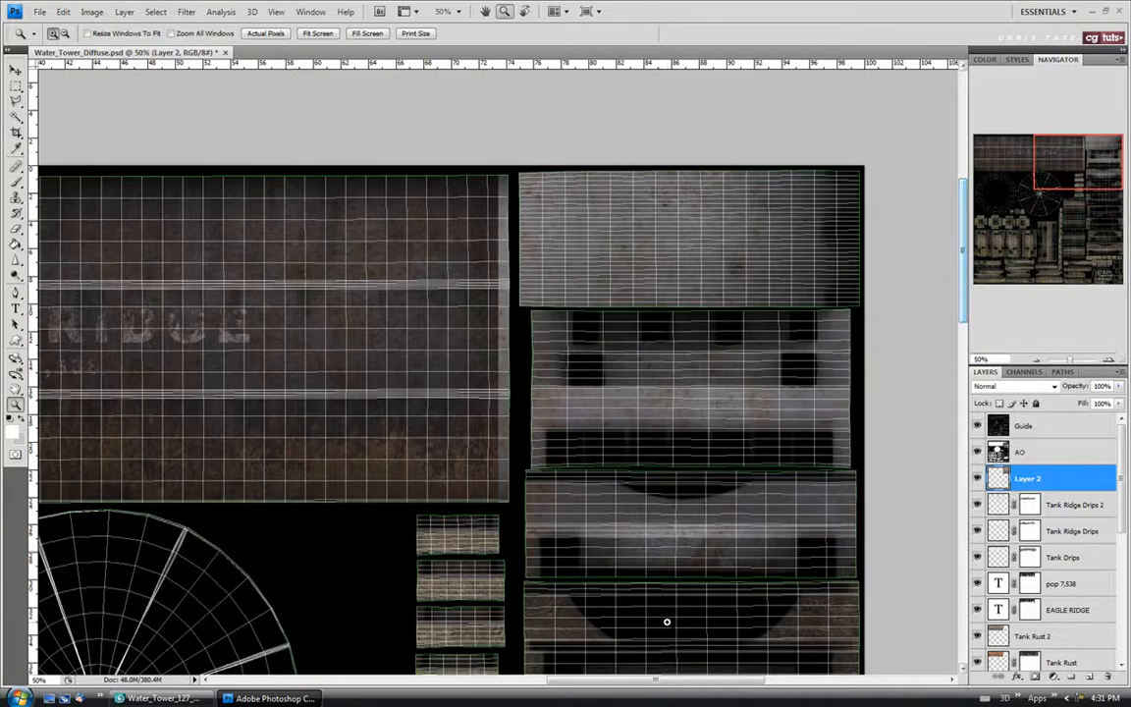
pyautogui.moveTo(625, 681); pyautogui.dragTo(663, 681)
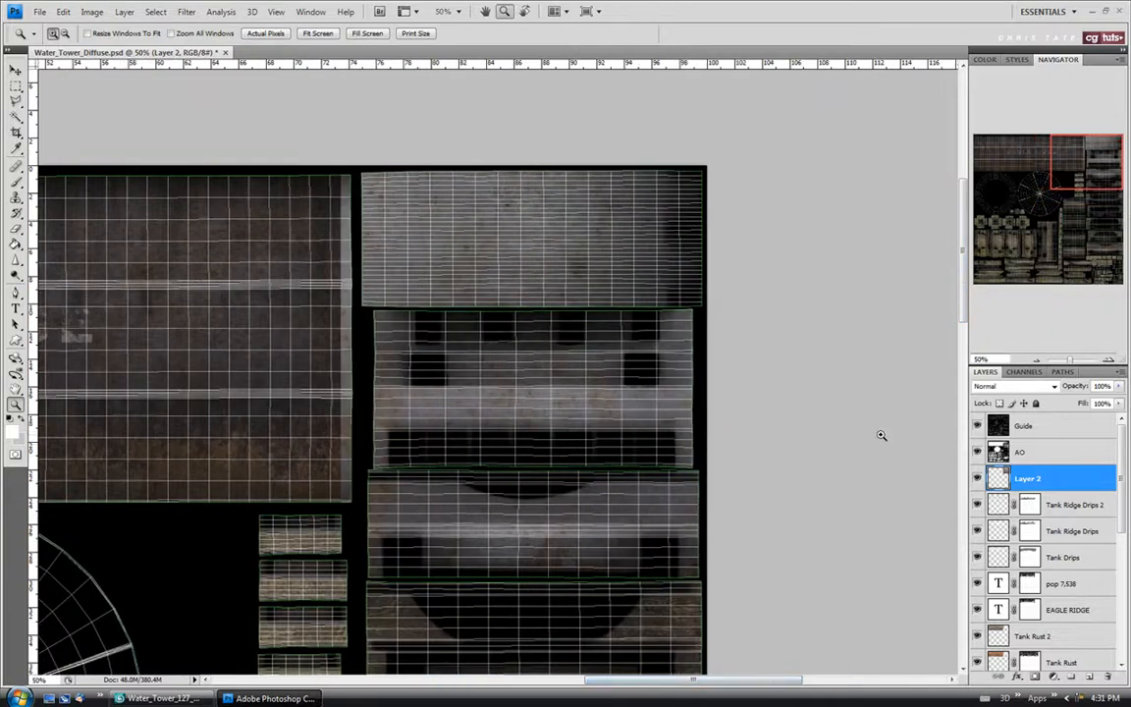
pyautogui.click(977, 453)
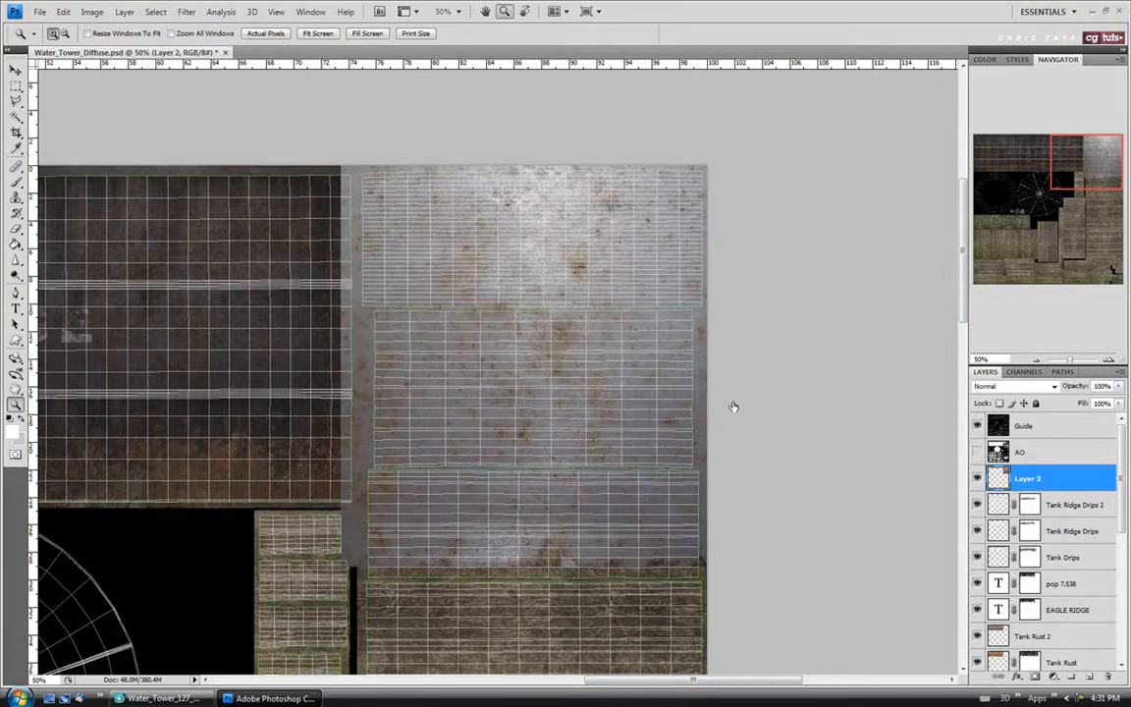
pyautogui.hotkey('ctrl', 't')
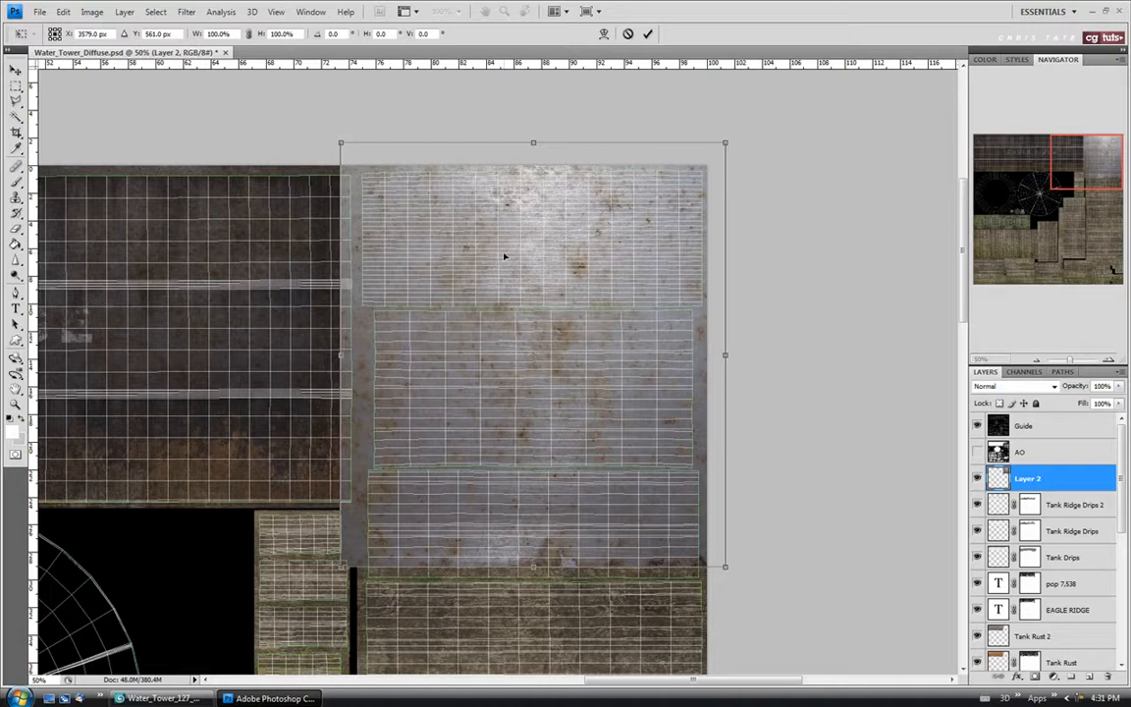
pyautogui.rightClick(504, 257)
pyautogui.click(530, 404)
pyautogui.moveTo(567, 299); pyautogui.dragTo(567, 194)
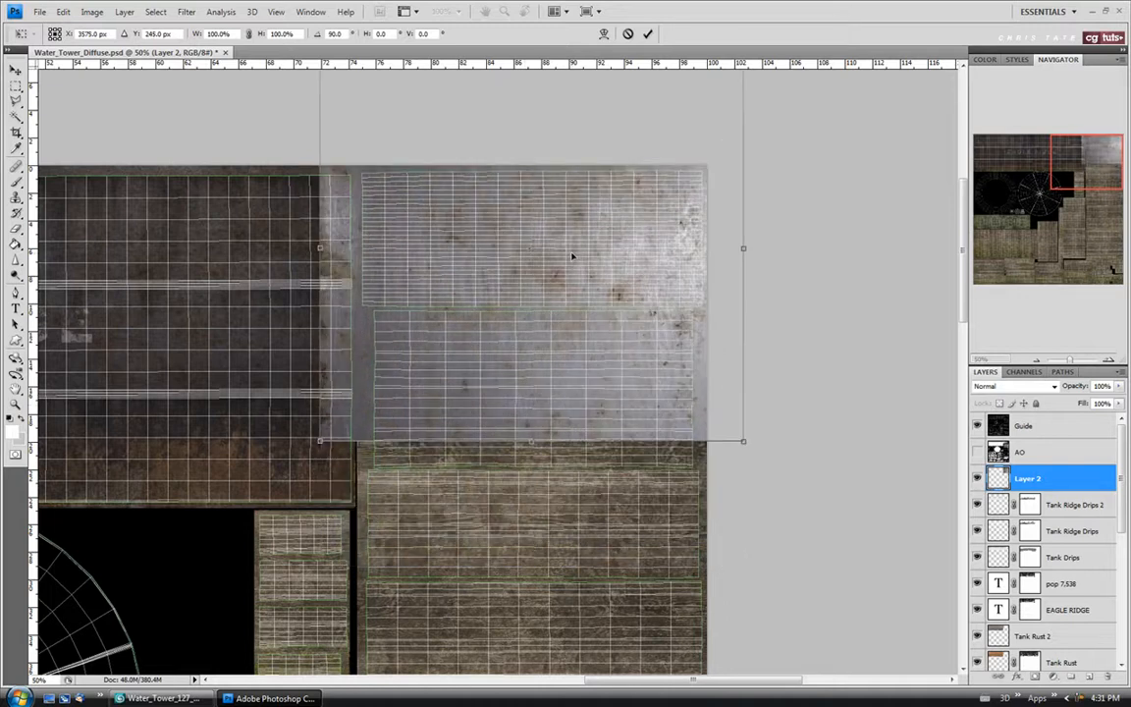
# Scale the pasted metal proportionally to 83.4% and position it so it covers the topmost UV block in the texture's upper-right corner.
pyautogui.moveTo(320, 441); pyautogui.dragTo(356, 409)
pyautogui.moveTo(744, 411); pyautogui.dragTo(705, 386)
pyautogui.moveTo(540, 226); pyautogui.dragTo(542, 254)
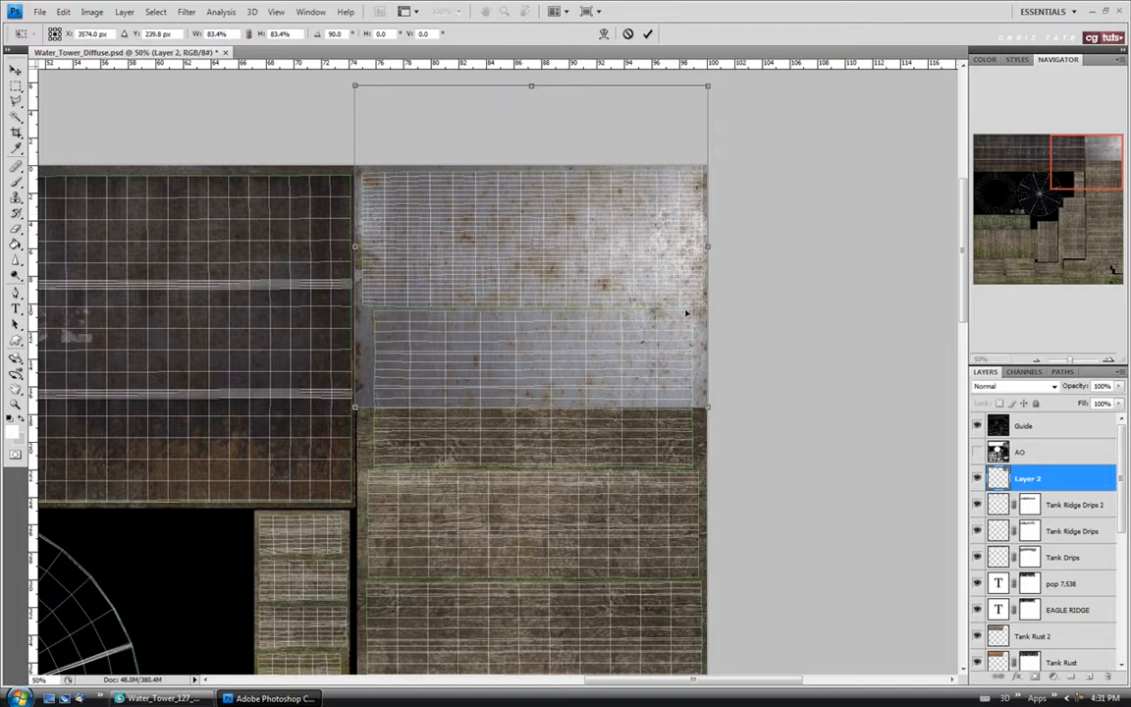
pyautogui.moveTo(658, 295); pyautogui.dragTo(656, 361)
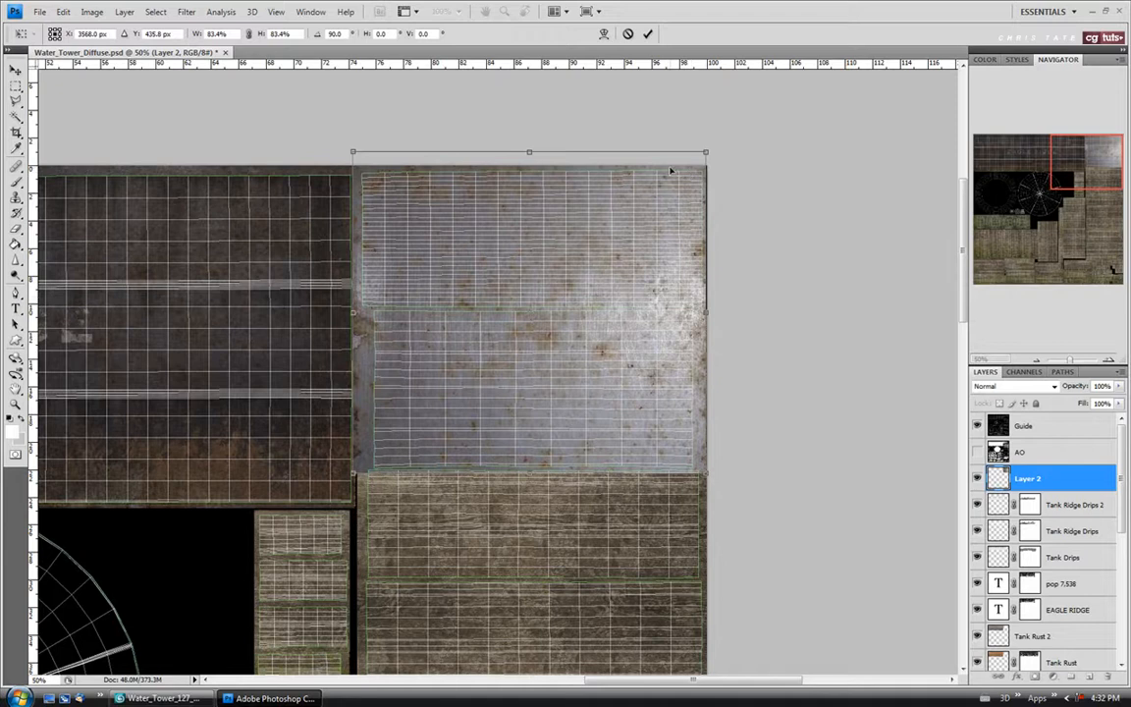
pyautogui.moveTo(548, 252); pyautogui.dragTo(556, 172)
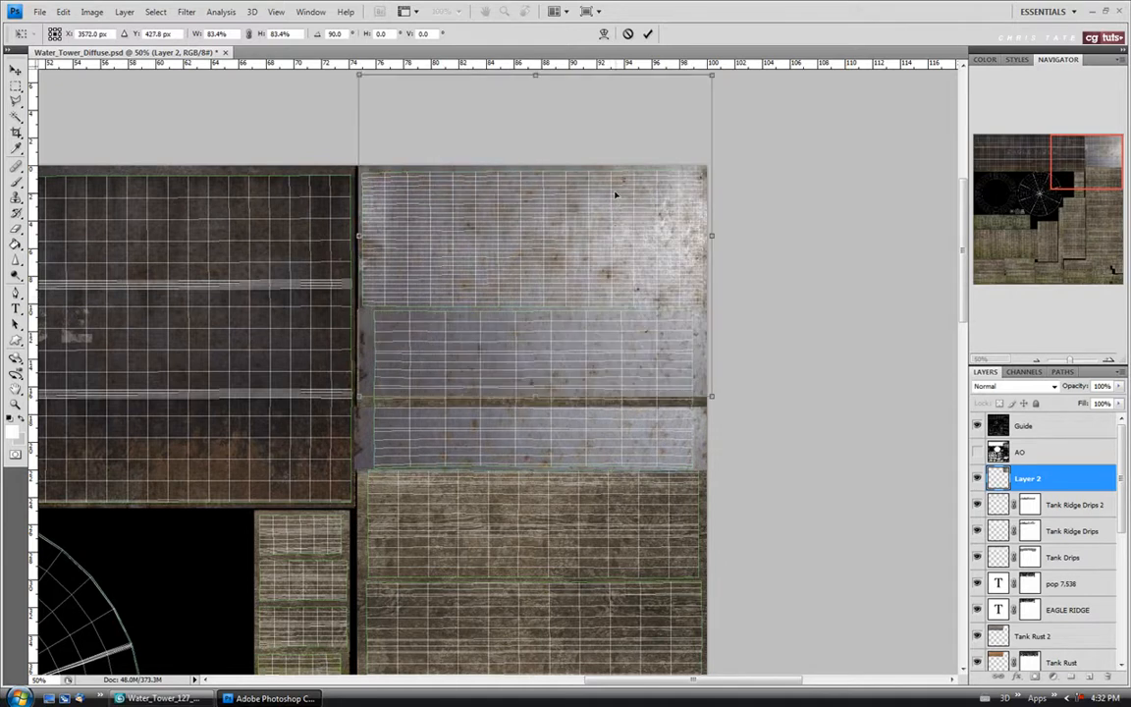
pyautogui.moveTo(617, 228); pyautogui.dragTo(617, 221)
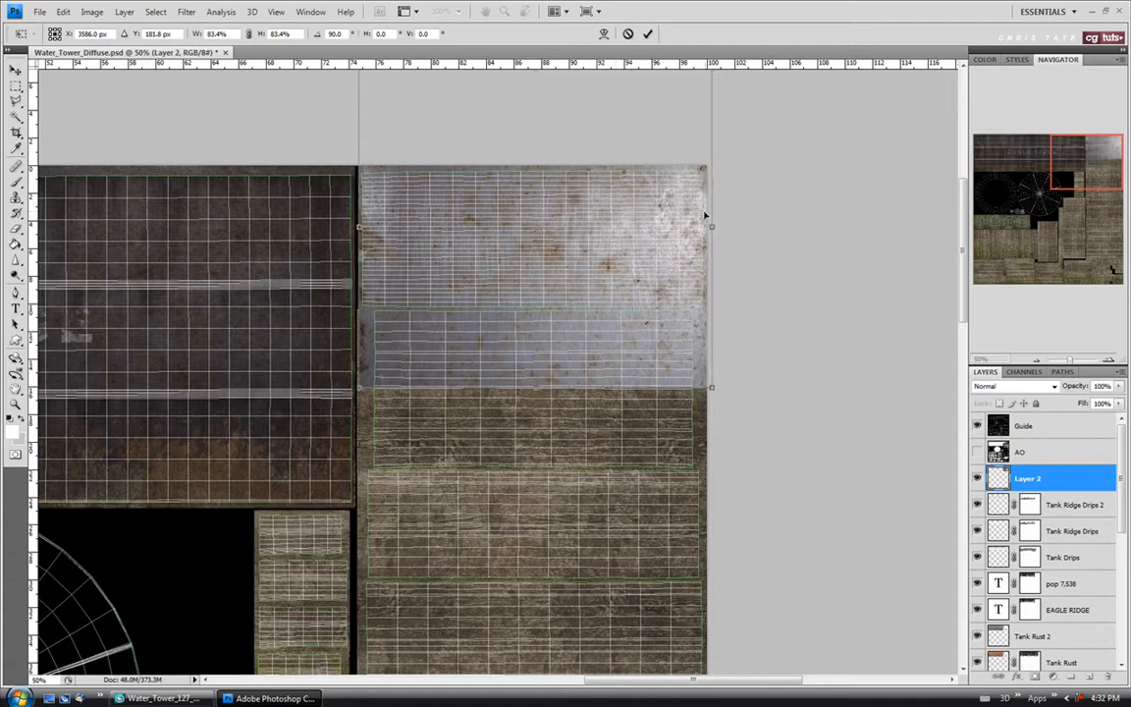
pyautogui.moveTo(665, 324); pyautogui.dragTo(663, 320)
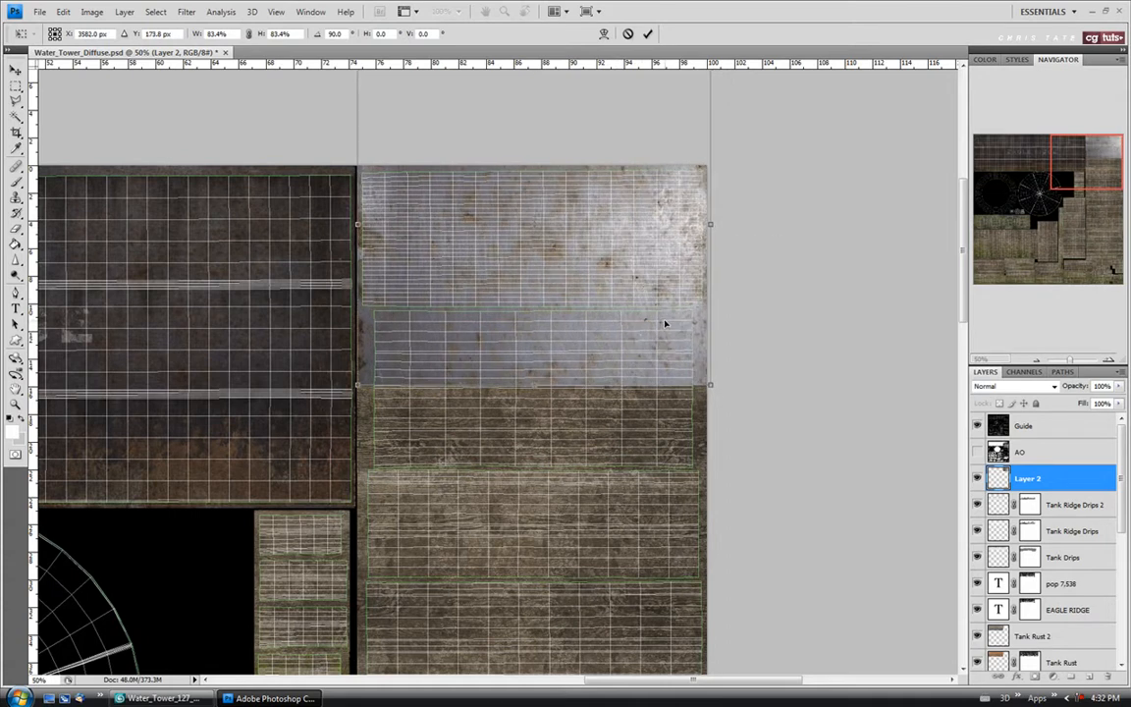
pyautogui.press('Return')
# Trim the pasted metal to the topmost upper-right UV block by deleting everything outside a rectangular selection around it, then deselect.
pyautogui.press('z')
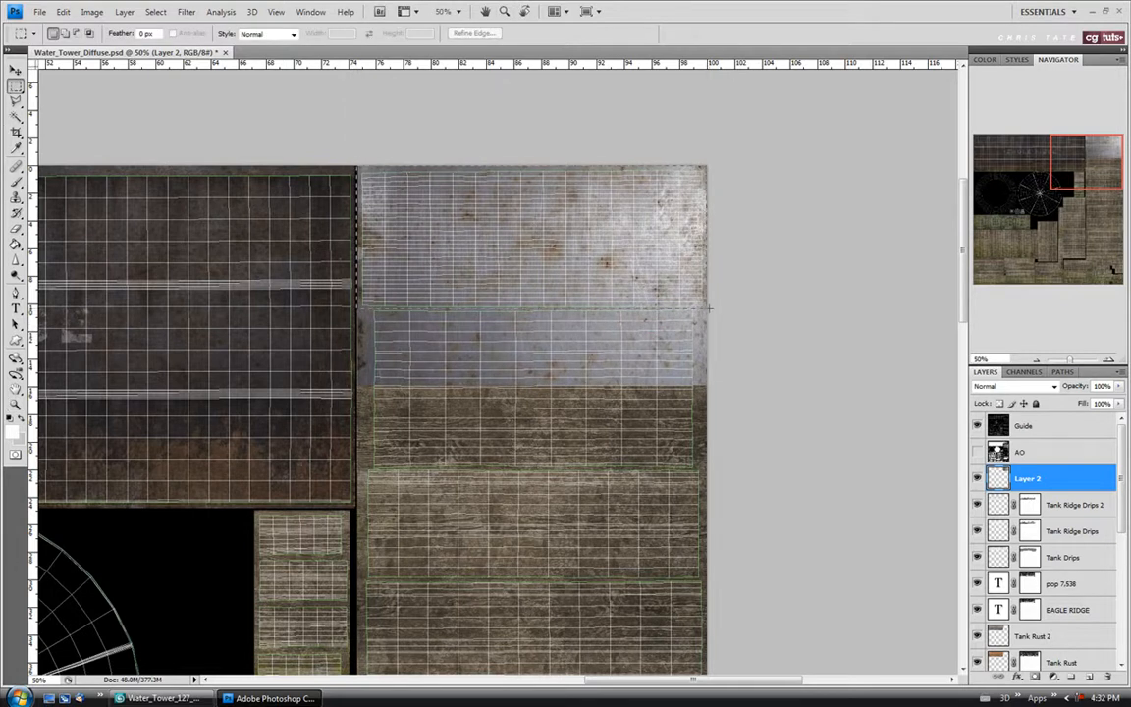
pyautogui.moveTo(357, 165); pyautogui.dragTo(710, 308)
pyautogui.hotkey('ctrl', 'shift', 'i')
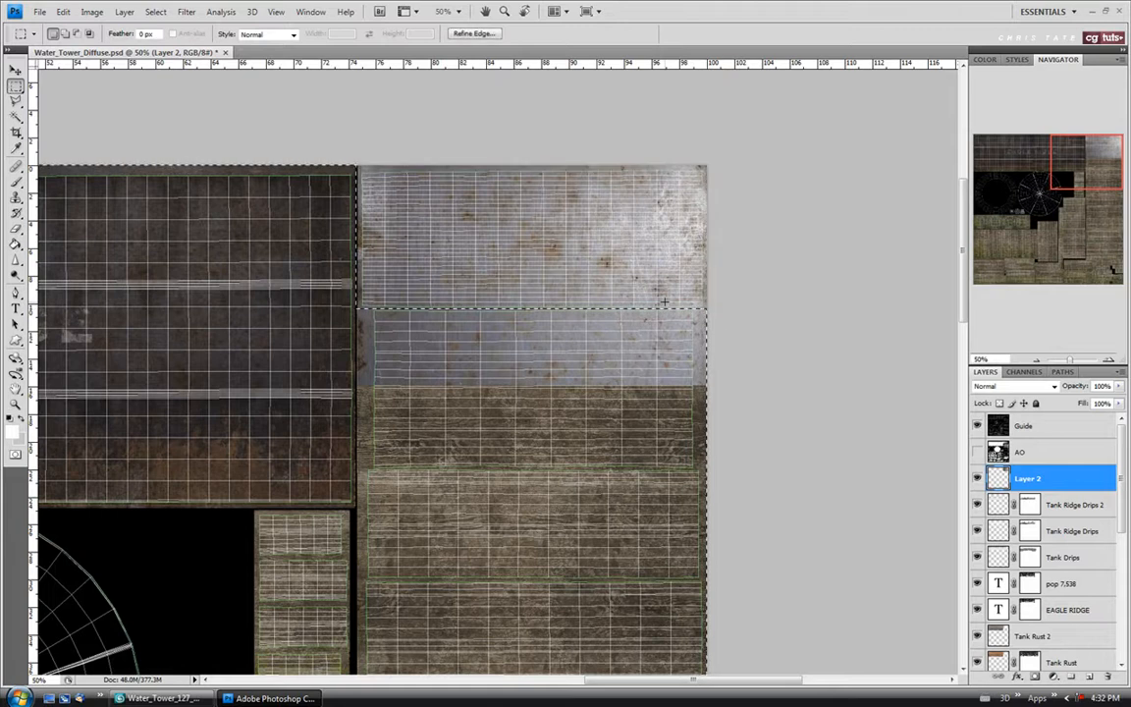
pyautogui.press('Delete')
pyautogui.hotkey('ctrl', 'd')
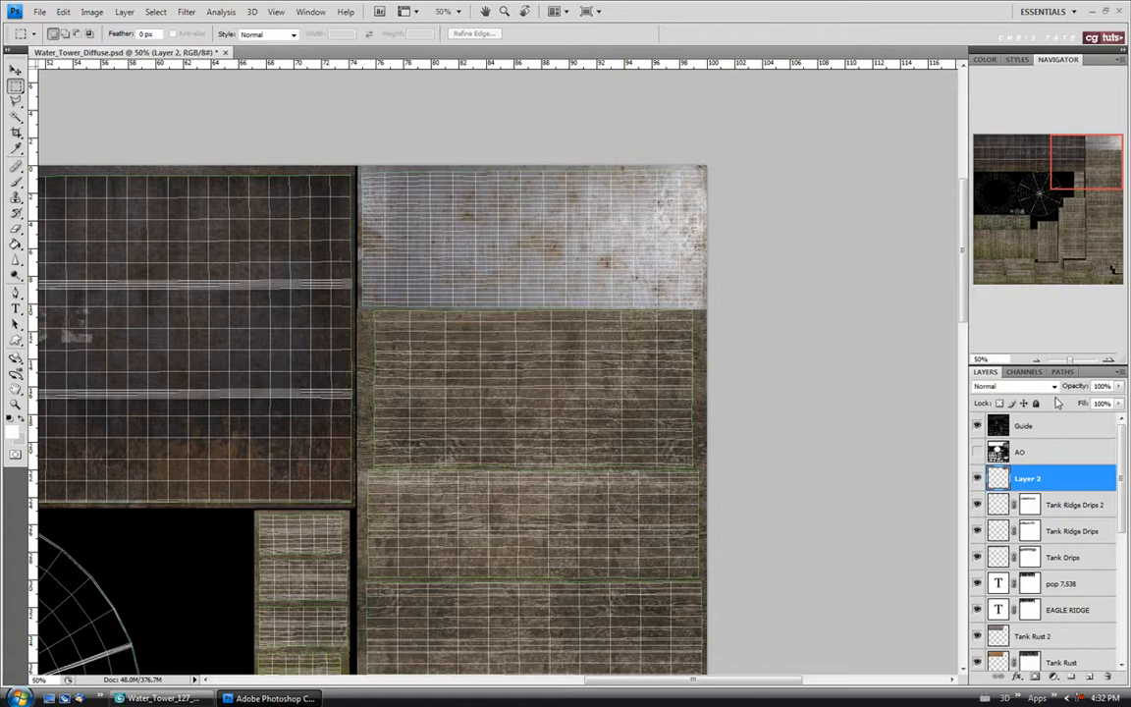
# Rename the pasted metal layer to Pipe Base Metal.
pyautogui.doubleClick(1027, 480)
pyautogui.write('Pipe Base Metal')
pyautogui.press('Return')
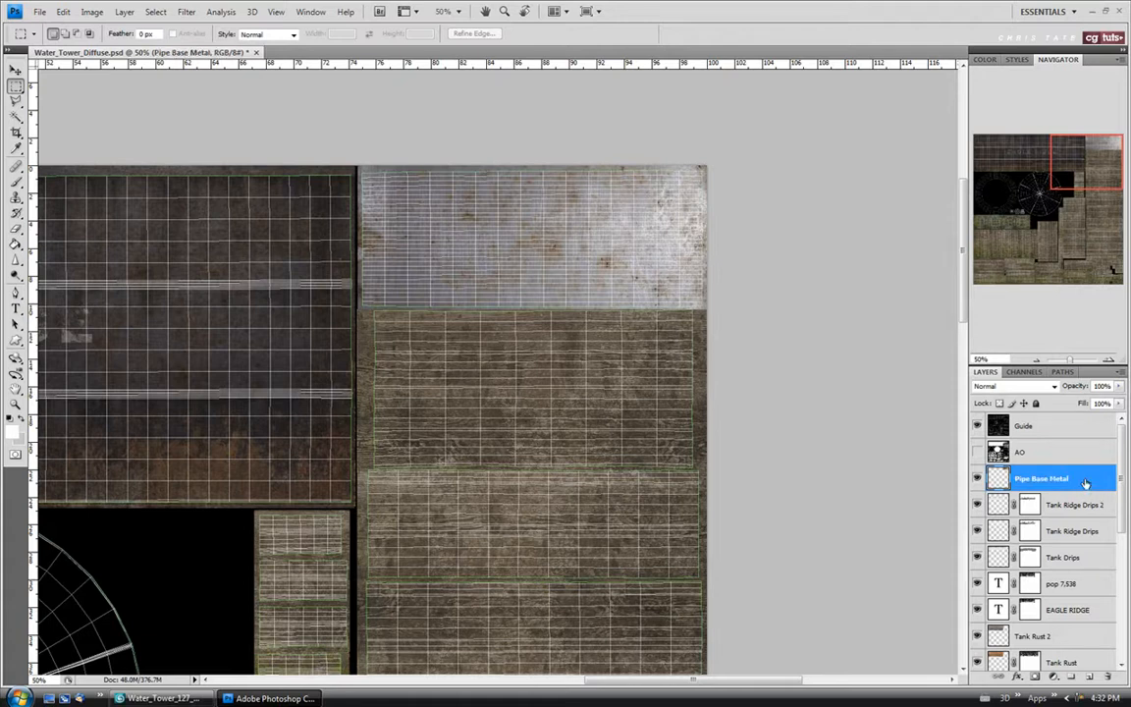
# Open the Rust_2 image from the Water_Tower_Texture_Source folder.
pyautogui.click(39, 11)
pyautogui.click(49, 40)
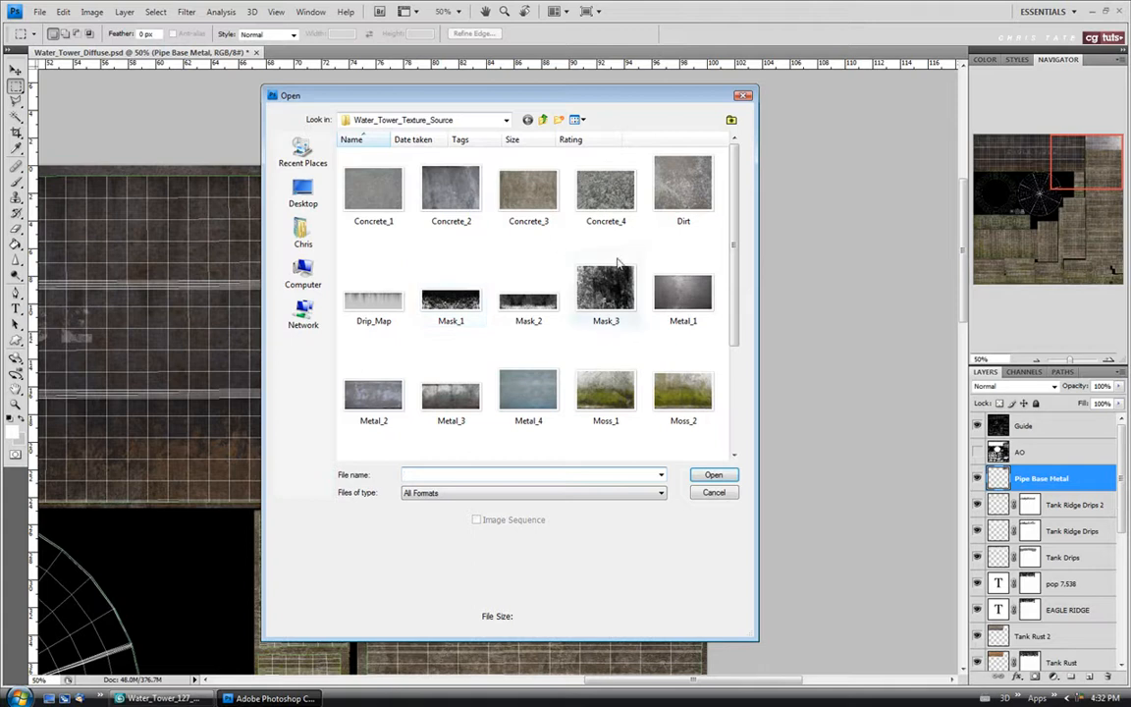
pyautogui.scroll(-3, 664, 315)
pyautogui.click(449, 355)
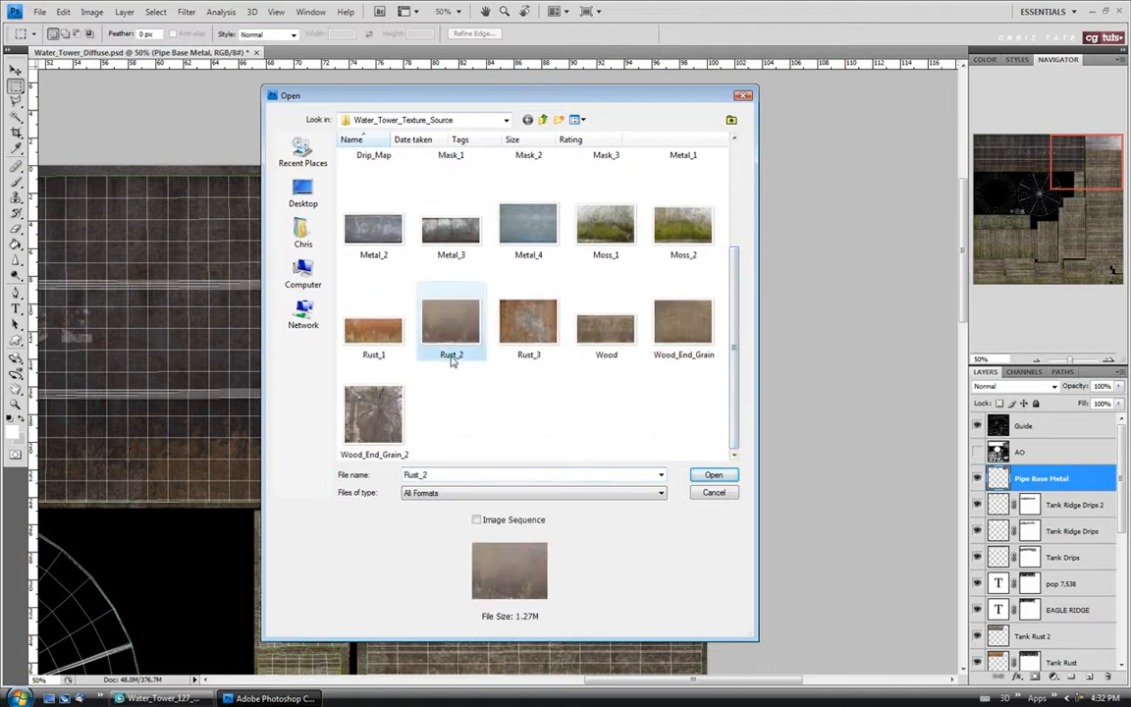
pyautogui.click(707, 474)
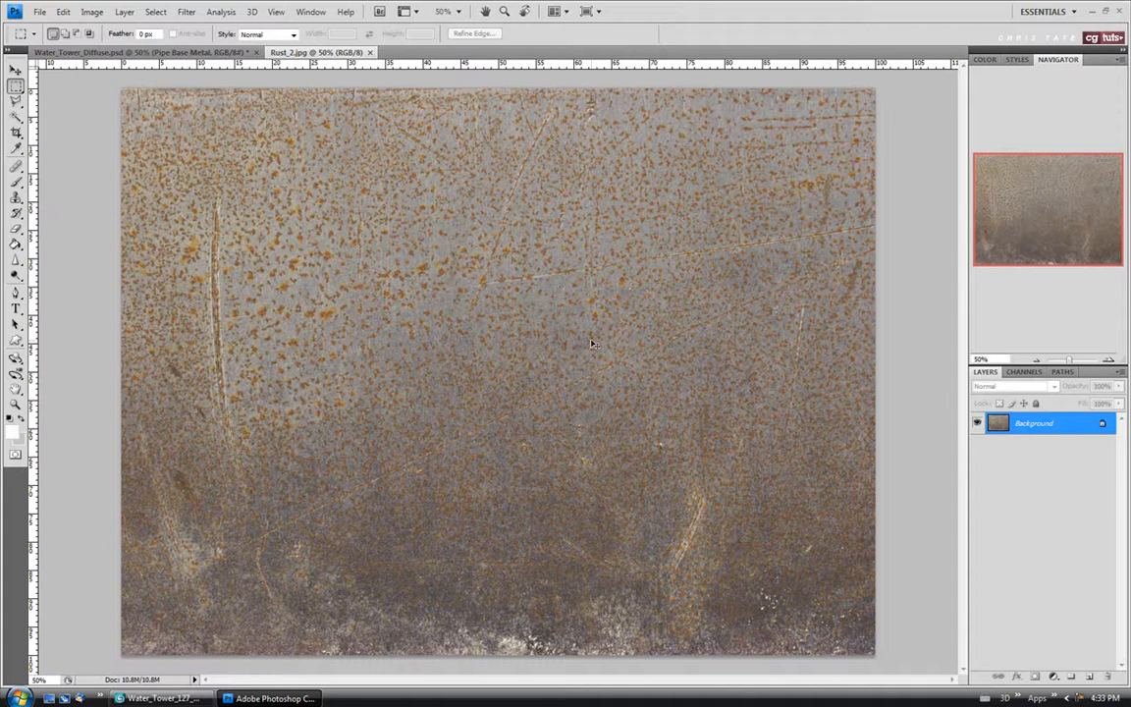
# Copy the entire Rust_2 image, close it, and paste it above Pipe Base Metal in the diffuse texture.
pyautogui.hotkey('ctrl', 'a')
pyautogui.click(369, 52)
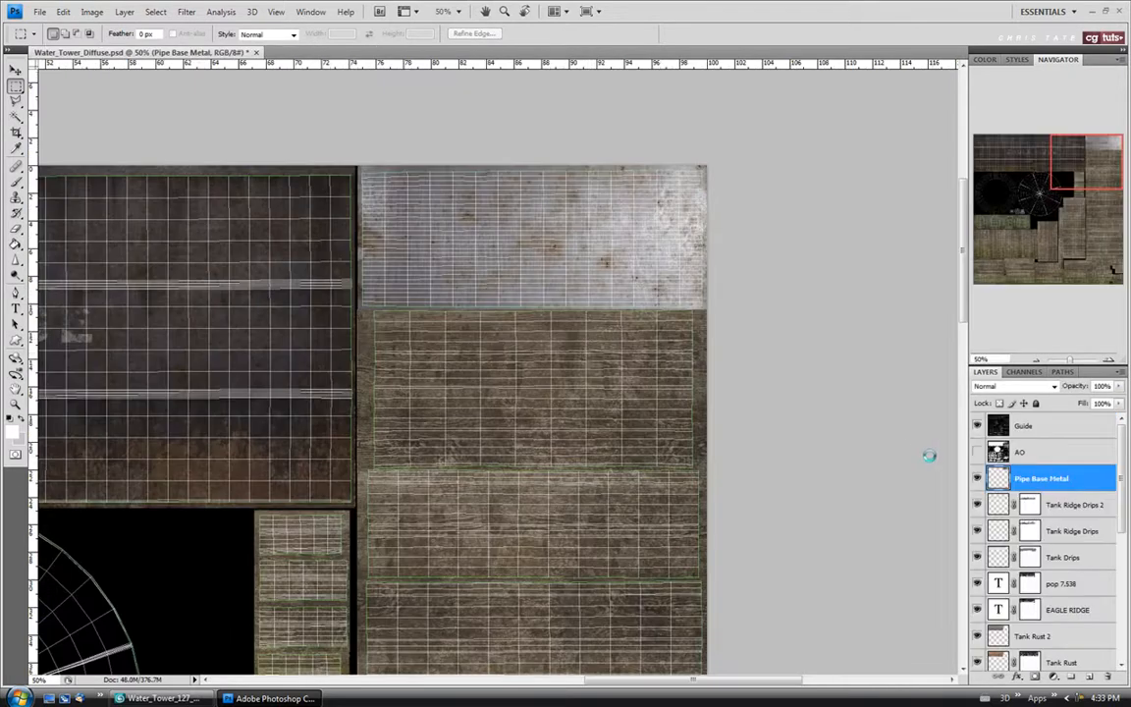
pyautogui.hotkey('ctrl', 'v')
pyautogui.press('v')
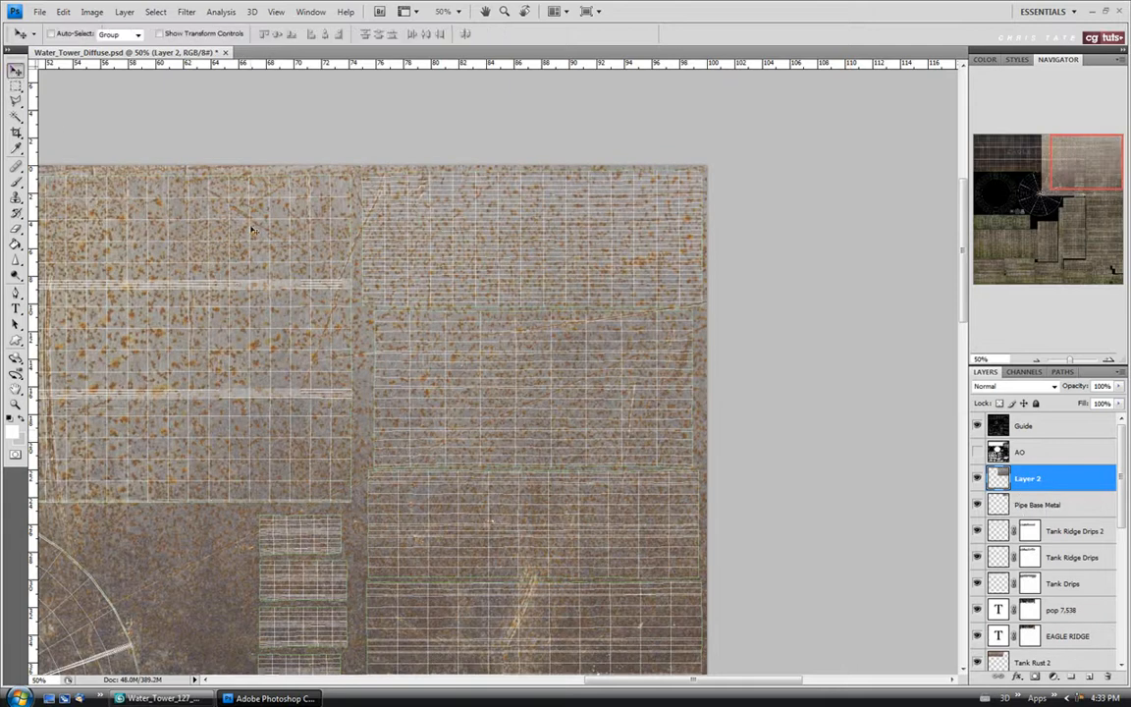
# Scale the pasted rust to 44.2%, move it over the upper-right UV block, and rotate it 90° clockwise.
pyautogui.hotkey('ctrl', 't')
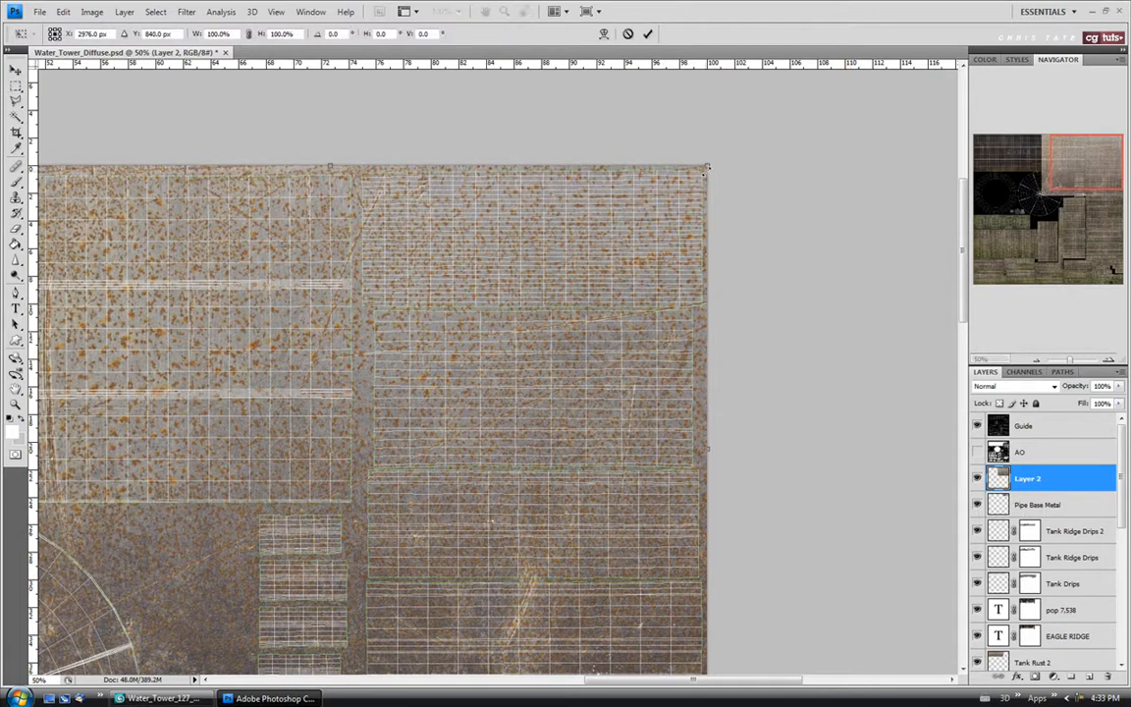
pyautogui.moveTo(706, 178); pyautogui.dragTo(285, 475)
pyautogui.moveTo(230, 526); pyautogui.dragTo(631, 220)
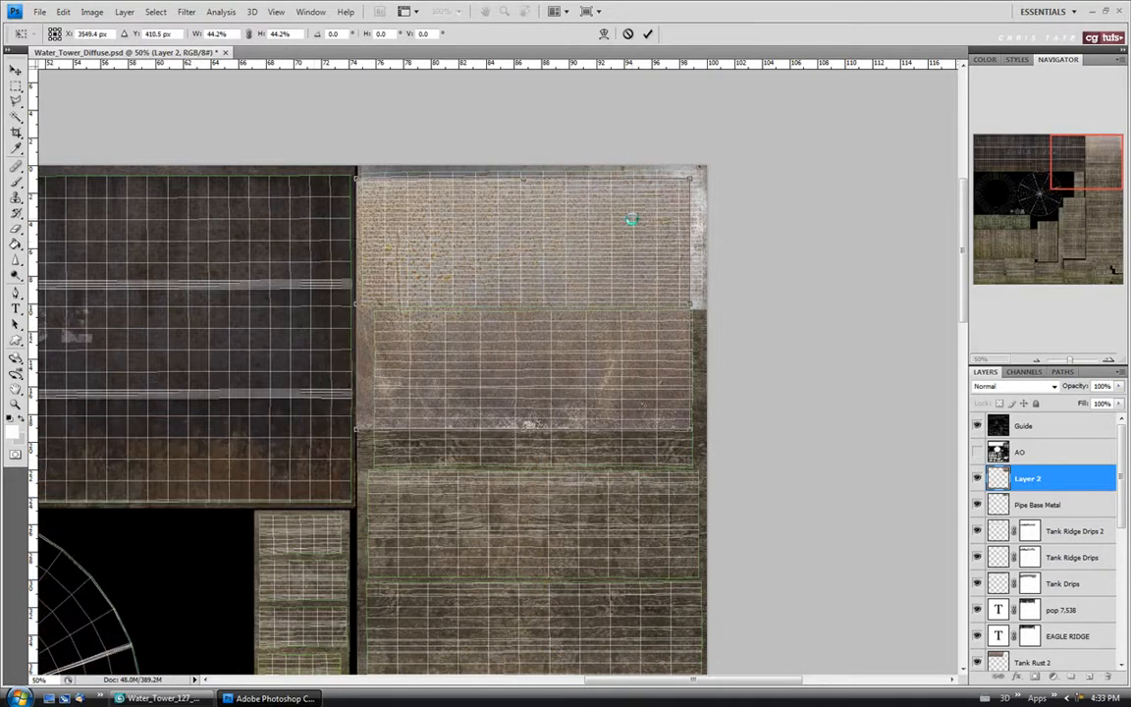
pyautogui.moveTo(575, 290); pyautogui.dragTo(585, 236)
pyautogui.rightClick(584, 236)
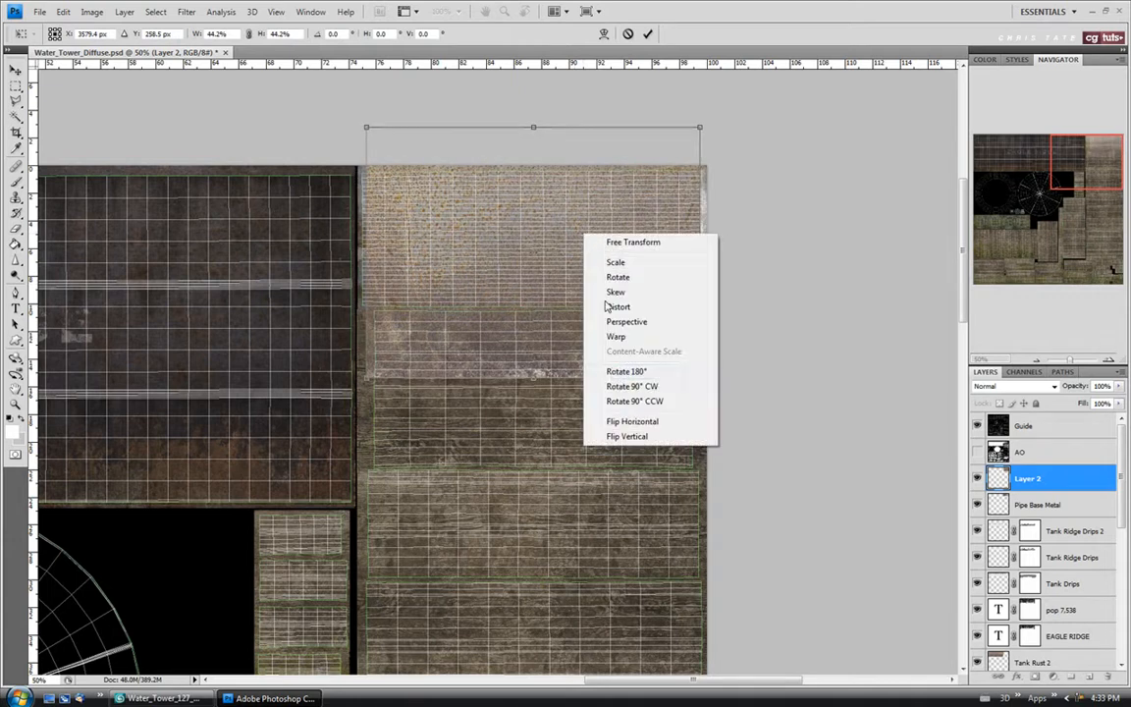
pyautogui.click(613, 386)
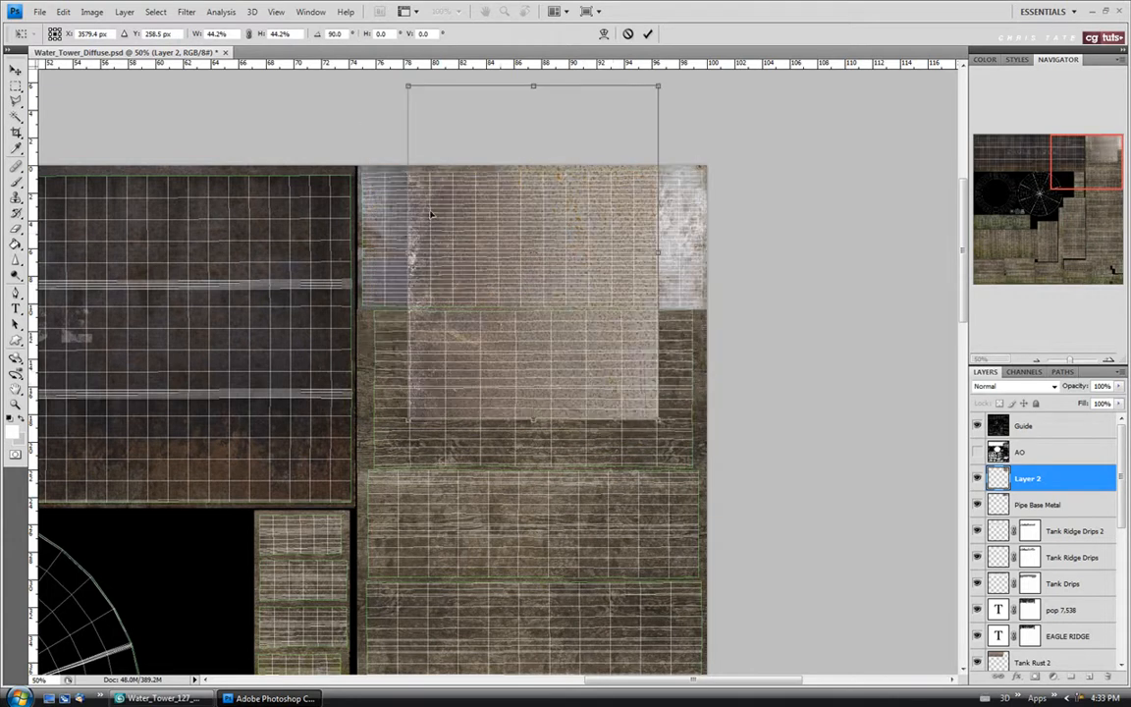
# Align the rotated rust with the pipe block's left edge and enlarge it proportionally to 61.9% to span the block's full width.
pyautogui.moveTo(439, 252); pyautogui.dragTo(374, 278)
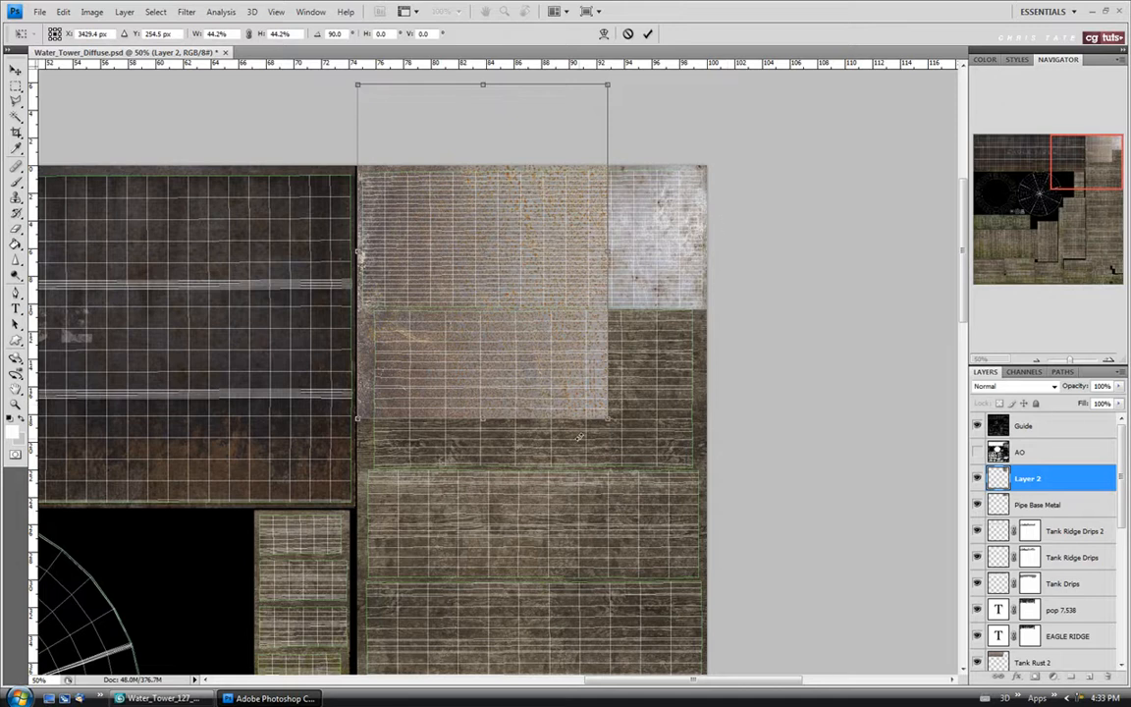
pyautogui.moveTo(608, 420); pyautogui.dragTo(818, 473)
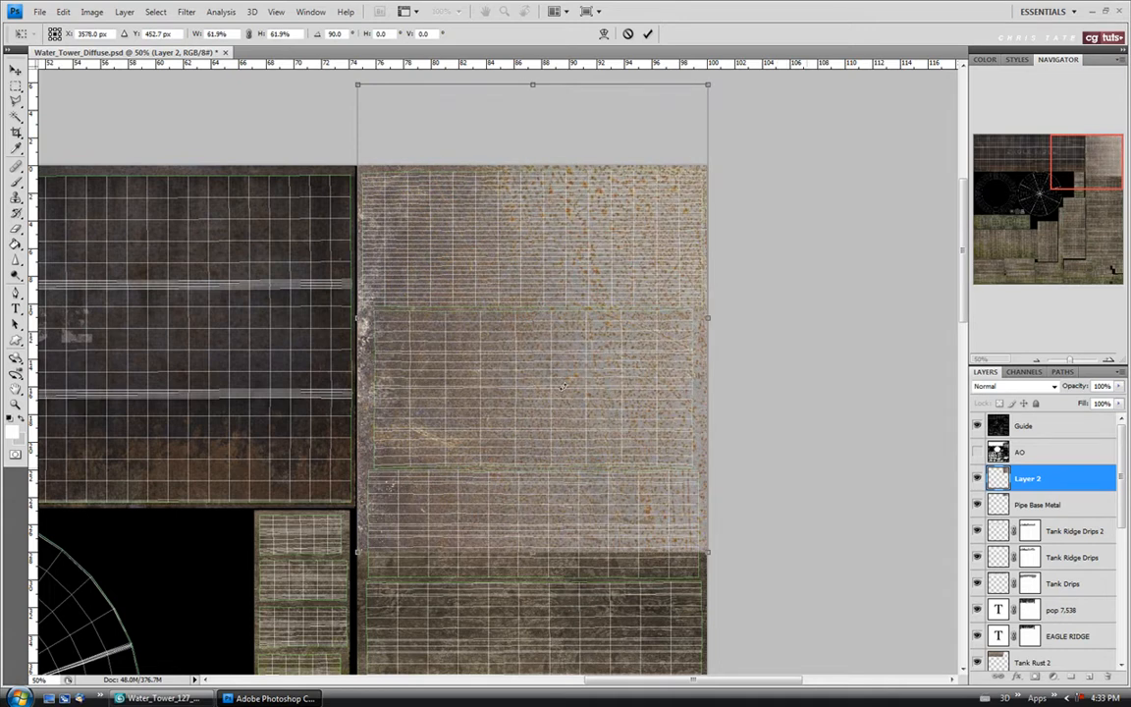
pyautogui.moveTo(502, 372); pyautogui.dragTo(501, 376)
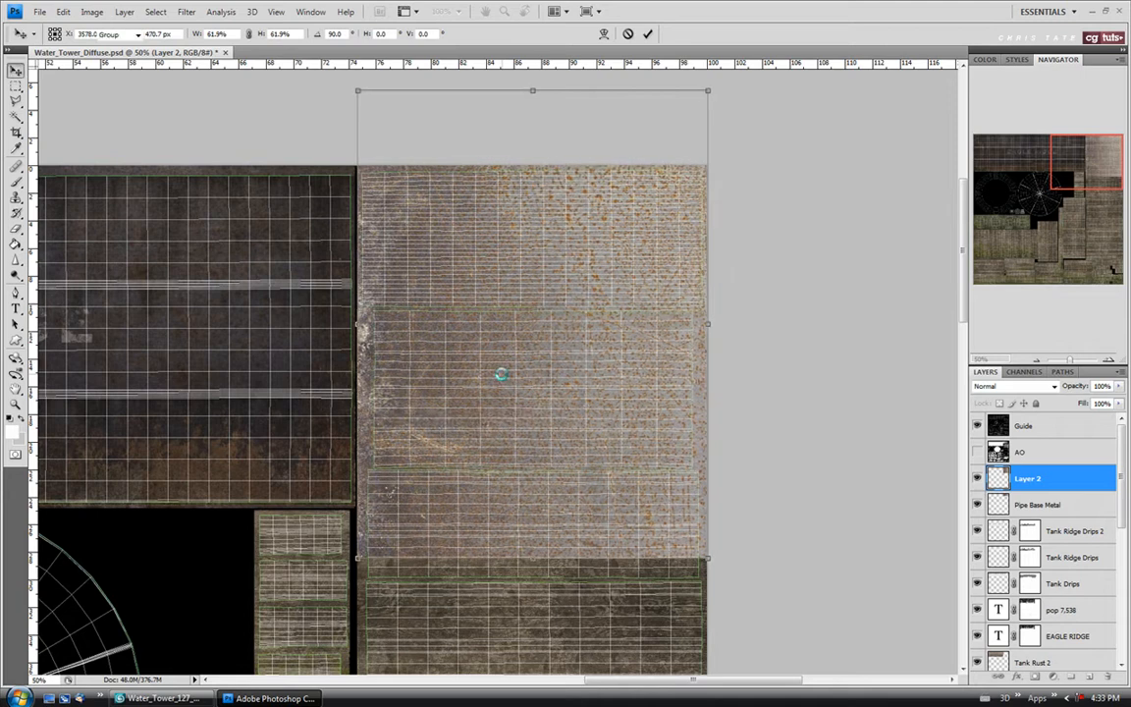
pyautogui.press('Return')
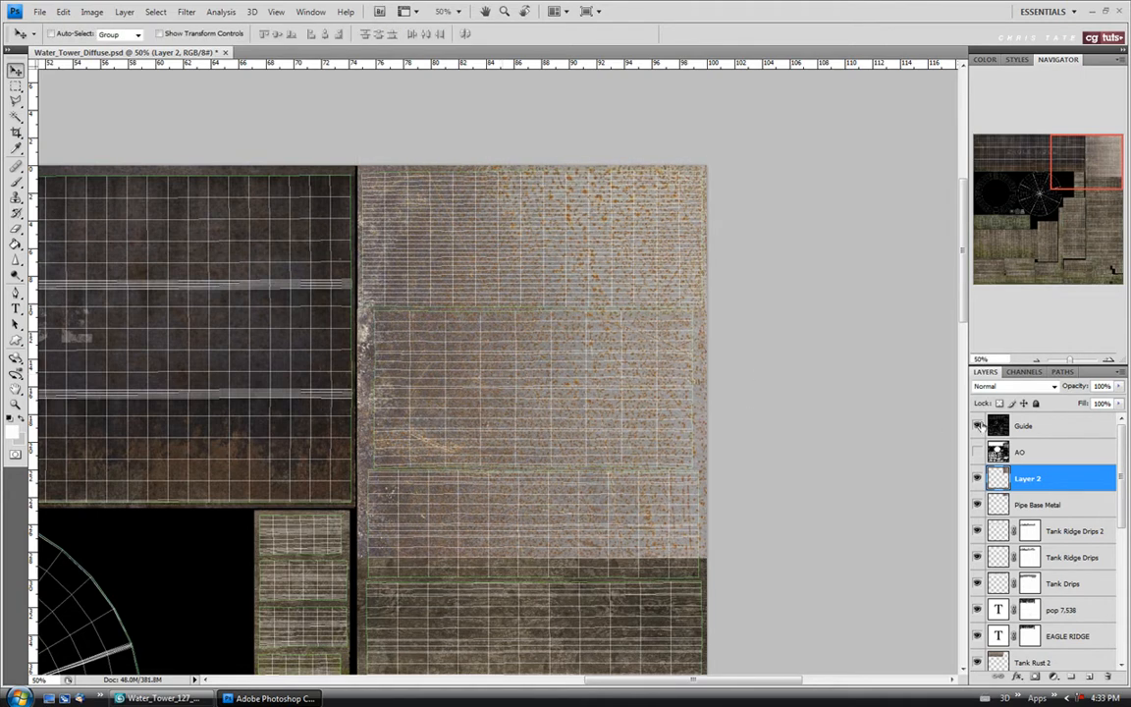
pyautogui.moveTo(476, 372); pyautogui.dragTo(473, 378)
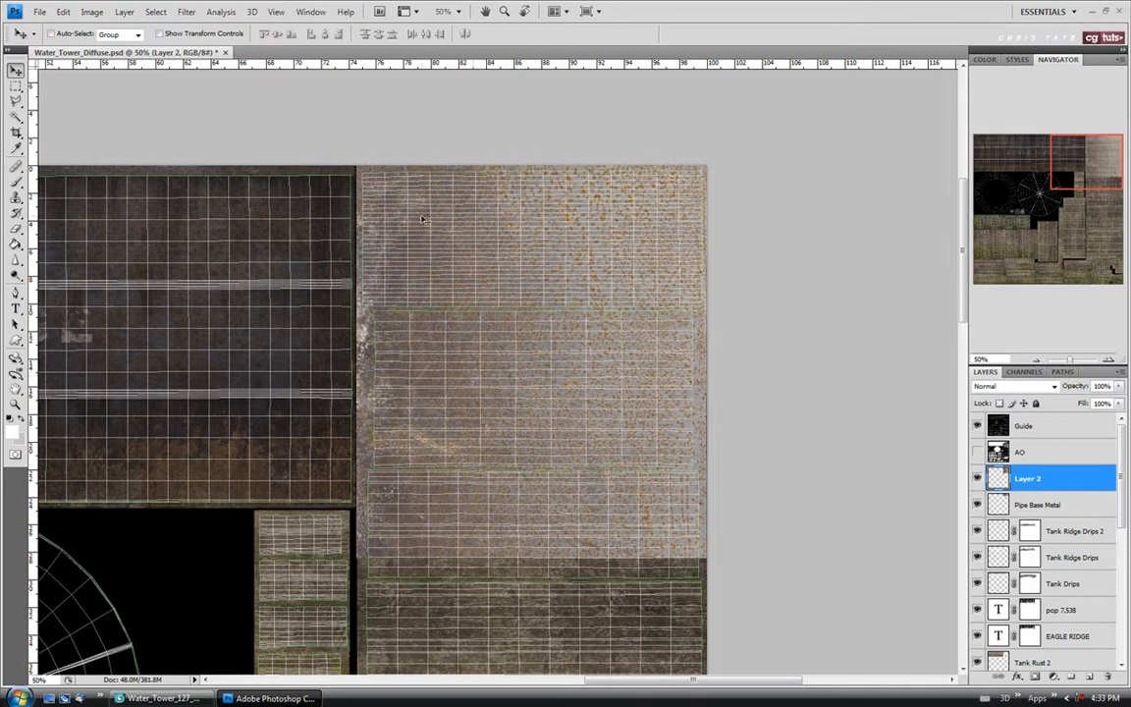
# Delete all of the pasted rust outside a rectangular selection around the topmost upper-right UV block, then deselect.
pyautogui.click(16, 86)
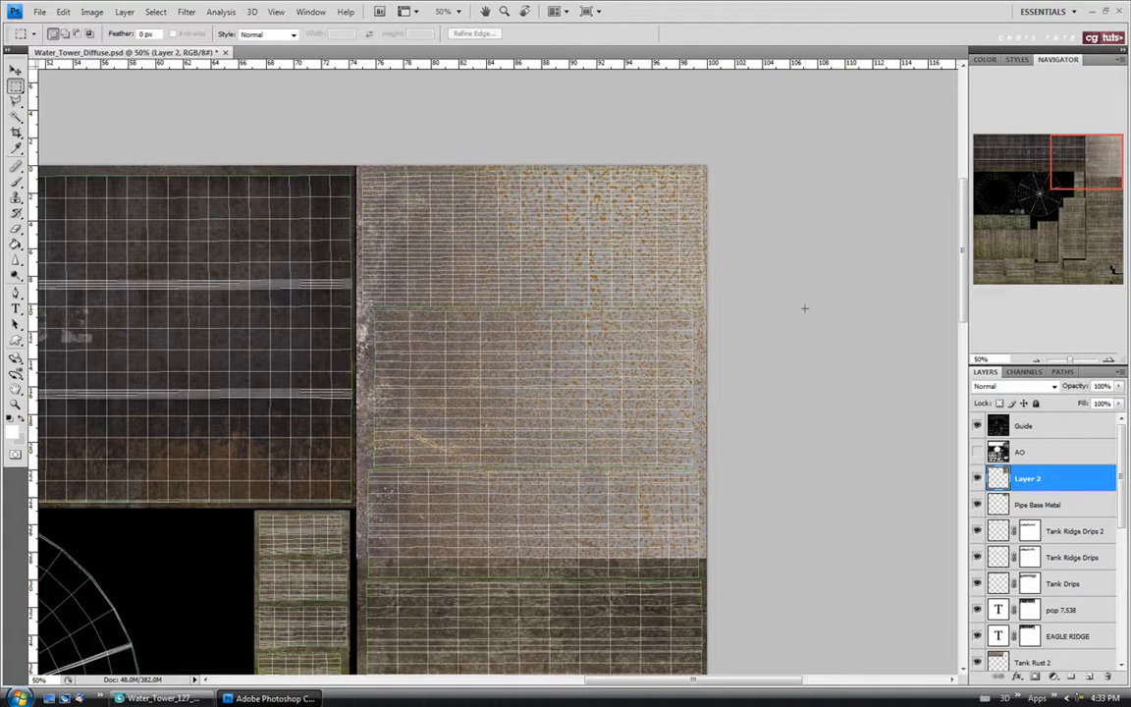
pyautogui.moveTo(358, 164); pyautogui.dragTo(806, 308)
pyautogui.hotkey('ctrl', 'shift', 'i')
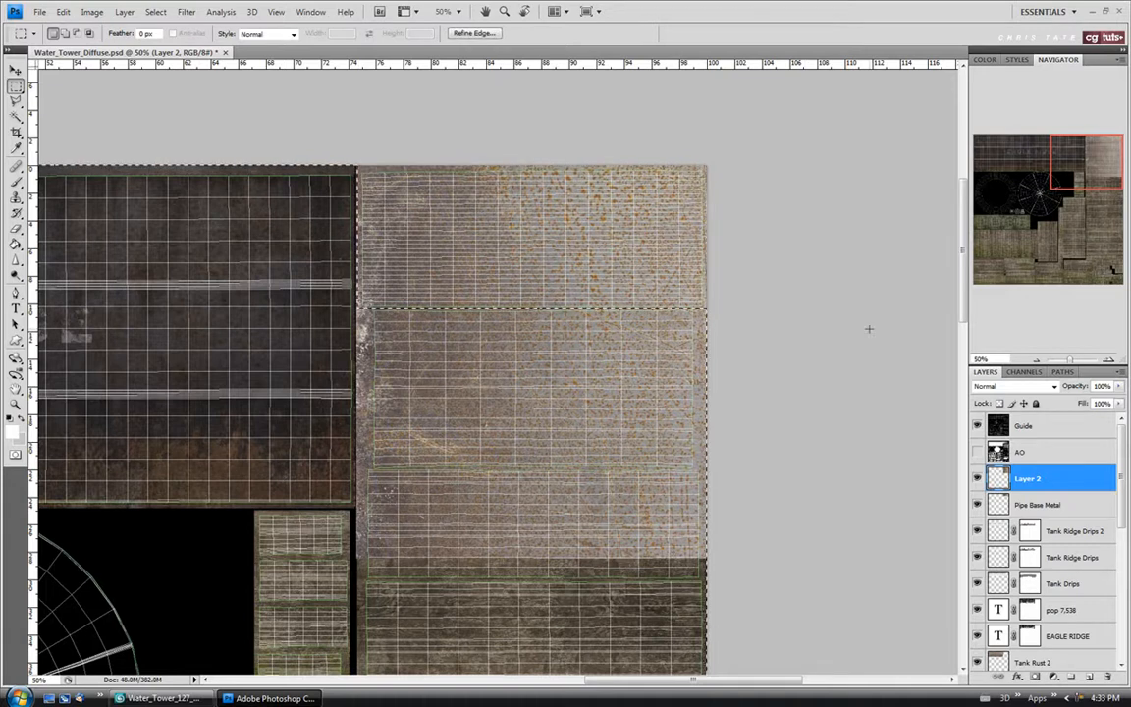
pyautogui.press('Delete')
pyautogui.hotkey('ctrl', 'd')
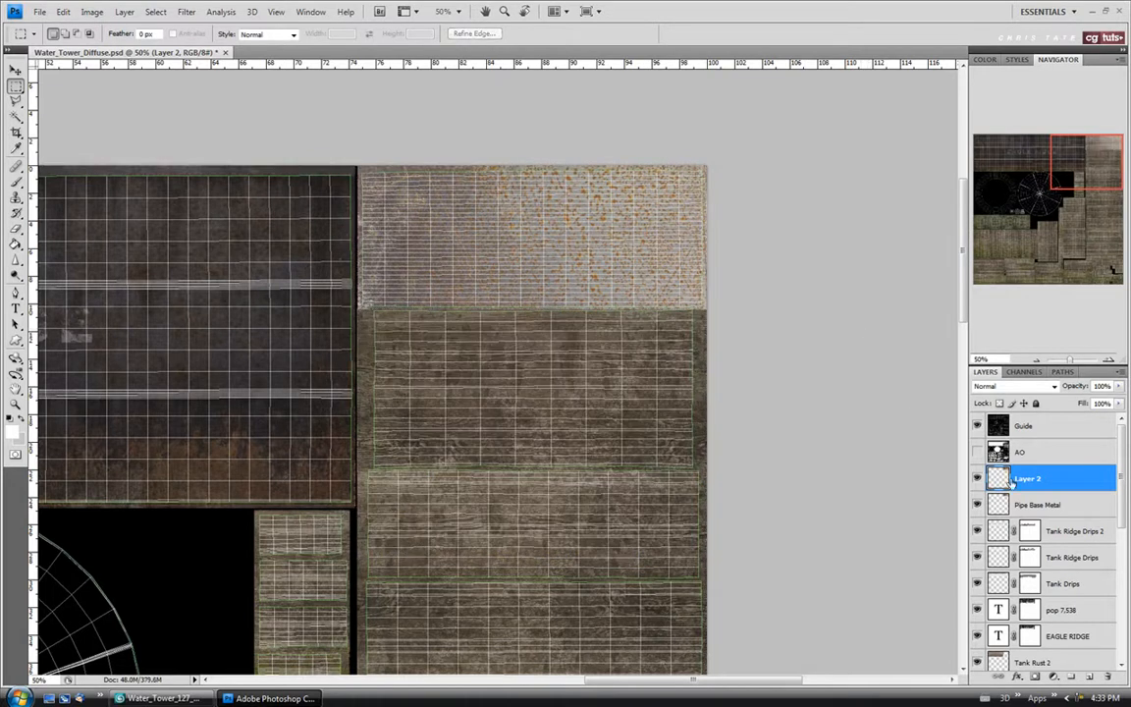
# Rename the trimmed rust layer to Pipe Rust.
pyautogui.doubleClick(1026, 480)
pyautogui.write('Pipe Rust')
pyautogui.press('Return')
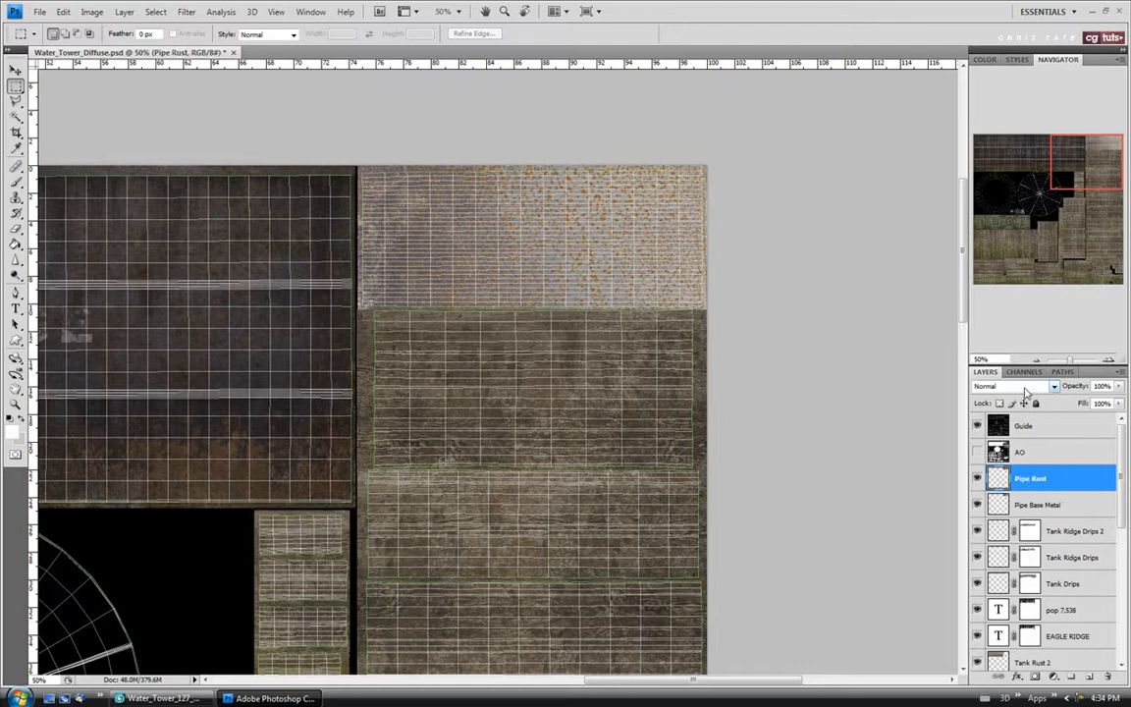
# Hide the Guide layer and set the Pipe Rust layer's blending mode to Multiply.
pyautogui.click(977, 428)
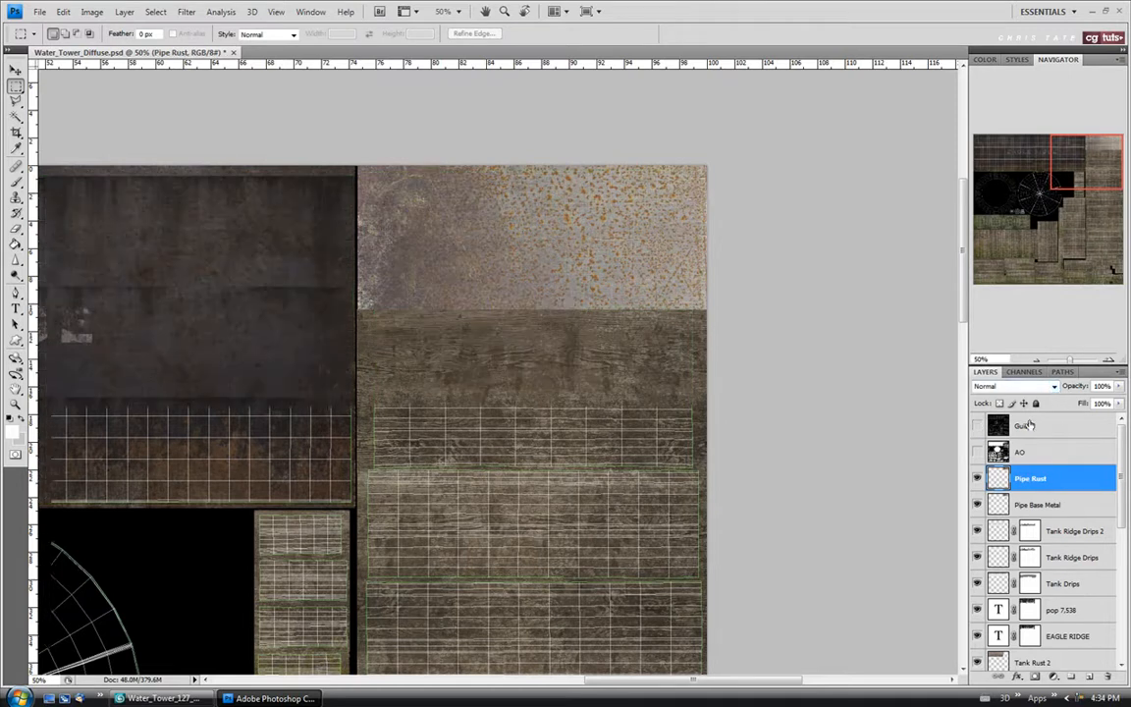
pyautogui.click(1041, 386)
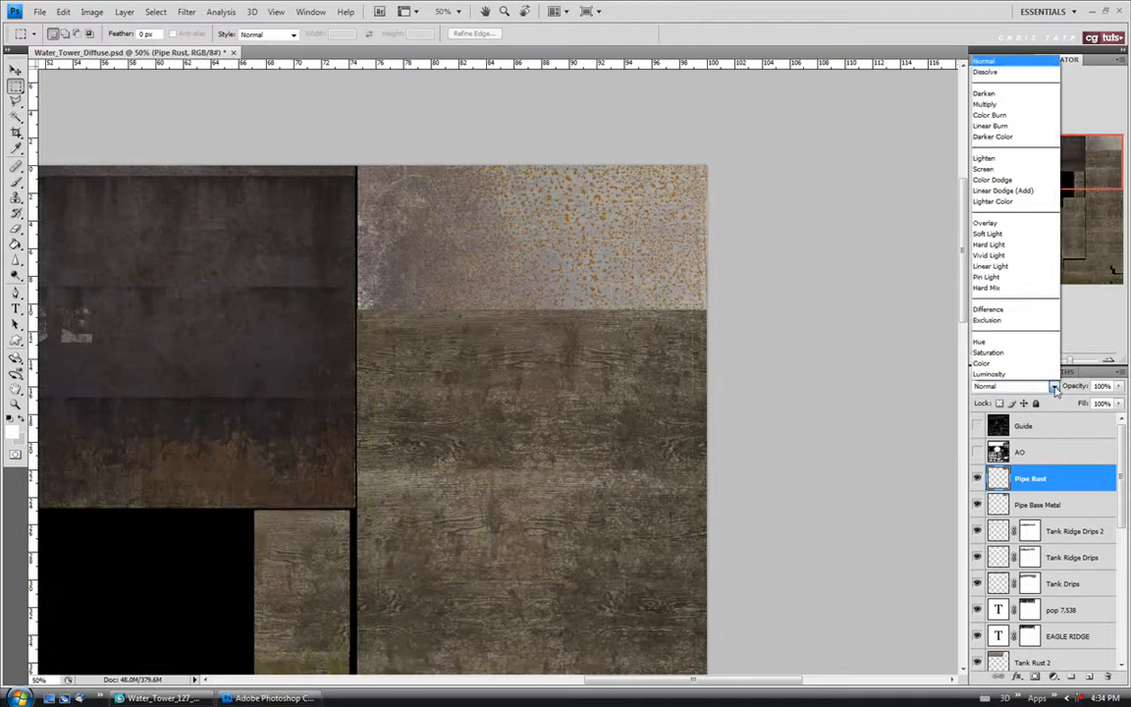
pyautogui.click(1017, 105)
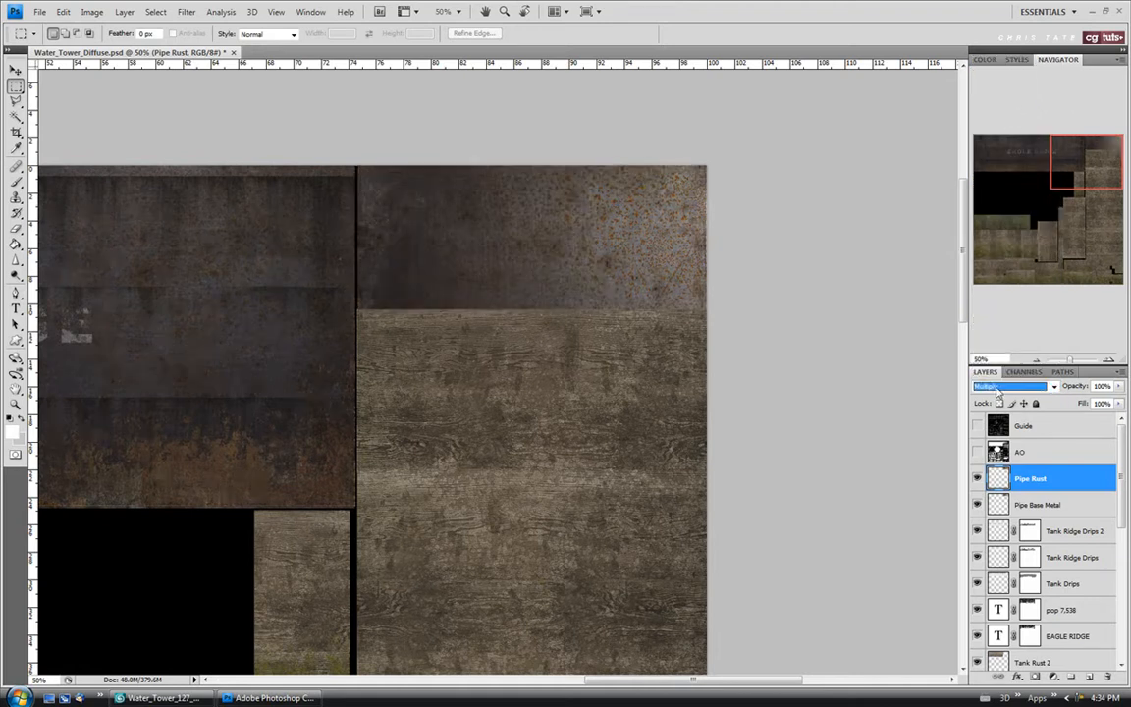
# Show the AO layer and compare blending modes for the Pipe Rust layer, settling on Overlay.
pyautogui.click(977, 453)
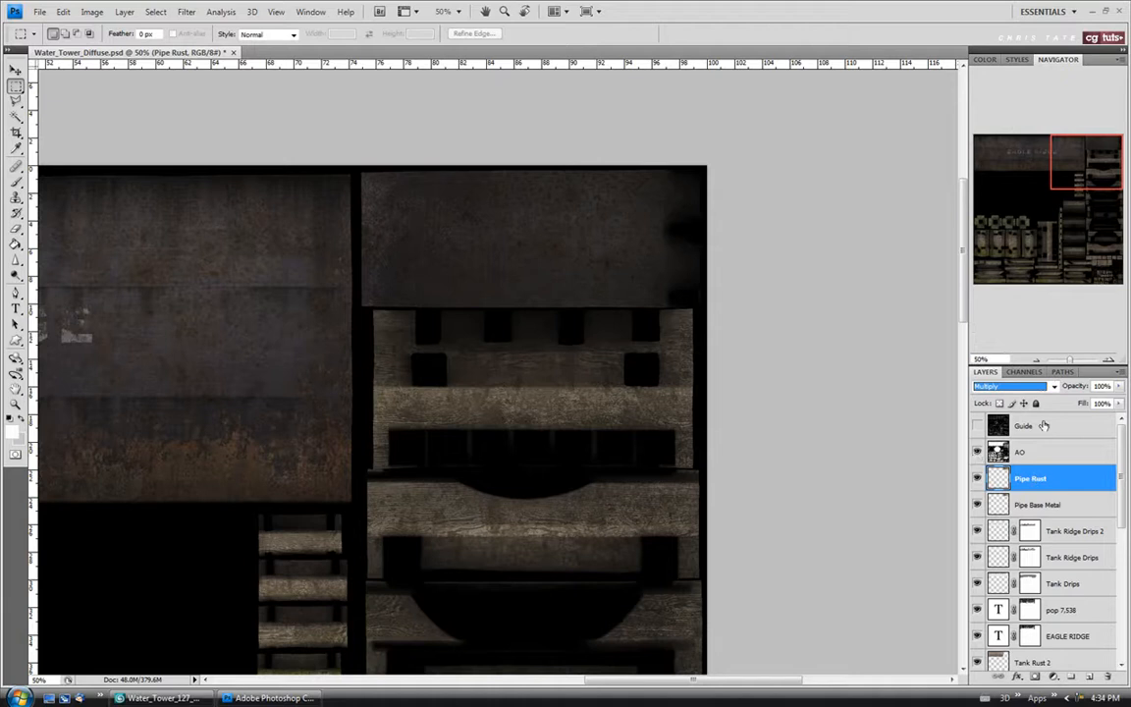
pyautogui.click(1022, 386)
pyautogui.click(1016, 226)
pyautogui.click(1053, 387)
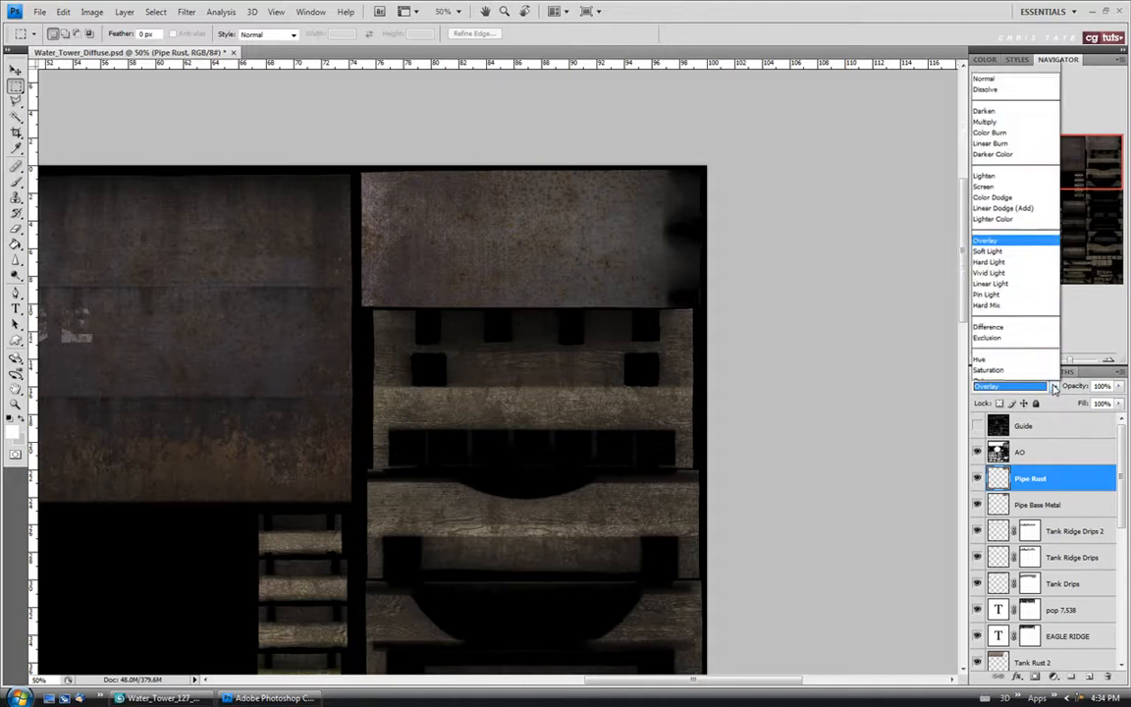
pyautogui.click(1018, 233)
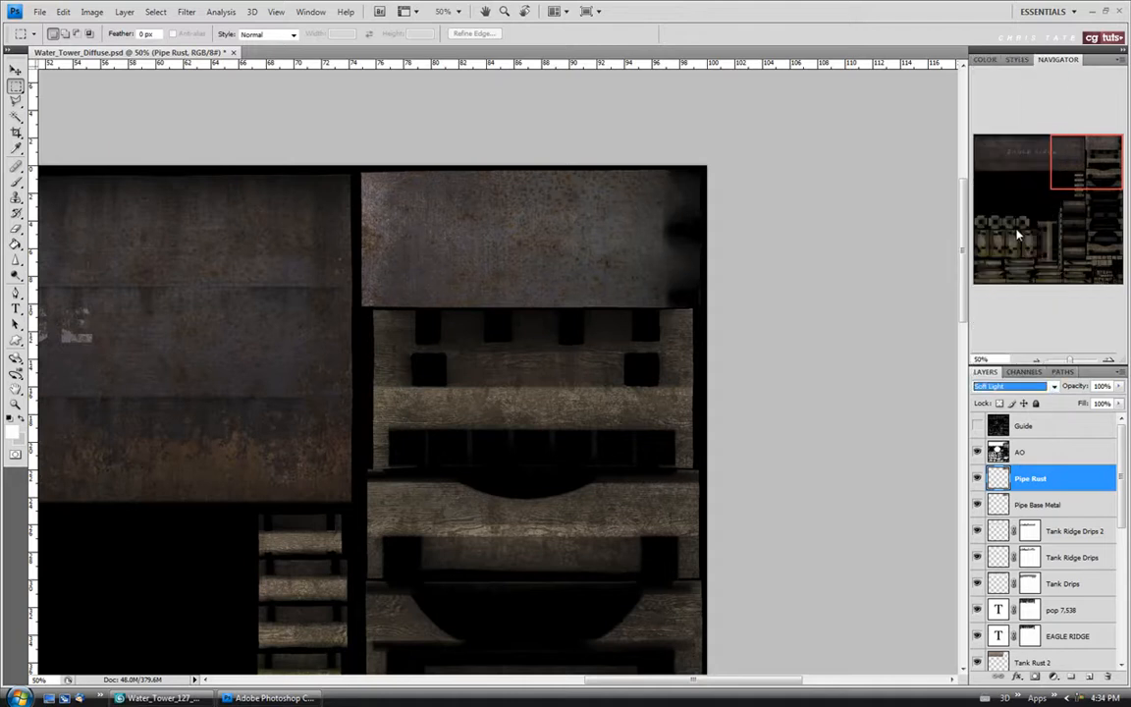
pyautogui.click(1026, 386)
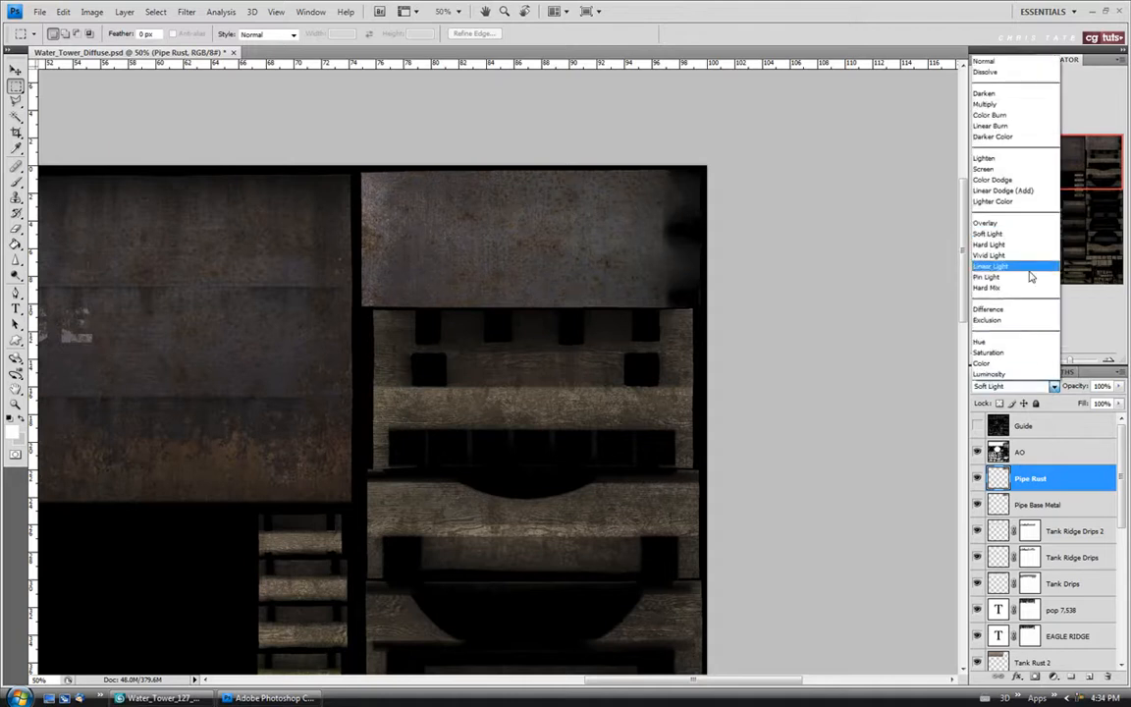
pyautogui.click(1026, 224)
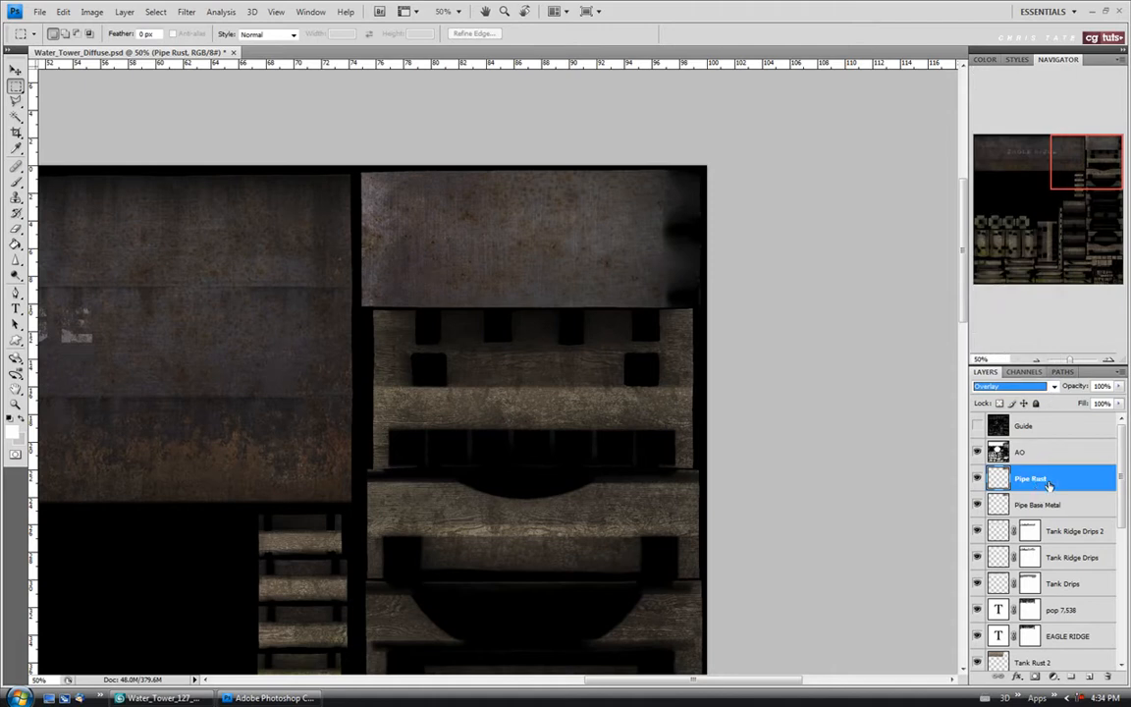
# Save the diffuse map, switch to 3ds Max and dismiss the Communication Center notice.
pyautogui.click(39, 11)
pyautogui.click(162, 698)
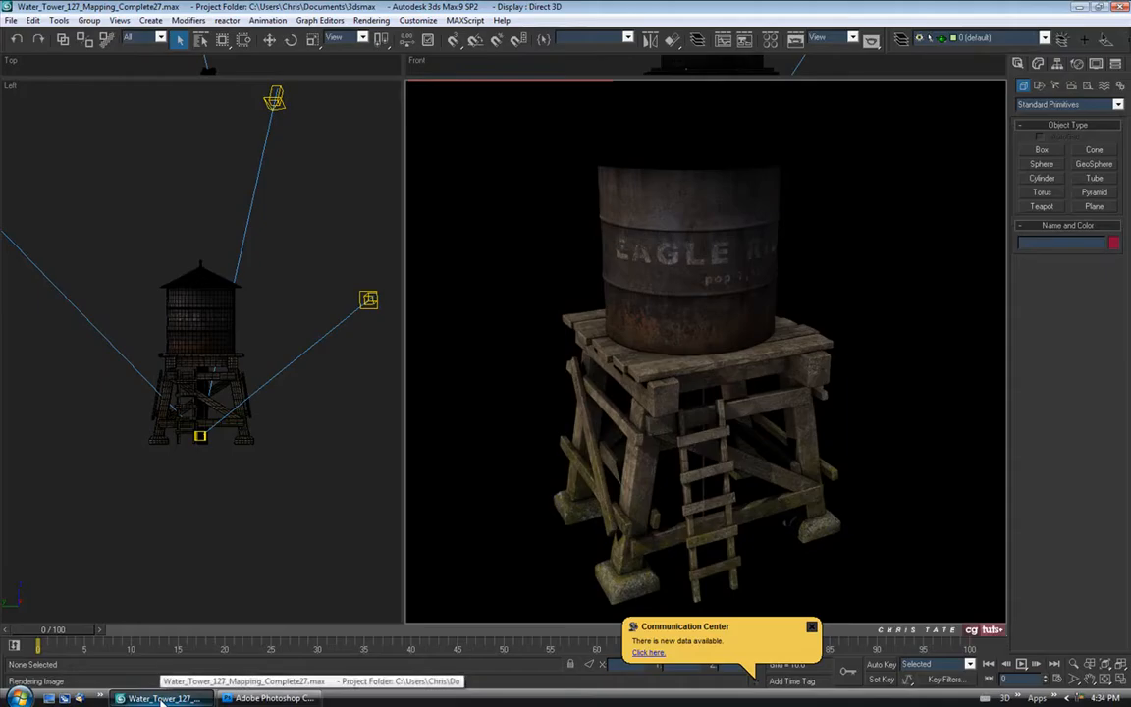
pyautogui.click(812, 628)
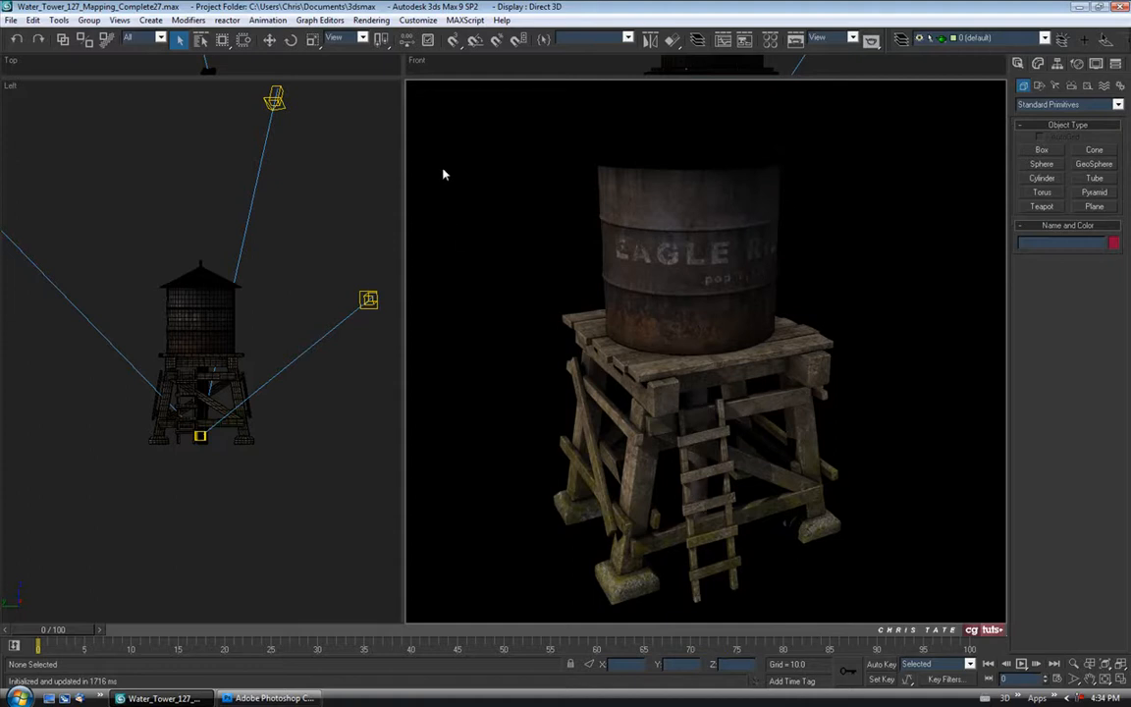
# Return the shaded view to Perspective, frame the tower's legs and pipe from a lower angle, and render it again in ActiveShade.
pyautogui.rightClick(413, 92)
pyautogui.click(428, 149)
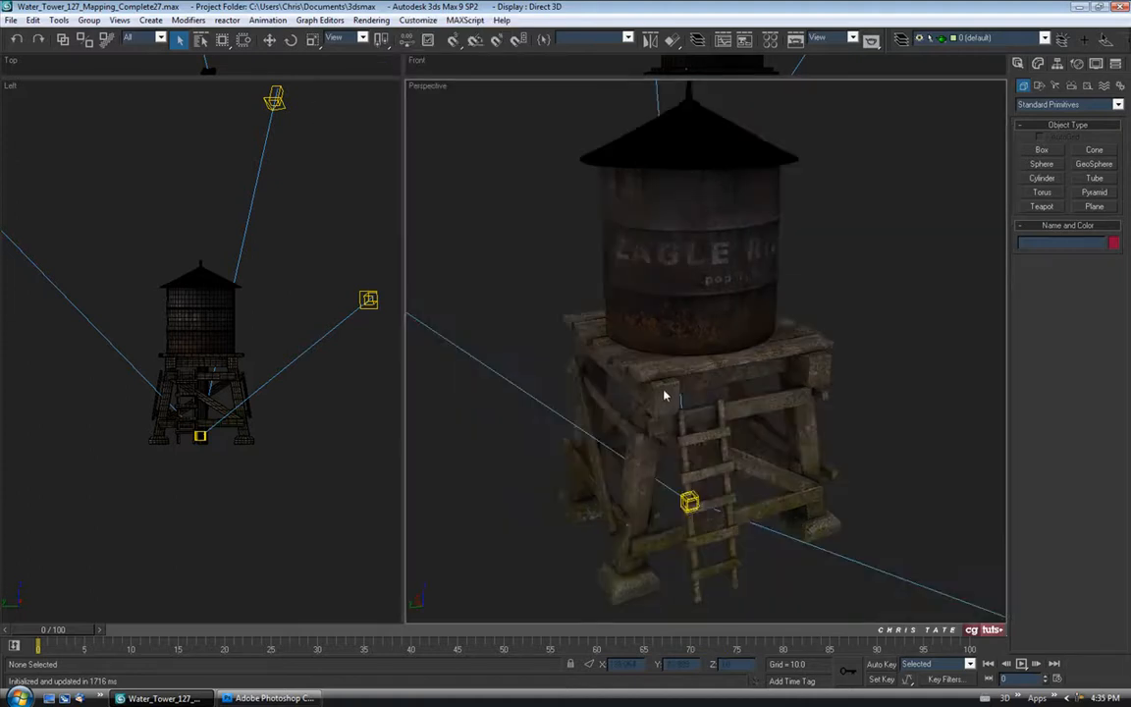
pyautogui.scroll(5, 675, 393)
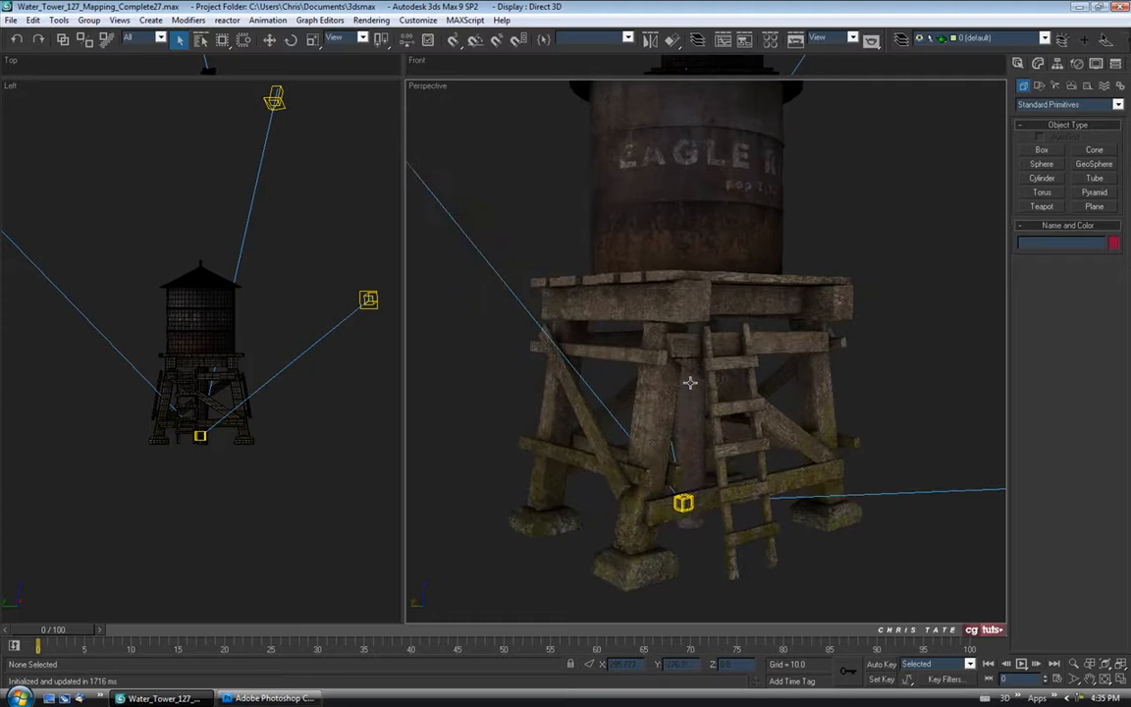
pyautogui.moveTo(691, 366); pyautogui.dragTo(687, 358)
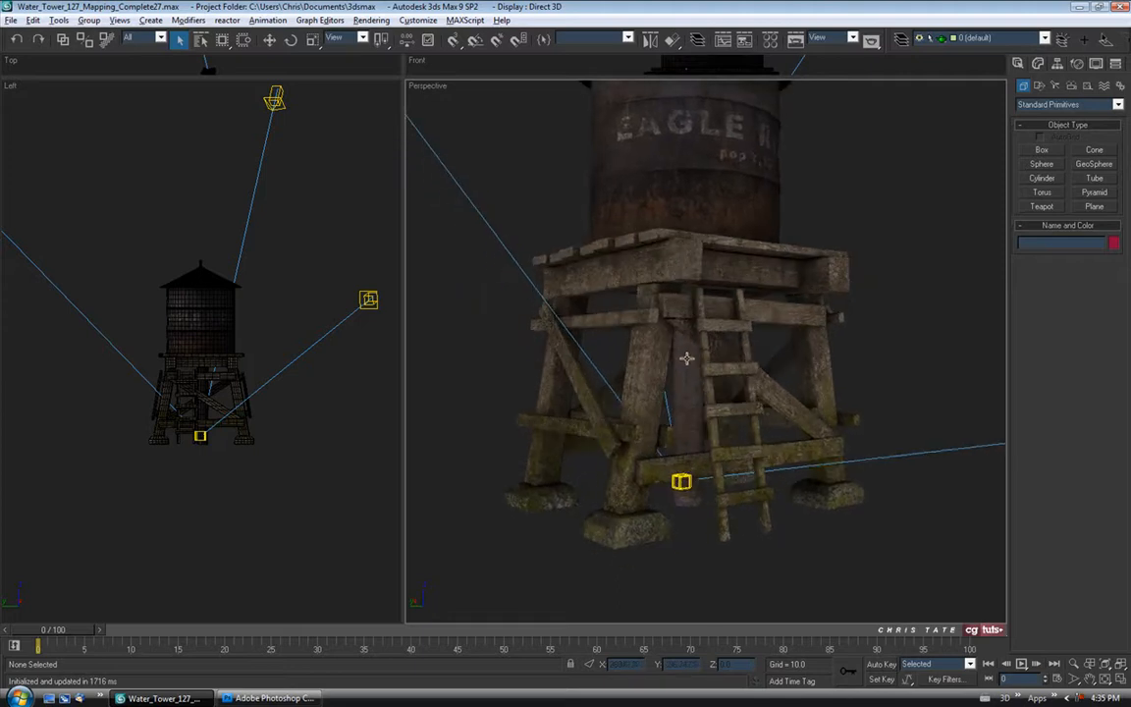
pyautogui.click(413, 91)
pyautogui.moveTo(462, 93)
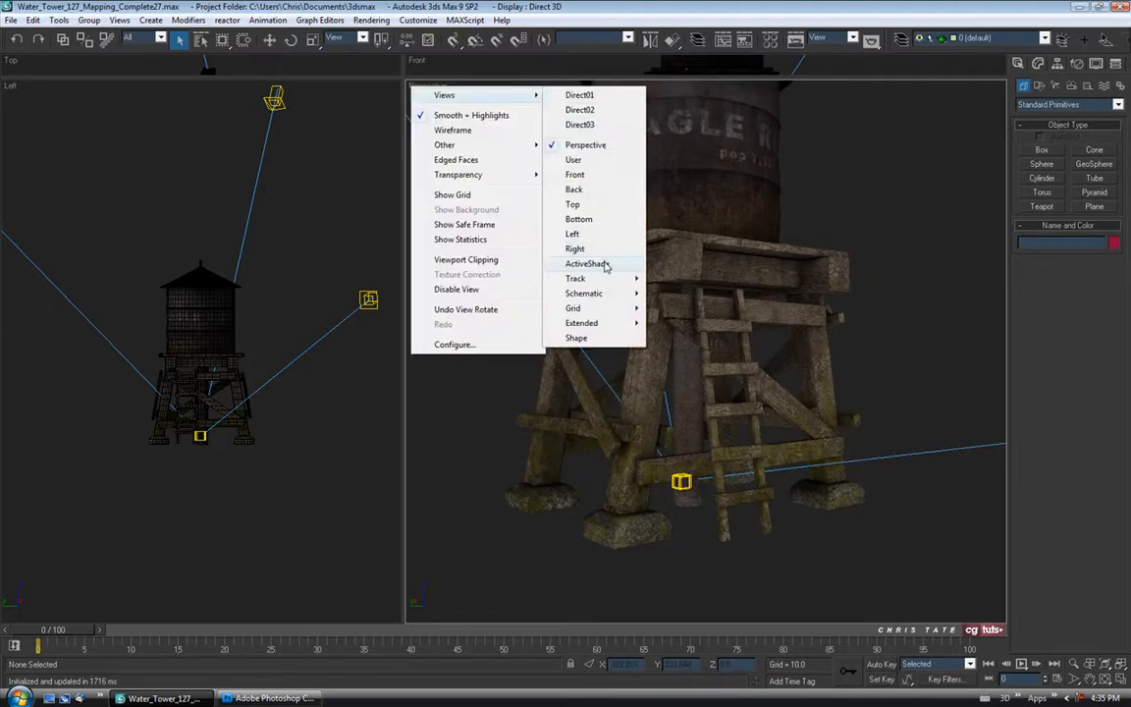
pyautogui.click(604, 230)
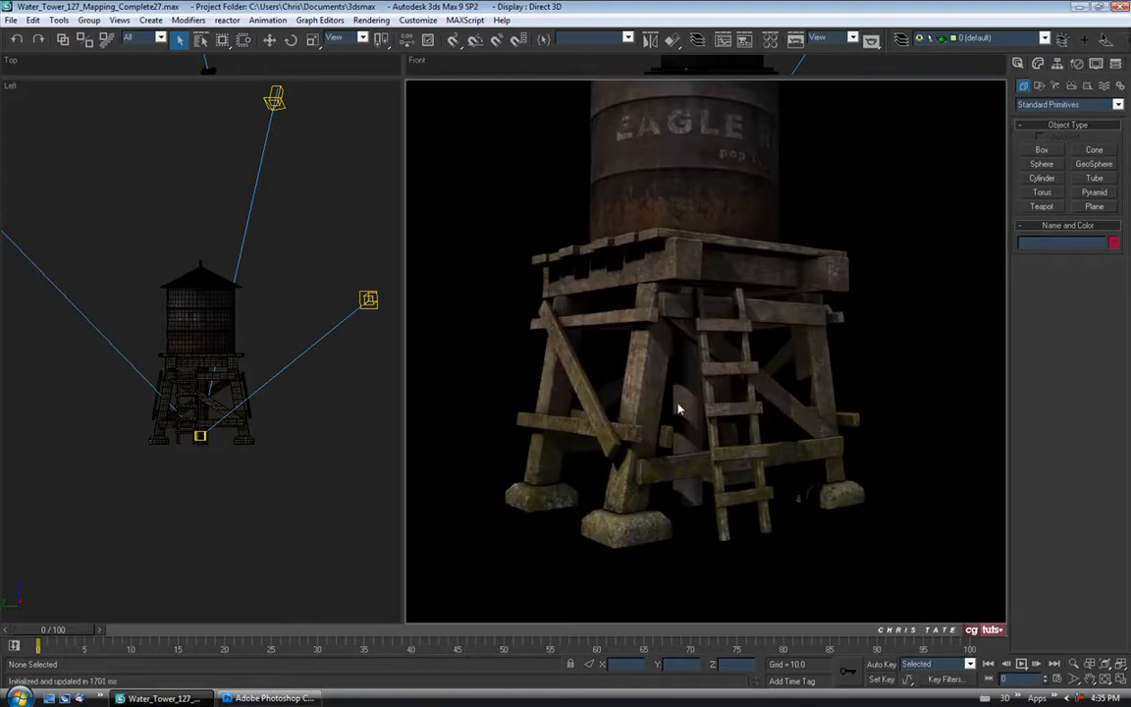
# Close the ActiveShade preview and examine the rust texture on the central pipe up close and from the other side of the tower.
pyautogui.rightClick(417, 94)
pyautogui.click(348, 59)
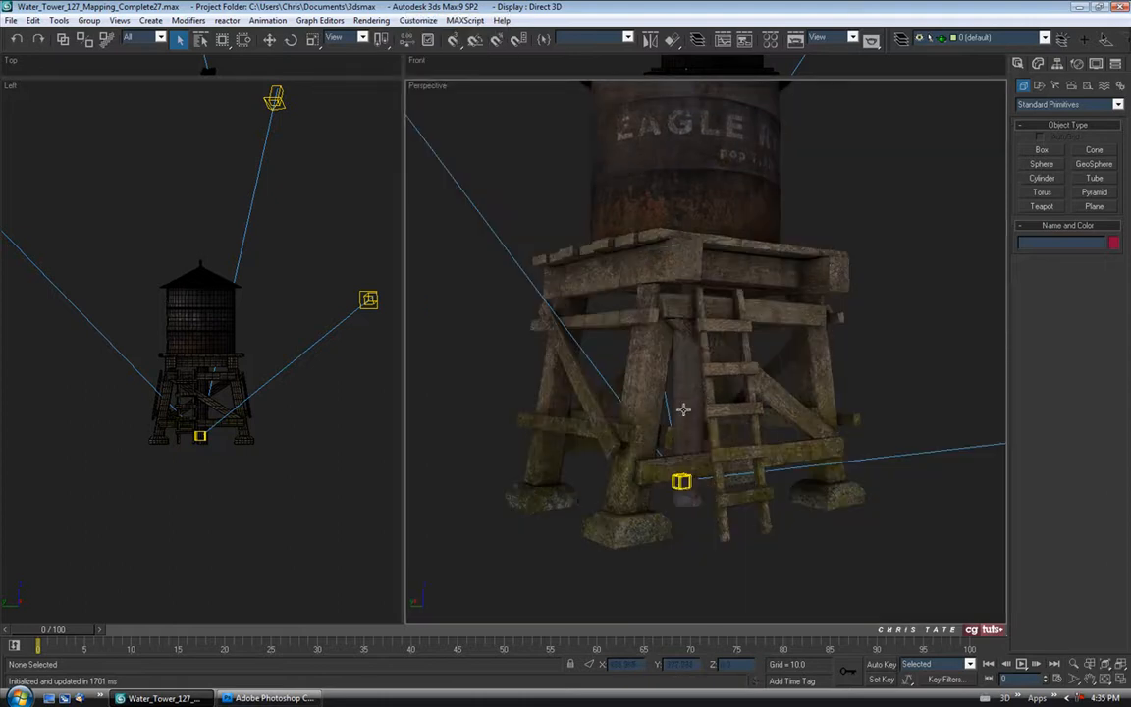
pyautogui.moveTo(689, 391); pyautogui.dragTo(611, 386)
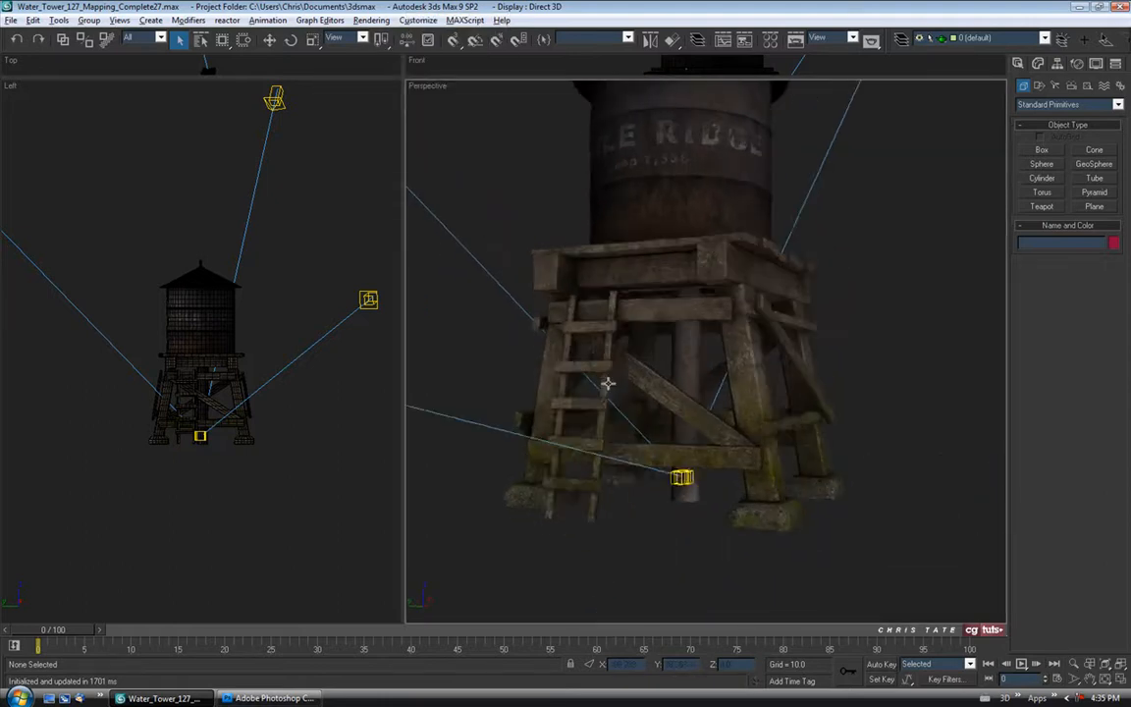
pyautogui.scroll(5, 601, 381)
pyautogui.moveTo(685, 375); pyautogui.dragTo(699, 351)
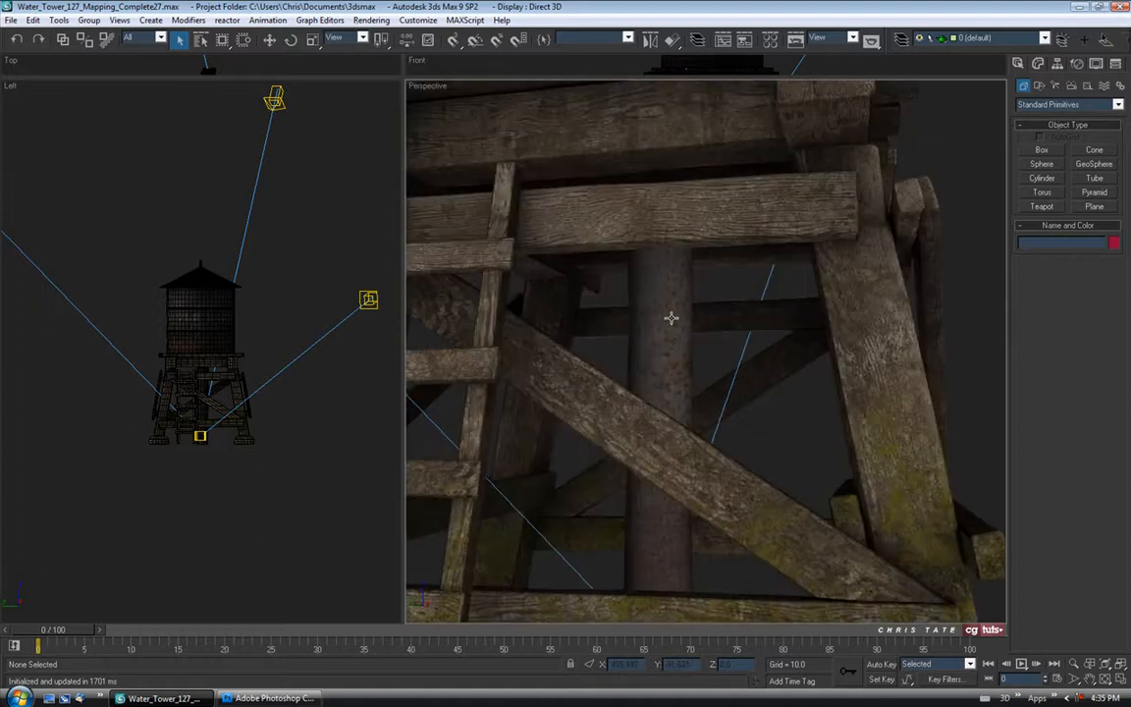
pyautogui.scroll(-5, 680, 364)
pyautogui.moveTo(691, 378); pyautogui.dragTo(686, 326)
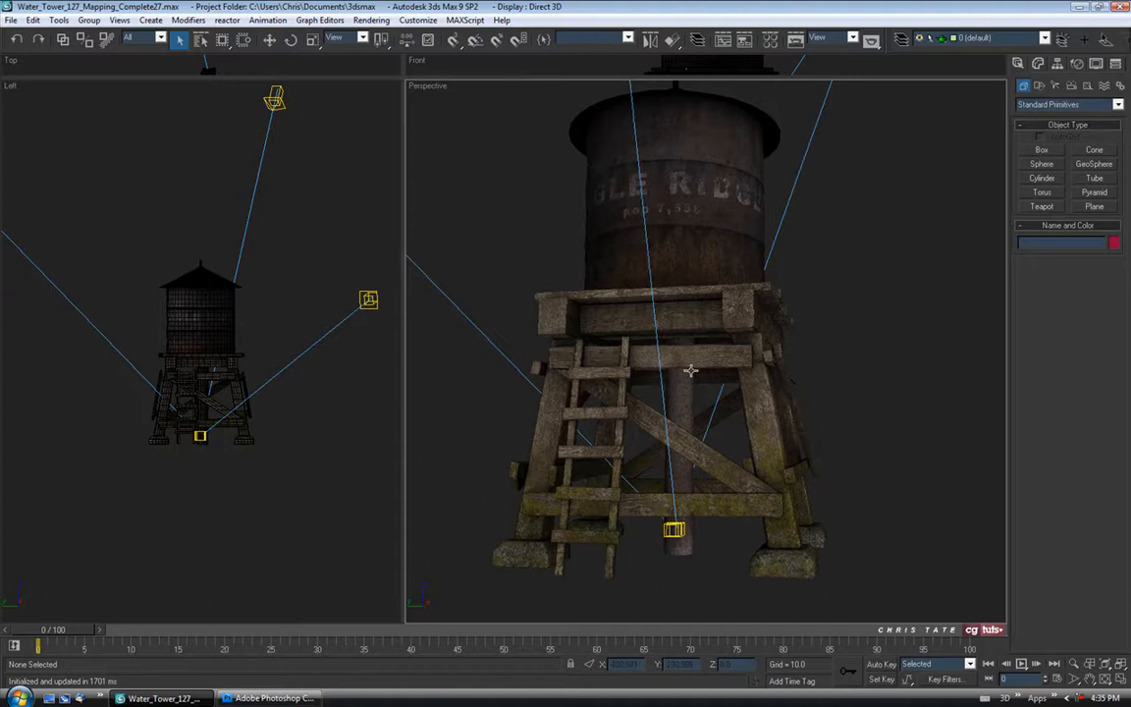
pyautogui.moveTo(677, 349)
pyautogui.mouseDown()
pyautogui.moveTo(676, 369)
pyautogui.moveTo(681, 355)
pyautogui.mouseUp()
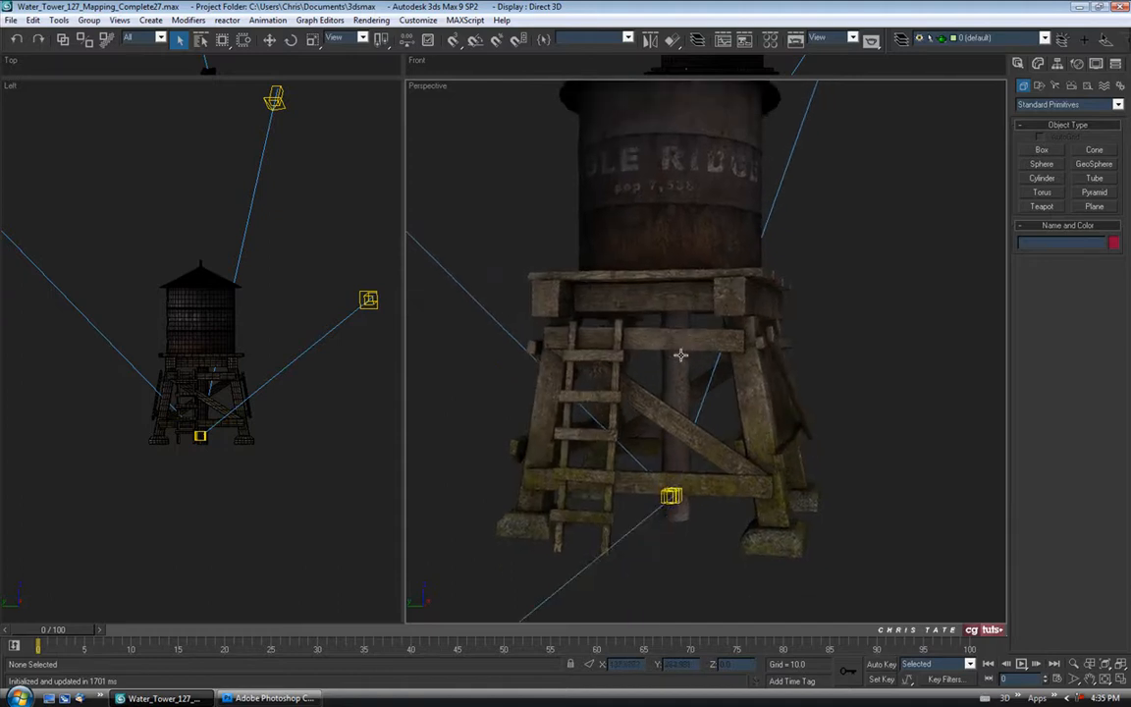
pyautogui.scroll(5, 681, 354)
# Select the Water_Tower and open its Editable Poly base at Element level, holding the scene before going below Unwrap UVW.
pyautogui.click(669, 327)
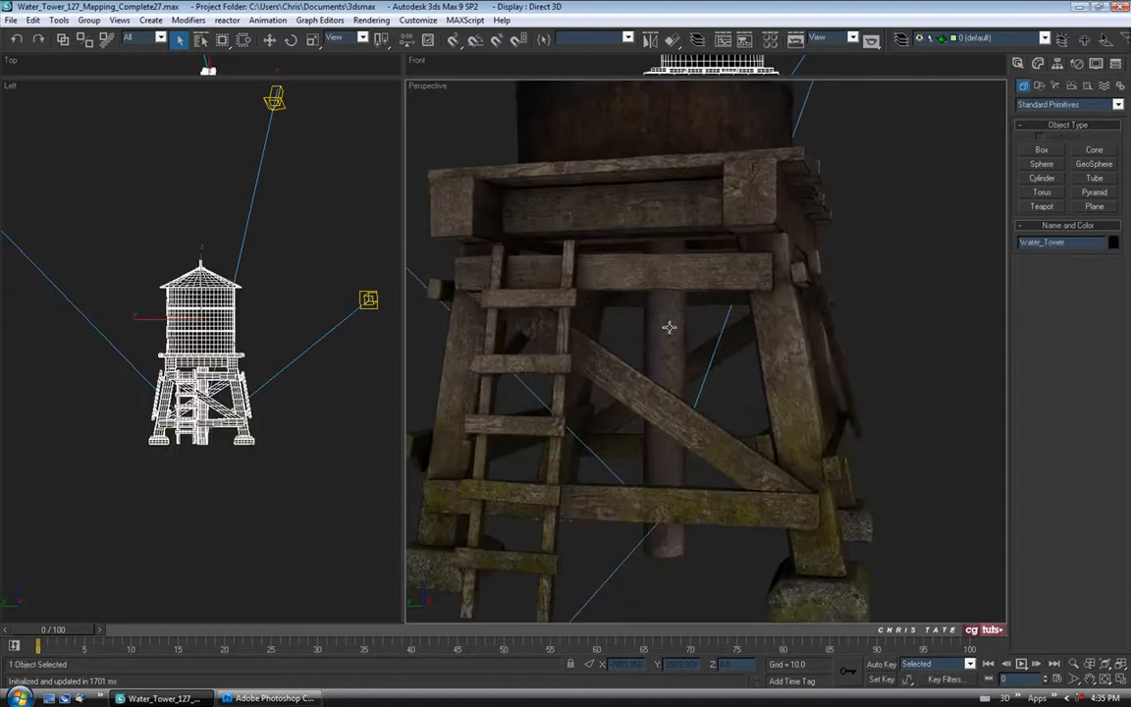
pyautogui.press('F4')
pyautogui.press('F4')
pyautogui.click(1038, 64)
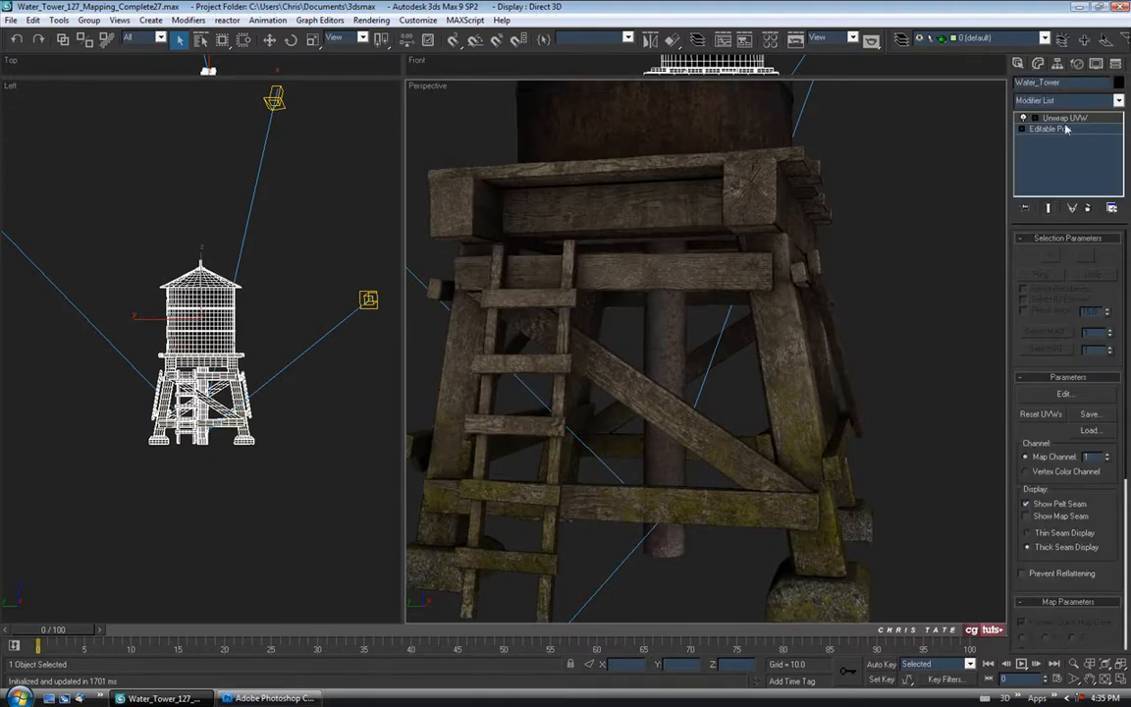
pyautogui.click(1049, 131)
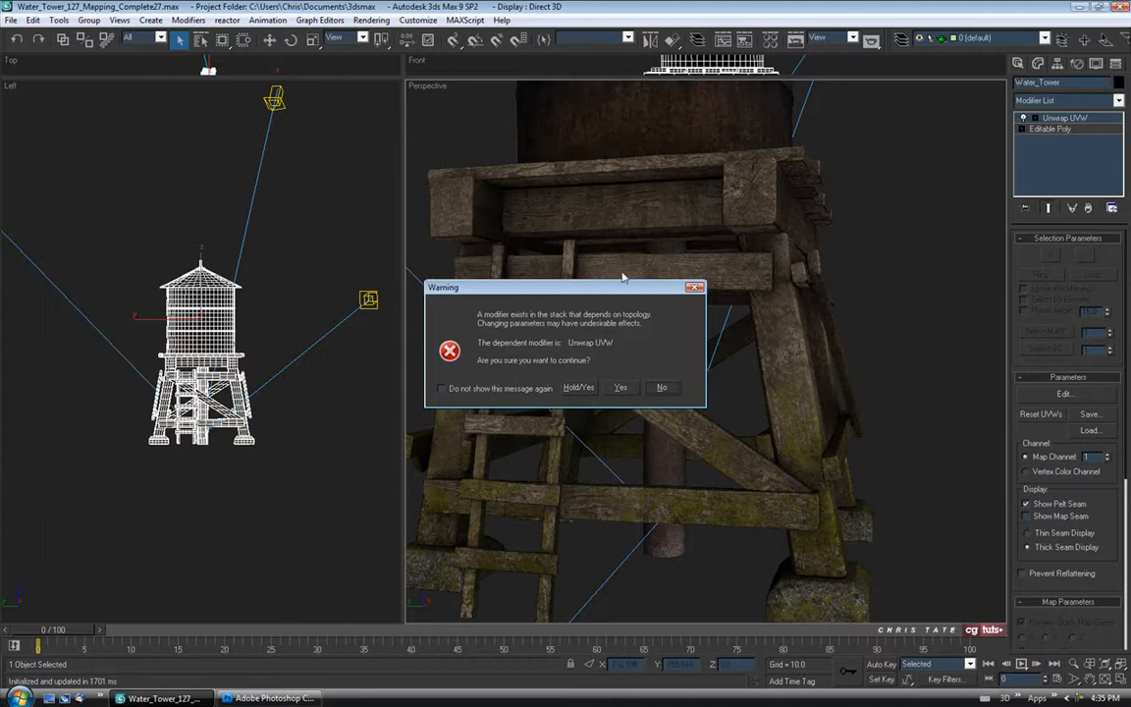
pyautogui.click(579, 389)
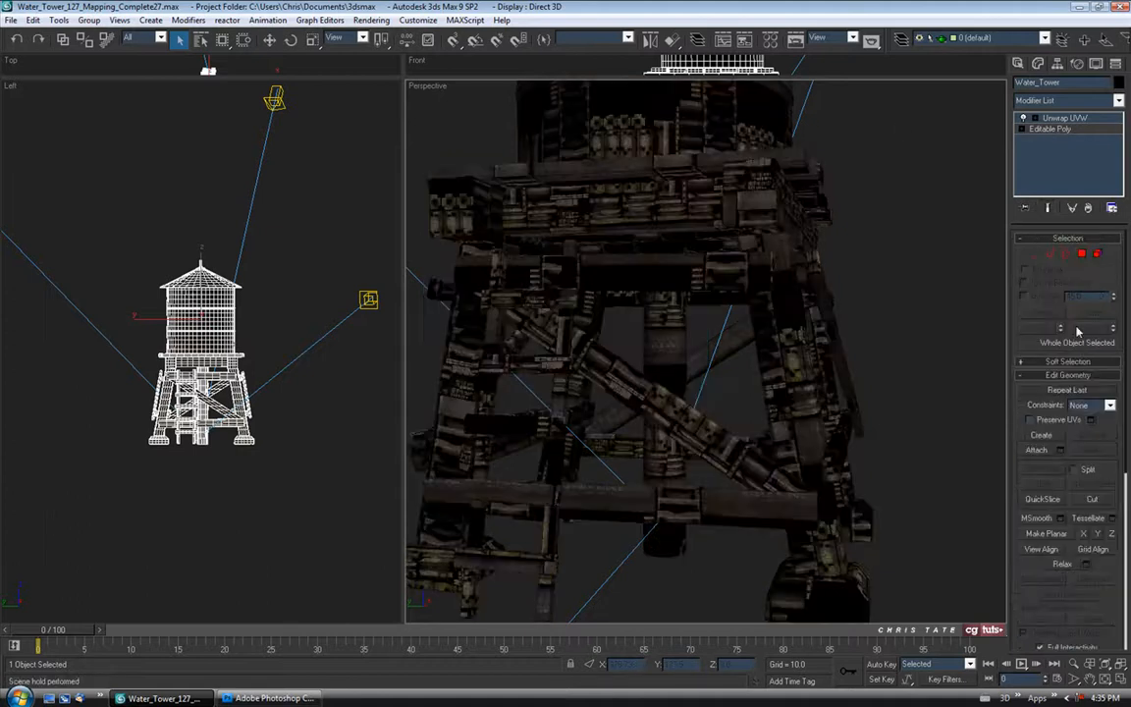
pyautogui.click(1098, 255)
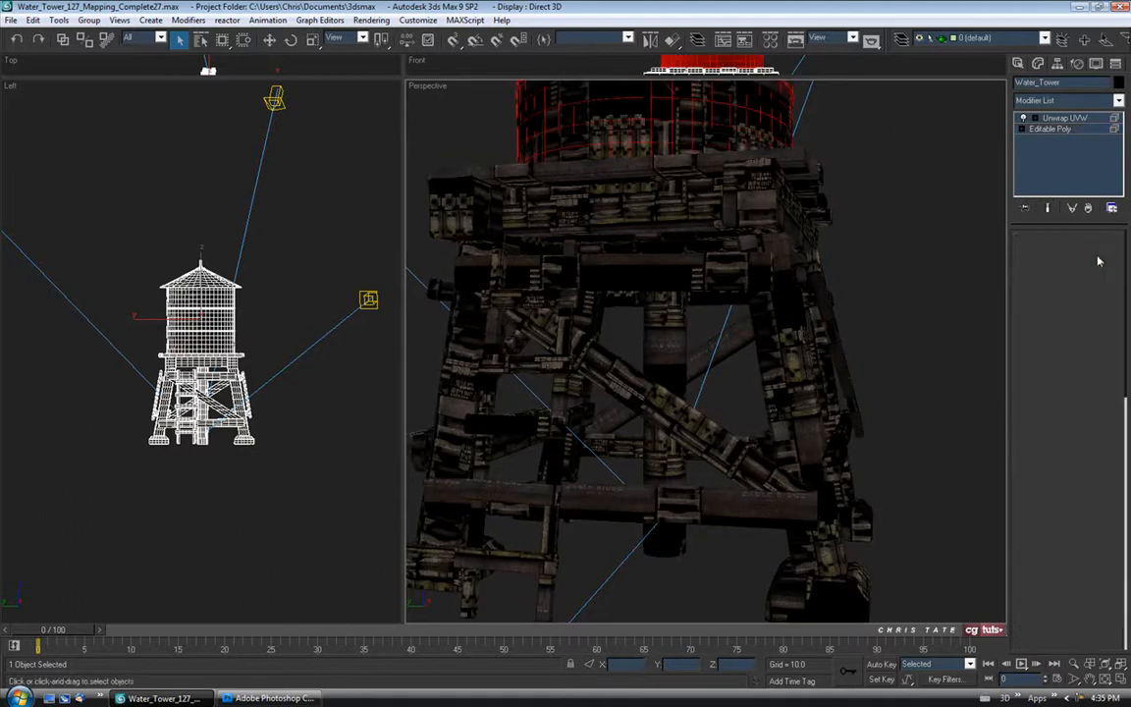
# Show the end result of the modifier stack, rotate the central pipe element about 139 degrees around its vertical axis, and leave Element level.
pyautogui.click(1048, 208)
pyautogui.click(650, 334)
pyautogui.moveTo(714, 403); pyautogui.dragTo(682, 391)
pyautogui.scroll(2, 720, 339)
pyautogui.moveTo(720, 339); pyautogui.dragTo(518, 144)
pyautogui.press('e')
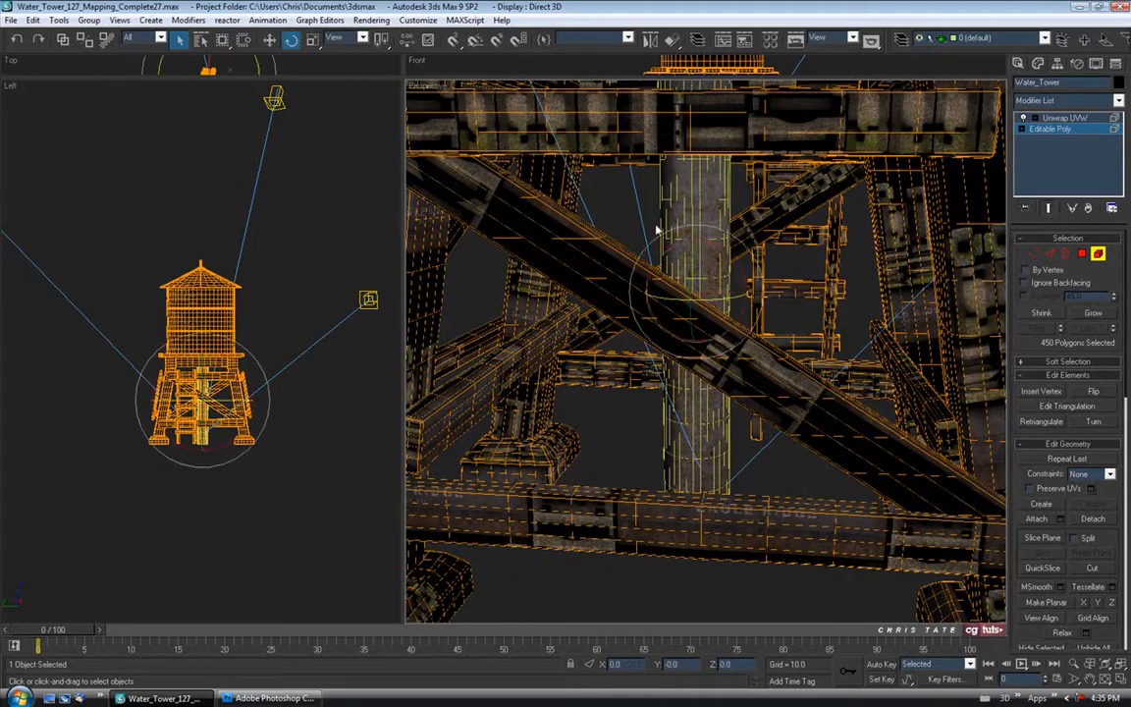
pyautogui.moveTo(752, 297); pyautogui.dragTo(903, 297)
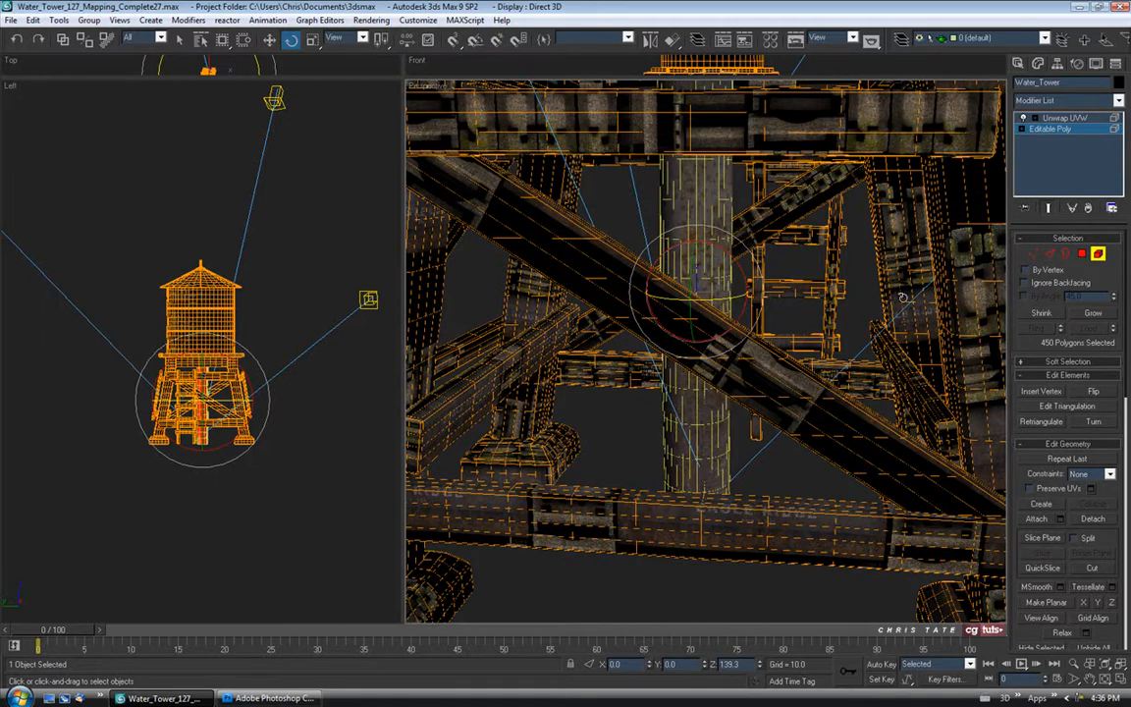
pyautogui.moveTo(688, 207); pyautogui.dragTo(737, 297)
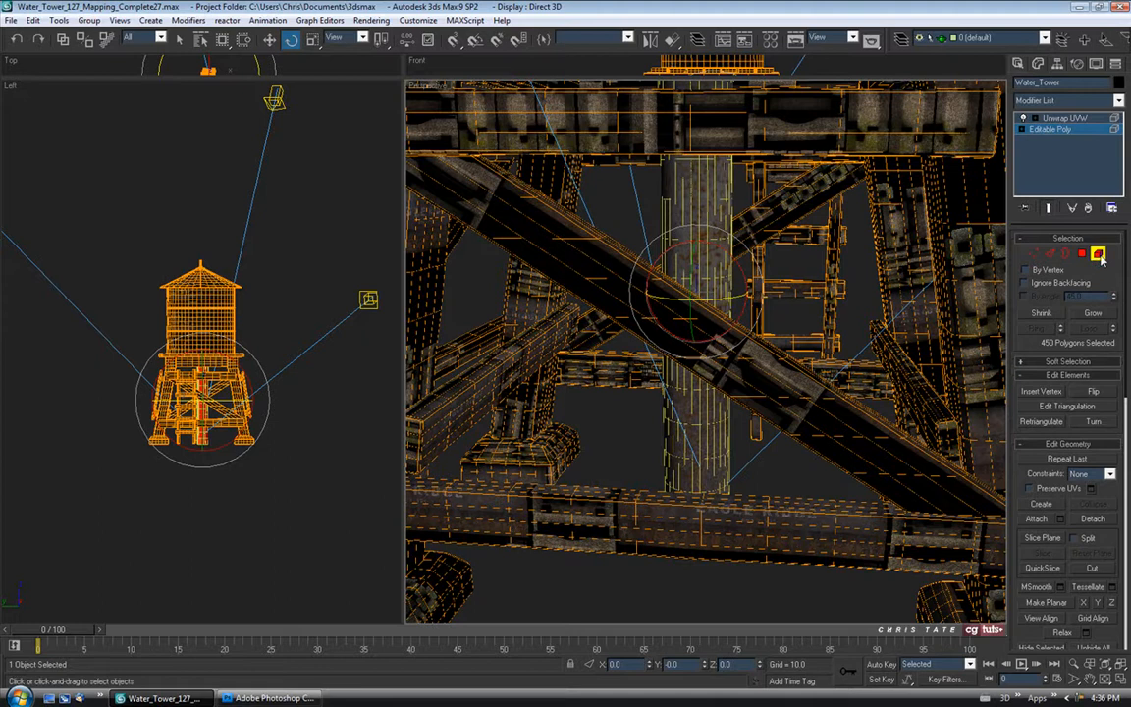
pyautogui.click(1098, 255)
# Examine the rotated pipe behind the ladder in Perspective and in an ActiveShade preview, then restore the Perspective view.
pyautogui.moveTo(662, 207); pyautogui.dragTo(672, 173)
pyautogui.scroll(-6, 664, 201)
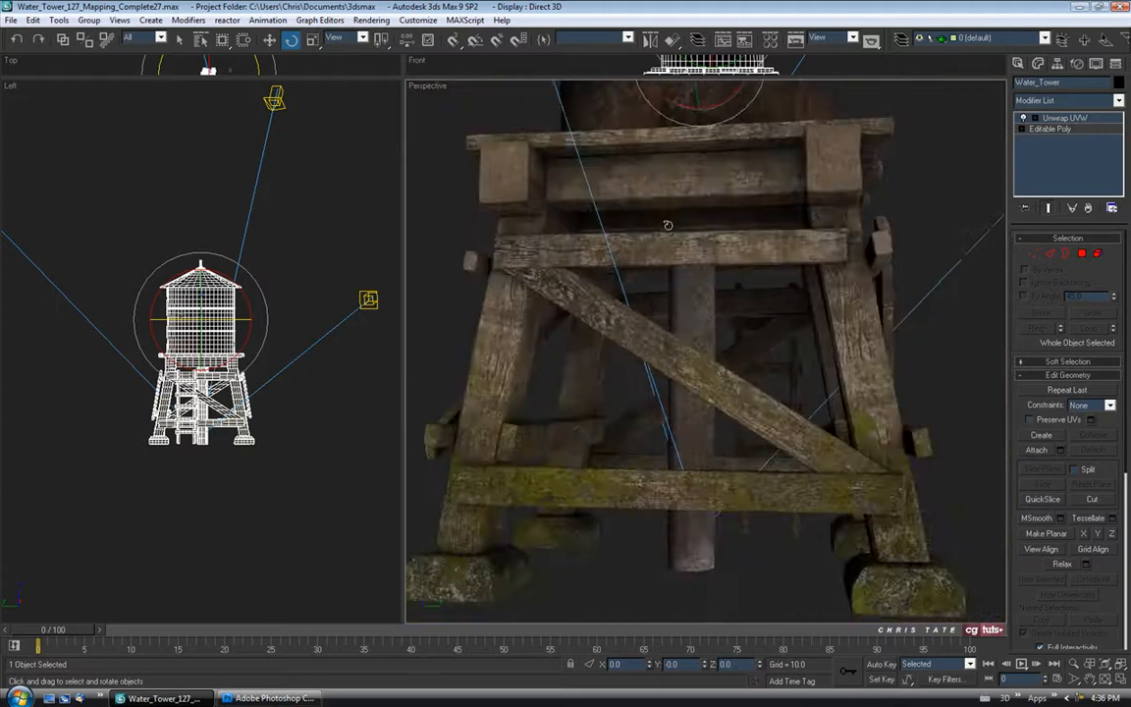
pyautogui.moveTo(650, 402); pyautogui.dragTo(752, 362)
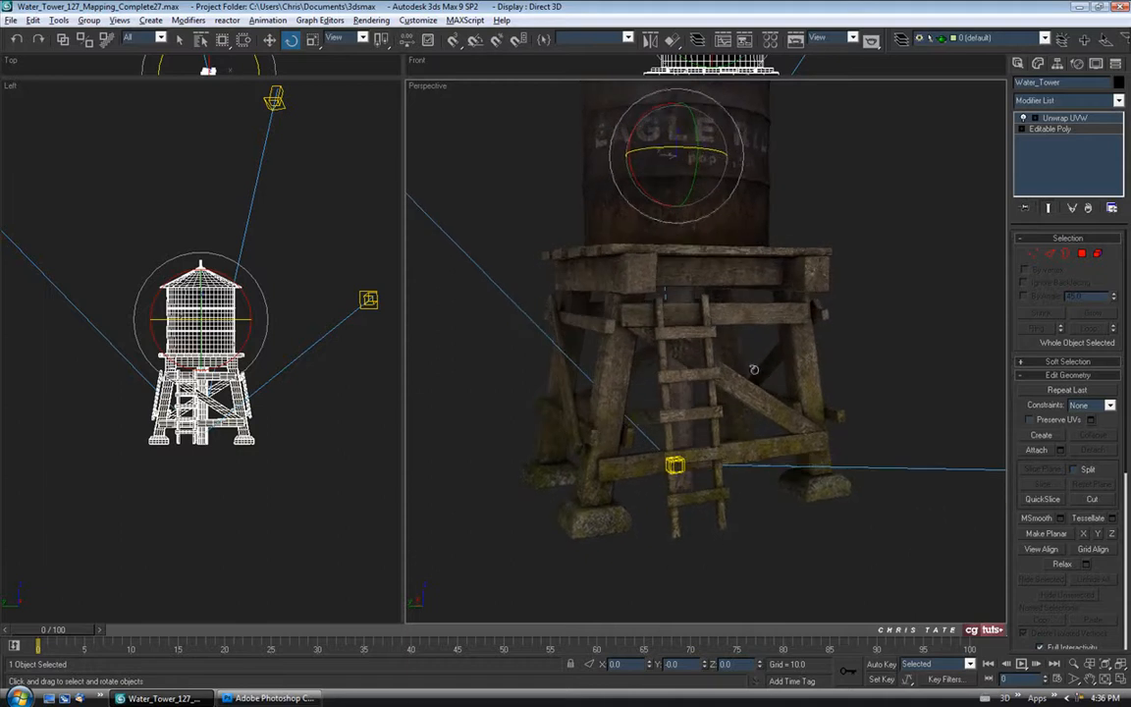
pyautogui.rightClick(424, 86)
pyautogui.moveTo(462, 93)
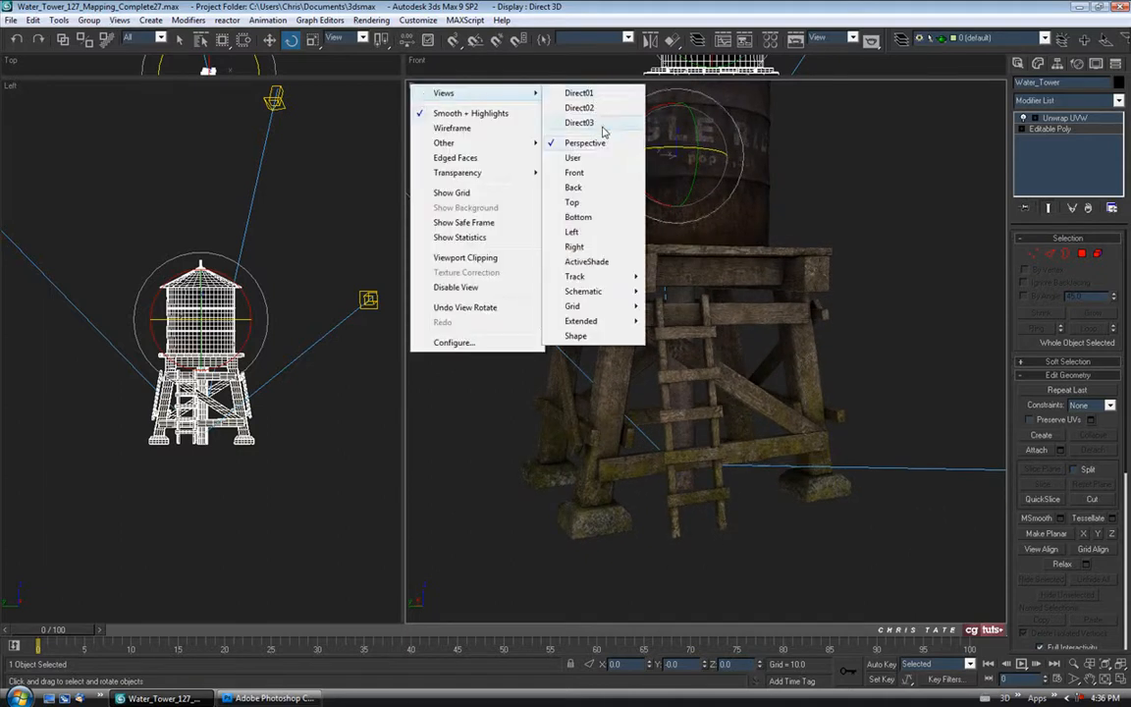
pyautogui.click(588, 263)
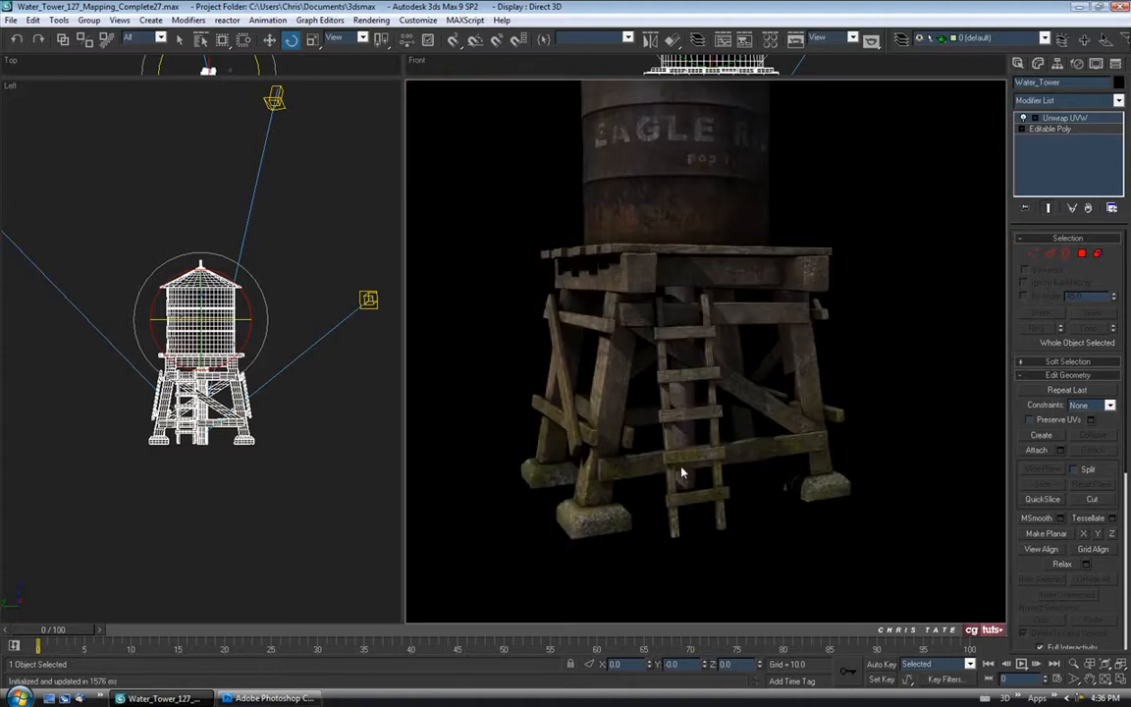
pyautogui.rightClick(414, 84)
pyautogui.click(392, 67)
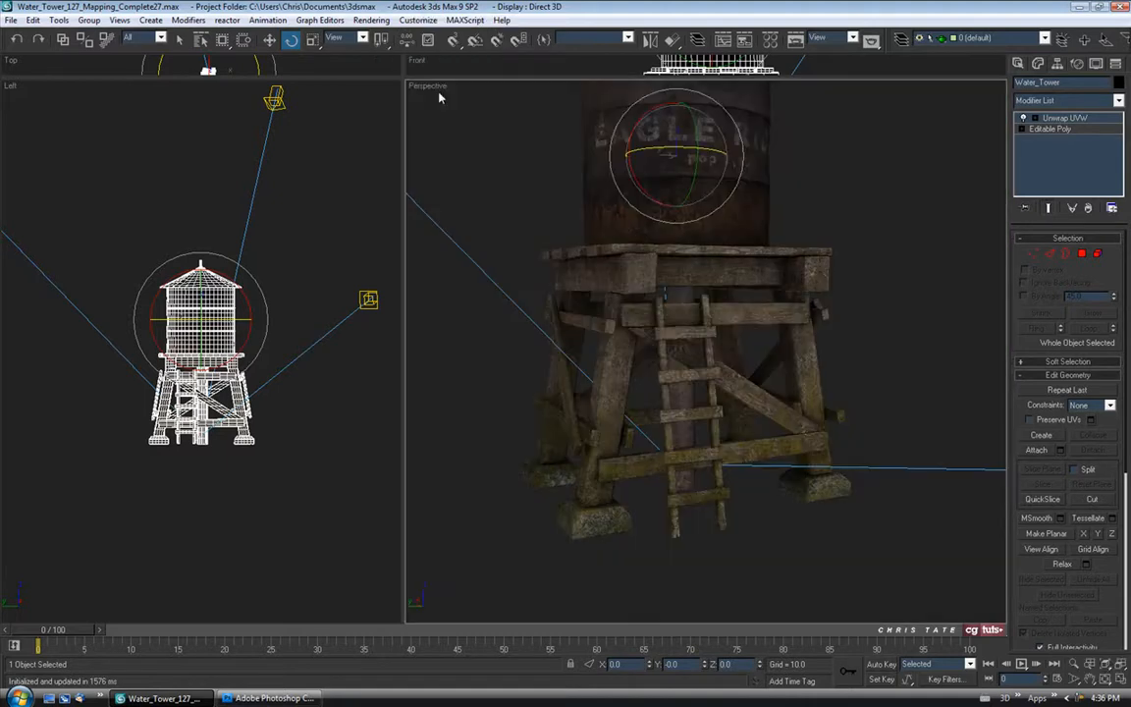
pyautogui.moveTo(697, 247); pyautogui.dragTo(684, 273)
# Return to the Unwrap UVW modifier and save the scene as a new version, Water_Tower_127_Mapping_Complete28.max.
pyautogui.click(1065, 118)
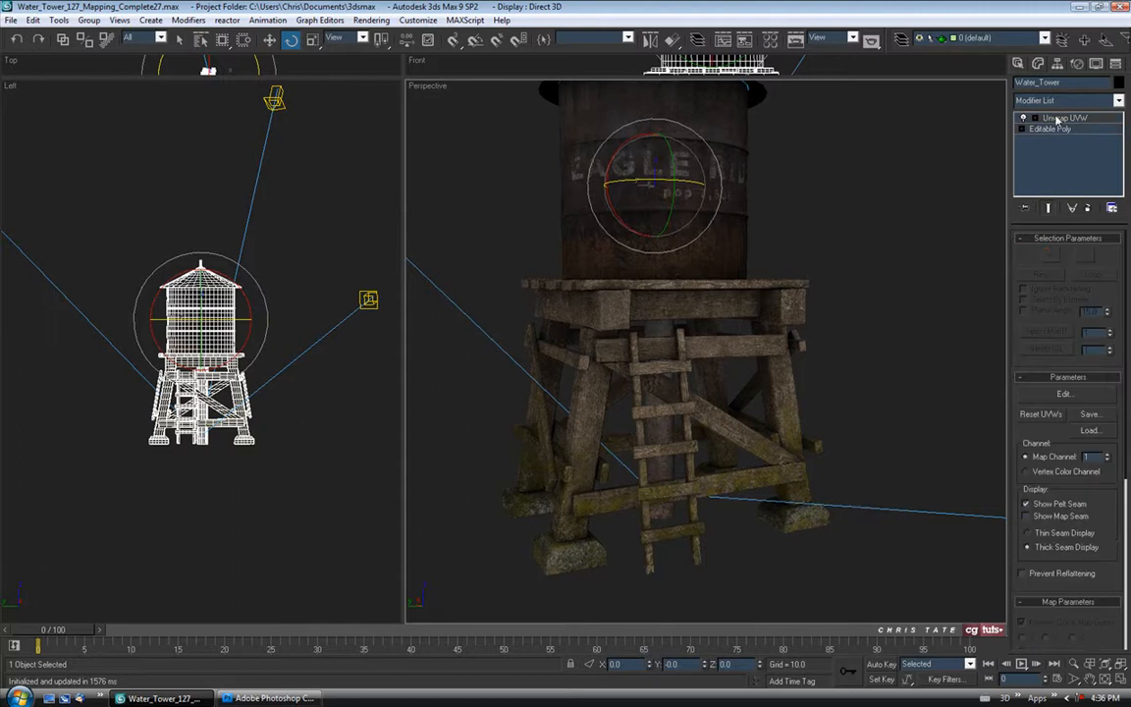
pyautogui.click(12, 19)
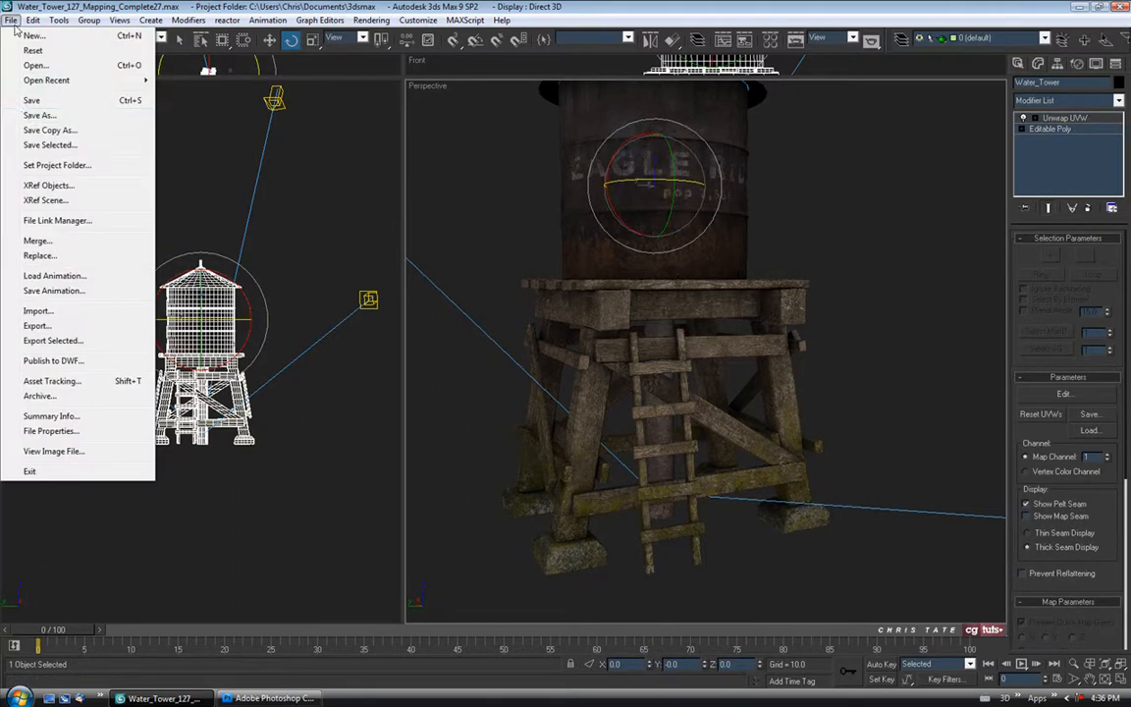
pyautogui.click(39, 115)
pyautogui.click(311, 459)
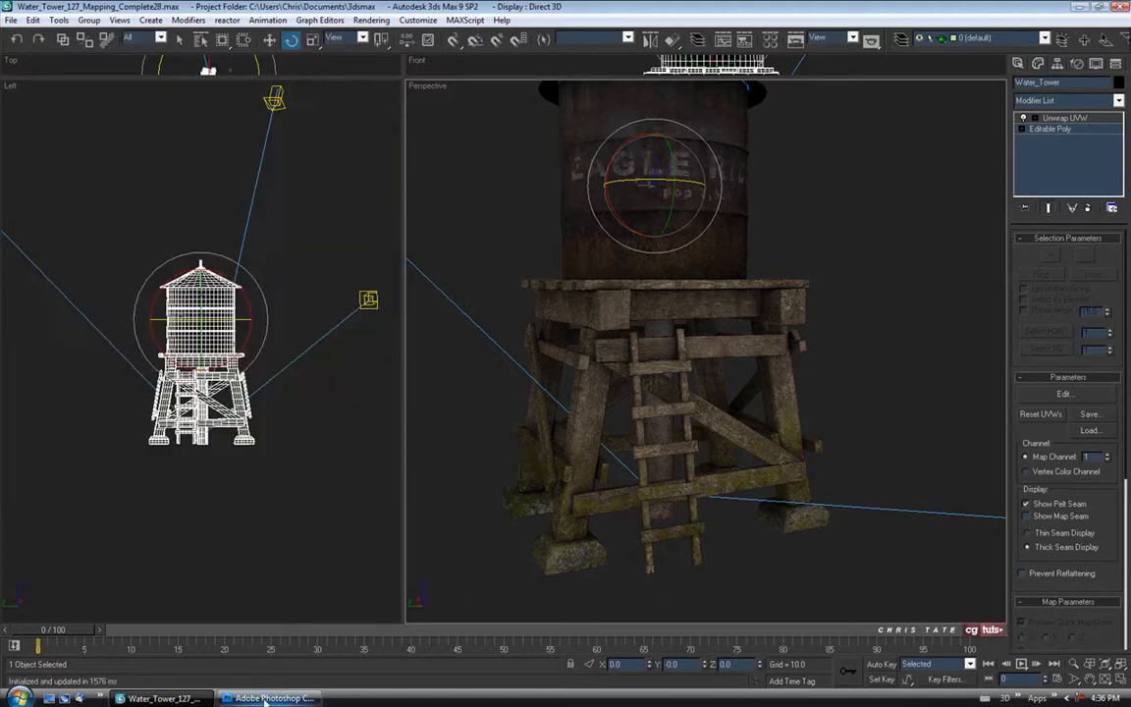
# Switch to Photoshop and fit the whole water tower diffuse map on screen.
pyautogui.click(267, 698)
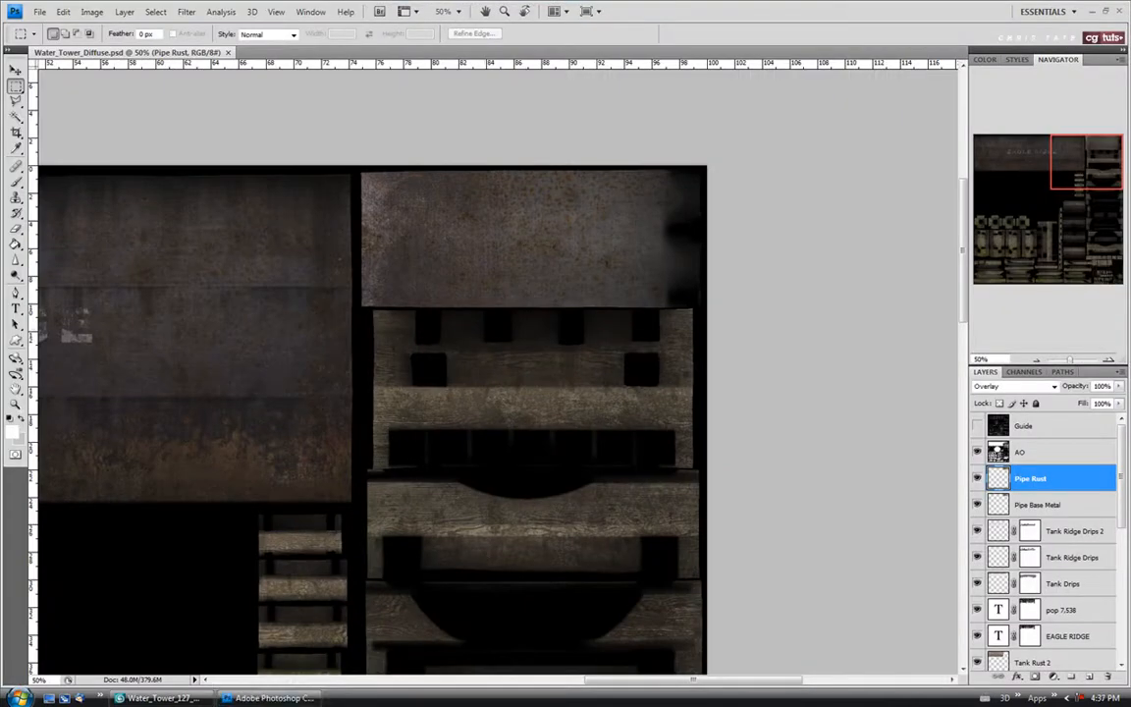
pyautogui.click(15, 404)
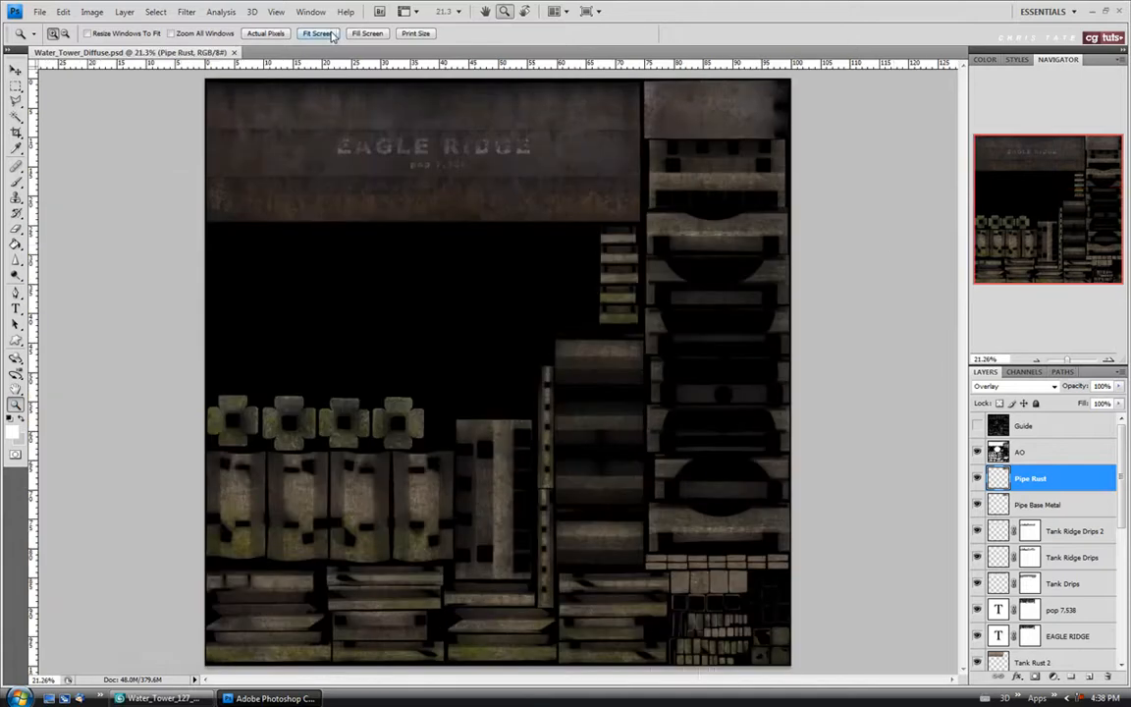
# Give the layer list more room, hide the AO layer, and make the Moss layer active.
pyautogui.click(305, 33)
pyautogui.moveTo(1061, 366); pyautogui.dragTo(1058, 116)
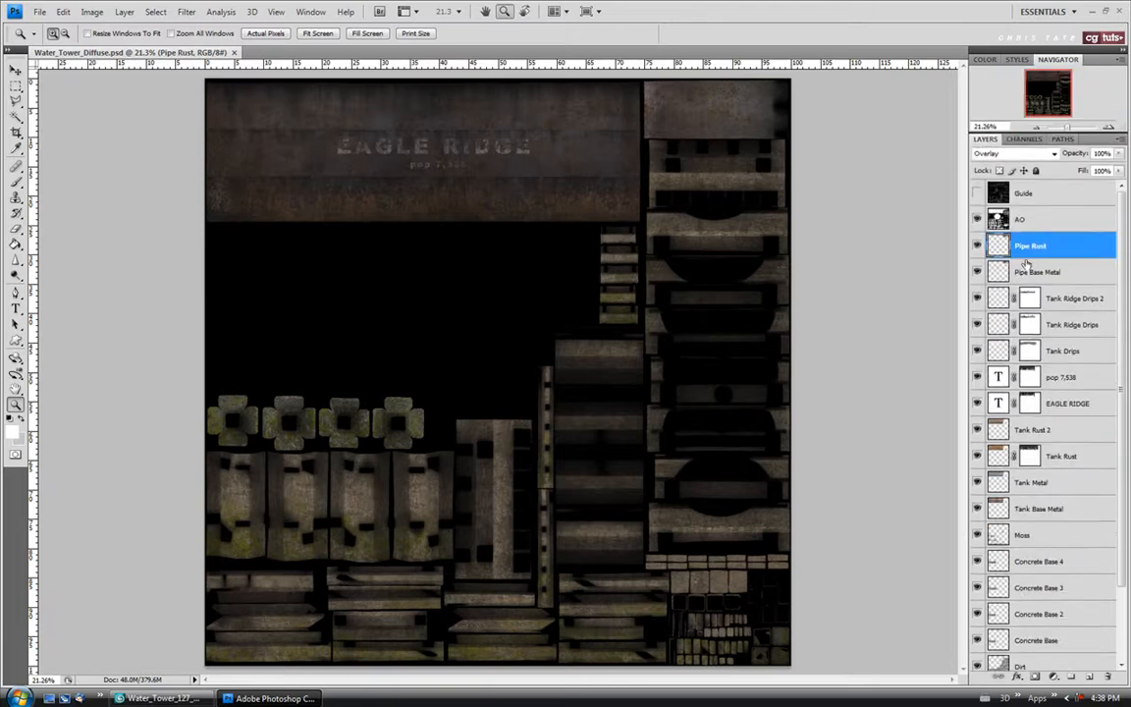
pyautogui.click(977, 220)
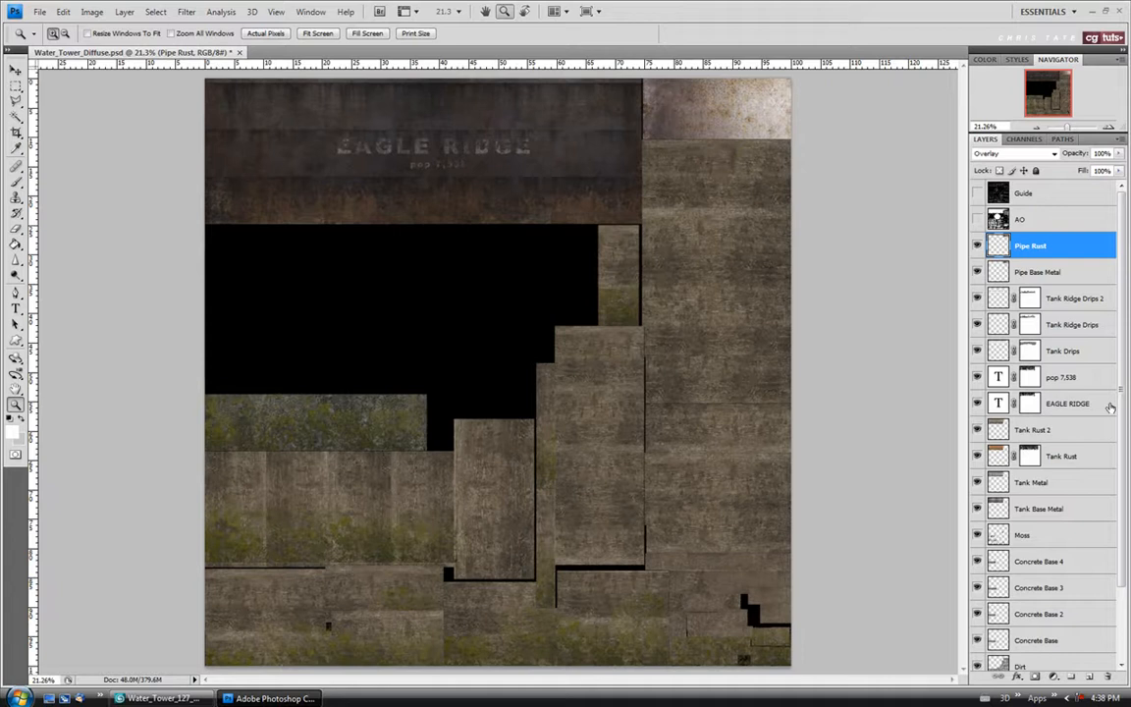
pyautogui.scroll(-1, 1122, 411)
pyautogui.scroll(-3, 1122, 411)
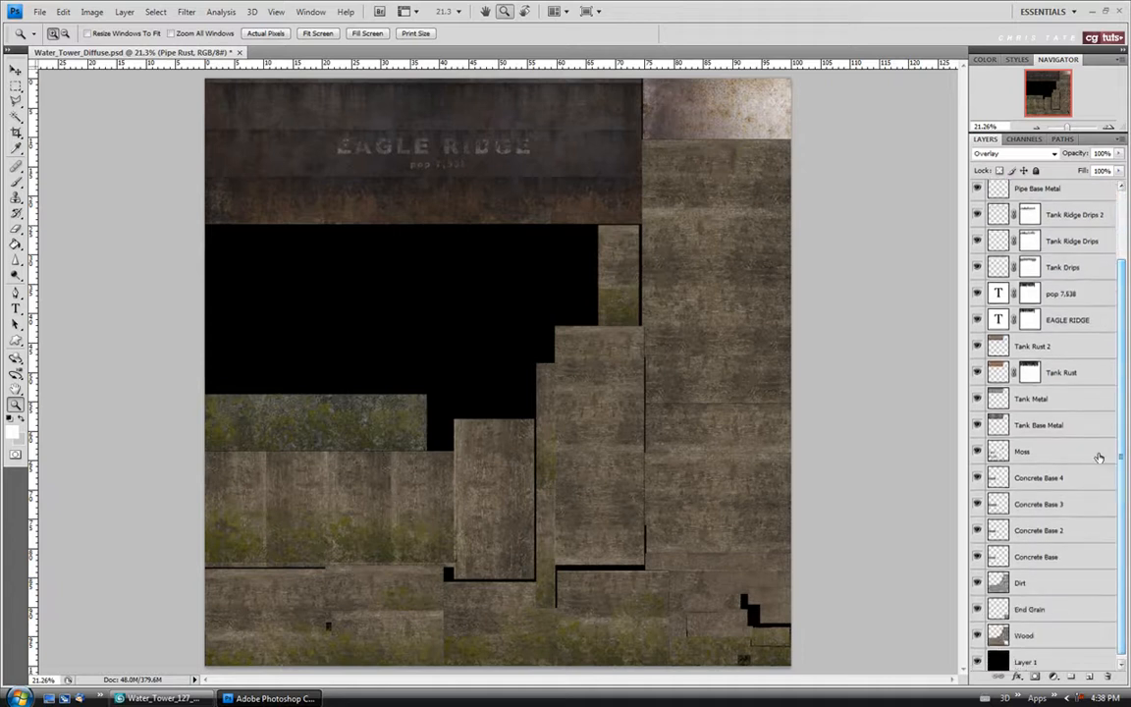
pyautogui.click(1024, 453)
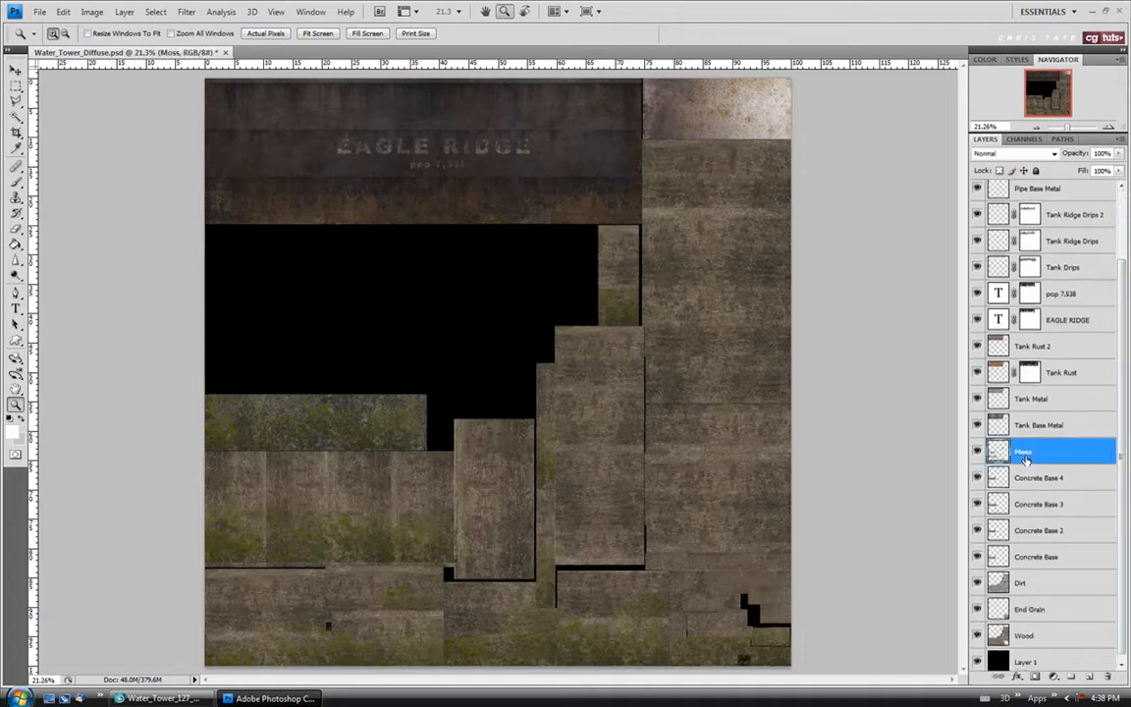
# Select the rectangular mossy wood area at the map's lower edge and copy its moss to a new layer.
pyautogui.click(607, 649)
pyautogui.click(614, 647)
pyautogui.click(638, 629)
pyautogui.click(590, 357)
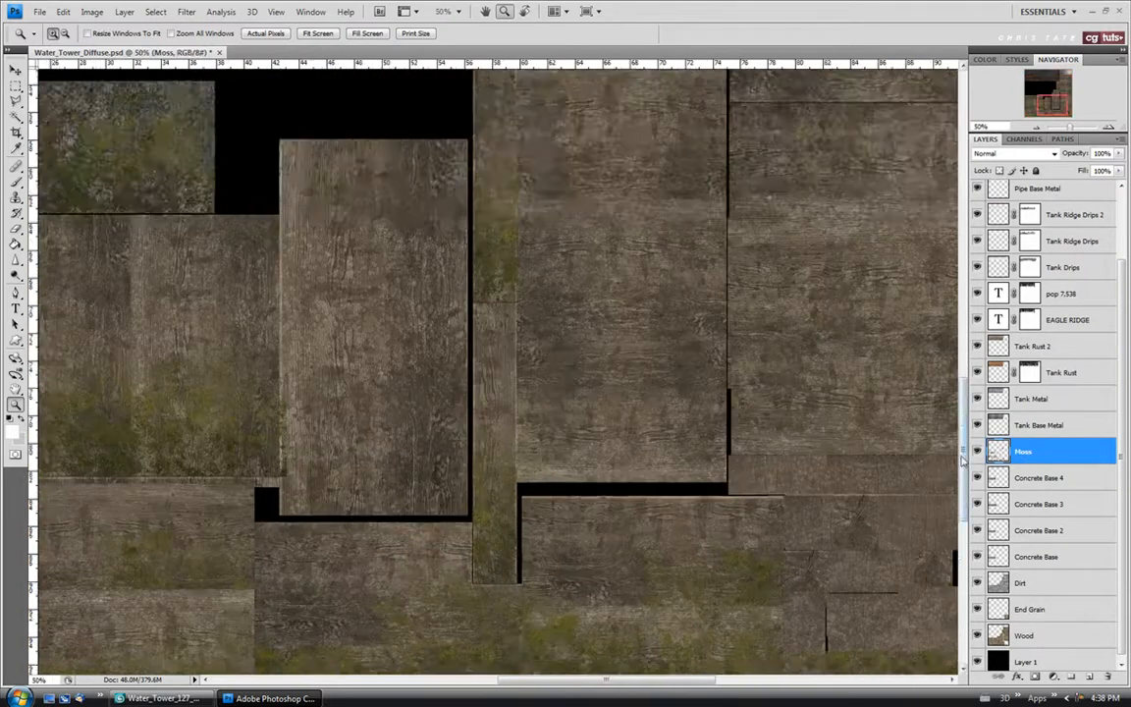
pyautogui.scroll(-3, 491, 324)
pyautogui.click(15, 86)
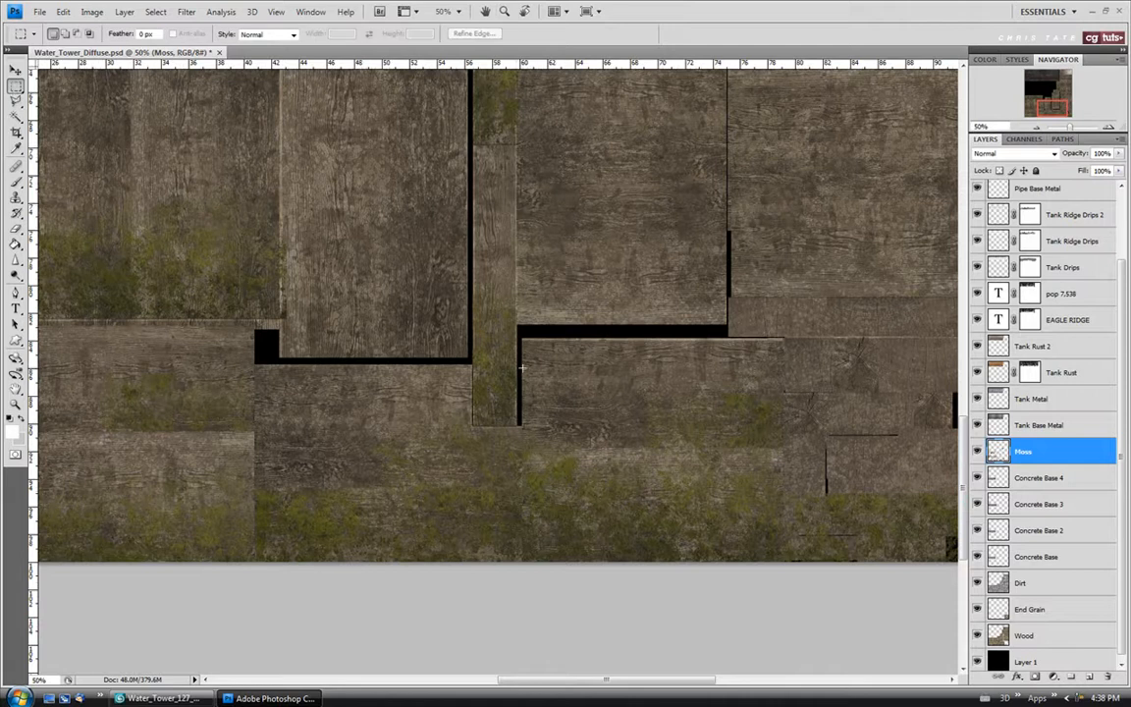
pyautogui.moveTo(769, 563); pyautogui.dragTo(784, 563)
pyautogui.hotkey('ctrl', 'd')
pyautogui.hotkey('ctrl', 'shift', 'd')
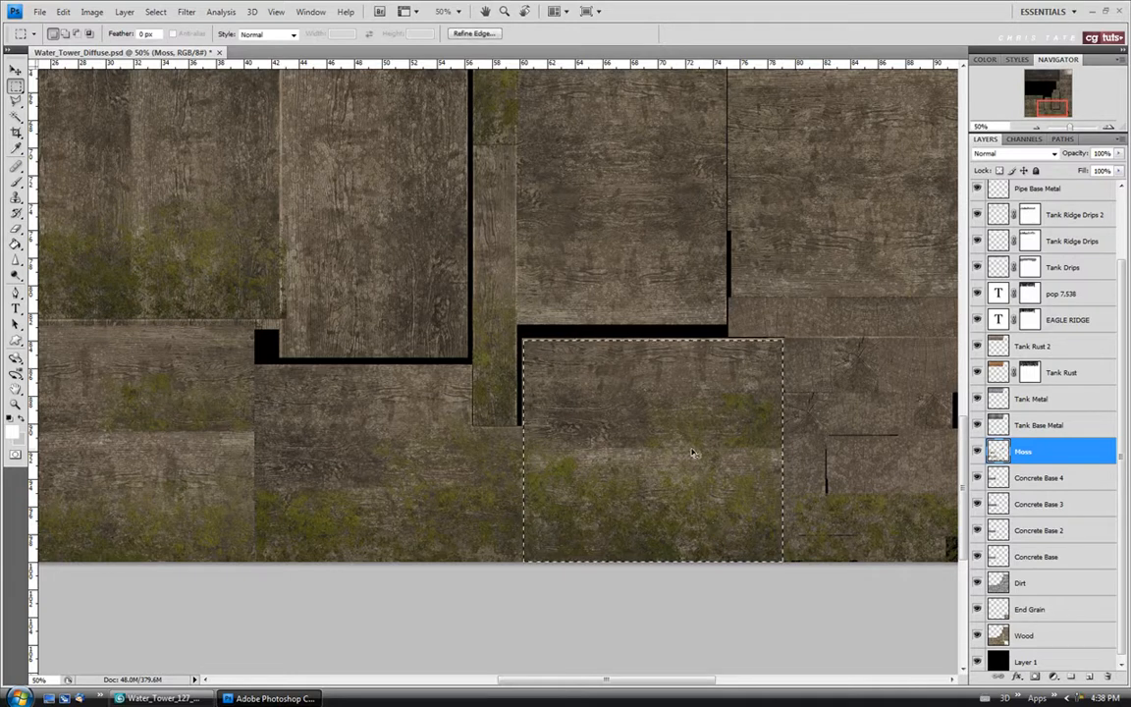
pyautogui.hotkey('ctrl', 'j')
# Move the copied moss onto the pipe texture in the map's upper-right corner and place its layer above Pipe Rust.
pyautogui.press('v')
pyautogui.moveTo(588, 383); pyautogui.dragTo(665, 231)
pyautogui.click(16, 404)
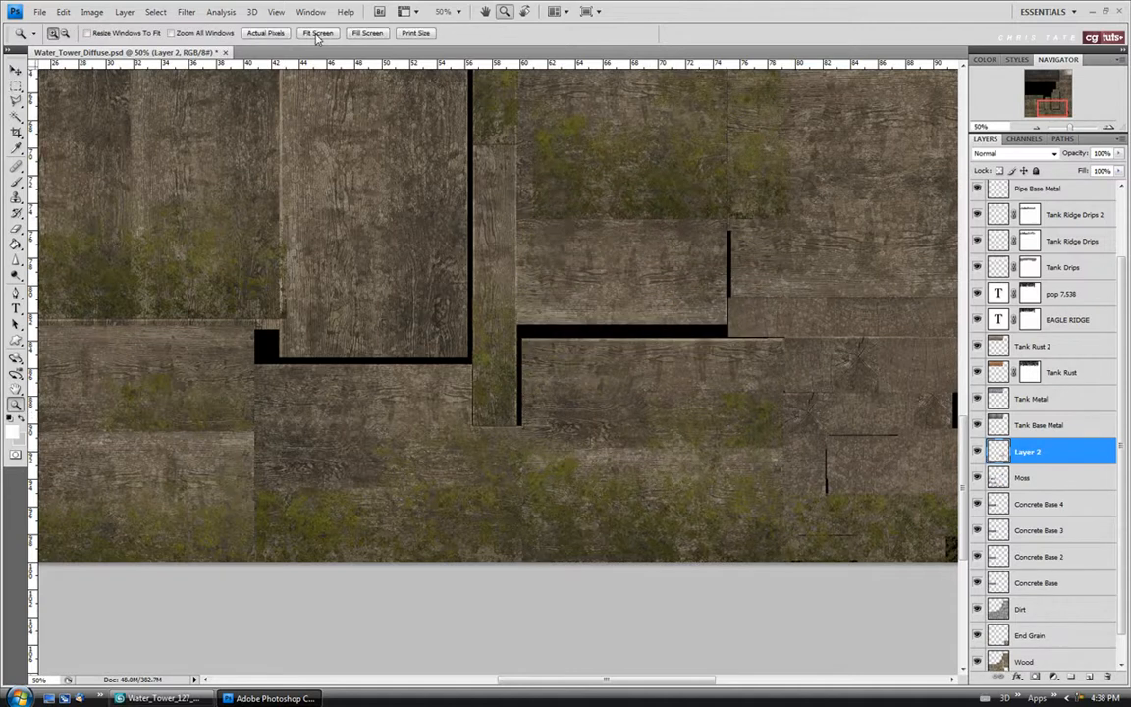
pyautogui.click(317, 35)
pyautogui.click(16, 71)
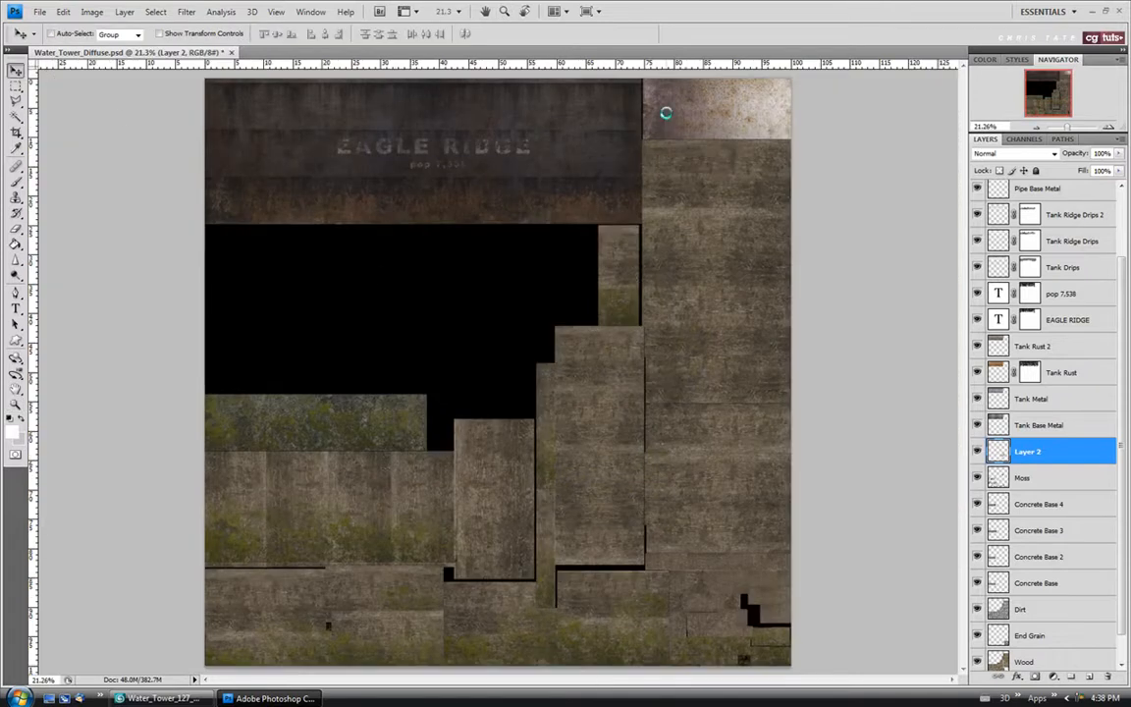
pyautogui.moveTo(1120, 460); pyautogui.dragTo(1119, 393)
pyautogui.moveTo(1049, 299); pyautogui.dragTo(1033, 248)
# Shift the moss copy slightly down and toward the left edge of the pipe texture.
pyautogui.press('z')
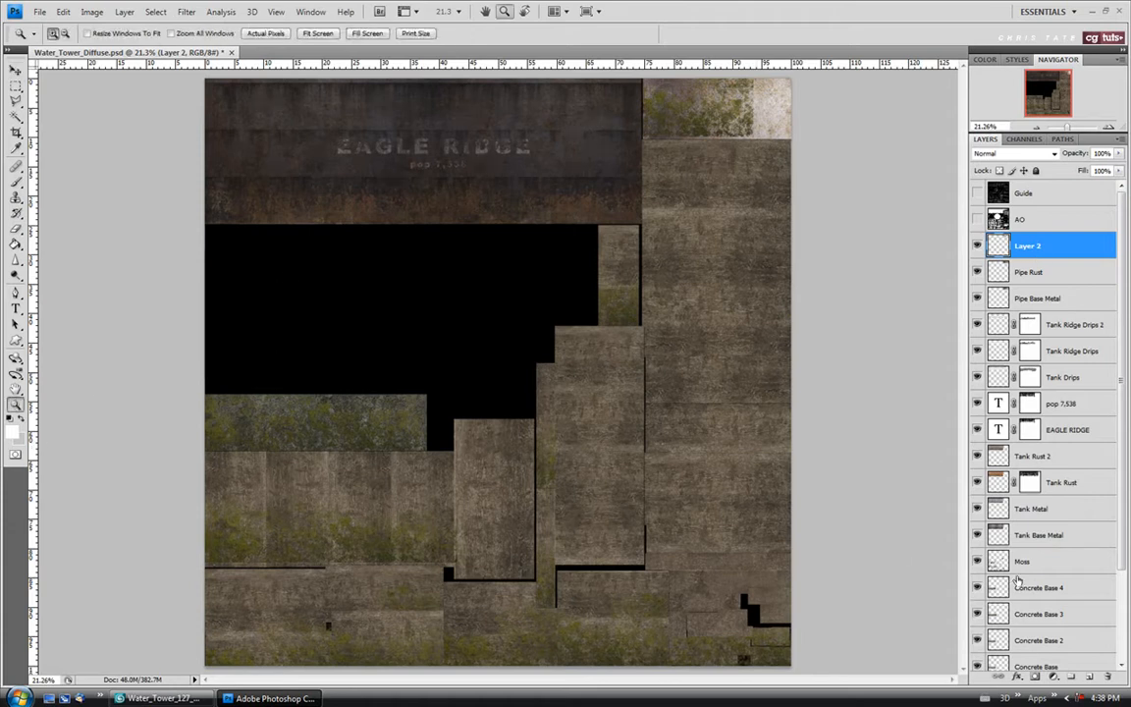
pyautogui.click(776, 110)
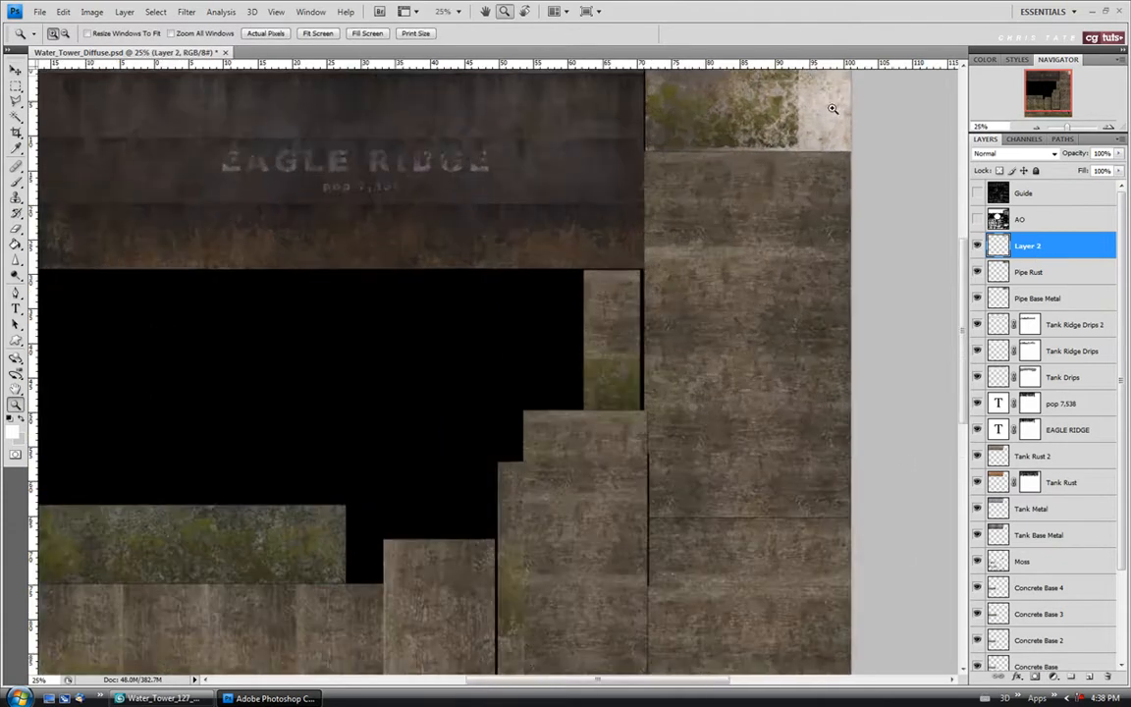
pyautogui.scroll(2, 962, 244)
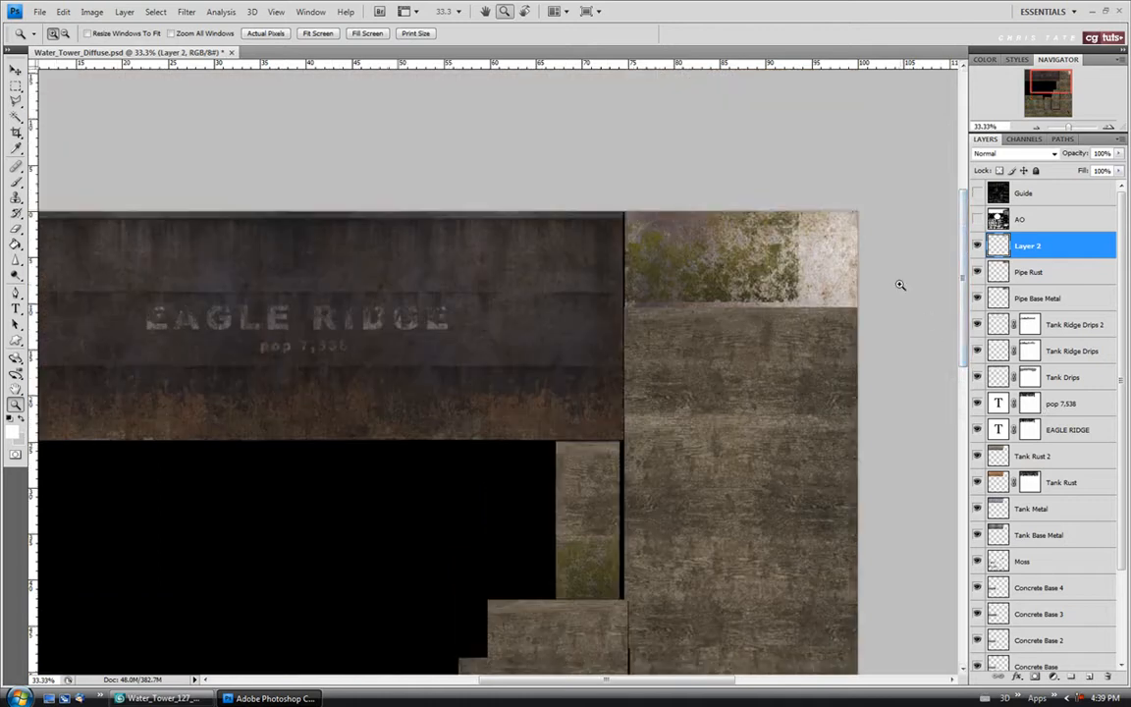
pyautogui.click(889, 234)
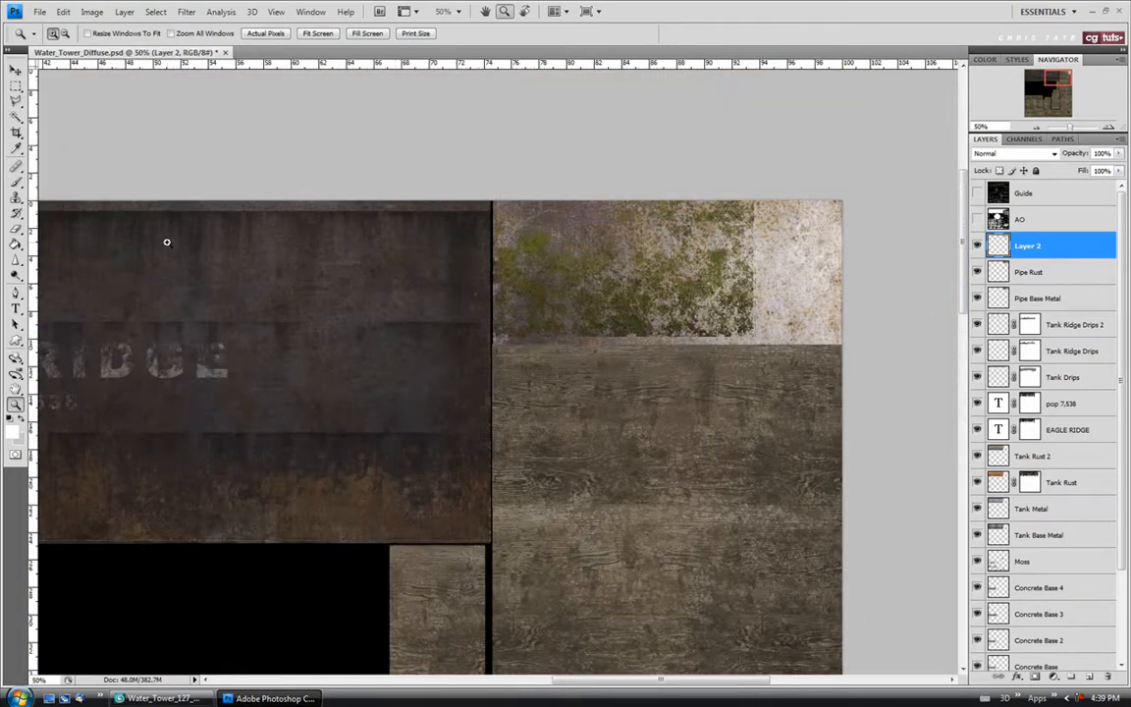
pyautogui.click(16, 68)
pyautogui.moveTo(657, 279); pyautogui.dragTo(652, 295)
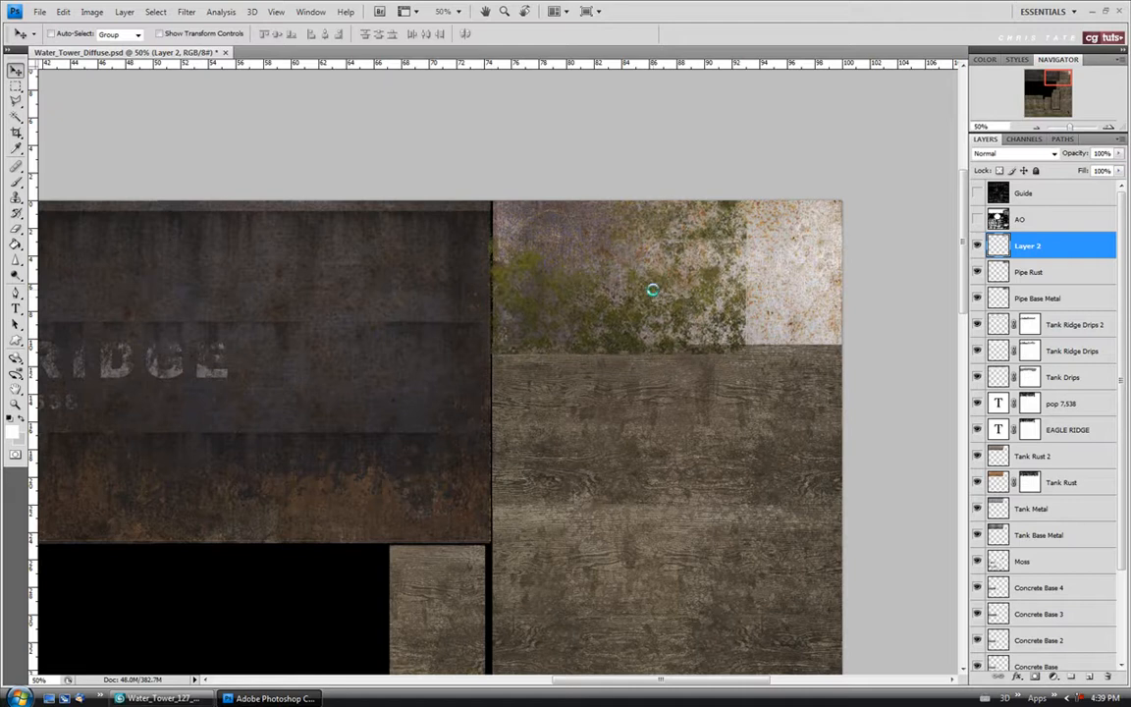
# Rotate the moss copy 90° clockwise and position it along the left end of the pipe texture.
pyautogui.hotkey('ctrl', 't')
pyautogui.rightClick(643, 294)
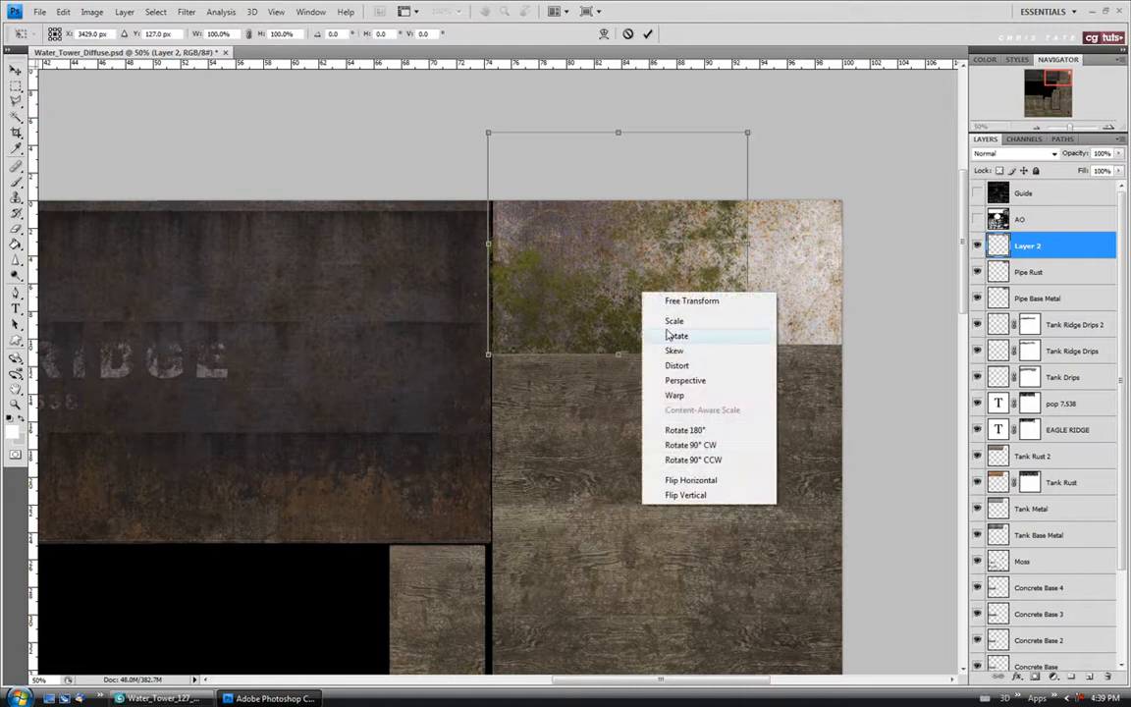
pyautogui.click(670, 439)
pyautogui.moveTo(640, 256); pyautogui.dragTo(623, 317)
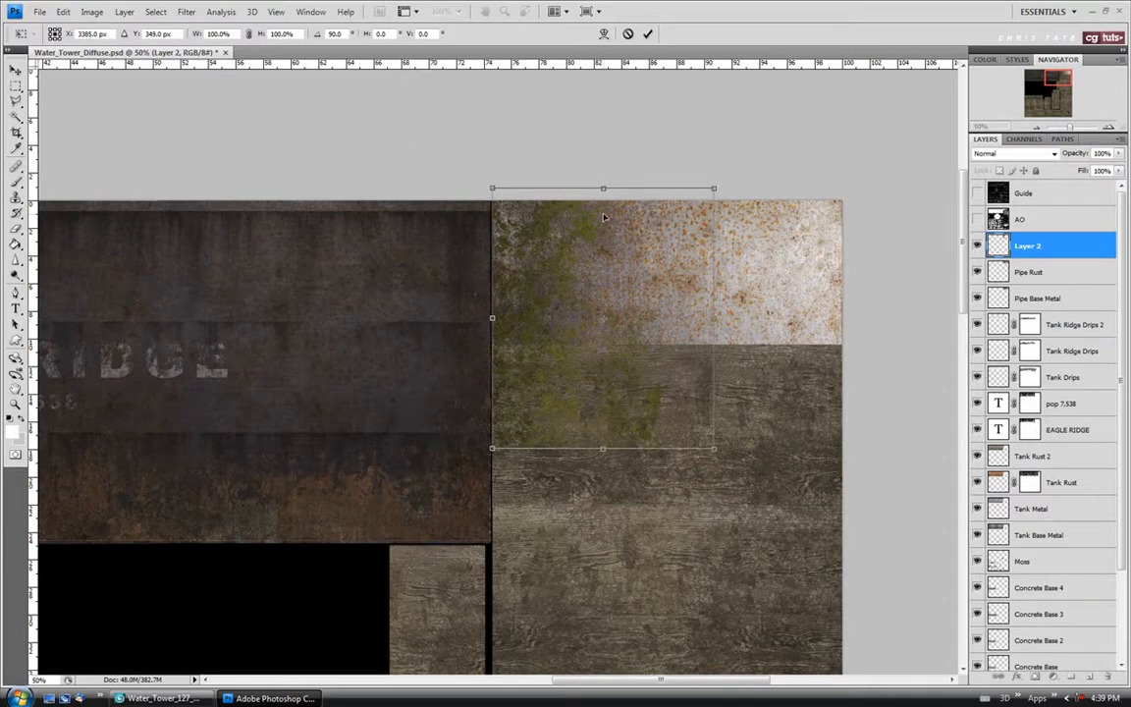
pyautogui.moveTo(603, 298); pyautogui.dragTo(605, 232)
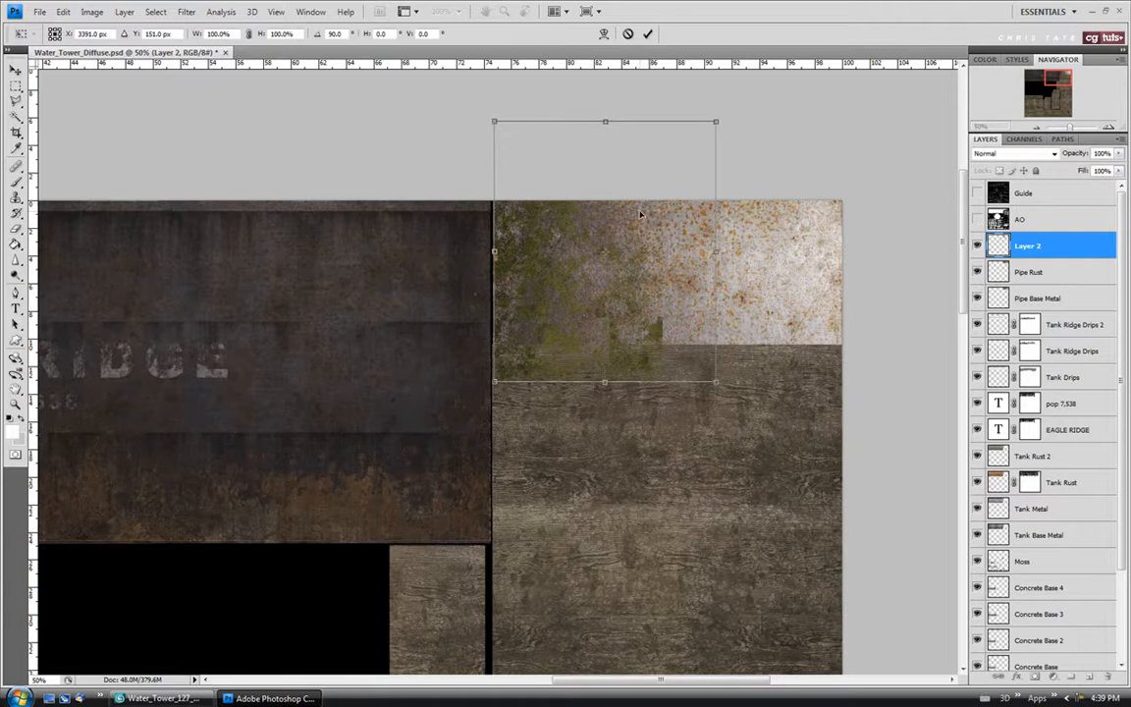
pyautogui.moveTo(630, 240); pyautogui.dragTo(628, 304)
pyautogui.press('Return')
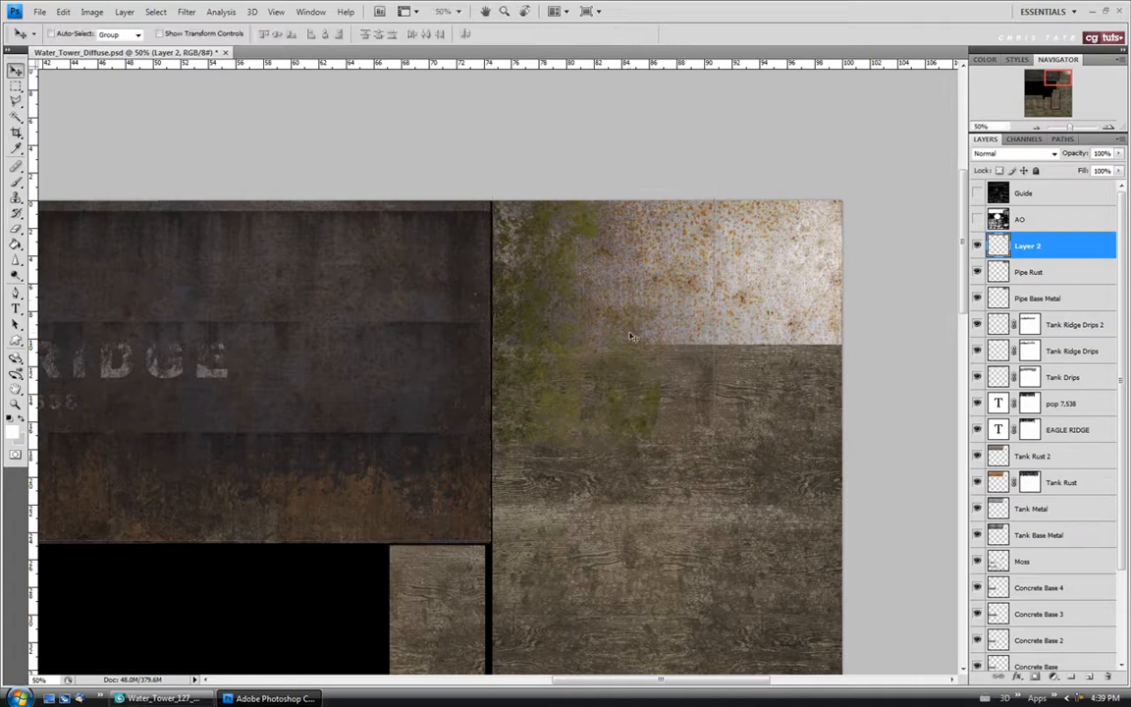
# Using the Guide layer as reference, select the pipe's rectangle and delete all moss on Layer 2 outside it.
pyautogui.press('m')
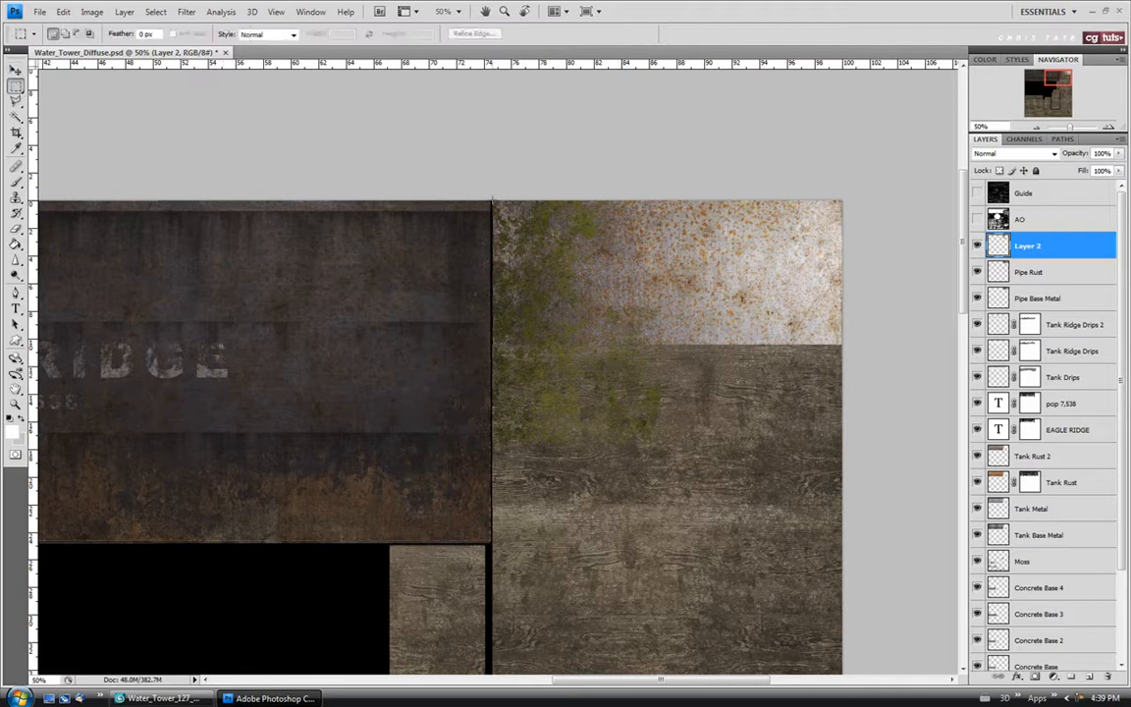
pyautogui.click(978, 192)
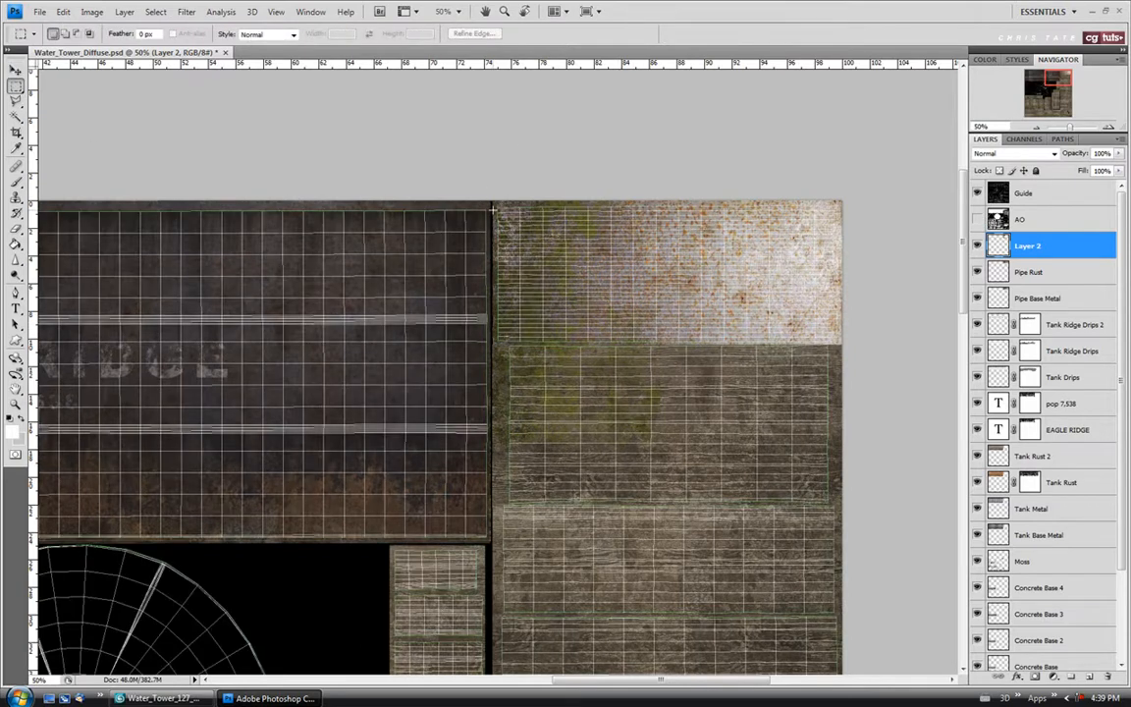
pyautogui.moveTo(492, 200); pyautogui.dragTo(891, 344)
pyautogui.hotkey('ctrl', 'shift', 'i')
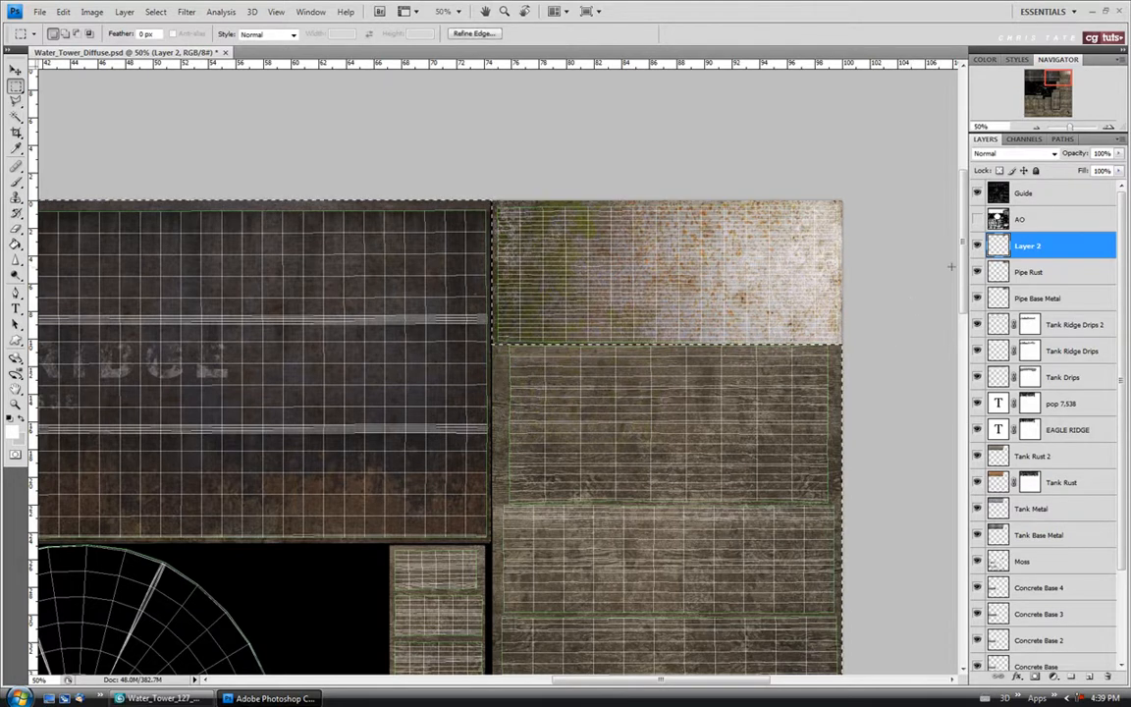
pyautogui.hotkey('ctrl', 'd')
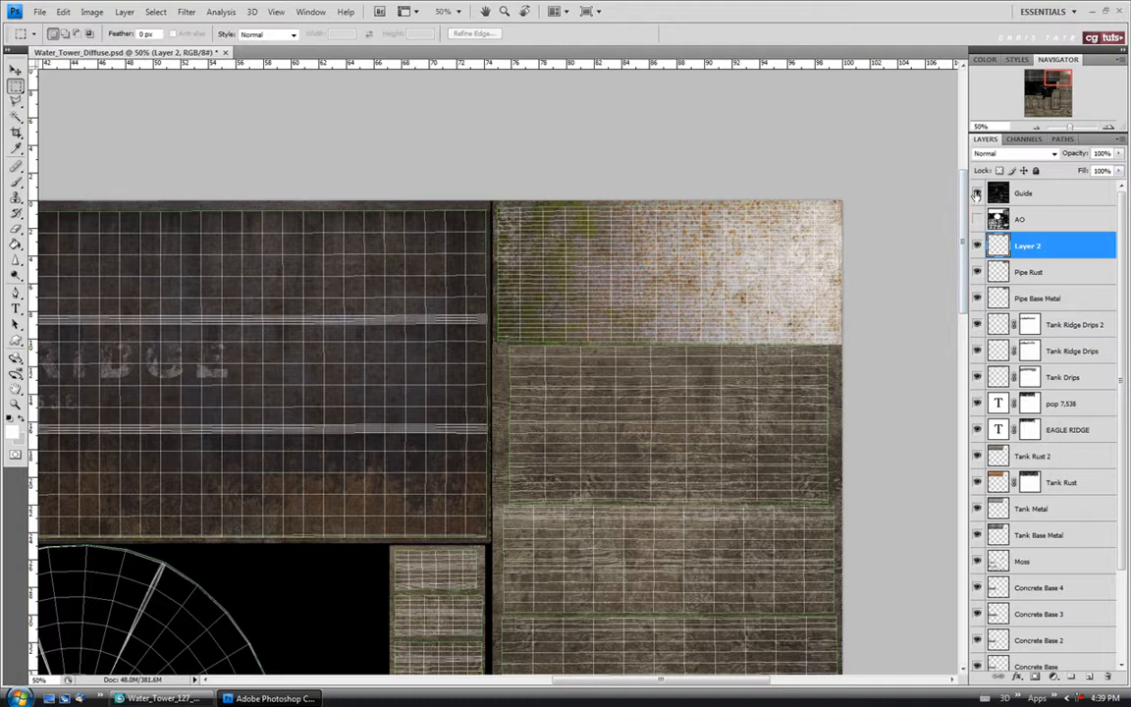
# Hide the Guide layer and save Water_Tower_Diffuse.psd.
pyautogui.click(976, 194)
pyautogui.click(39, 11)
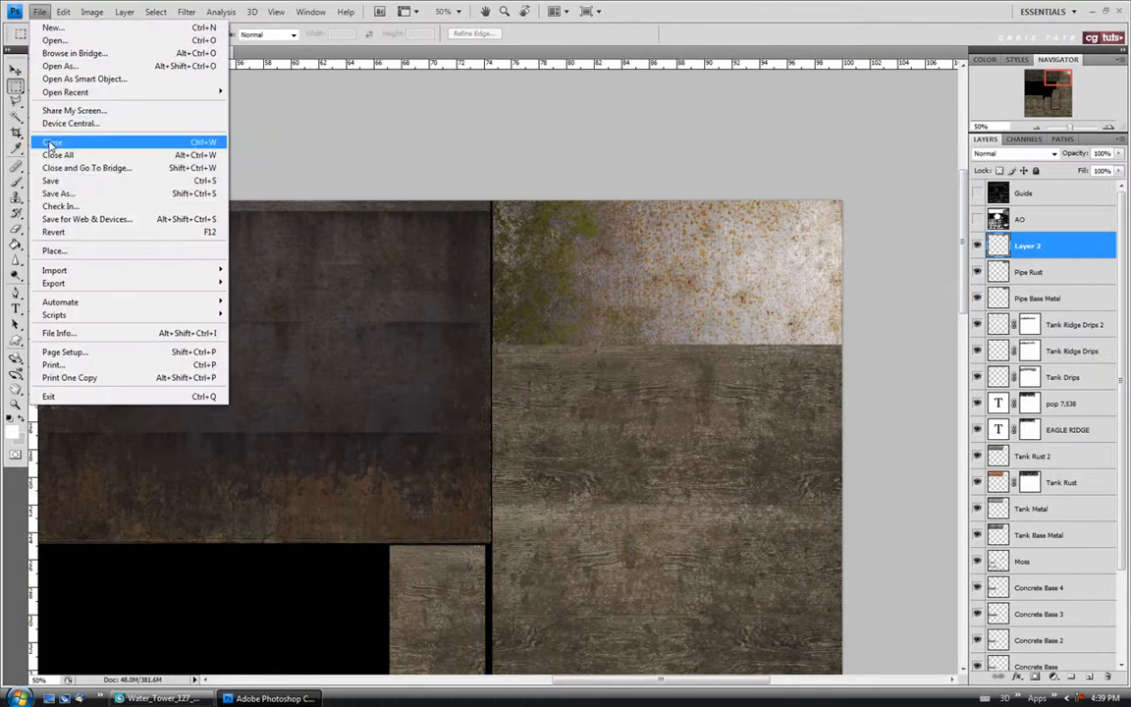
pyautogui.click(48, 180)
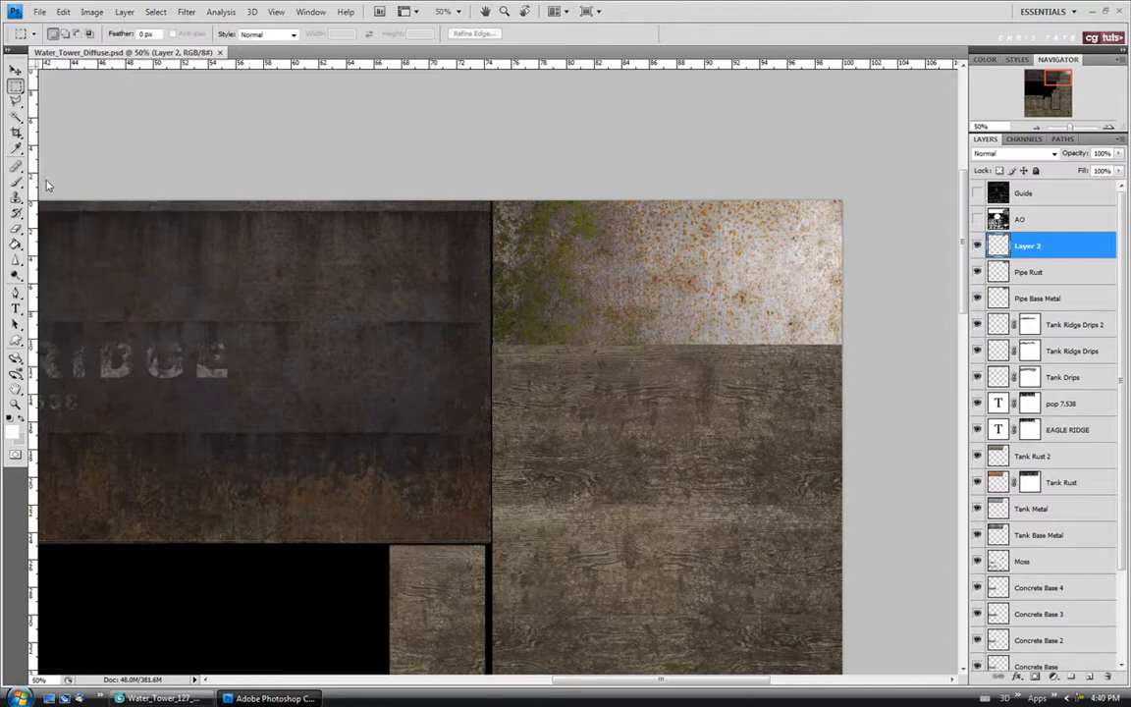
# Switch to 3ds Max and examine the moss at the base of the pipe from several angles in Perspective.
pyautogui.hotkey('alt', 'Tab')
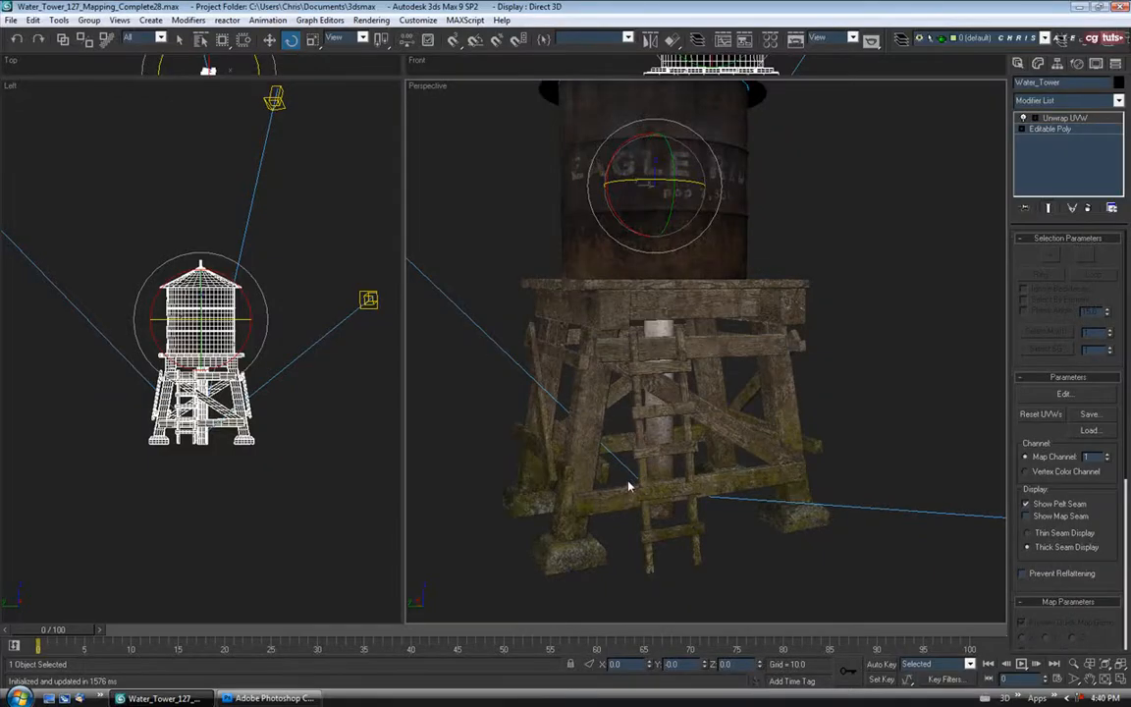
pyautogui.scroll(8, 672, 300)
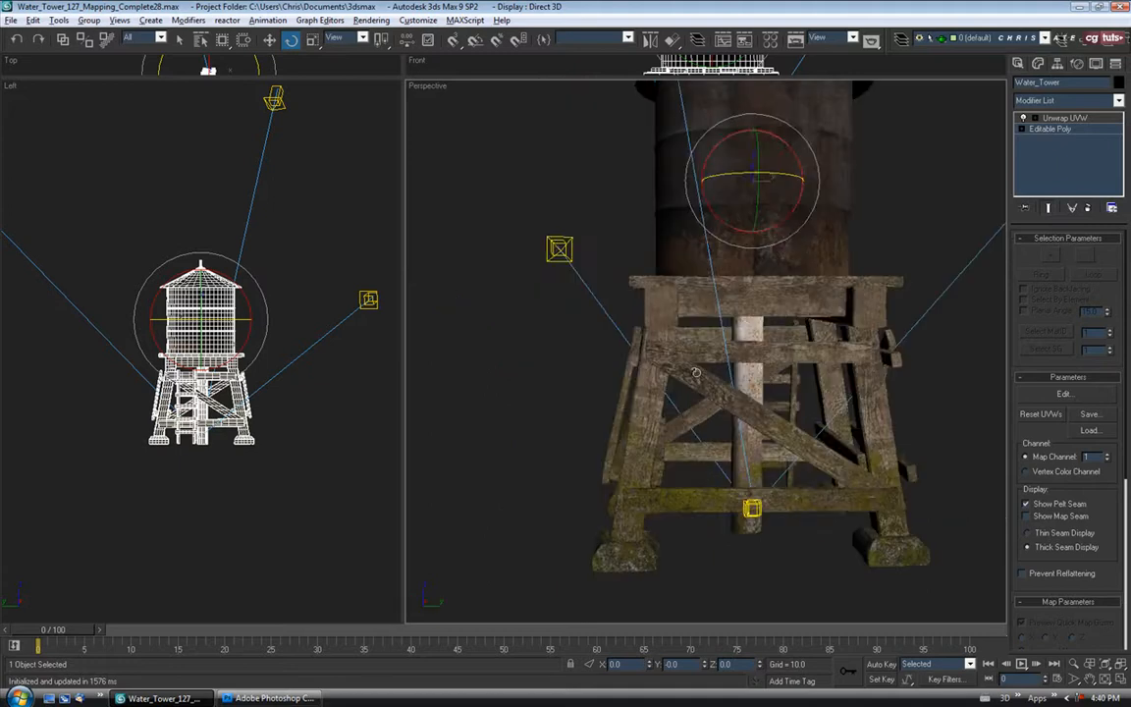
pyautogui.moveTo(672, 299); pyautogui.dragTo(617, 344)
pyautogui.scroll(4, 705, 367)
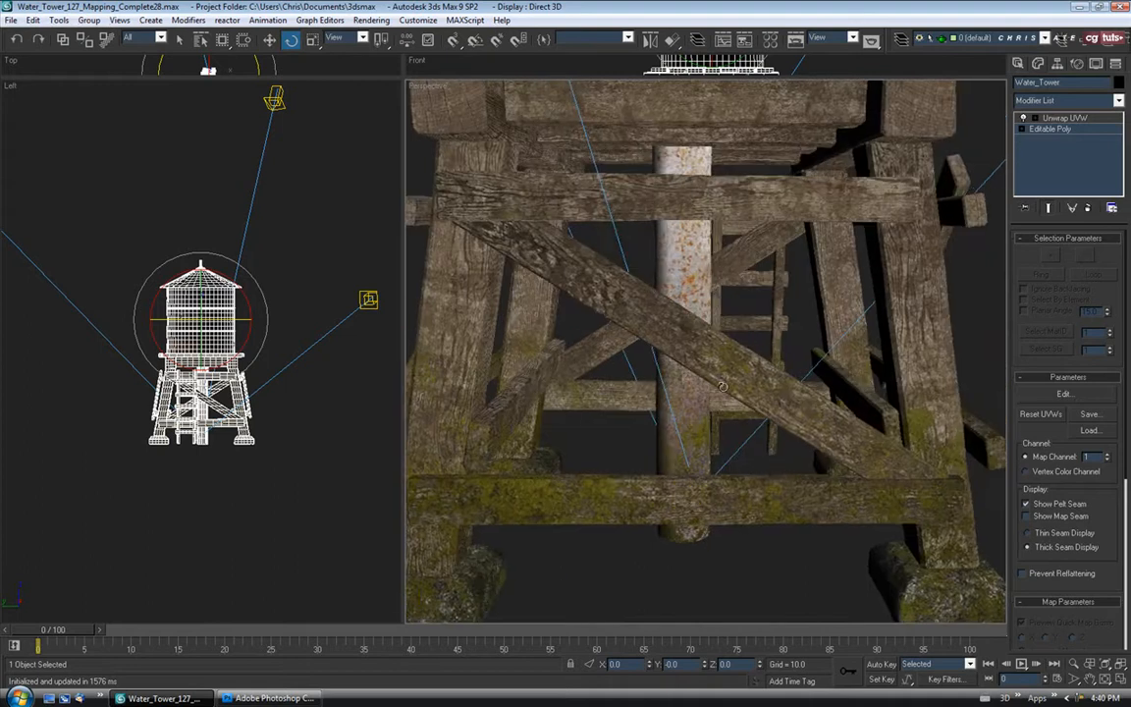
pyautogui.moveTo(603, 461); pyautogui.dragTo(546, 475)
# In Photoshop, add a mask to Layer 2 and paint out stray moss with a black 100 px brush at 100% opacity.
pyautogui.click(257, 698)
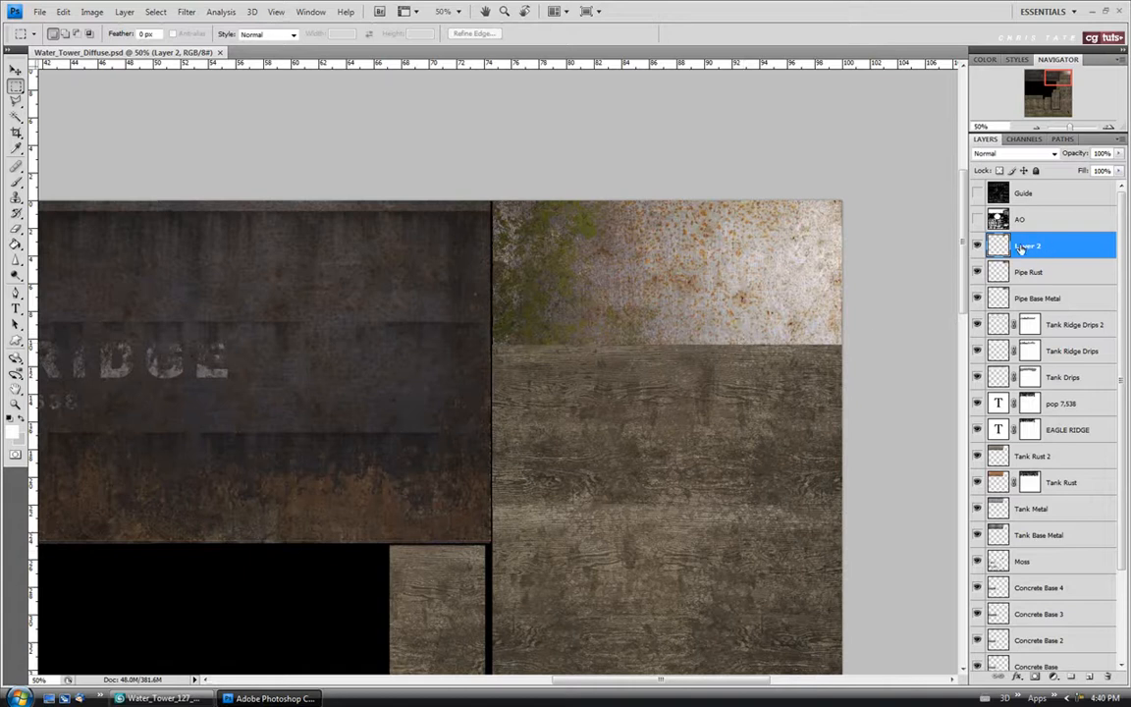
pyautogui.click(1035, 677)
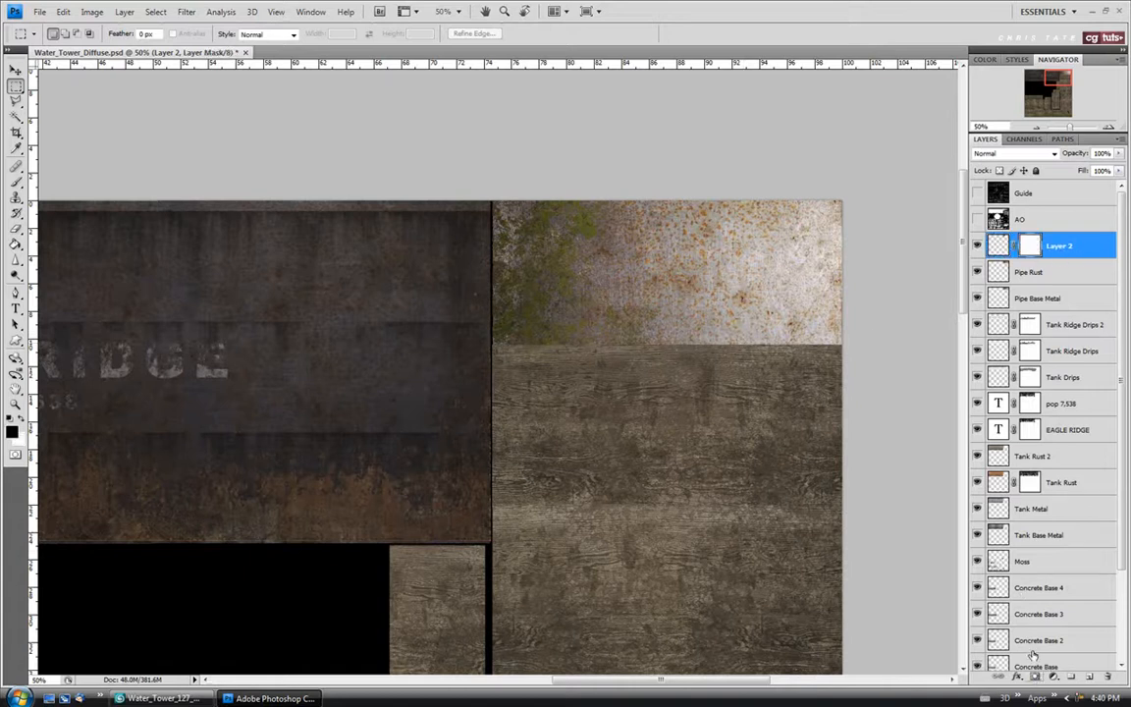
pyautogui.click(16, 182)
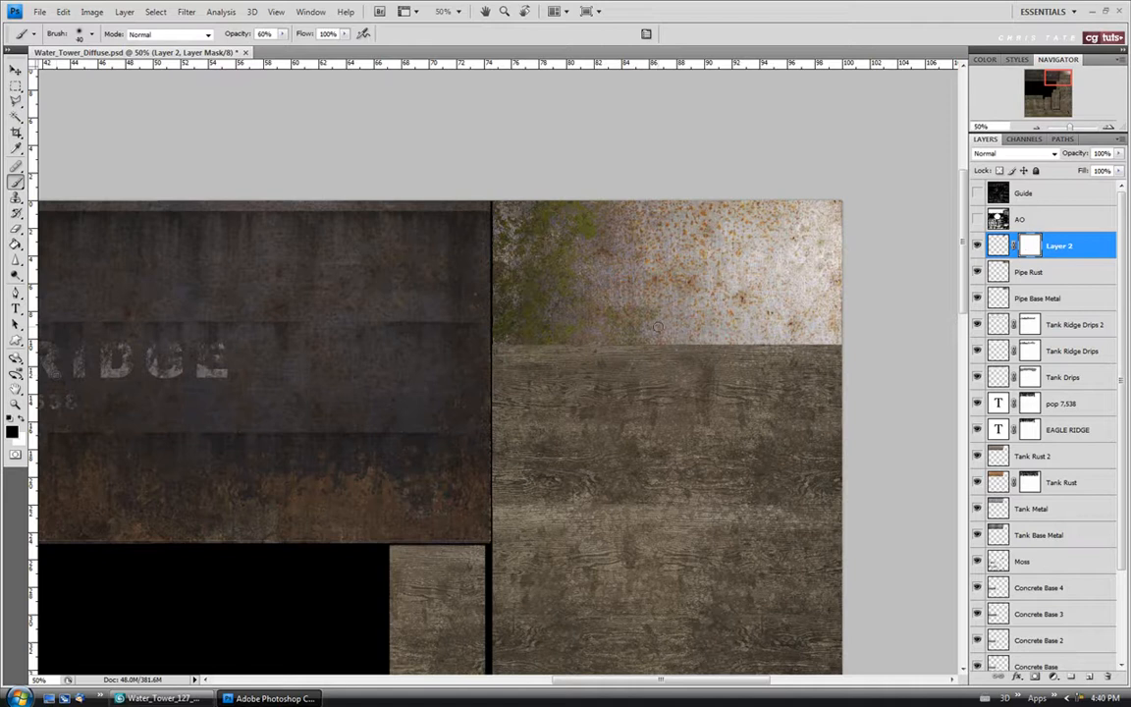
pyautogui.press(']')
pyautogui.press(']')
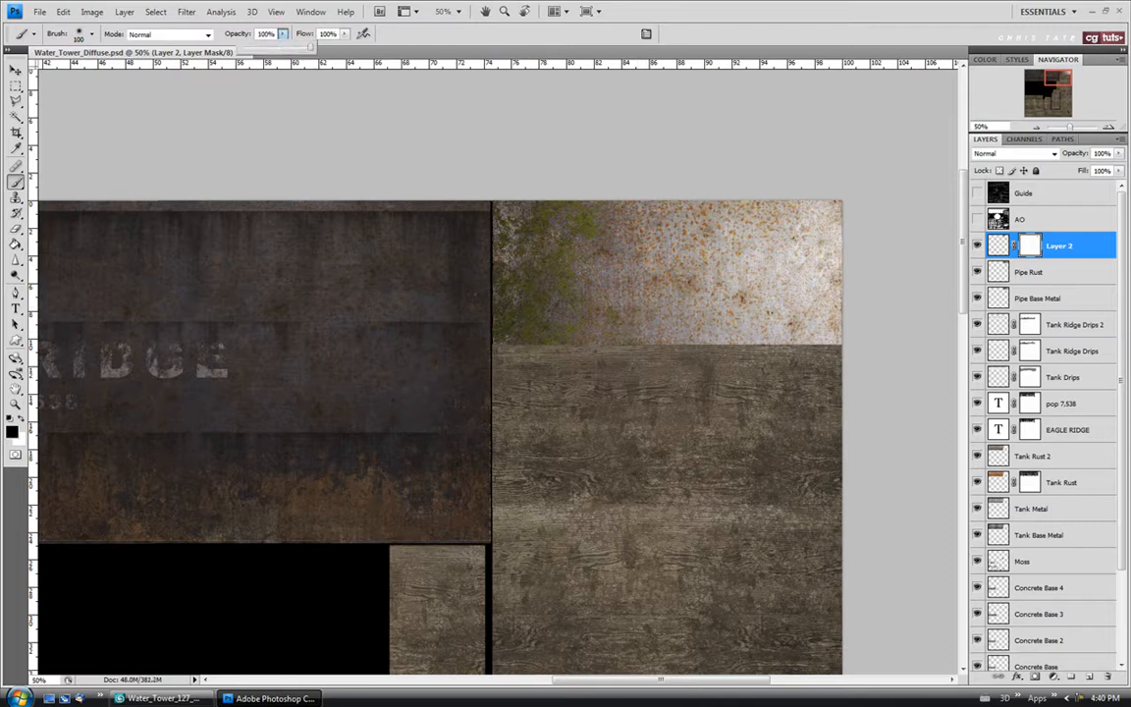
pyautogui.press('0')
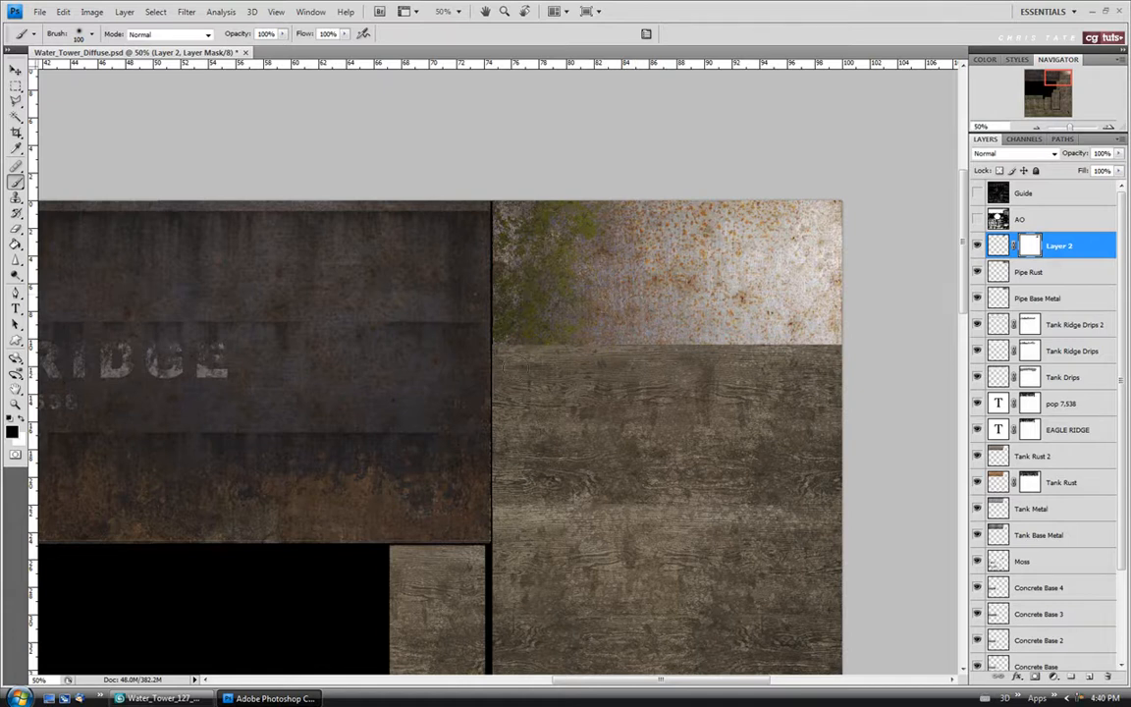
# Target Layer 2's image instead of its mask, show the AO layer, and save the diffuse map.
pyautogui.click(996, 244)
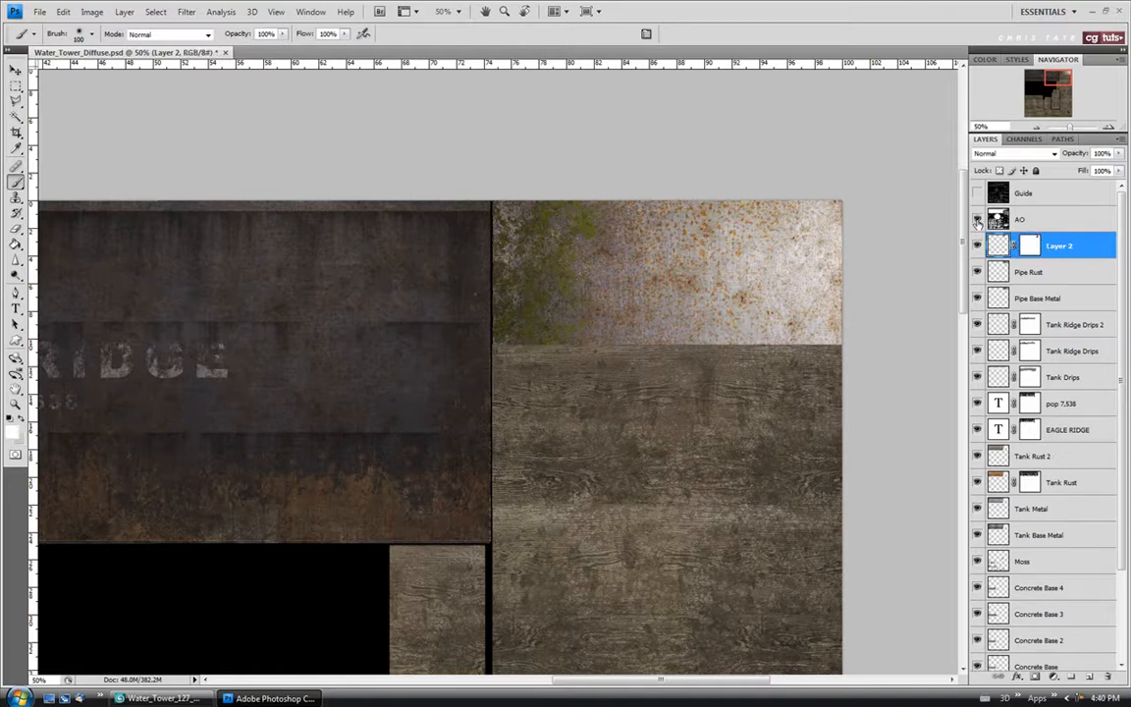
pyautogui.click(977, 219)
pyautogui.click(40, 12)
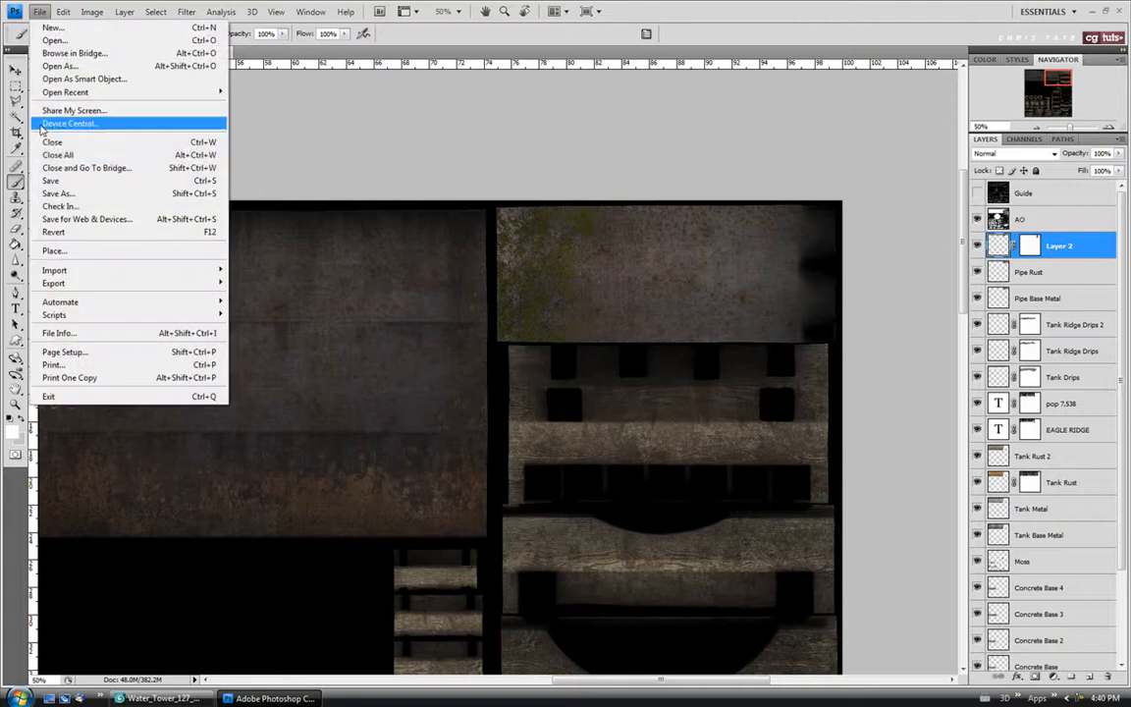
pyautogui.click(44, 179)
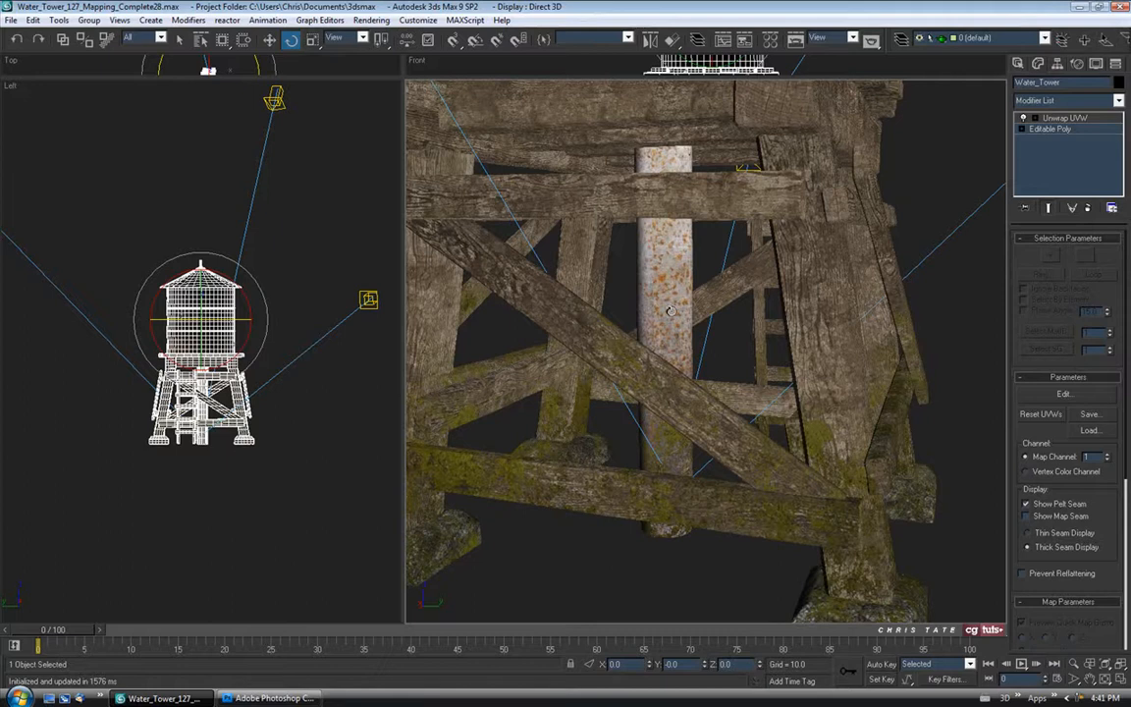
# Frame the tower's wooden base and ladder in the Perspective viewport and switch that view to ActiveShade.
pyautogui.moveTo(703, 350); pyautogui.dragTo(615, 398)
pyautogui.scroll(-4, 677, 392)
pyautogui.moveTo(693, 412); pyautogui.dragTo(693, 465)
pyautogui.rightClick(418, 84)
pyautogui.moveTo(523, 103)
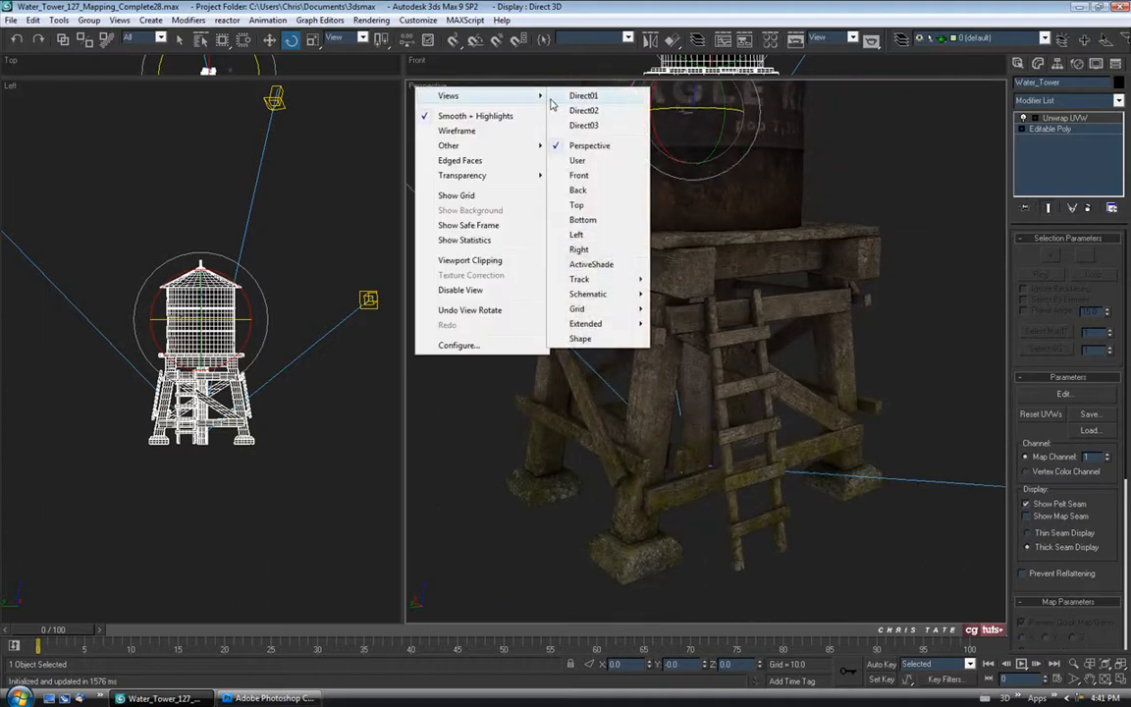
pyautogui.click(609, 261)
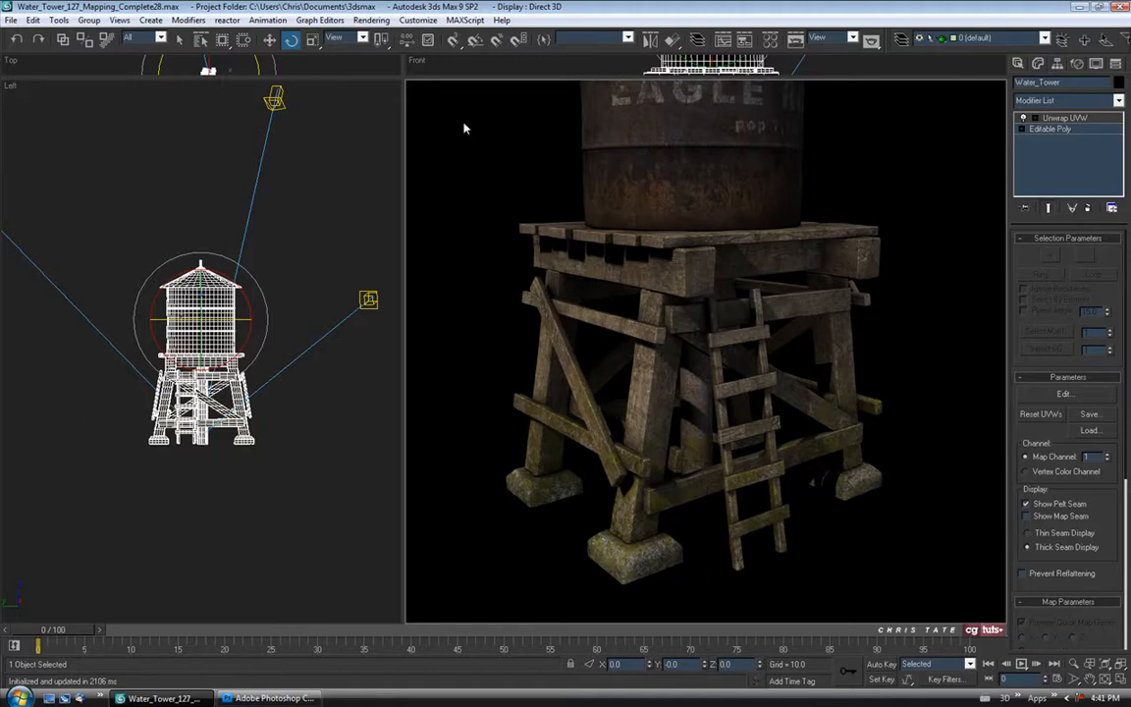
# Save the scene as the next incremental version, Water_Tower_127_Mapping_Complete29.
pyautogui.click(10, 20)
pyautogui.click(39, 117)
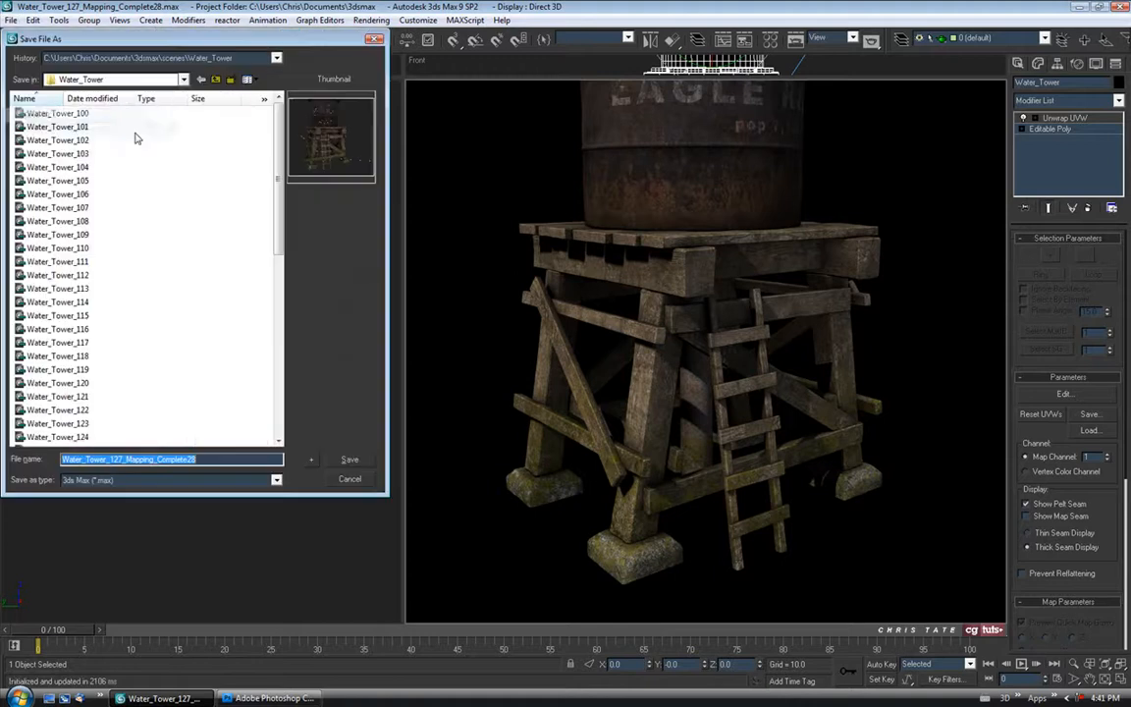
pyautogui.click(313, 456)
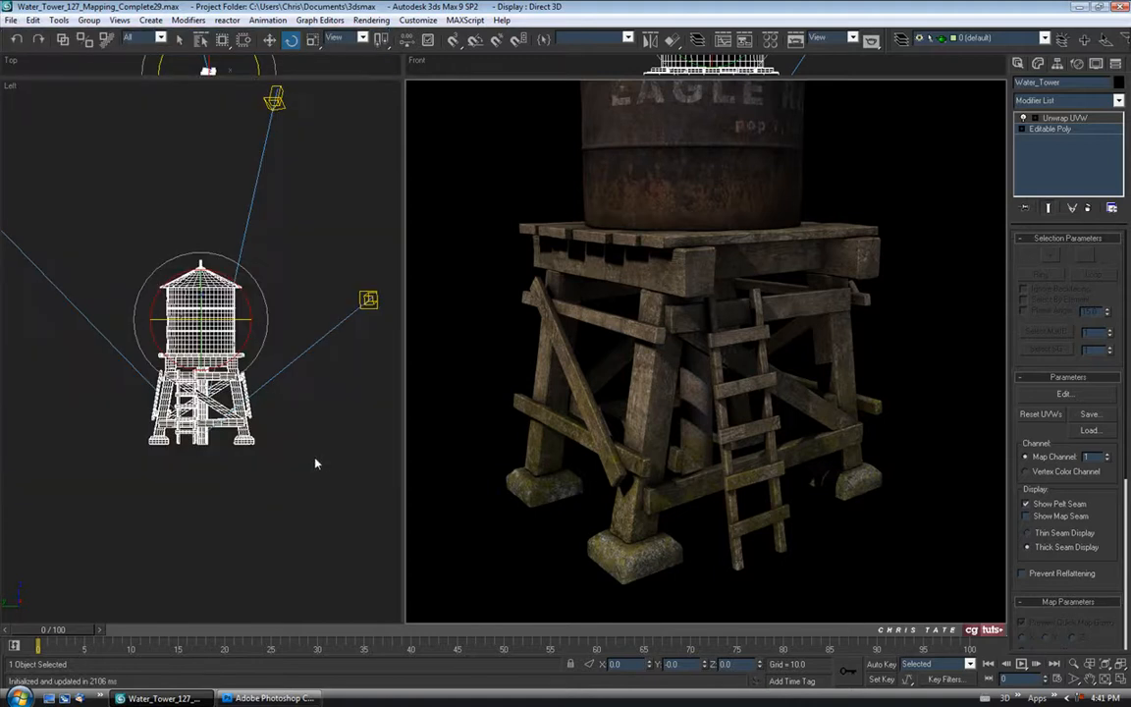
# Switch to Photoshop, merge Layer 2 with the Moss layer, and name the merged layer Moss.
pyautogui.click(267, 698)
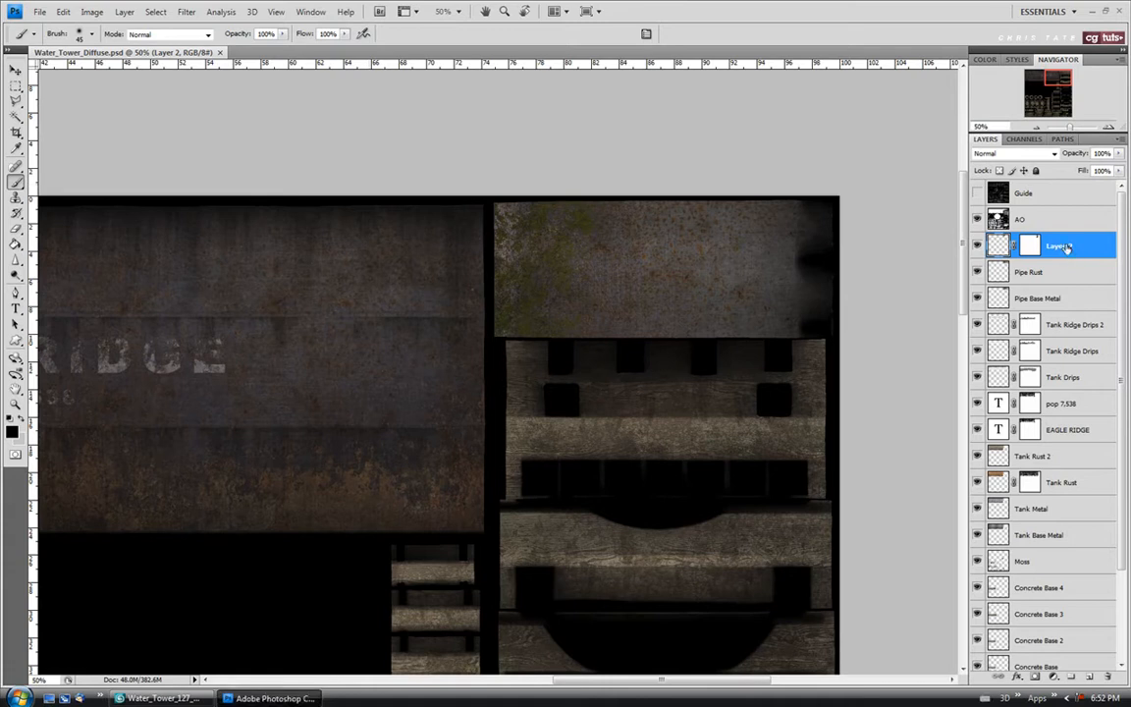
pyautogui.keyDown('ctrl'); pyautogui.click(1036, 563); pyautogui.keyUp('ctrl')
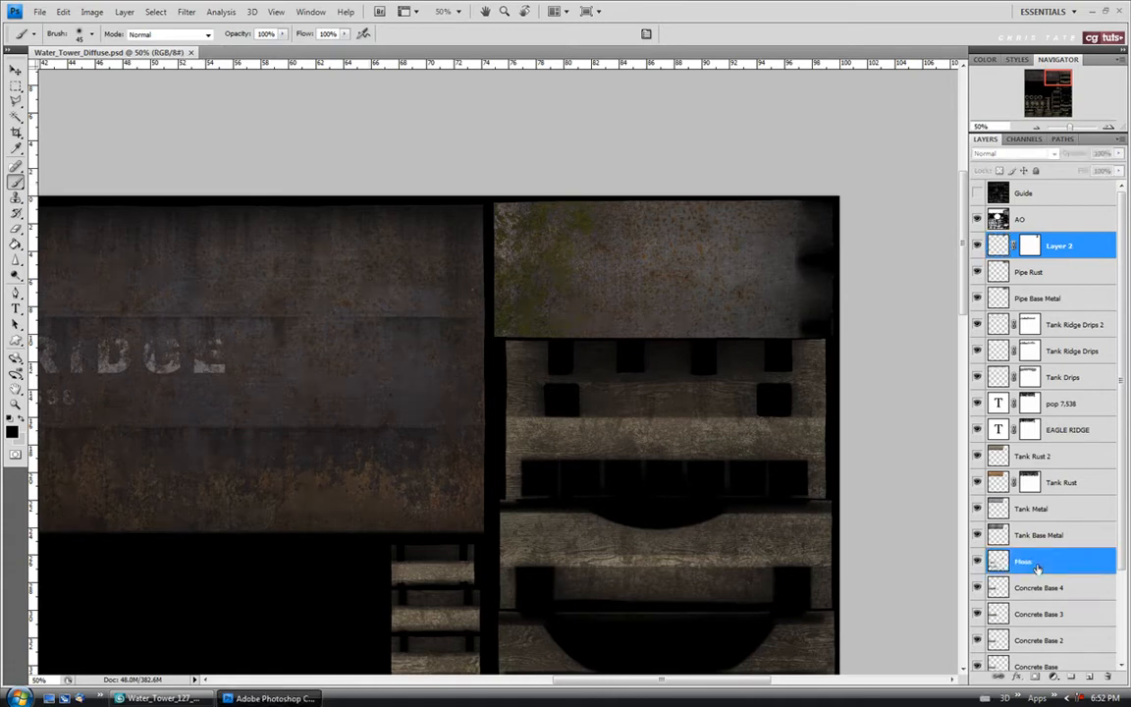
pyautogui.hotkey('ctrl', 'e')
pyautogui.doubleClick(1028, 246)
pyautogui.write('Moss')
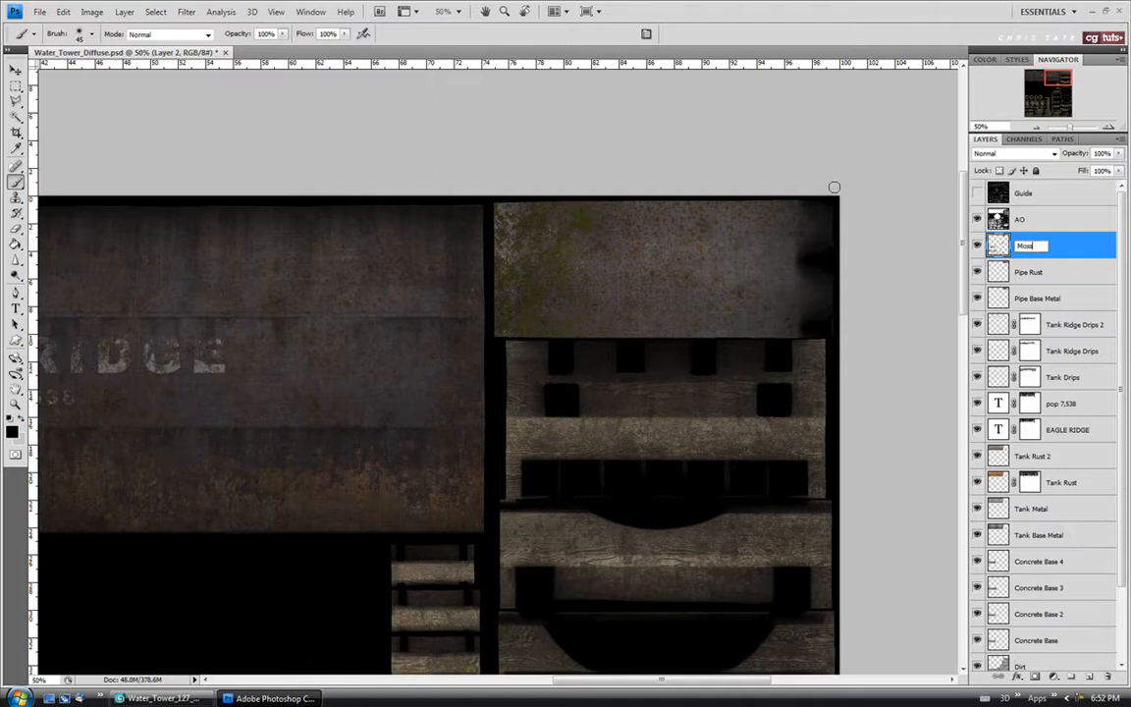
pyautogui.click(1046, 272)
pyautogui.click(1046, 245)
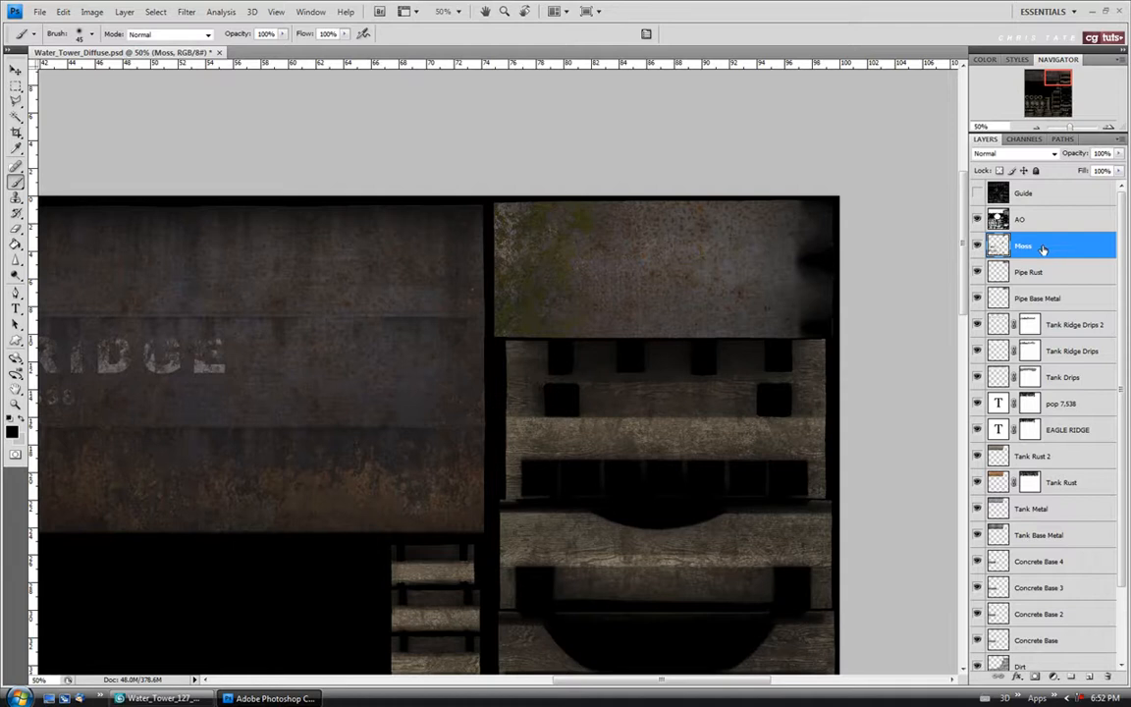
# Fit the whole diffuse map on screen and show the Guide layer.
pyautogui.click(16, 404)
pyautogui.click(317, 33)
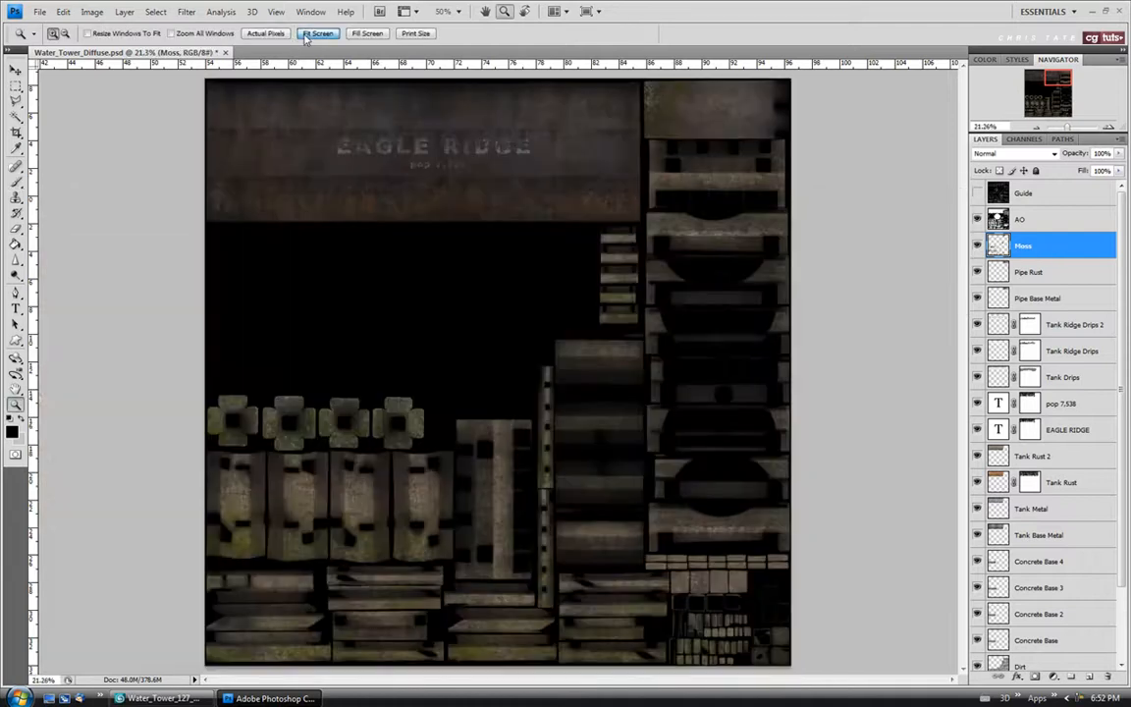
pyautogui.click(977, 192)
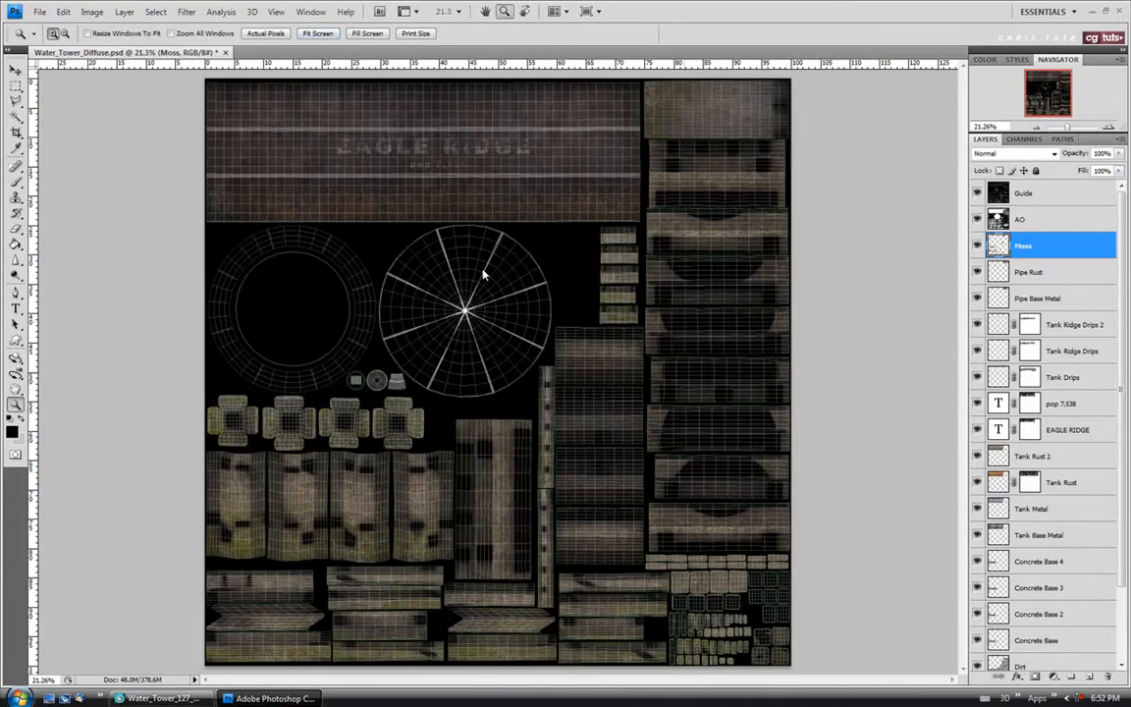
# Open Metal_1.jpg, copy the entire image, close it, and paste it into Water_Tower_Diffuse.psd above the Moss layer.
pyautogui.click(40, 11)
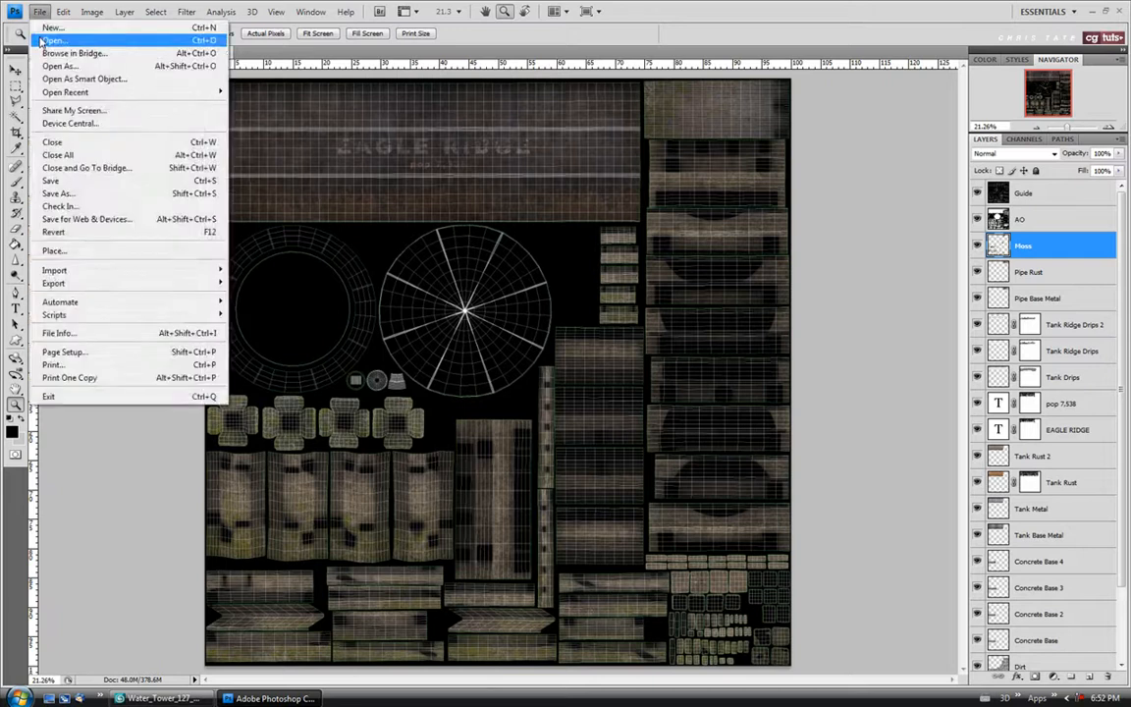
pyautogui.click(50, 40)
pyautogui.click(682, 293)
pyautogui.click(714, 403)
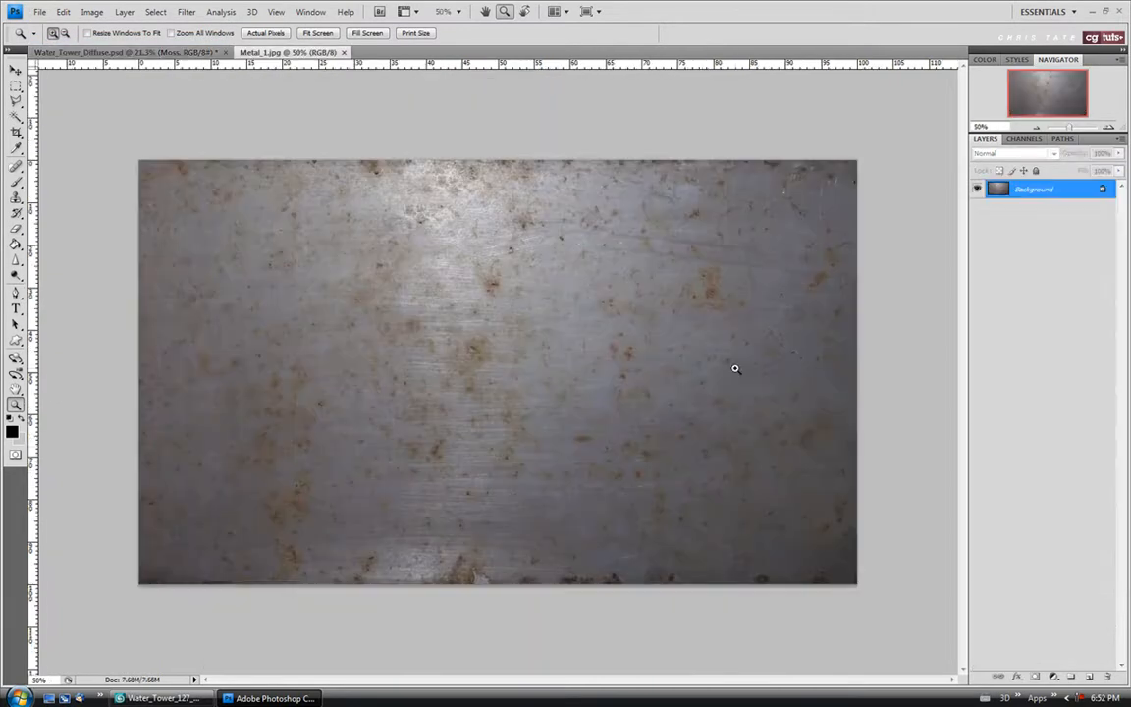
pyautogui.hotkey('ctrl', 'a')
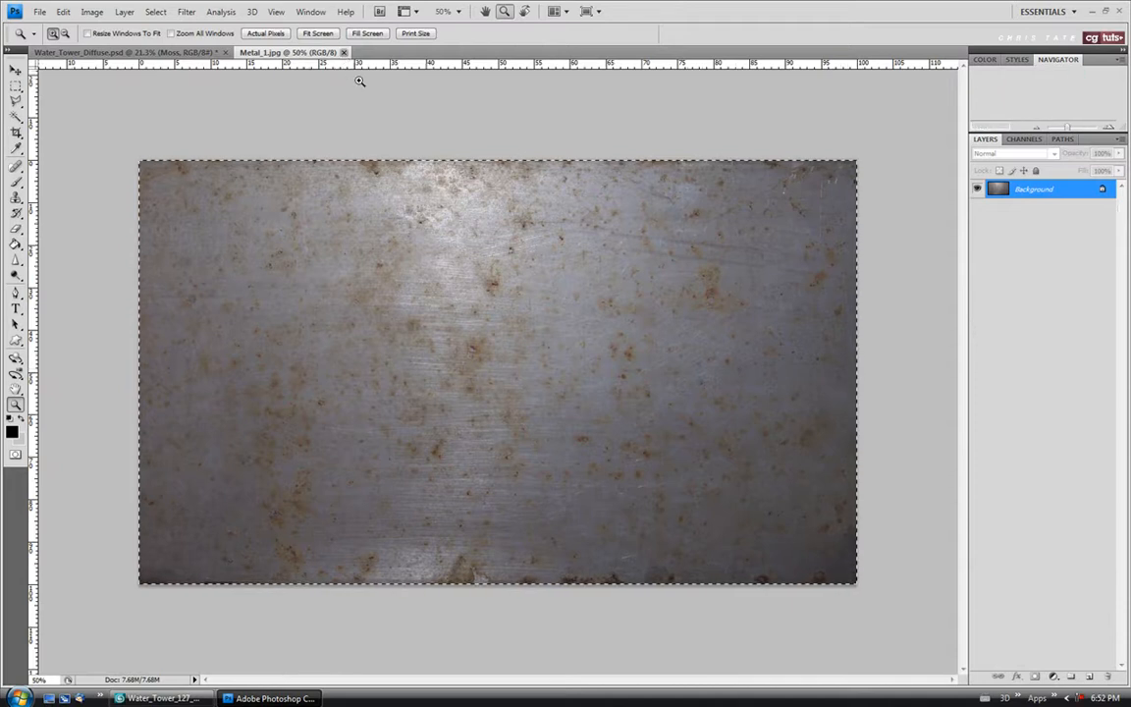
pyautogui.click(344, 52)
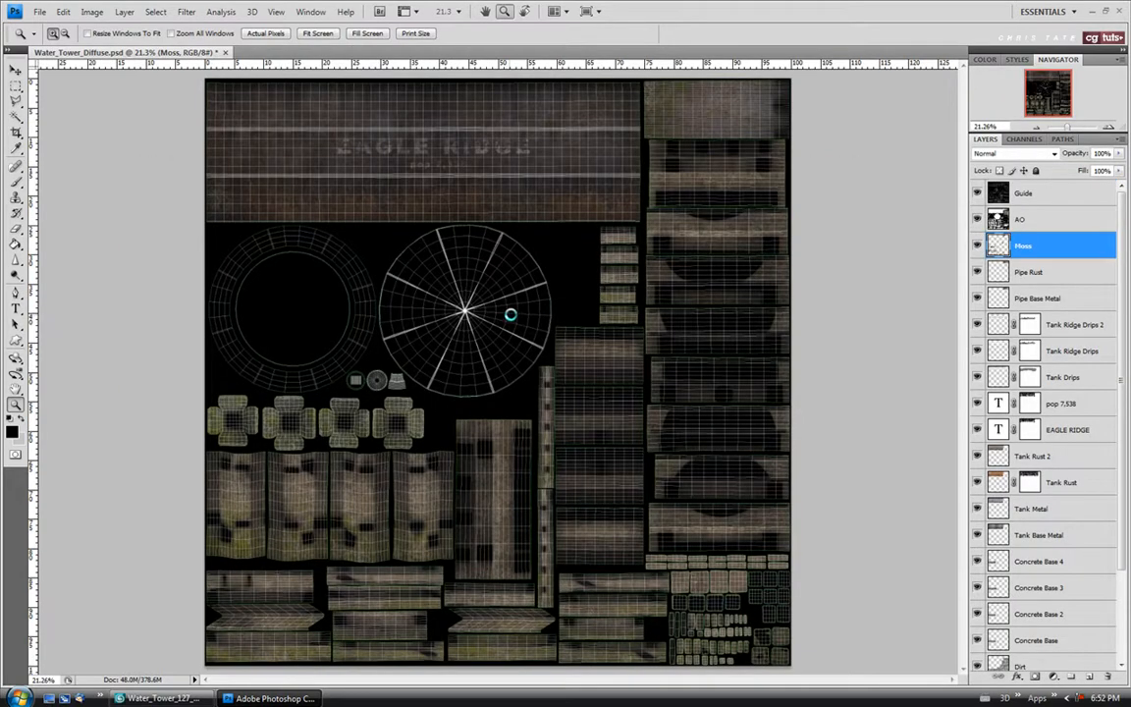
pyautogui.hotkey('ctrl', 'v')
# Hide the AO layer and position the pasted metal on Layer 2 so it covers the round, spoked UV shell.
pyautogui.press('v')
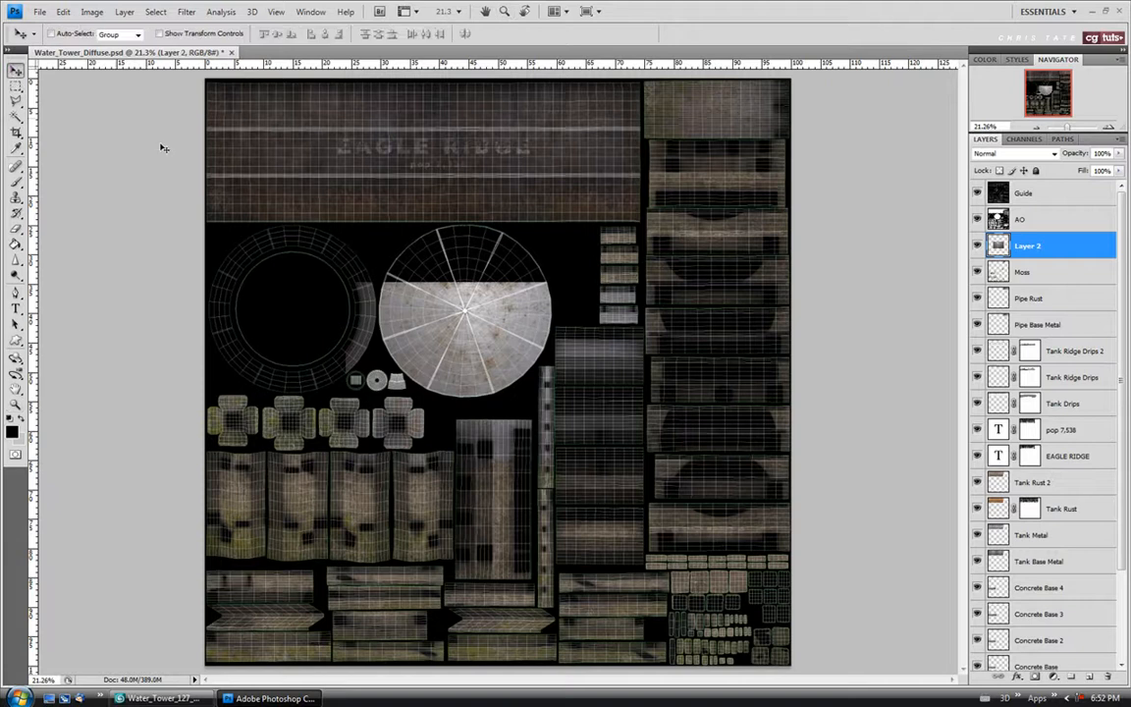
pyautogui.moveTo(488, 341); pyautogui.dragTo(469, 267)
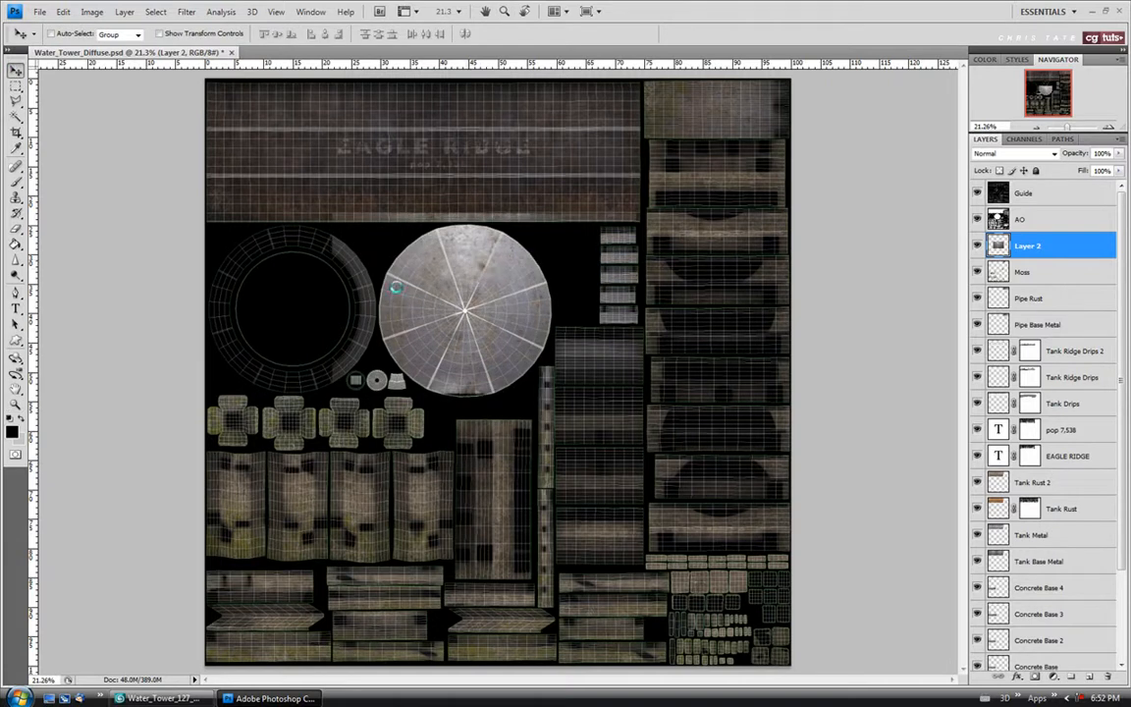
pyautogui.click(17, 408)
pyautogui.click(412, 328)
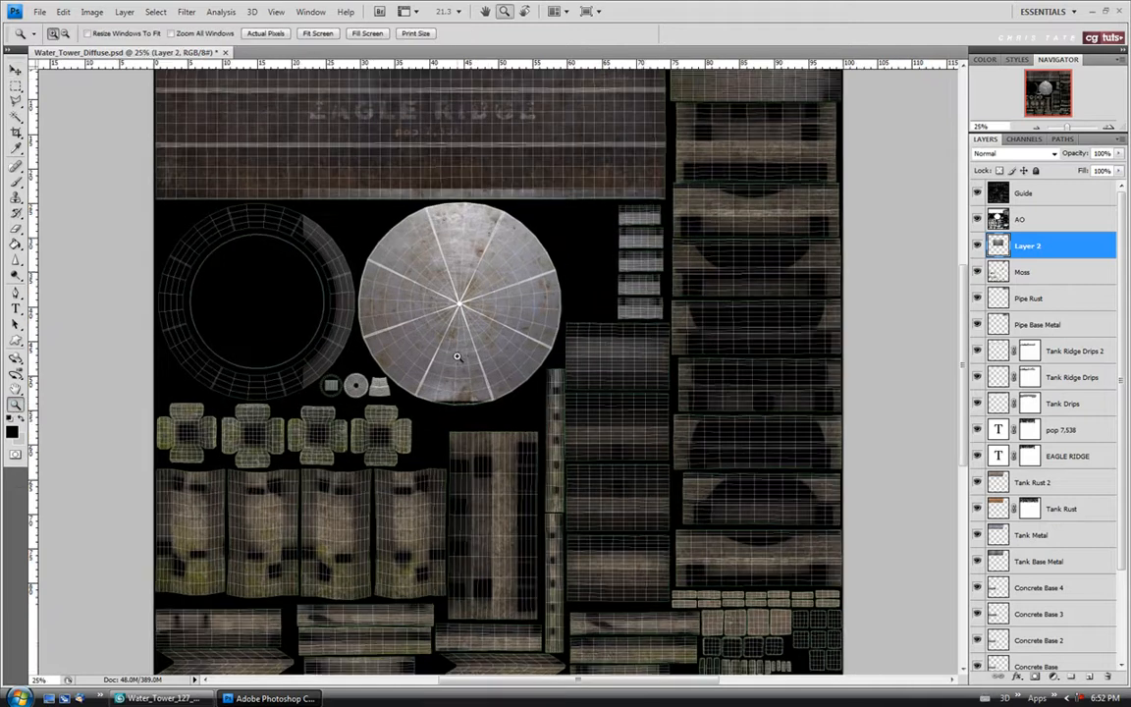
pyautogui.click(439, 253)
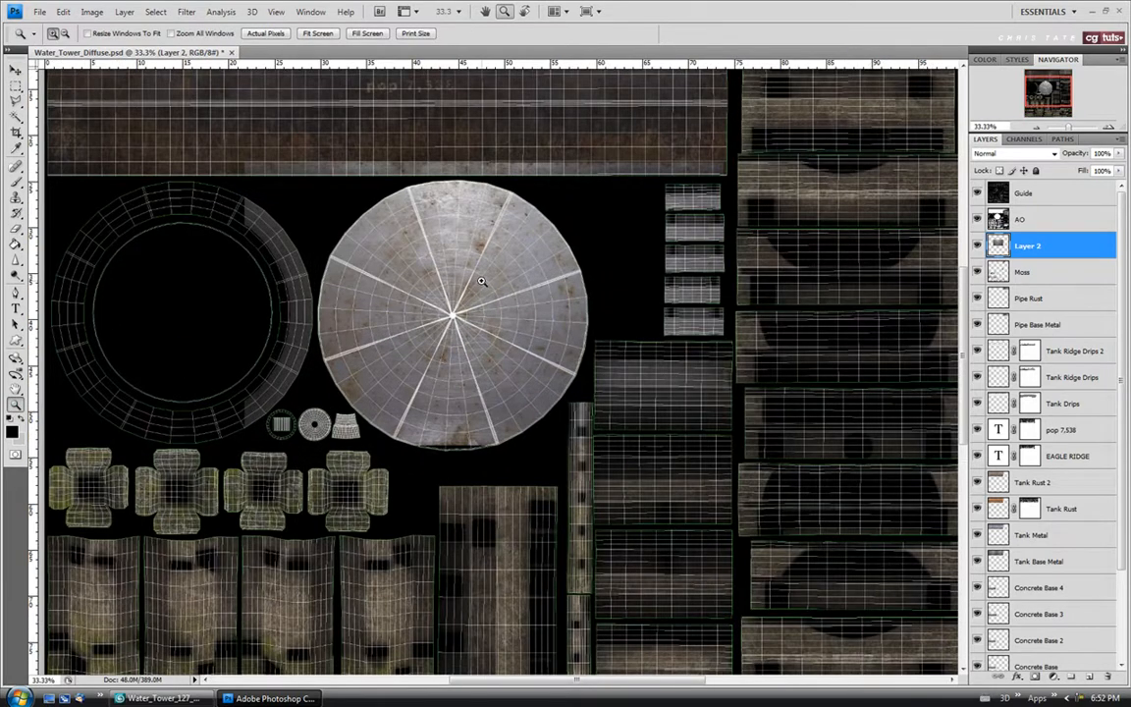
pyautogui.click(481, 281)
pyautogui.moveTo(564, 681); pyautogui.dragTo(554, 681)
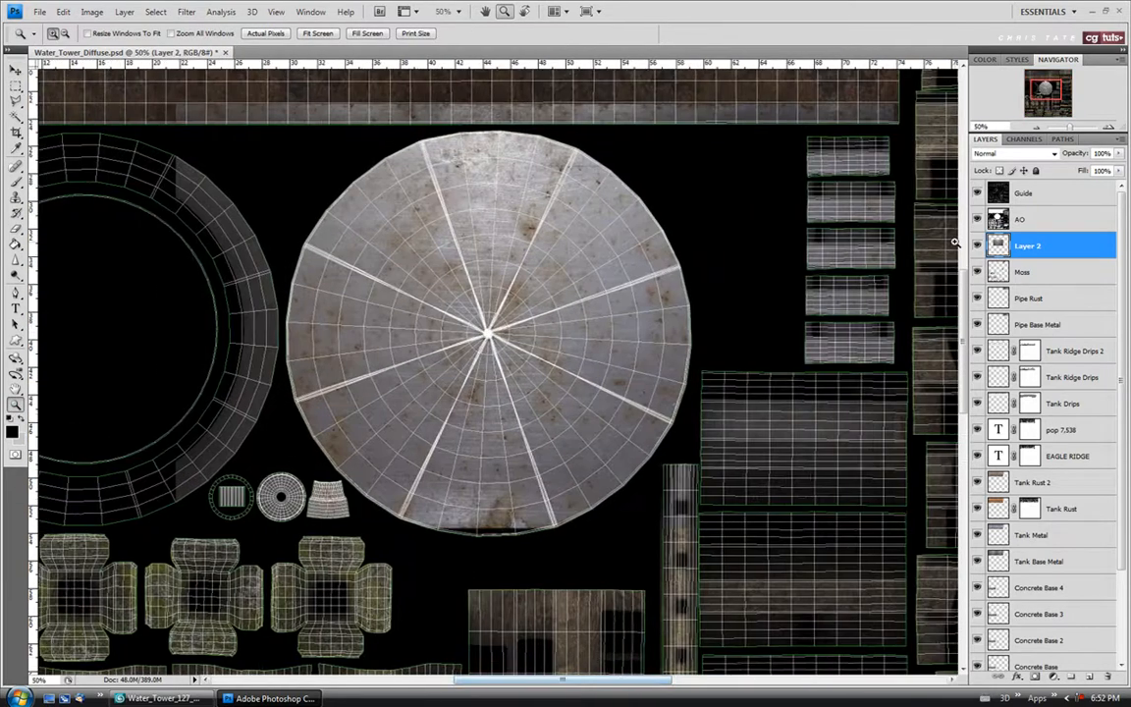
pyautogui.click(978, 220)
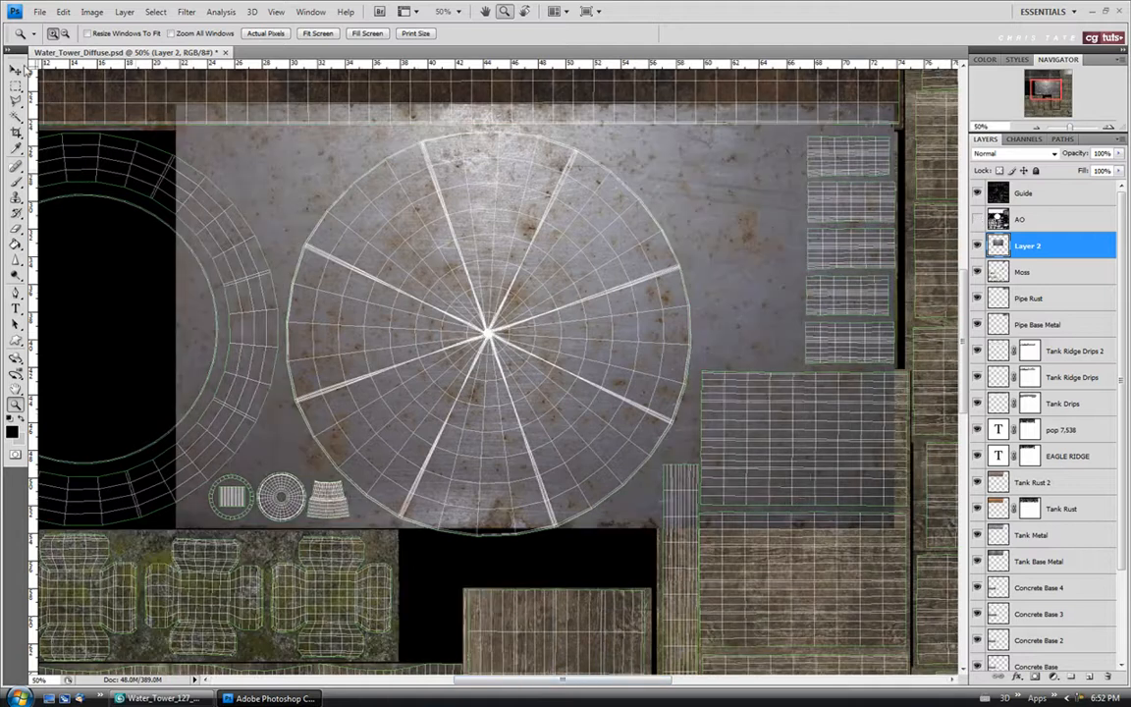
pyautogui.press('v')
pyautogui.moveTo(465, 283); pyautogui.dragTo(384, 287)
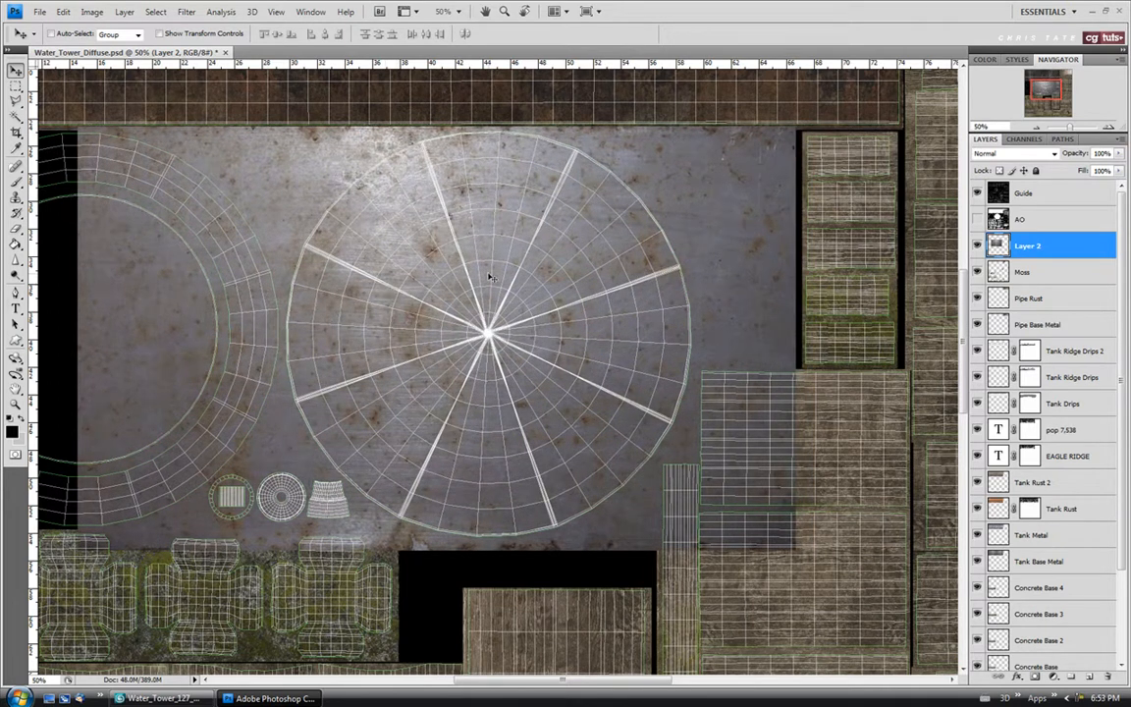
# Paste a second copy of the metal texture and position it over the ring-shaped UV shell.
pyautogui.hotkey('ctrl', 'v')
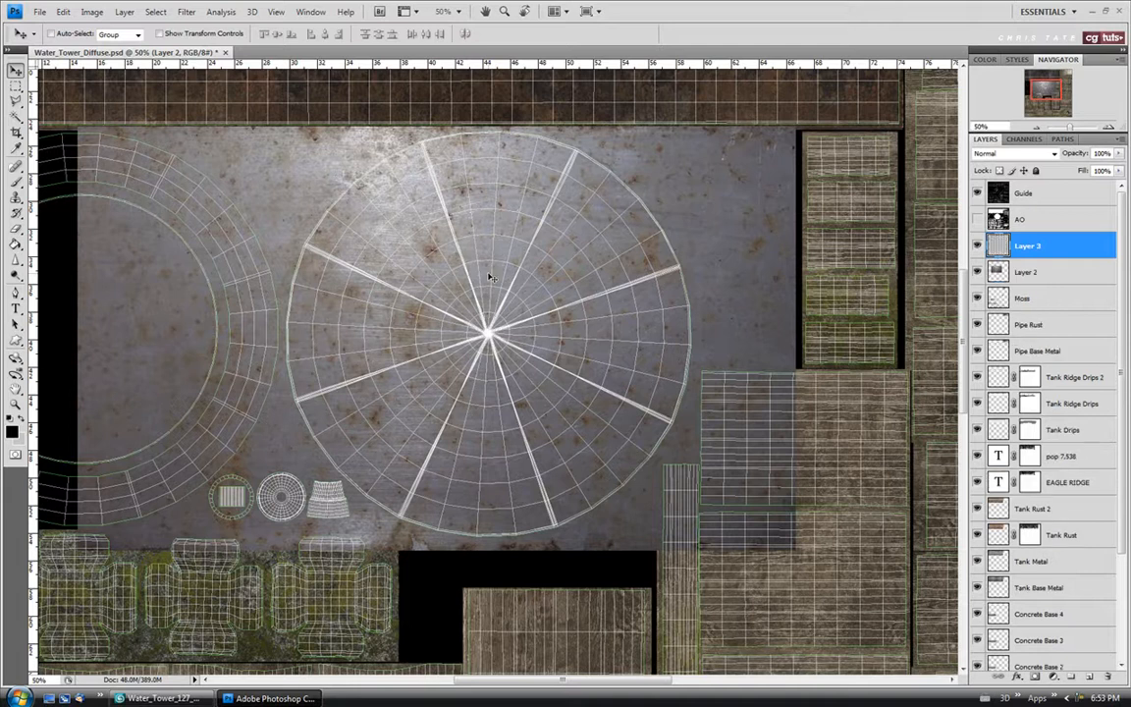
pyautogui.moveTo(535, 355); pyautogui.dragTo(144, 304)
pyautogui.moveTo(314, 298); pyautogui.dragTo(169, 318)
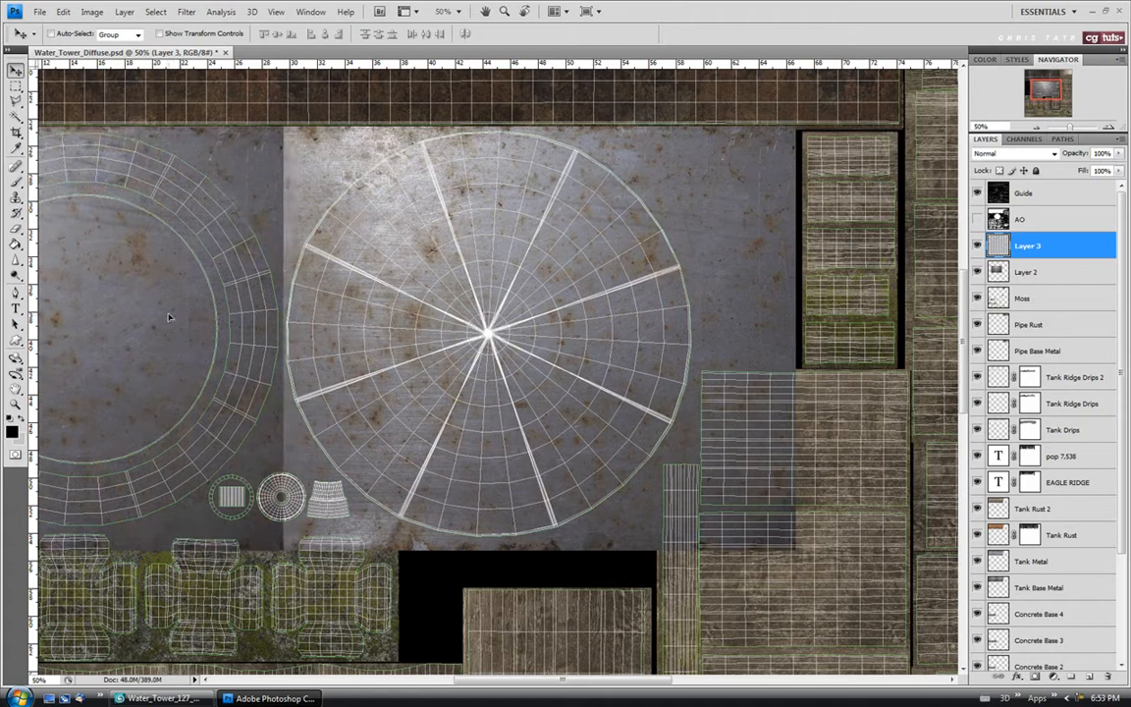
# Flip the second metal copy on Layer 3 horizontally with Free Transform.
pyautogui.moveTo(567, 681); pyautogui.dragTo(505, 679)
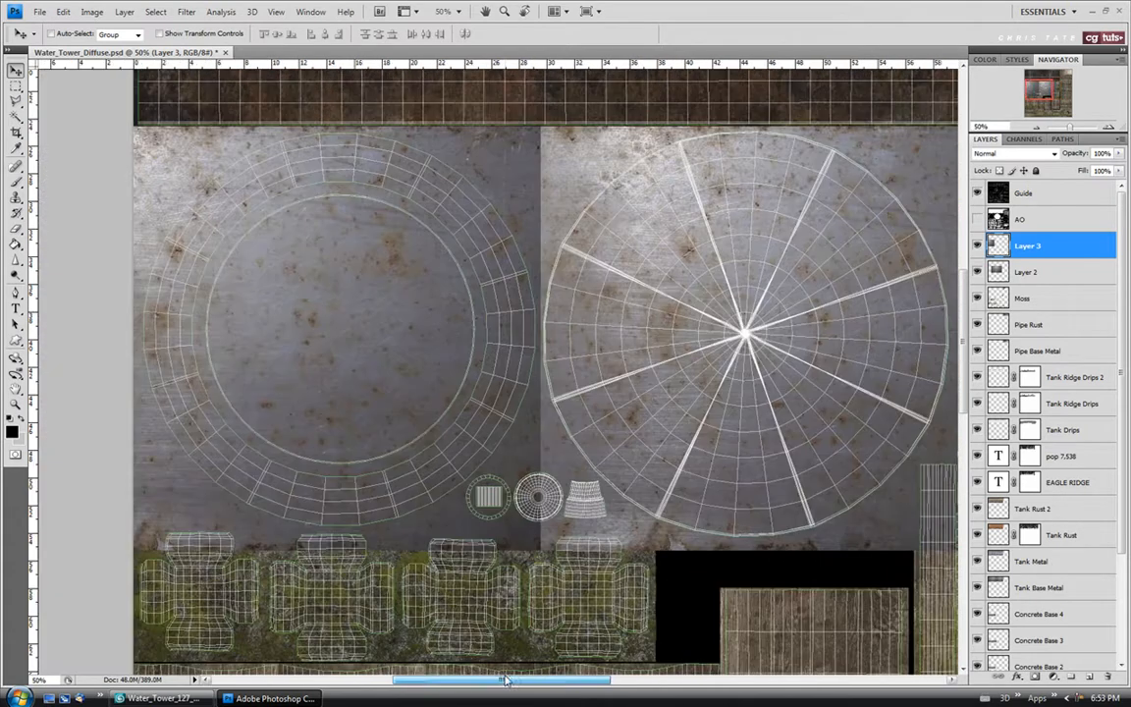
pyautogui.hotkey('ctrl', 't')
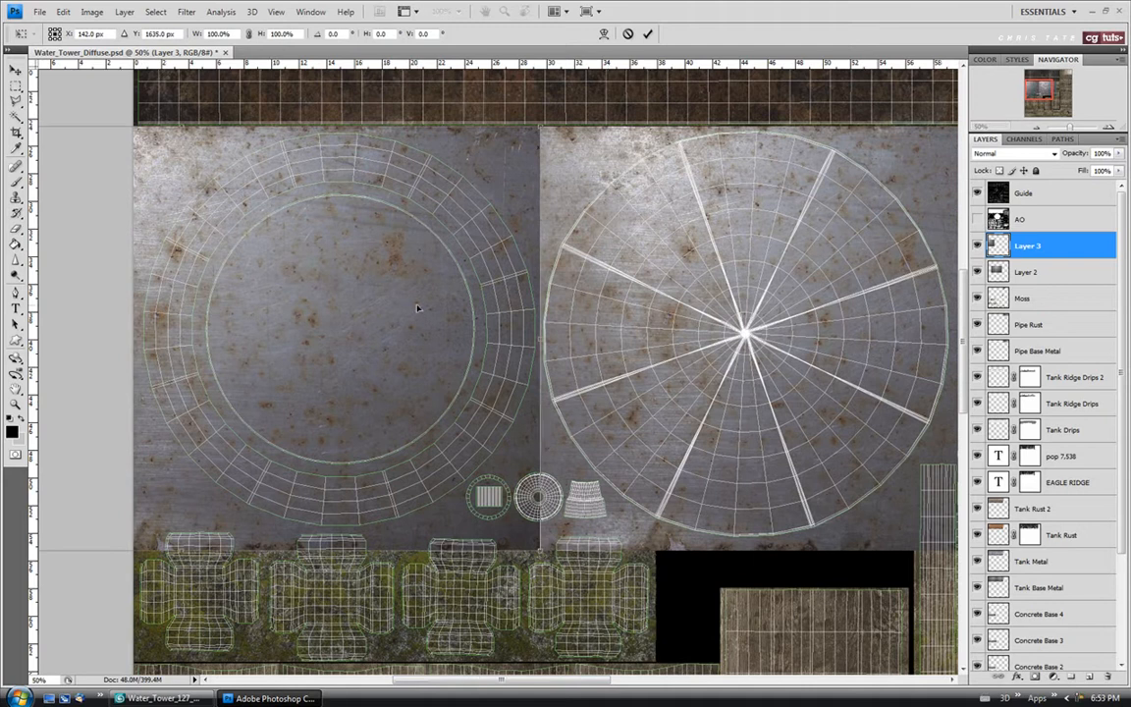
pyautogui.rightClick(420, 310)
pyautogui.click(454, 496)
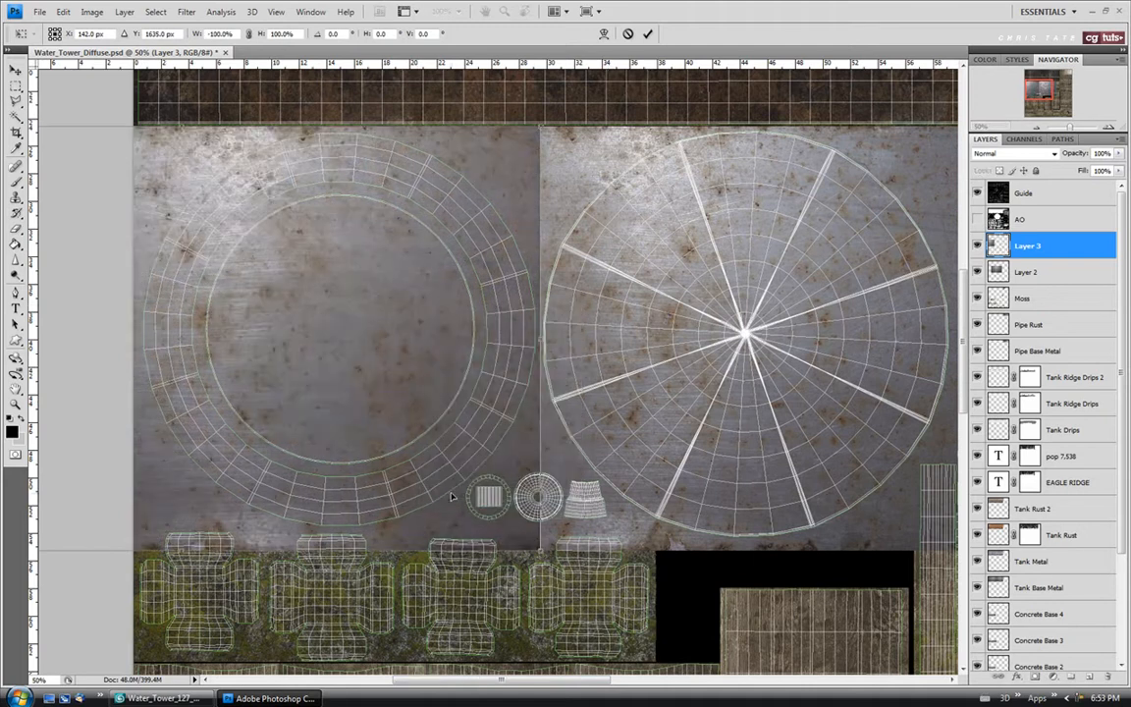
pyautogui.press('Return')
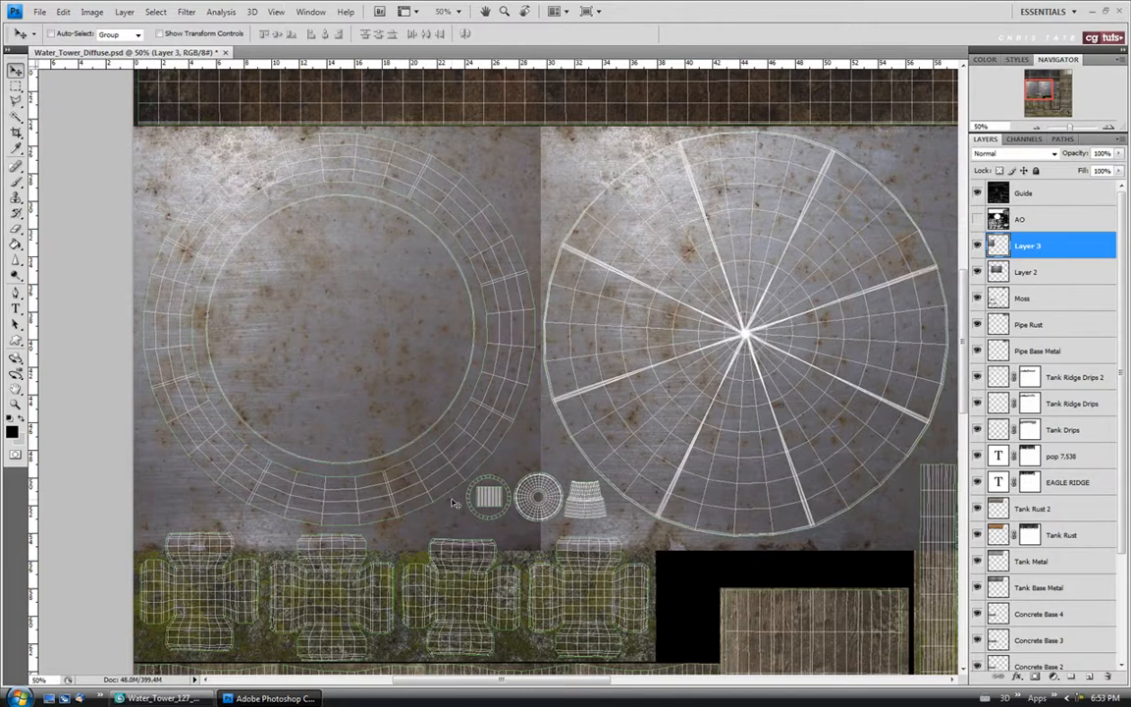
# Outline the two small circular UV shells with the Polygonal Lasso, delete that area from Layer 3, and deselect.
pyautogui.press('z')
pyautogui.click(543, 497)
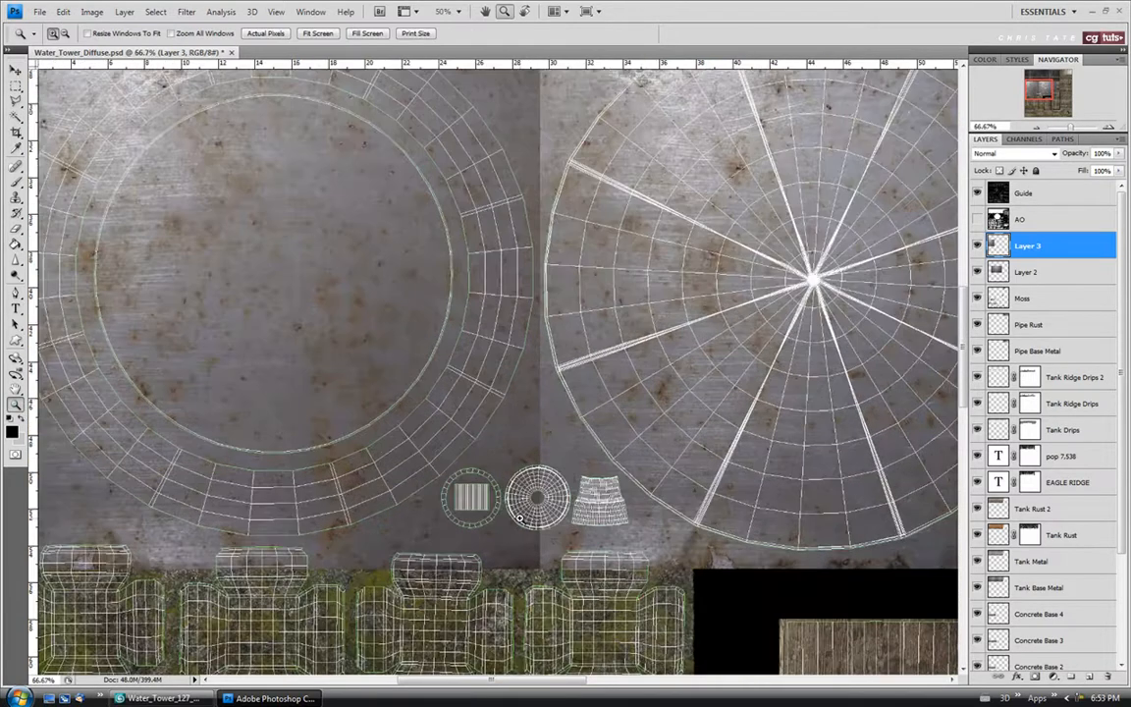
pyautogui.moveTo(965, 394); pyautogui.dragTo(965, 404)
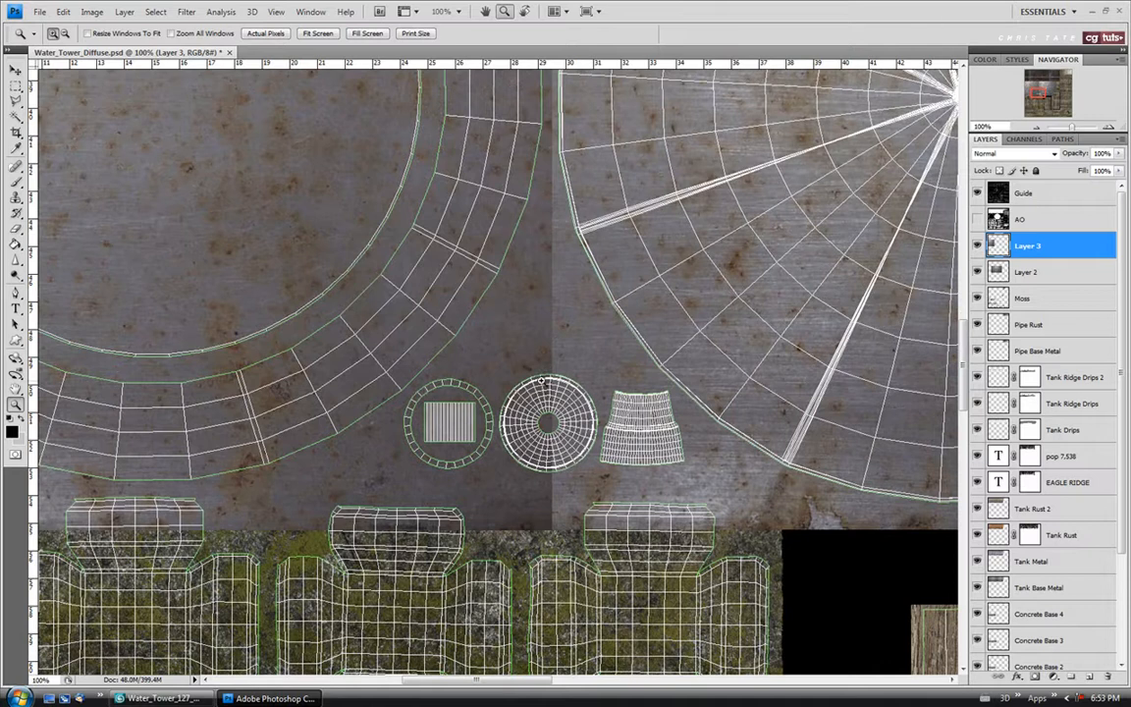
pyautogui.click(16, 99)
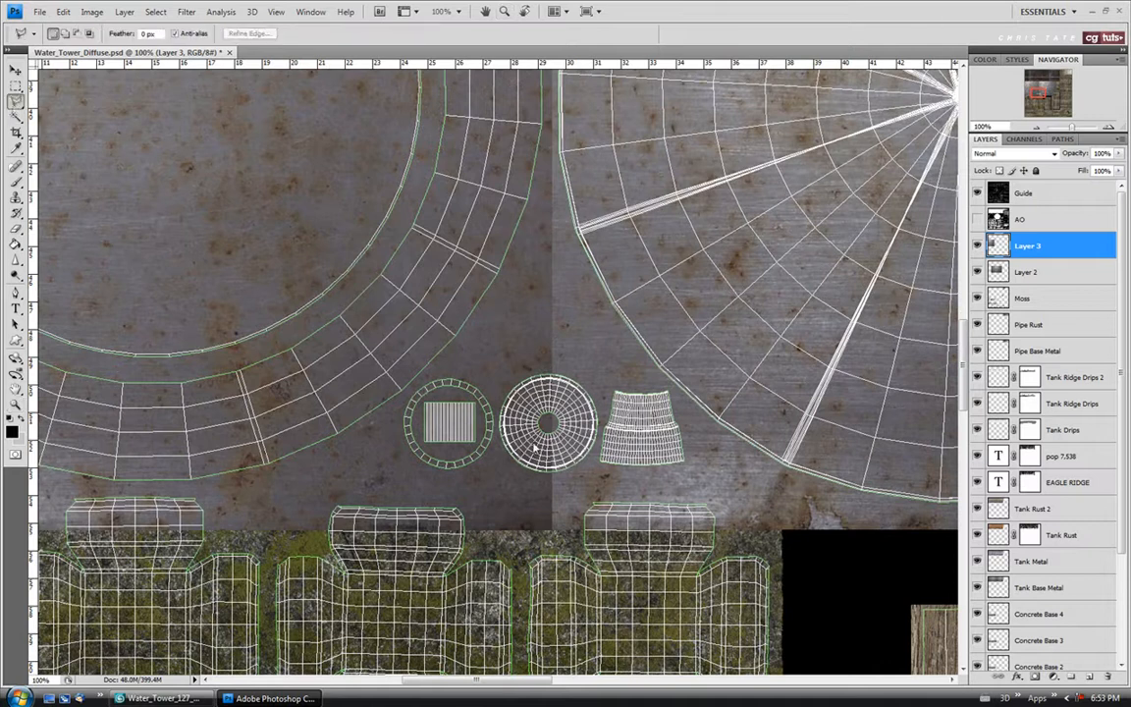
pyautogui.click(16, 104)
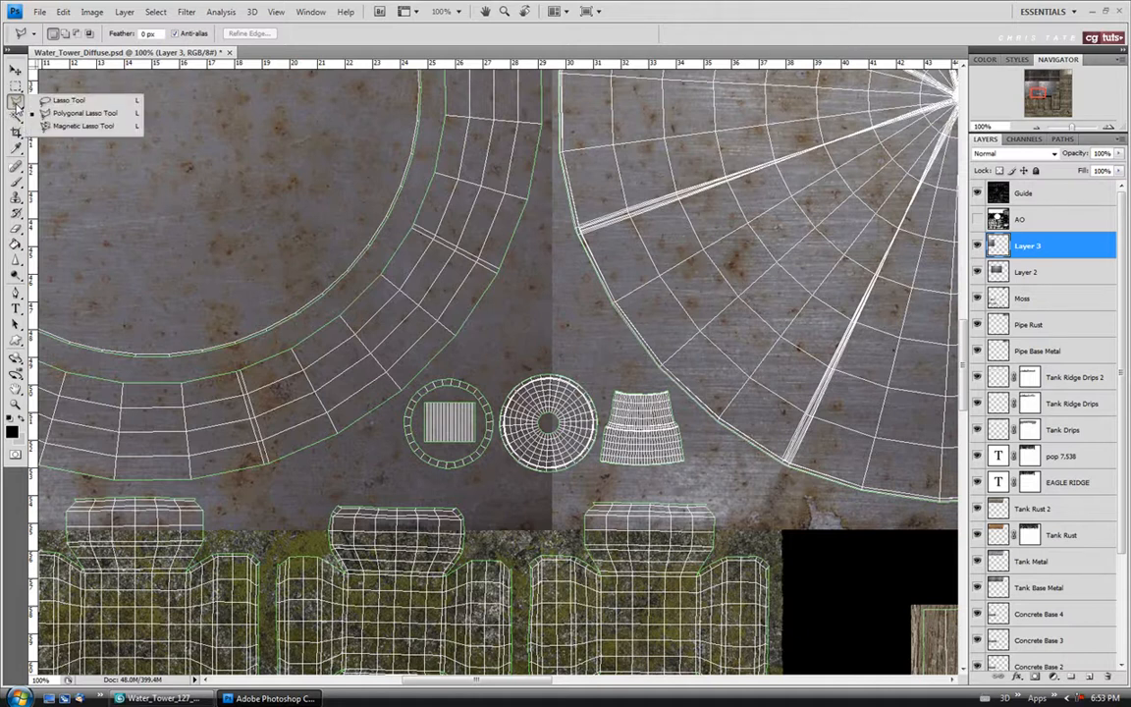
pyautogui.click(83, 113)
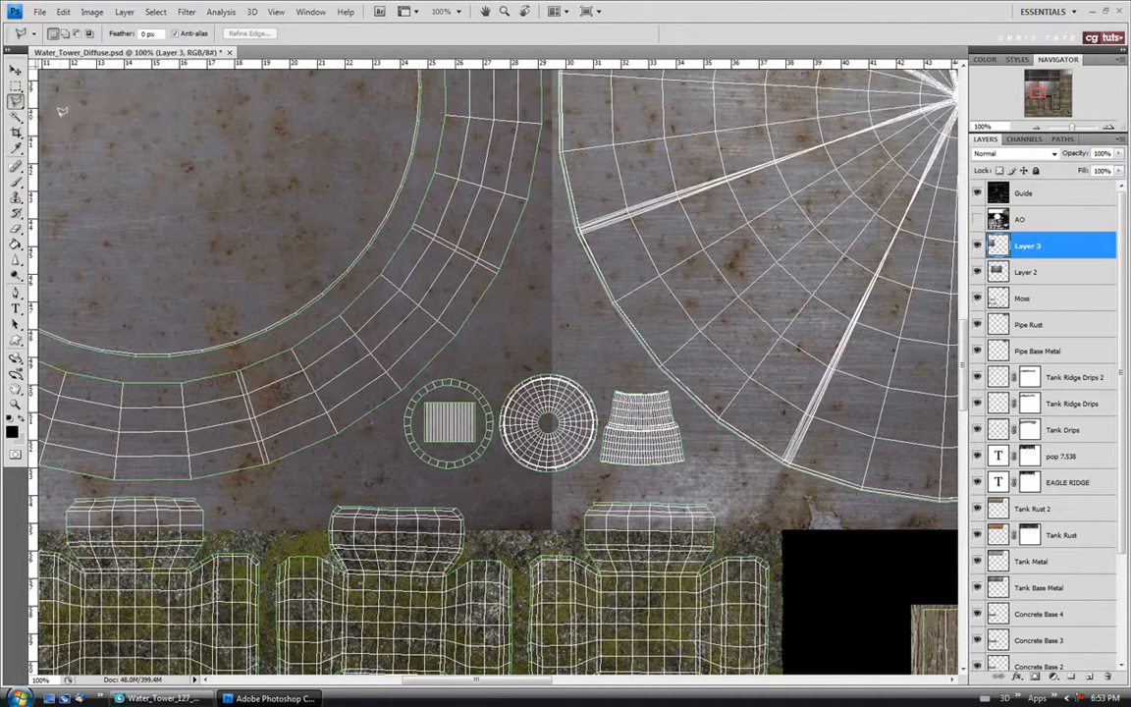
pyautogui.click(382, 424)
pyautogui.click(448, 361)
pyautogui.click(593, 359)
pyautogui.click(593, 484)
pyautogui.click(382, 484)
pyautogui.click(382, 425)
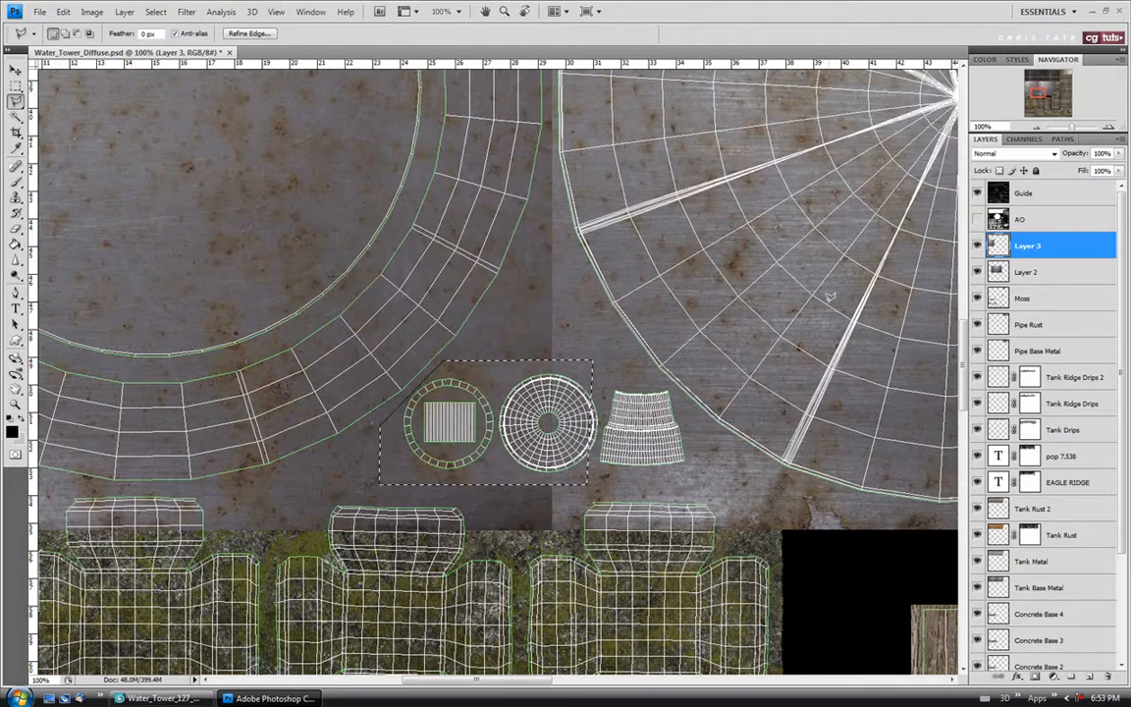
pyautogui.hotkey('ctrl', 'd')
pyautogui.hotkey('ctrl', 'j')
pyautogui.click(491, 242)
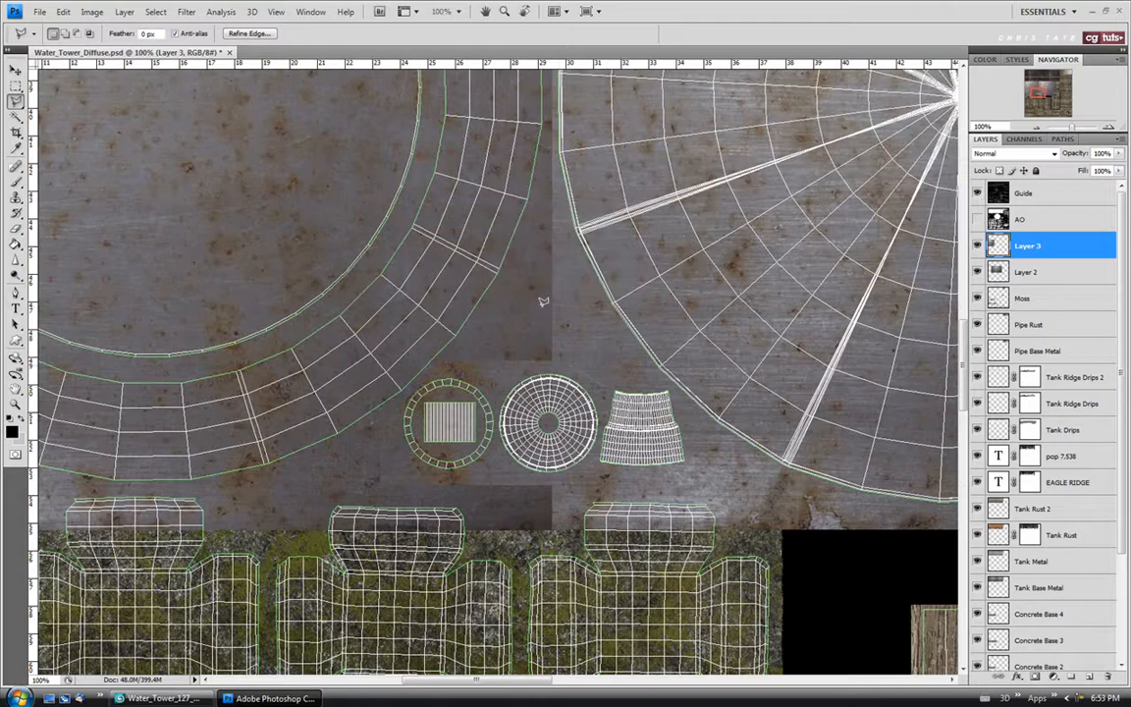
# Merge Layer 3 and Layer 2 into one layer and rename it as Roof Base Metal.
pyautogui.keyDown('shift'); pyautogui.click(1049, 273); pyautogui.keyUp('shift')
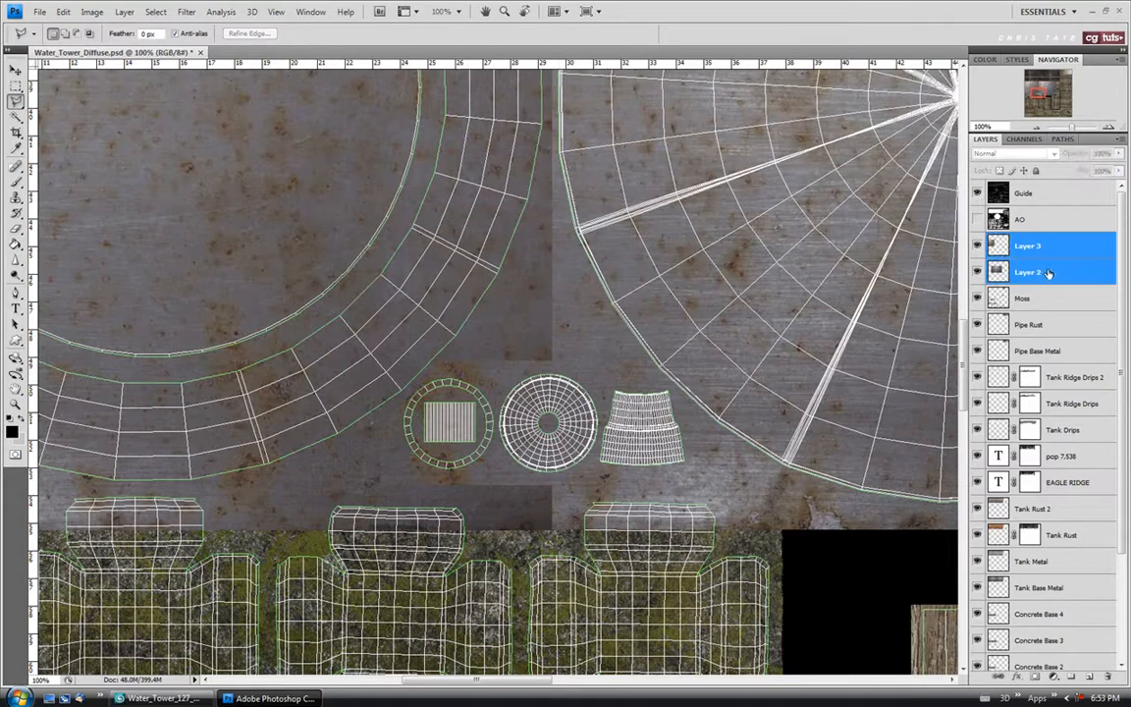
pyautogui.hotkey('ctrl', 'e')
pyautogui.doubleClick(1027, 246)
pyautogui.write('Roof')
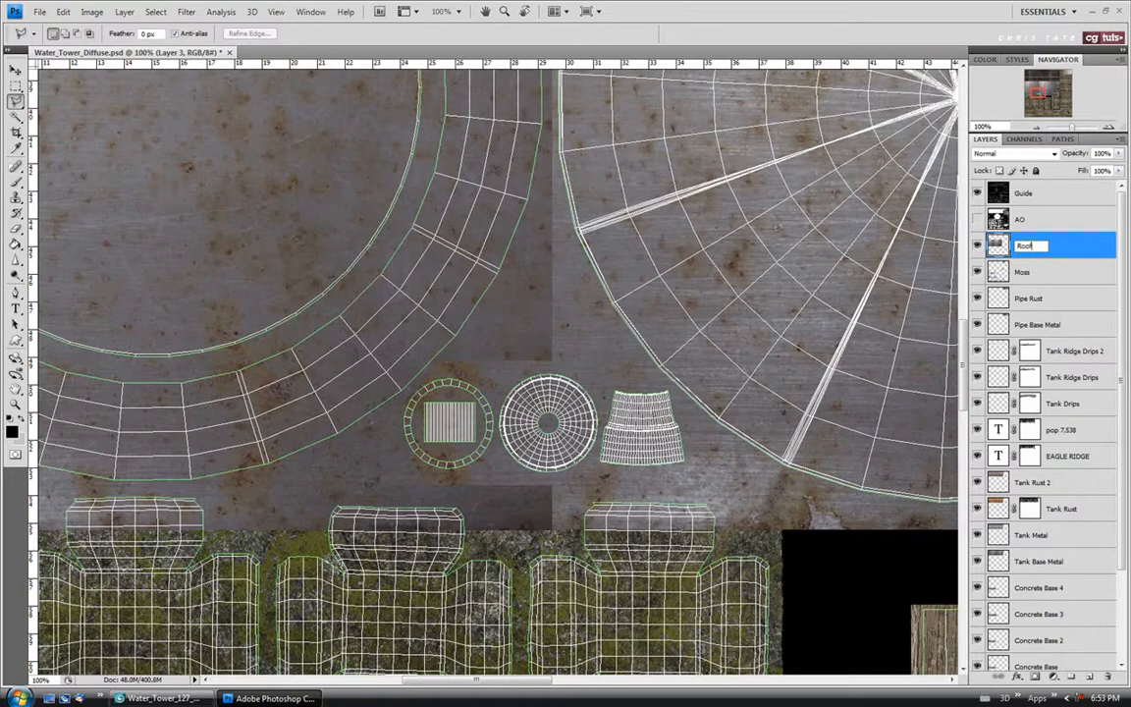
pyautogui.write(' Base Metal')
pyautogui.press('Return')
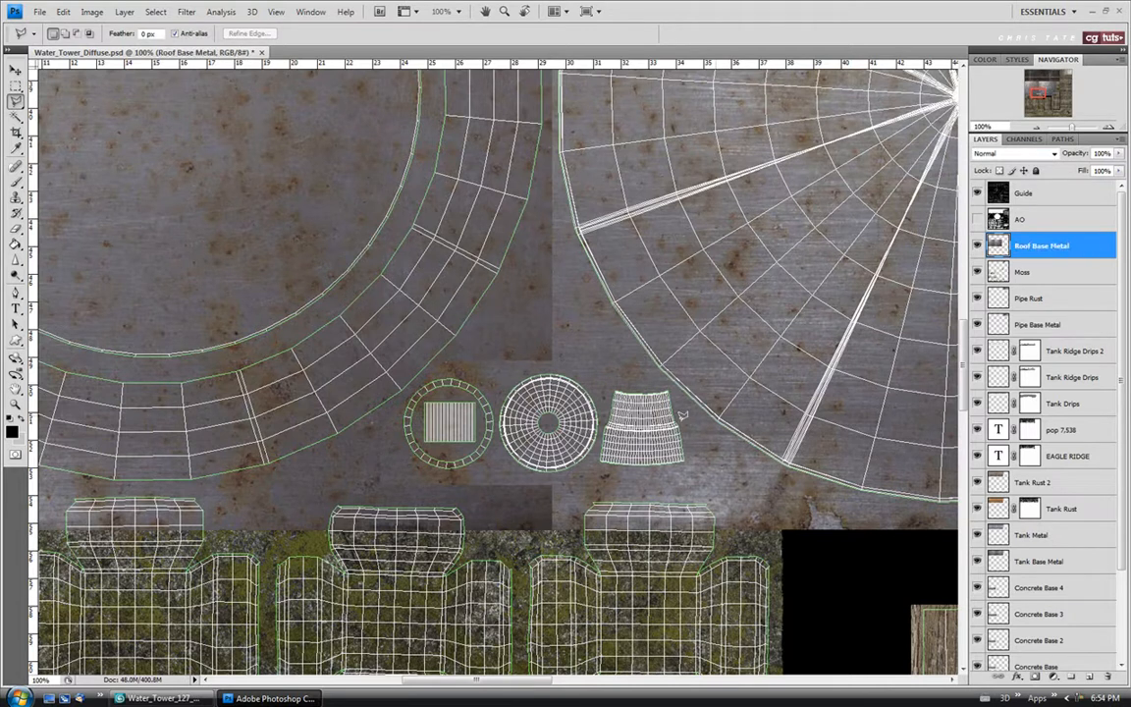
# Outline the ring-shaped, spoked and three small UV shells together with the Polygonal Lasso, cutting the corner beside the wood planks.
pyautogui.click(15, 404)
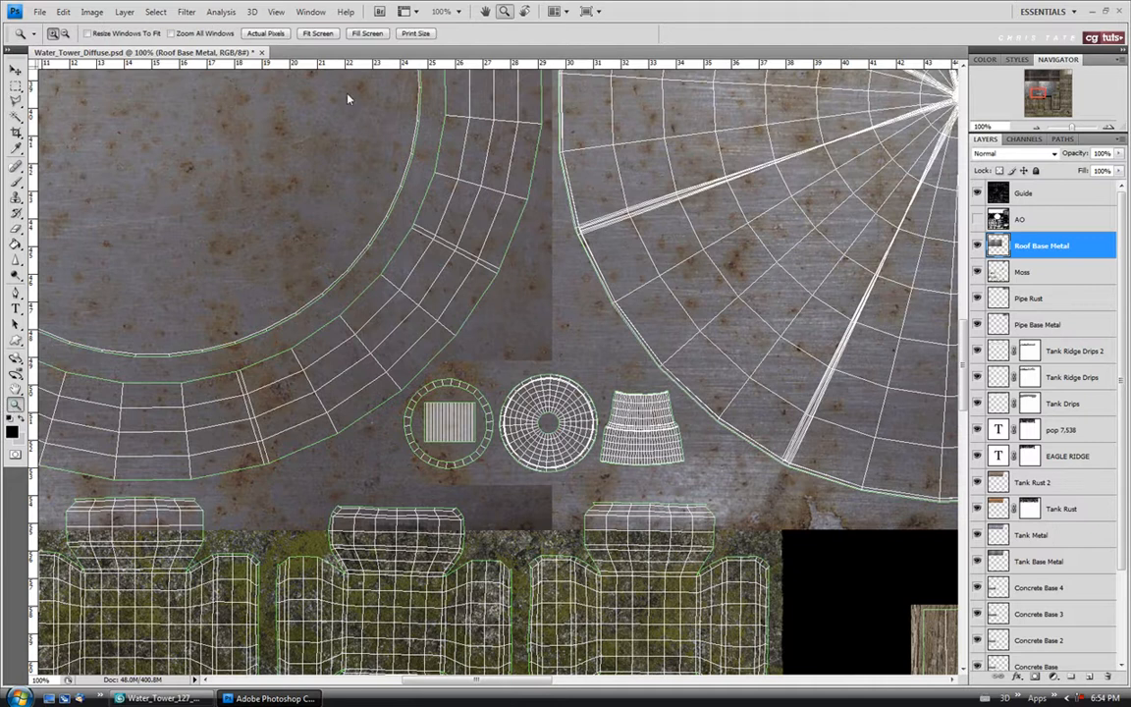
pyautogui.click(317, 32)
pyautogui.click(149, 203)
pyautogui.click(146, 200)
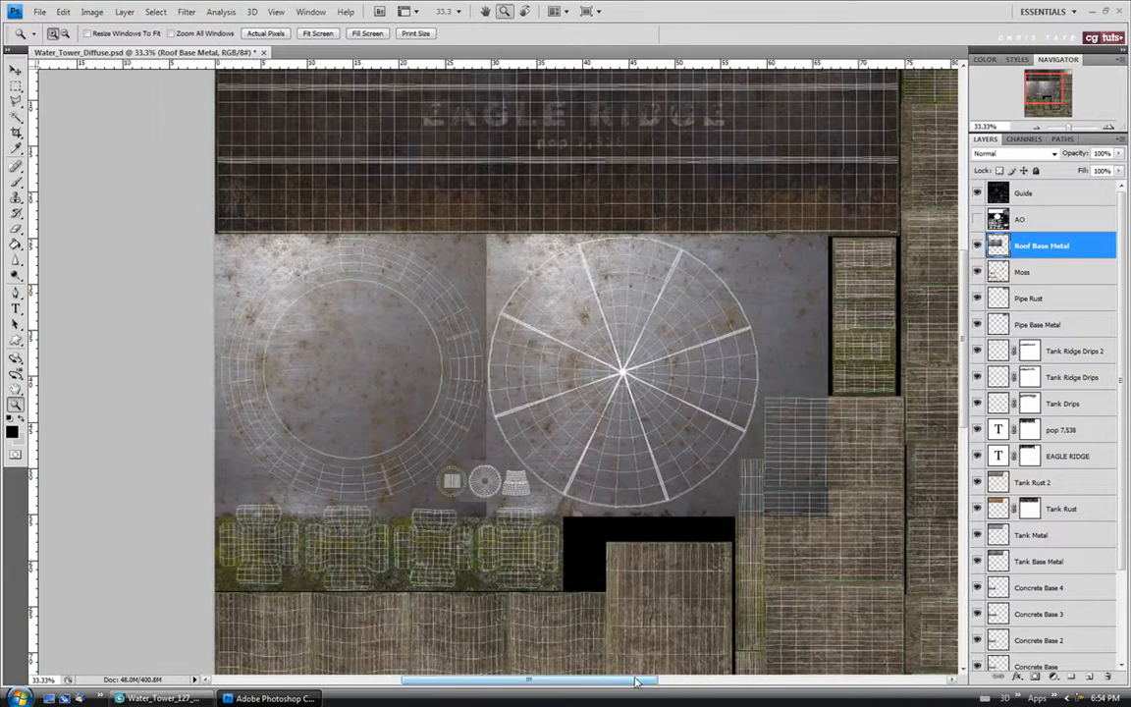
pyautogui.hscroll(-1, 580, 614)
pyautogui.click(565, 371)
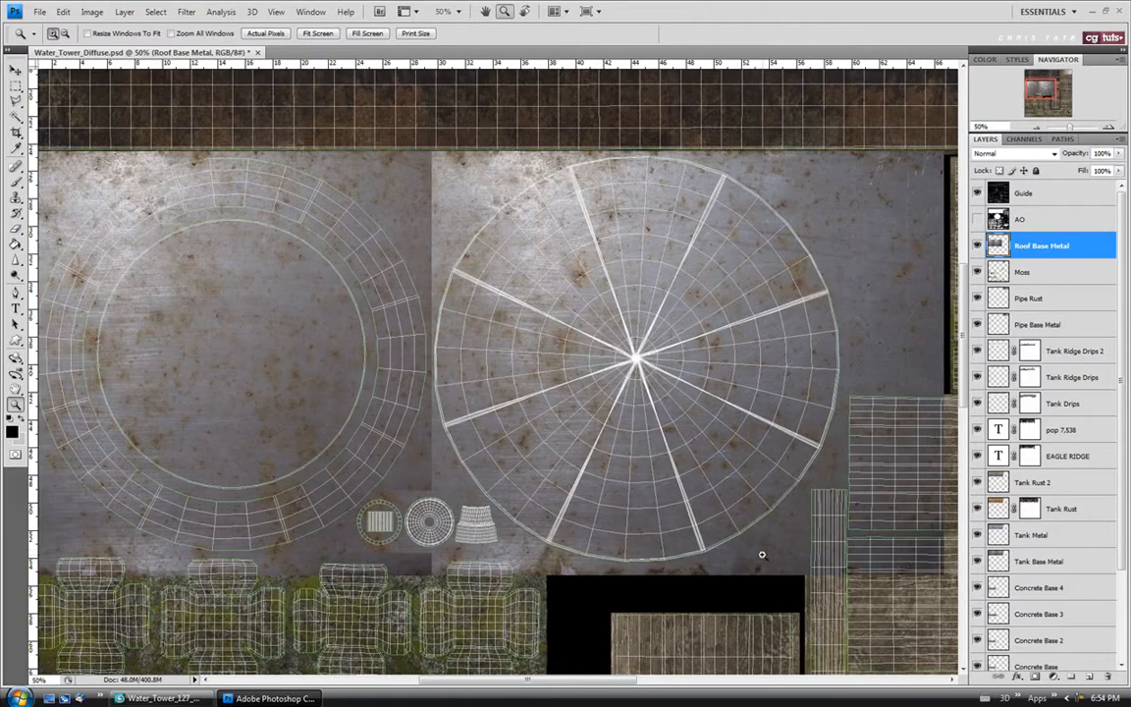
pyautogui.hscroll(-2, 611, 685)
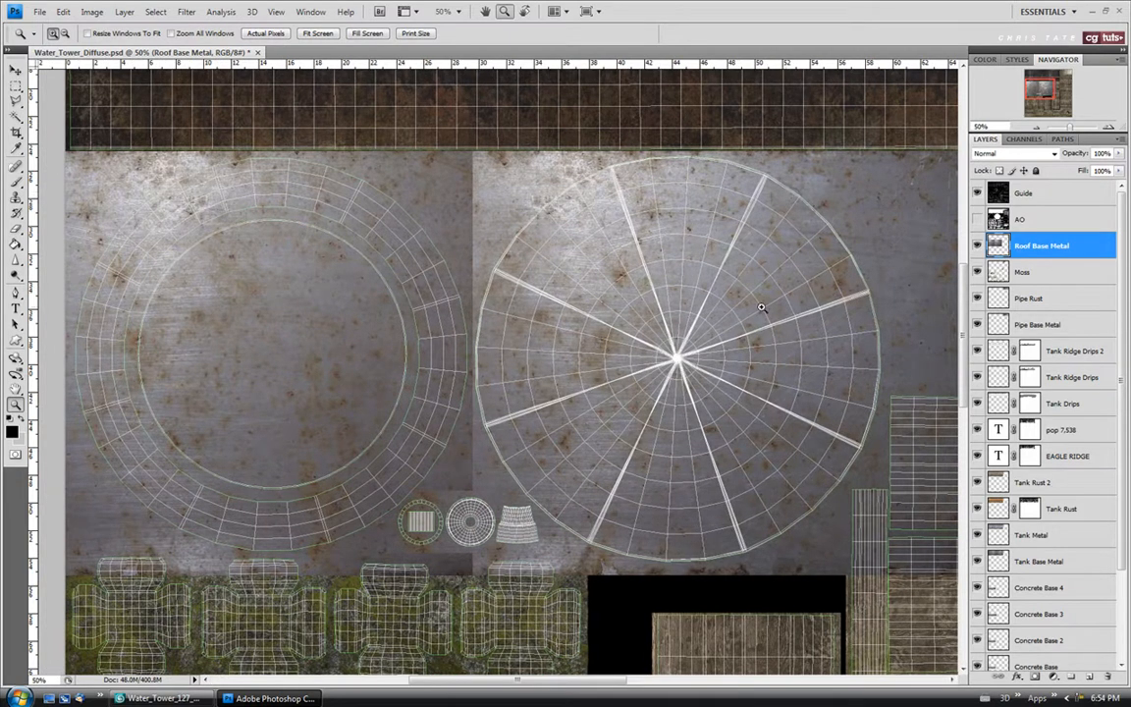
pyautogui.click(15, 100)
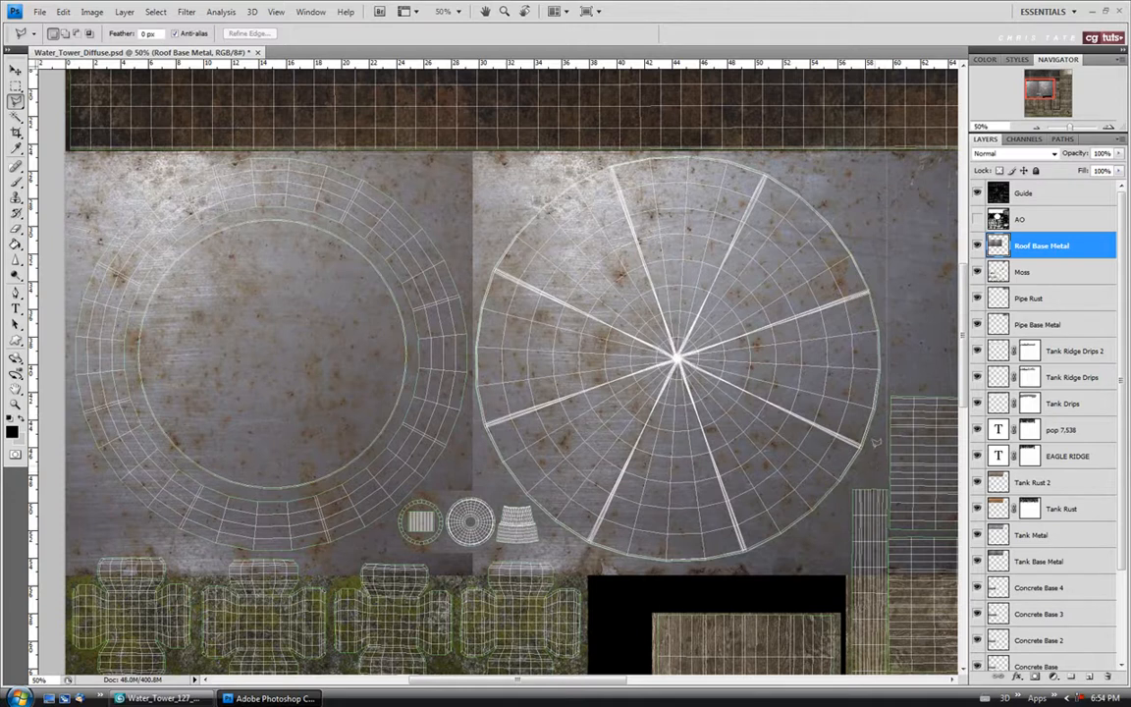
pyautogui.click(876, 437)
pyautogui.click(65, 151)
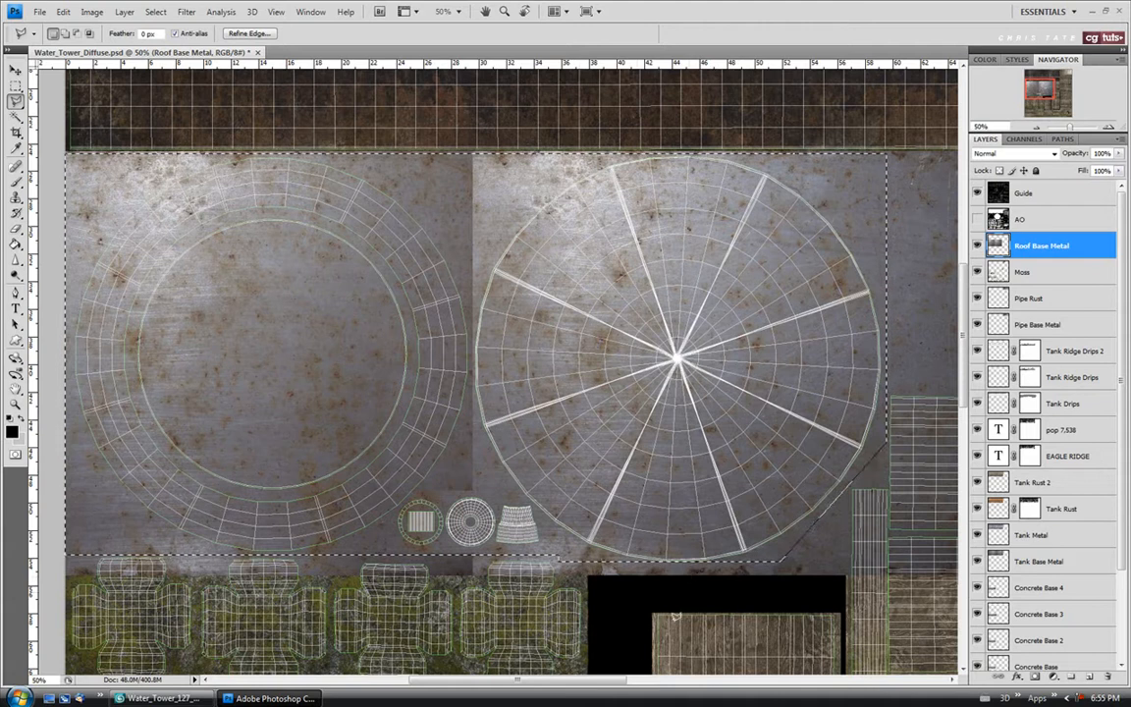
# Examine the selection outline along the lower edge of the spoked shell and around the neighbouring wood shells.
pyautogui.moveTo(606, 681); pyautogui.dragTo(621, 681)
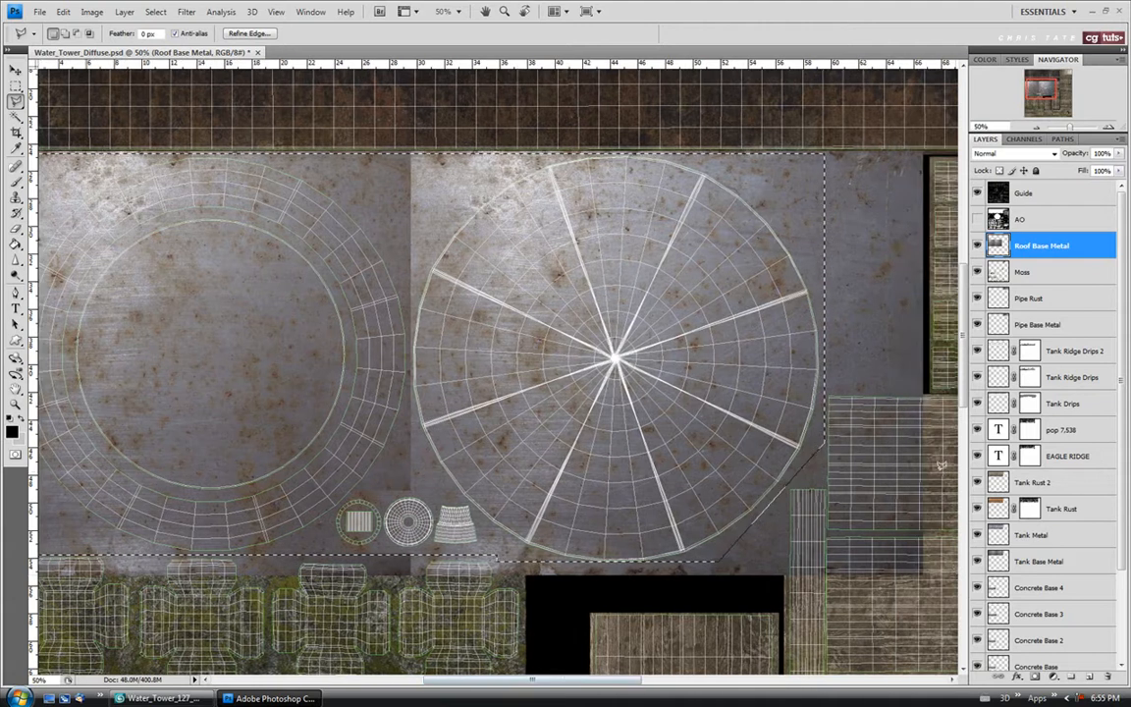
pyautogui.click(15, 403)
pyautogui.click(628, 573)
pyautogui.click(623, 564)
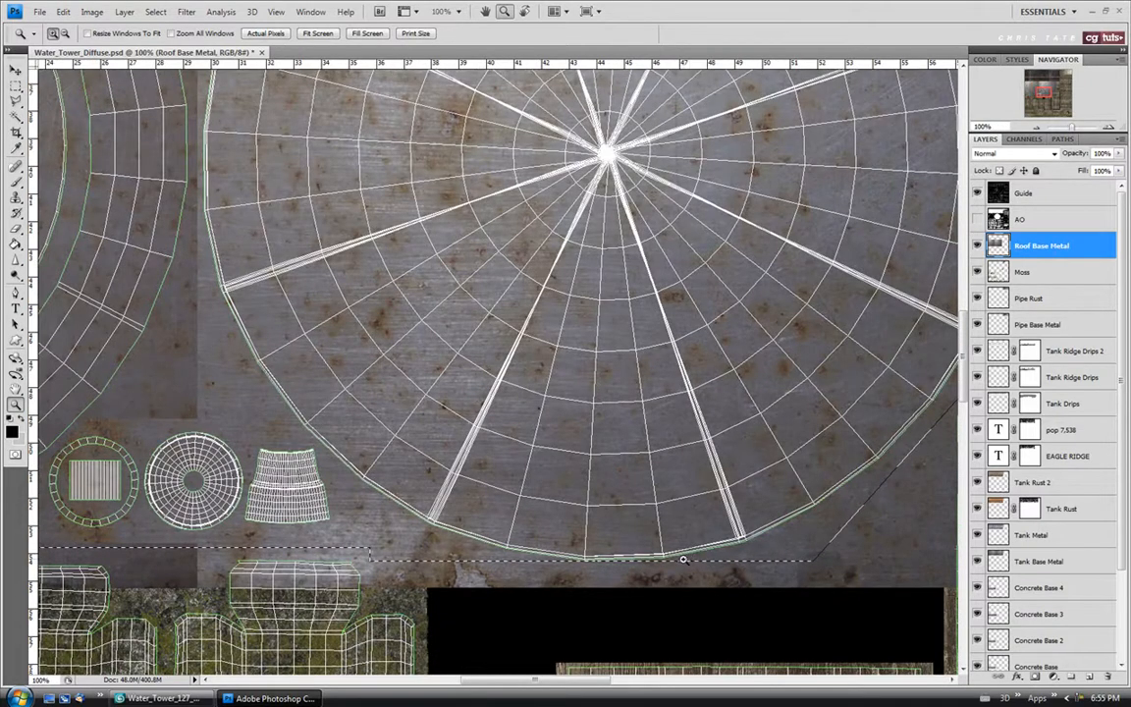
pyautogui.click(15, 85)
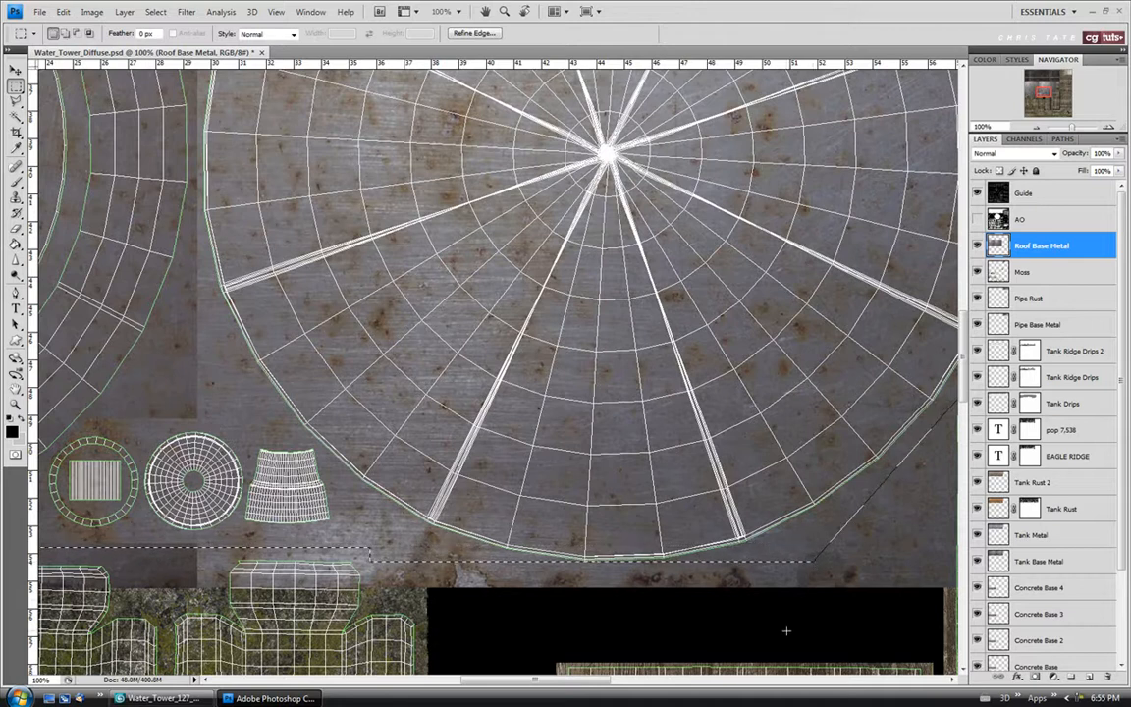
pyautogui.click(15, 404)
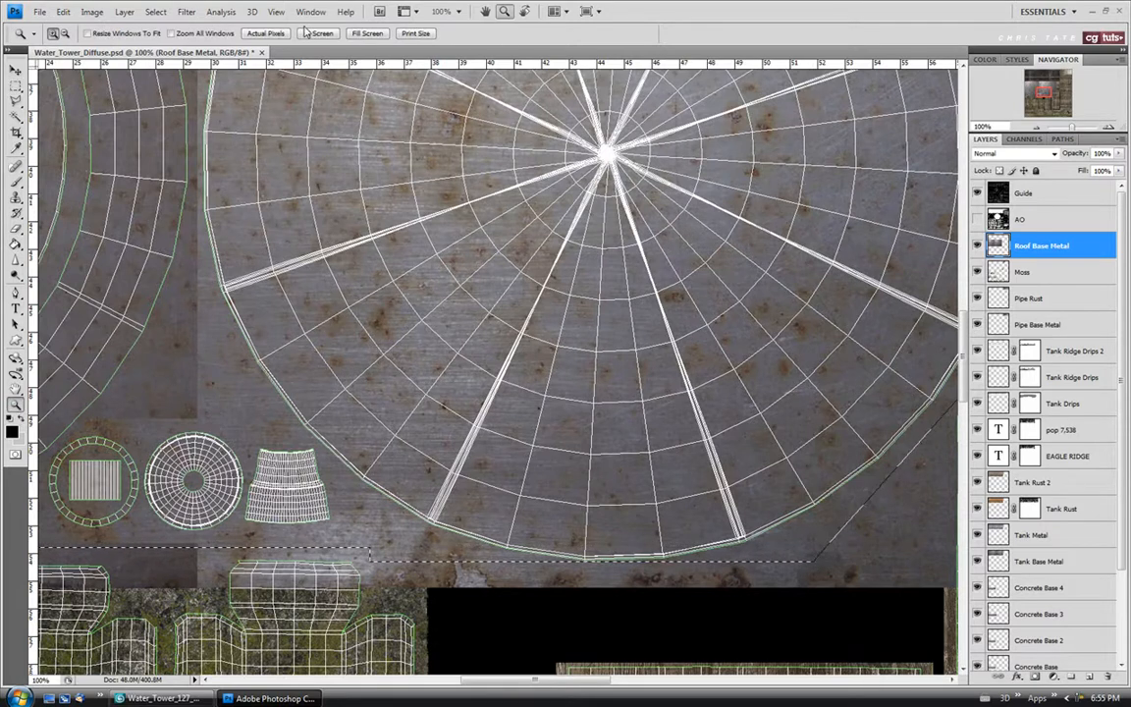
pyautogui.click(317, 33)
pyautogui.hotkey('ctrl', '+')
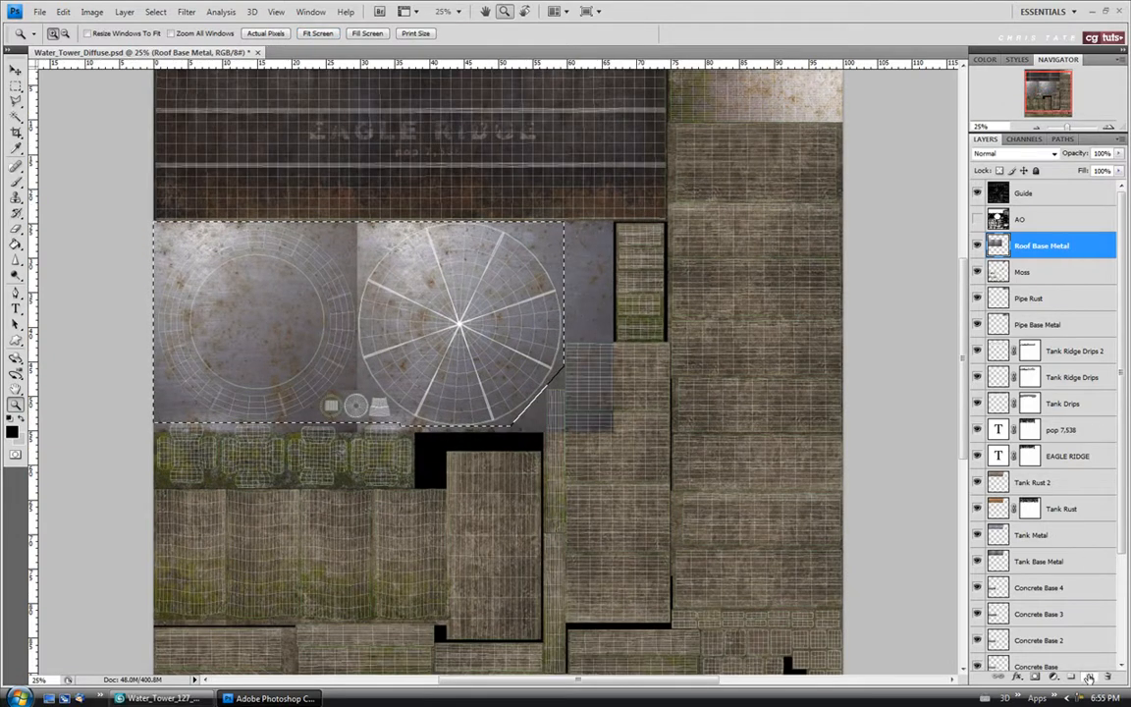
# Add a new layer above Roof Base Metal and fill the selected roof area with black.
pyautogui.click(1089, 678)
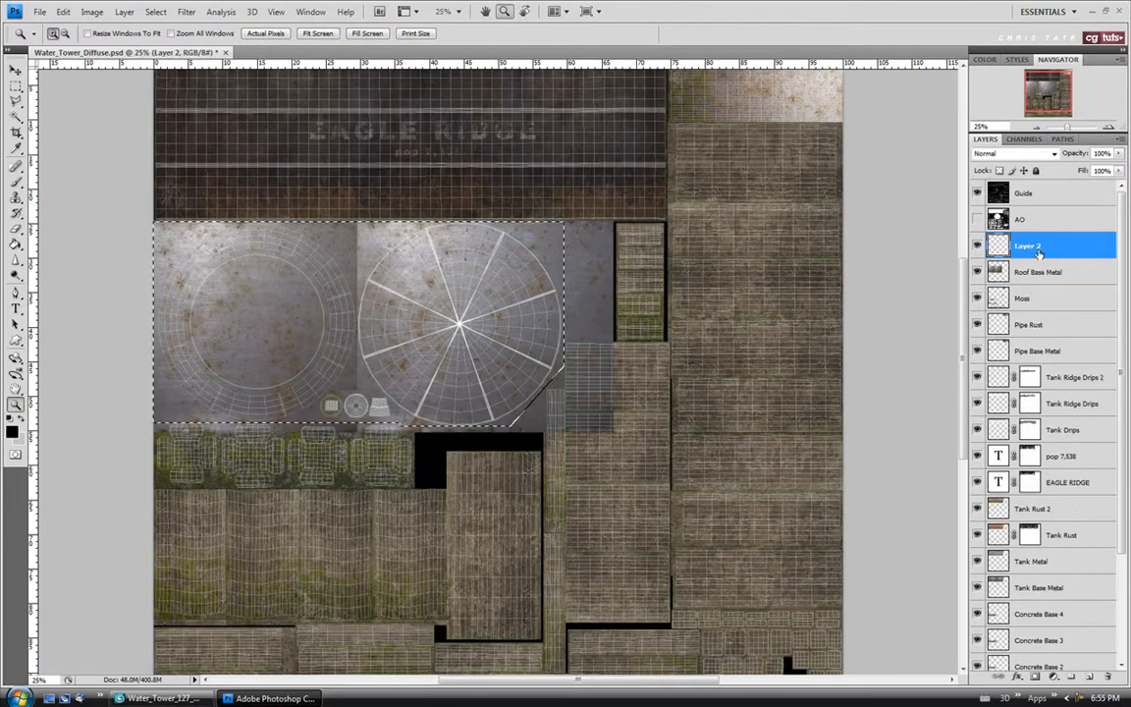
pyautogui.click(15, 242)
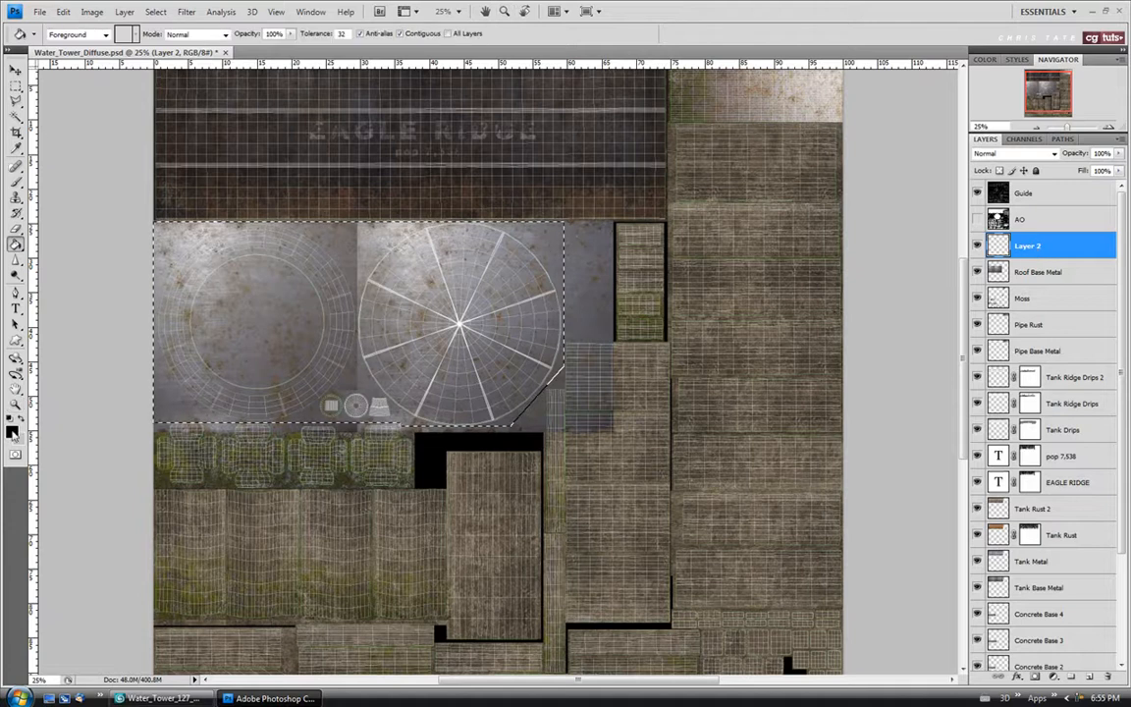
pyautogui.click(379, 253)
# Delete the excess metal outside the outlined roof area from the Roof Base Metal layer.
pyautogui.press('z')
pyautogui.click(186, 225)
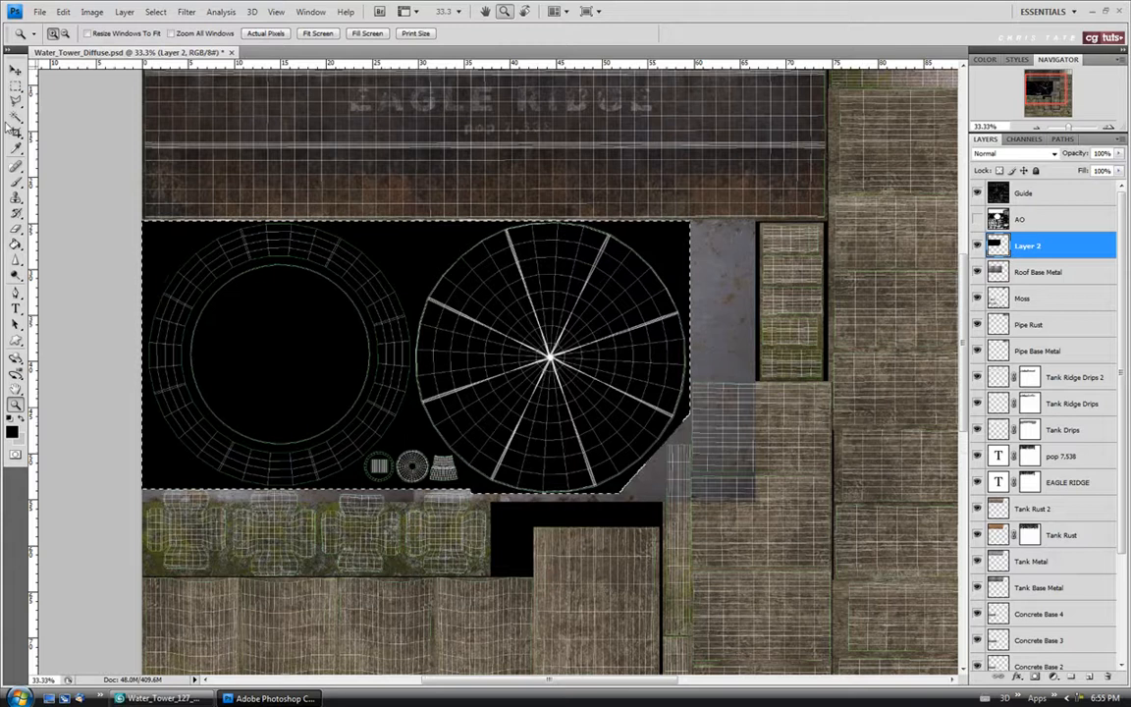
pyautogui.click(16, 116)
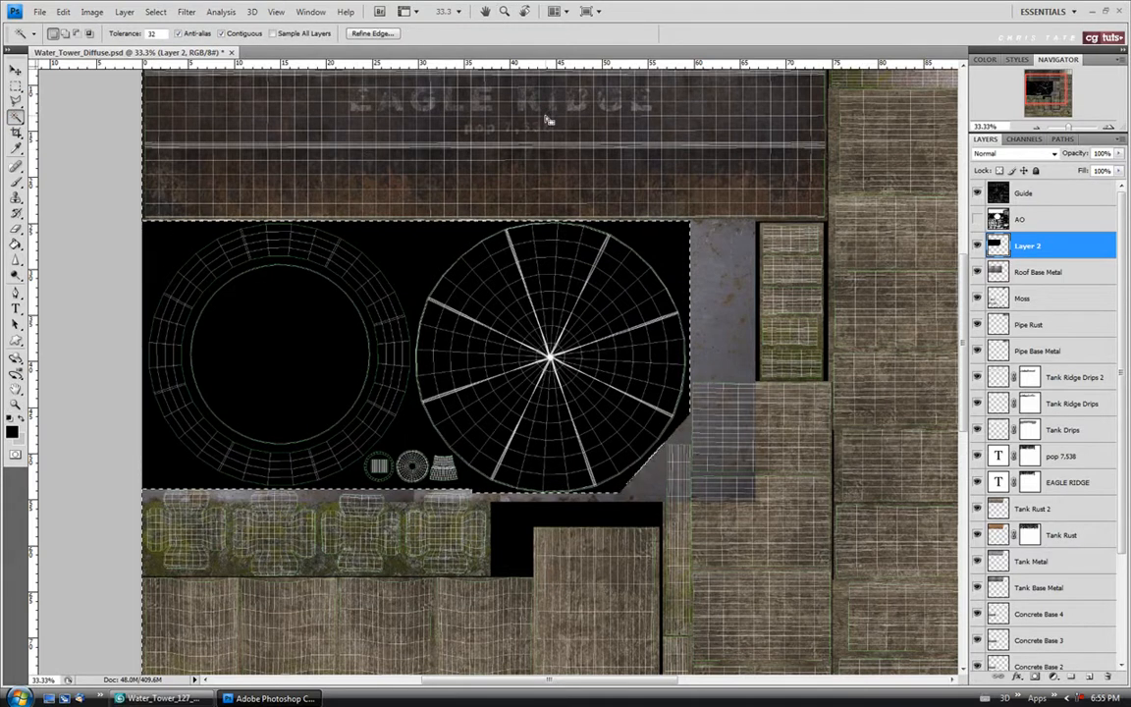
pyautogui.click(1040, 279)
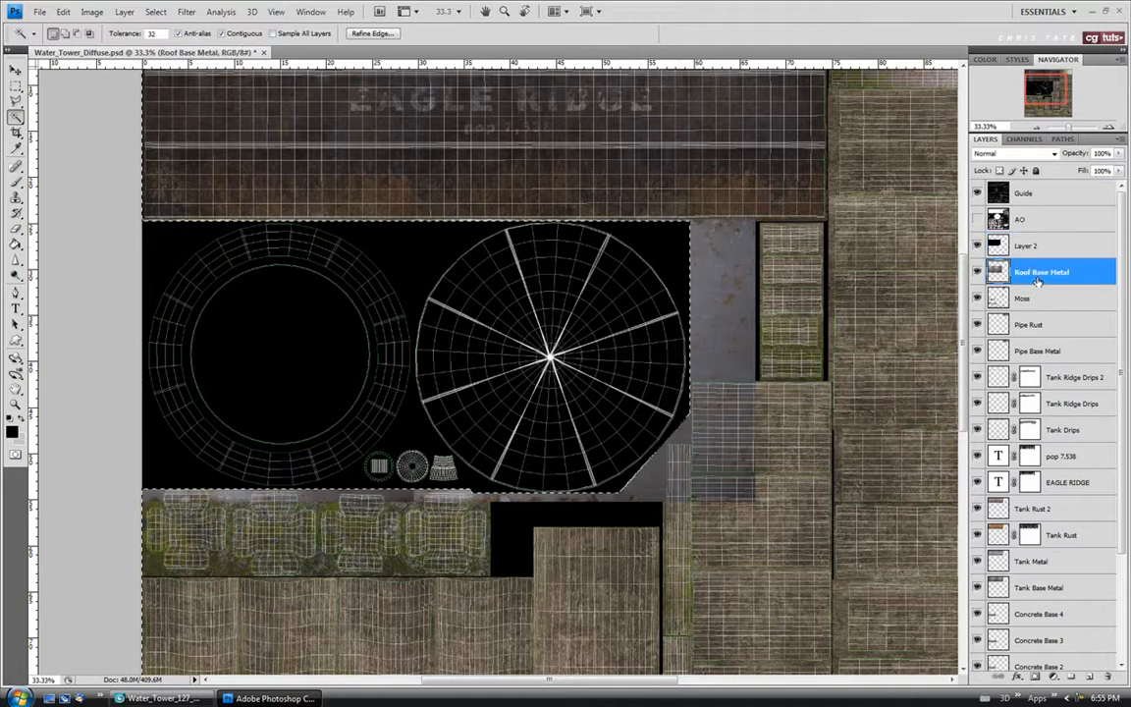
pyautogui.press('Delete')
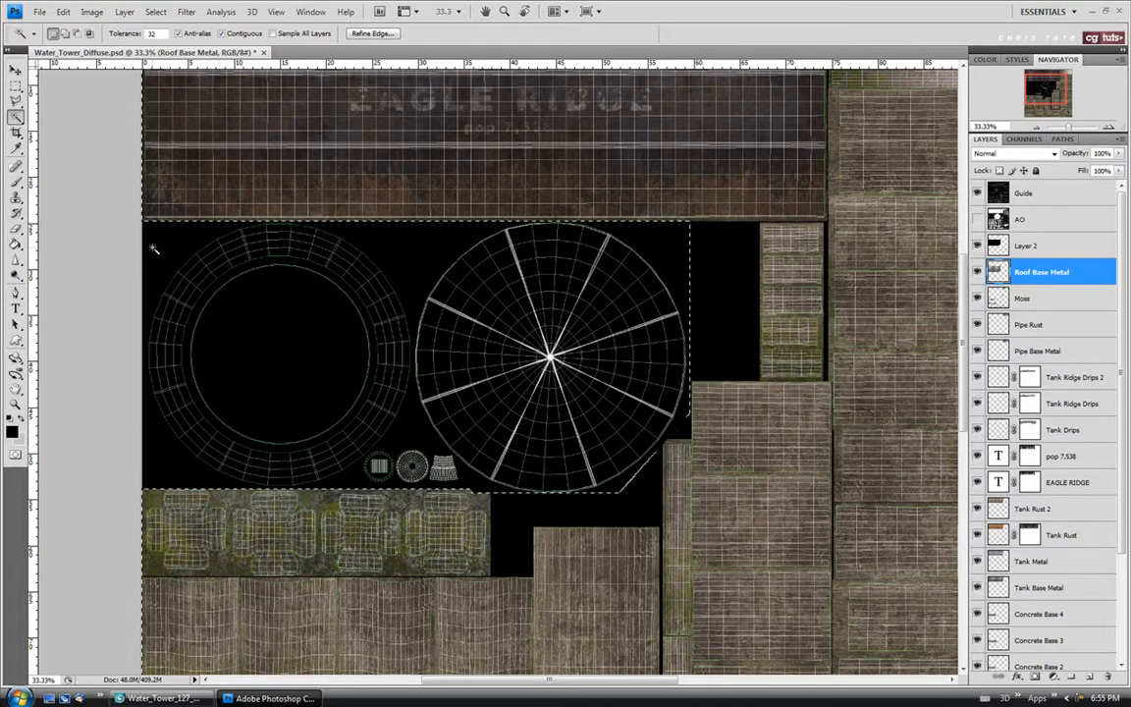
# Hide the black-filled layer and rename it as Selection.
pyautogui.click(979, 246)
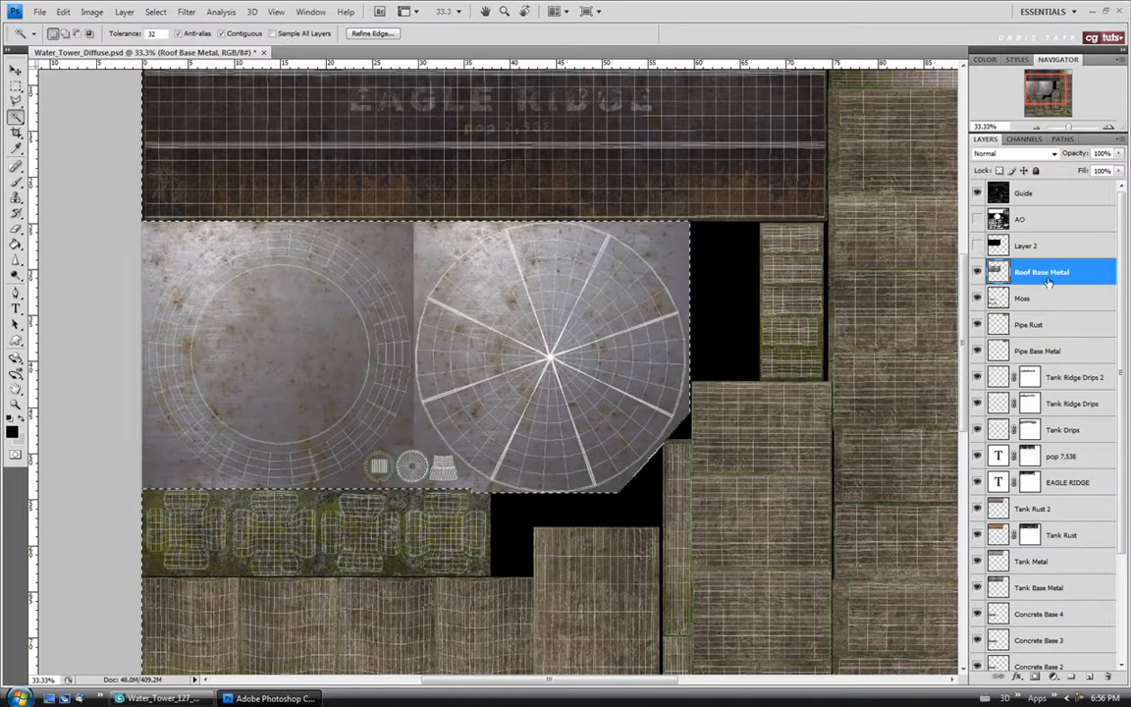
pyautogui.click(1028, 247)
pyautogui.doubleClick(1027, 247)
pyautogui.write('Selection')
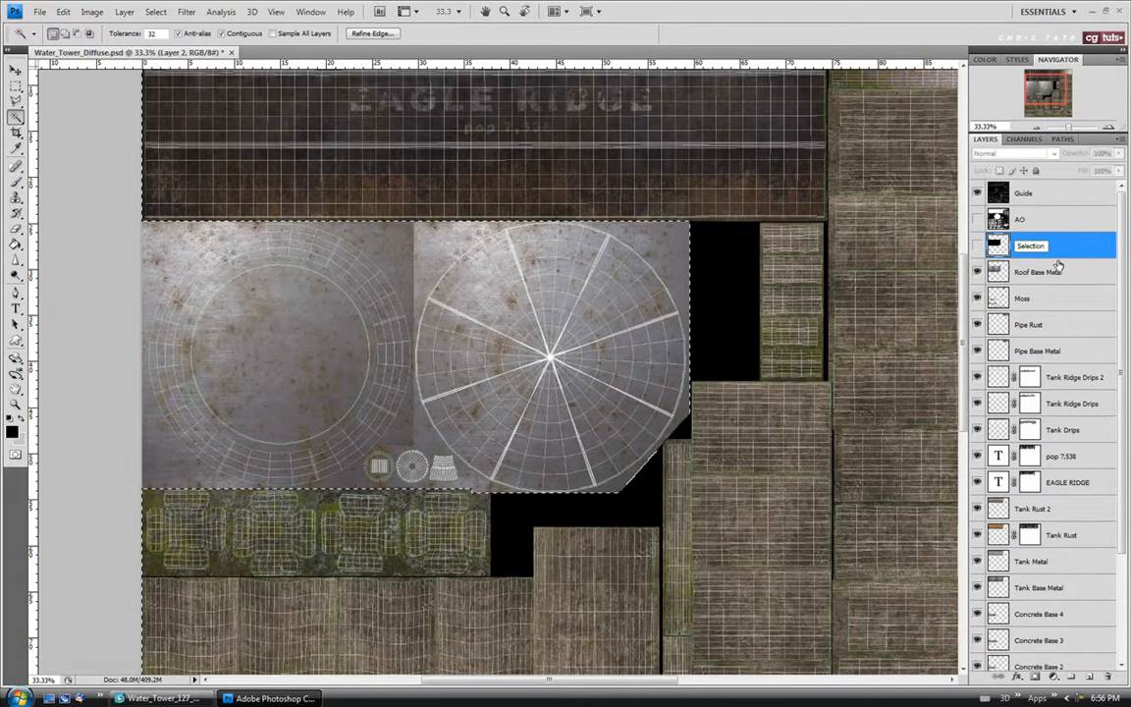
pyautogui.press('Return')
# Clear the selection and paste the whole Rust_2 texture onto a new layer above Roof Base Metal.
pyautogui.click(1046, 277)
pyautogui.click(17, 89)
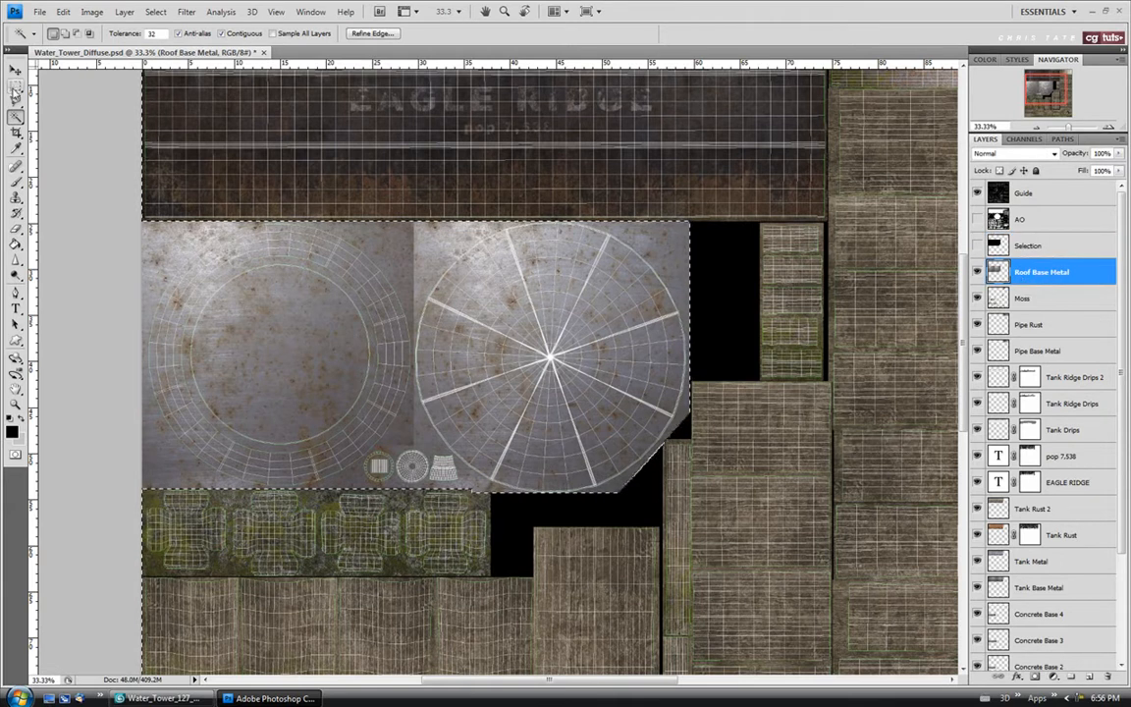
pyautogui.click(169, 131)
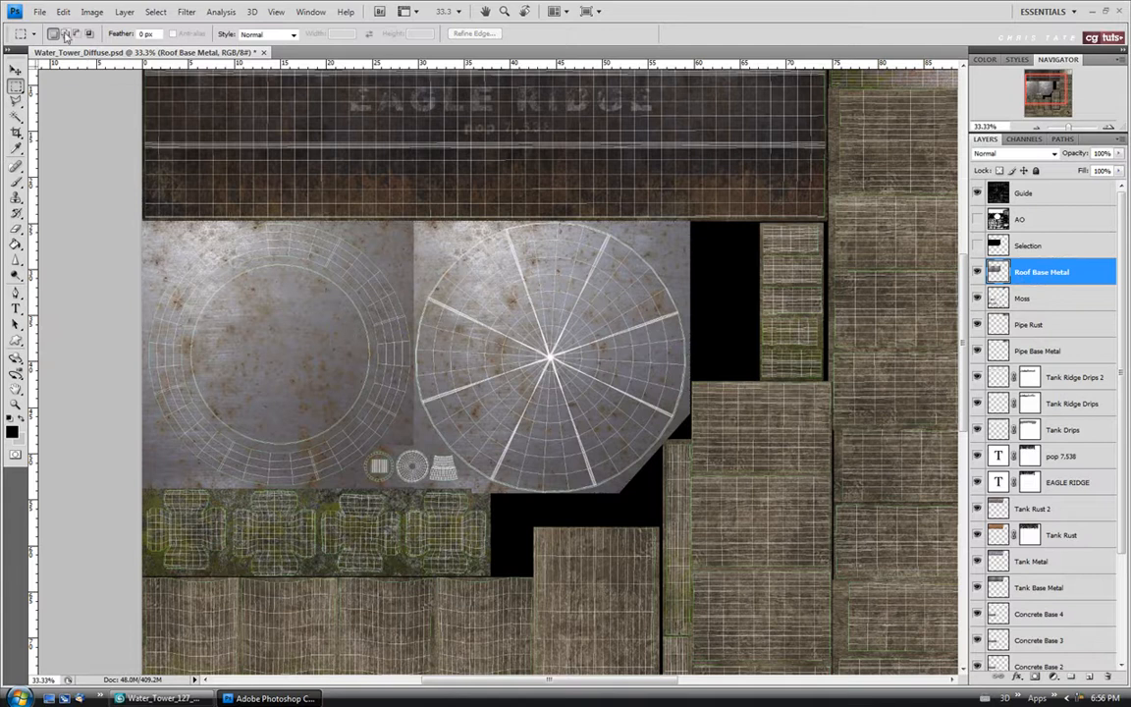
pyautogui.click(39, 12)
pyautogui.click(54, 37)
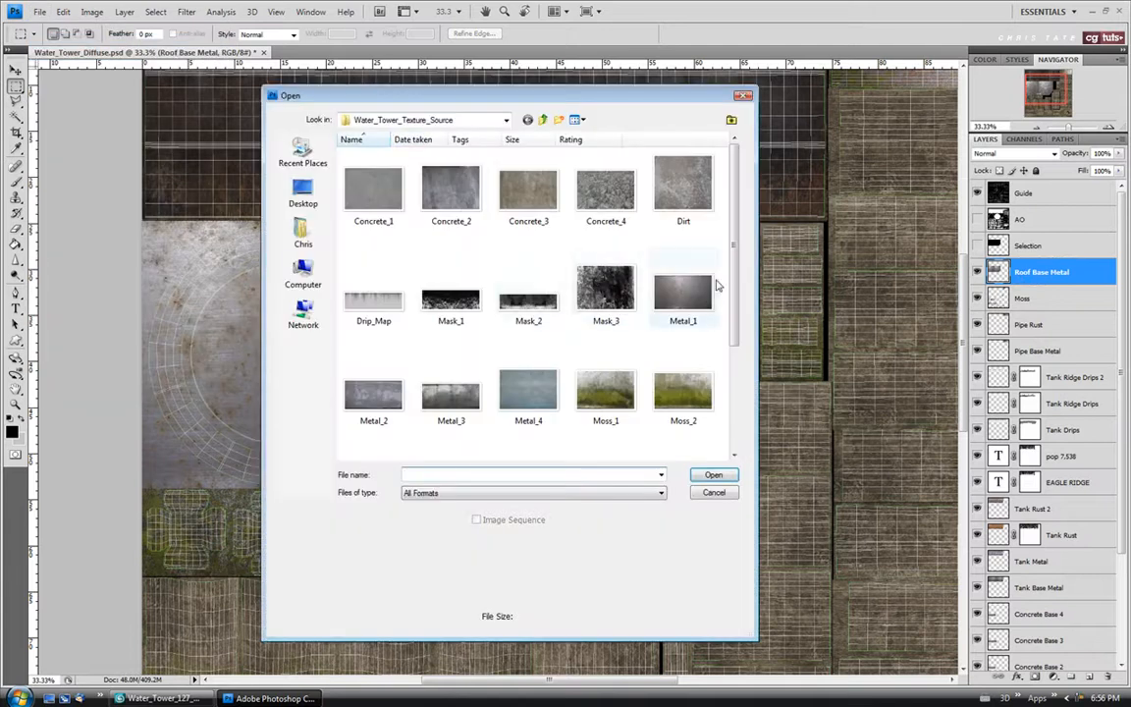
pyautogui.moveTo(733, 247); pyautogui.dragTo(733, 362)
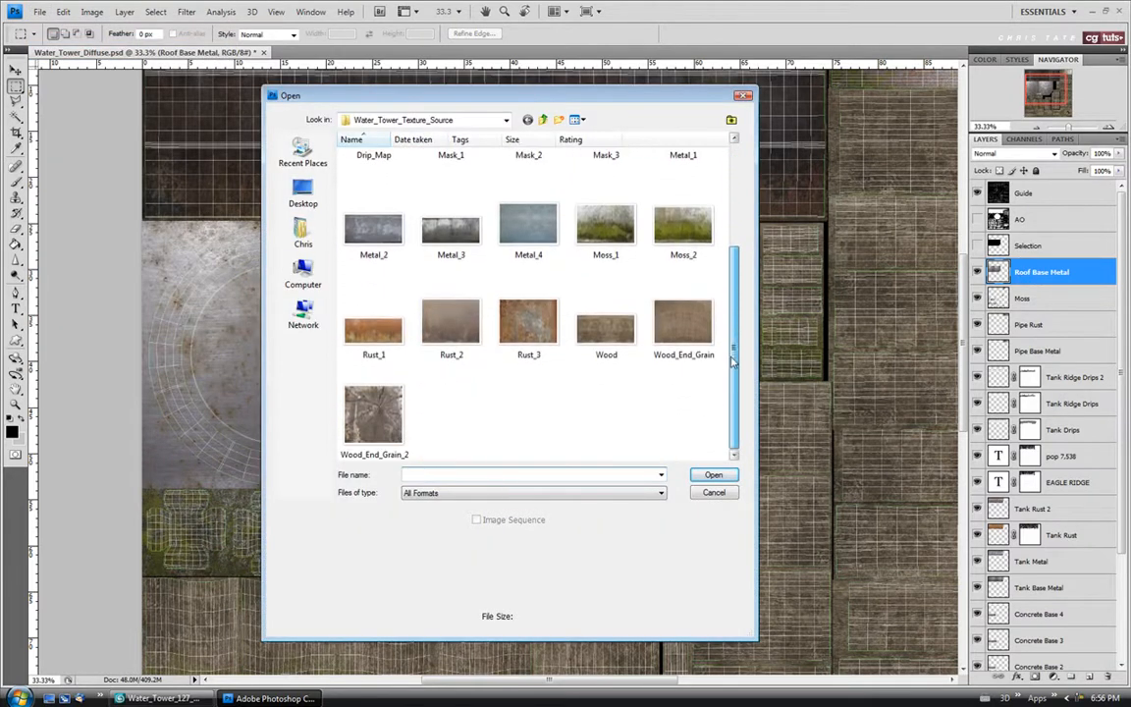
pyautogui.click(449, 323)
pyautogui.click(717, 476)
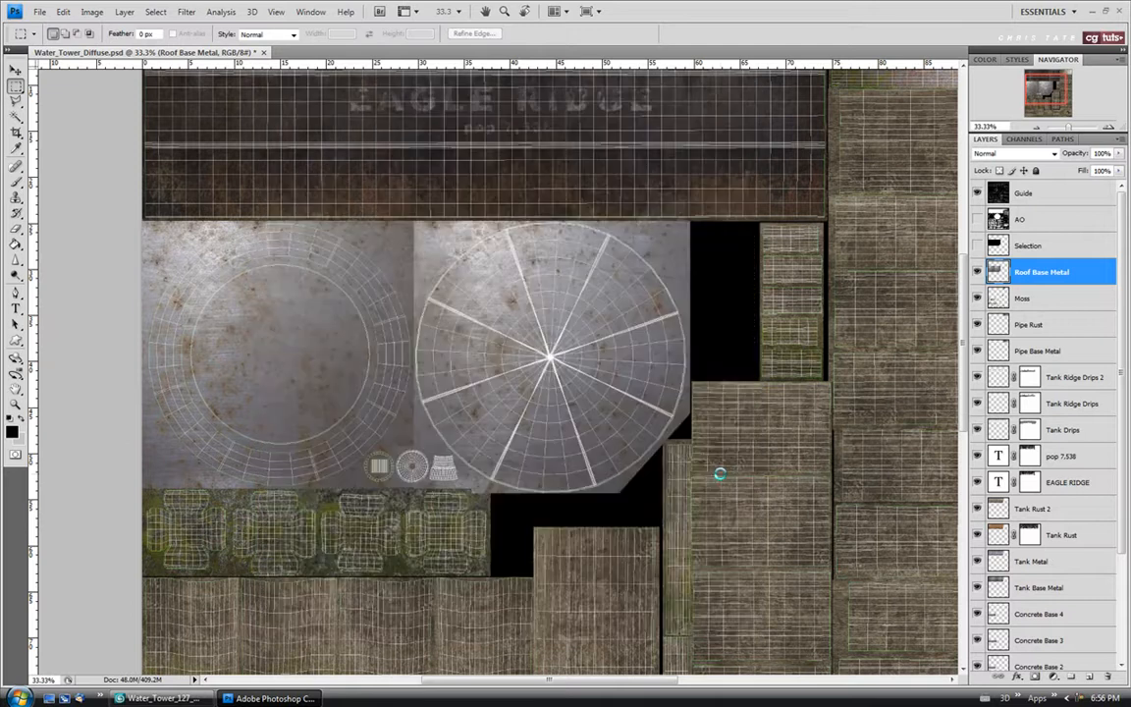
pyautogui.hotkey('ctrl', 'a')
pyautogui.hotkey('ctrl', 'w')
pyautogui.hotkey('ctrl', 'v')
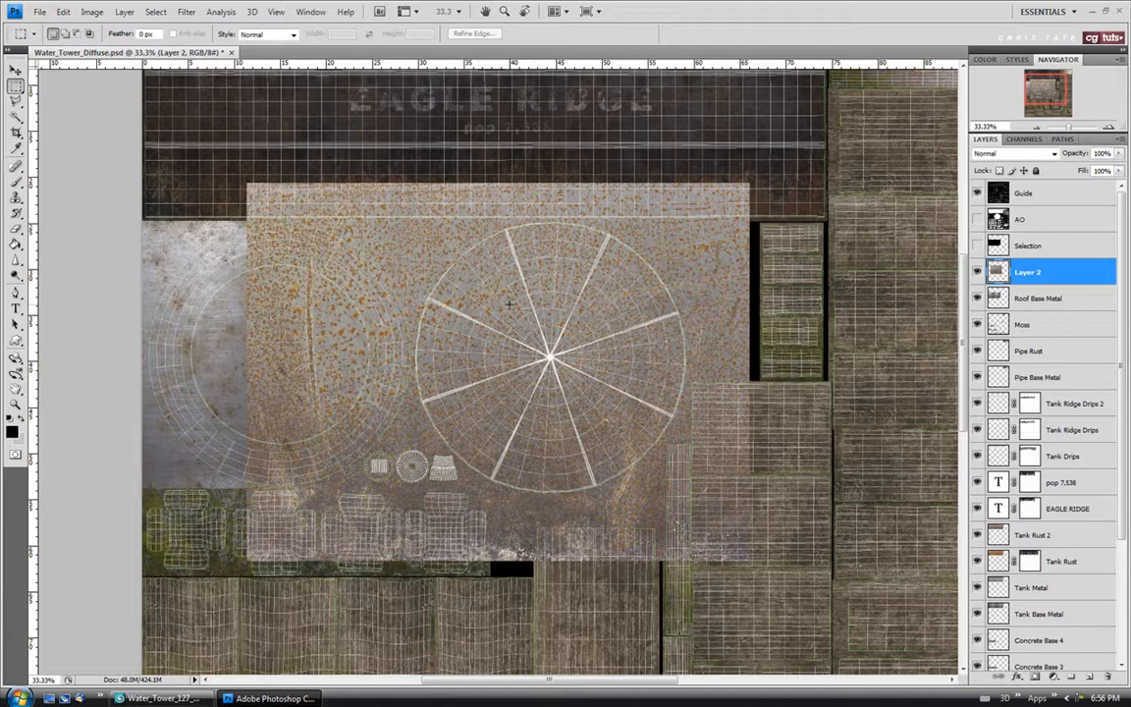
# Scale the pasted rust proportionally to 77.3% with Free Transform so it covers the spoked UV shell.
pyautogui.hotkey('ctrl', 't')
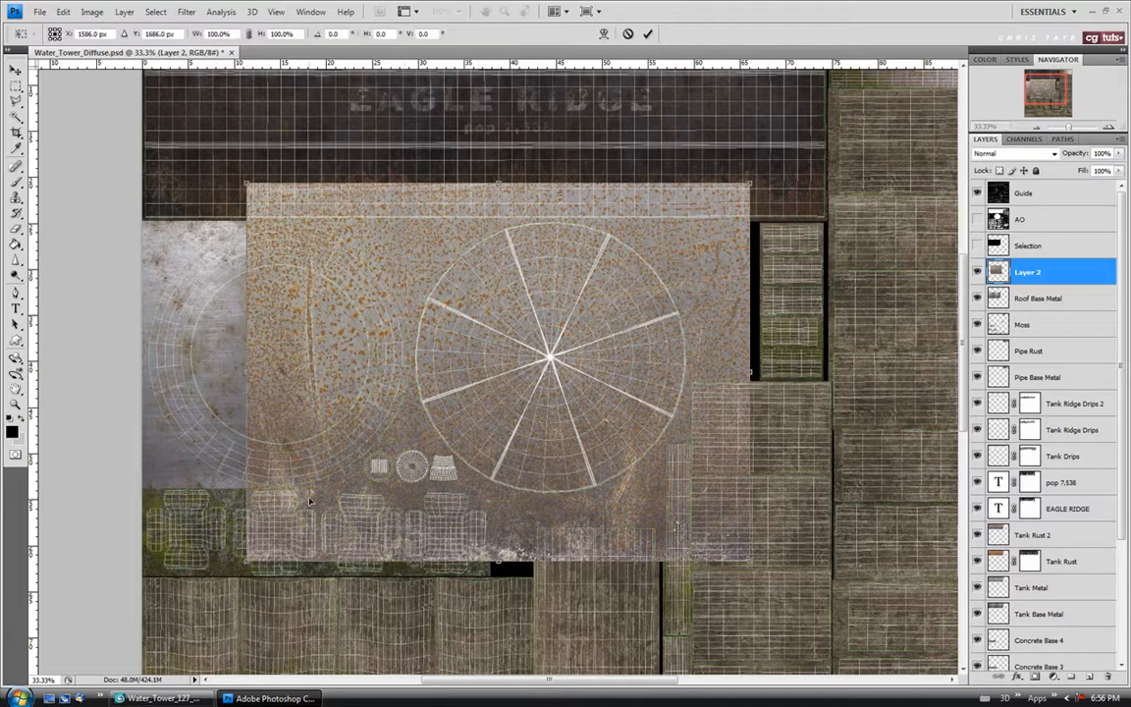
pyautogui.moveTo(248, 562); pyautogui.dragTo(252, 558)
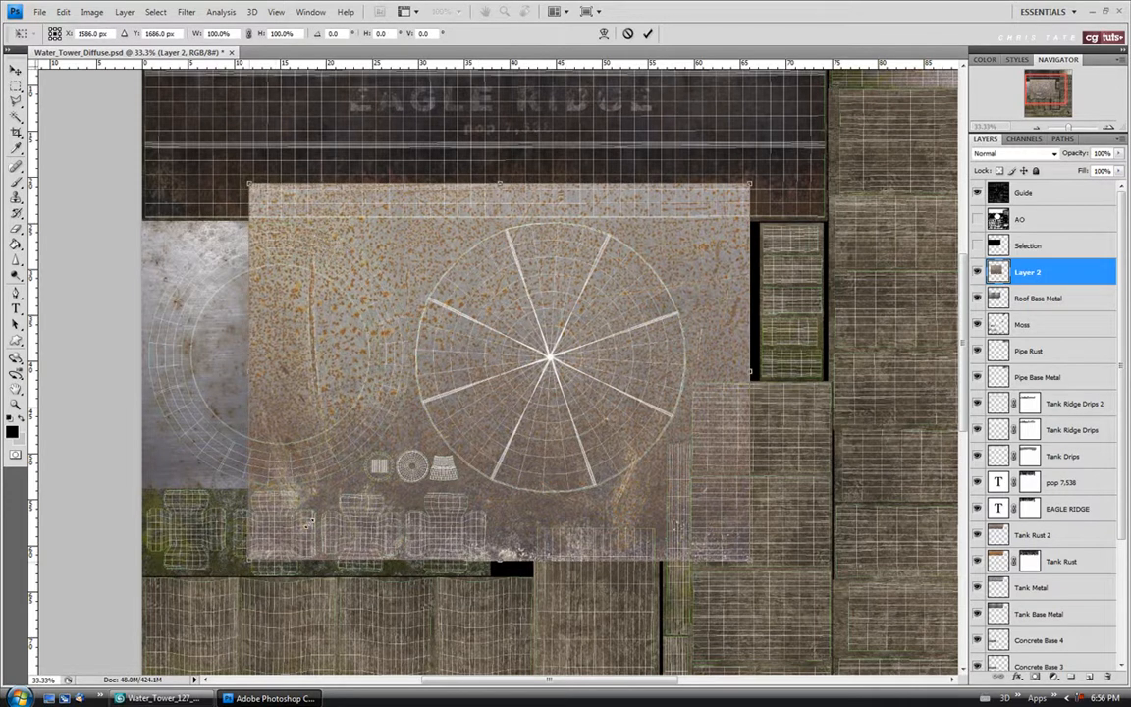
pyautogui.moveTo(309, 525); pyautogui.dragTo(343, 508)
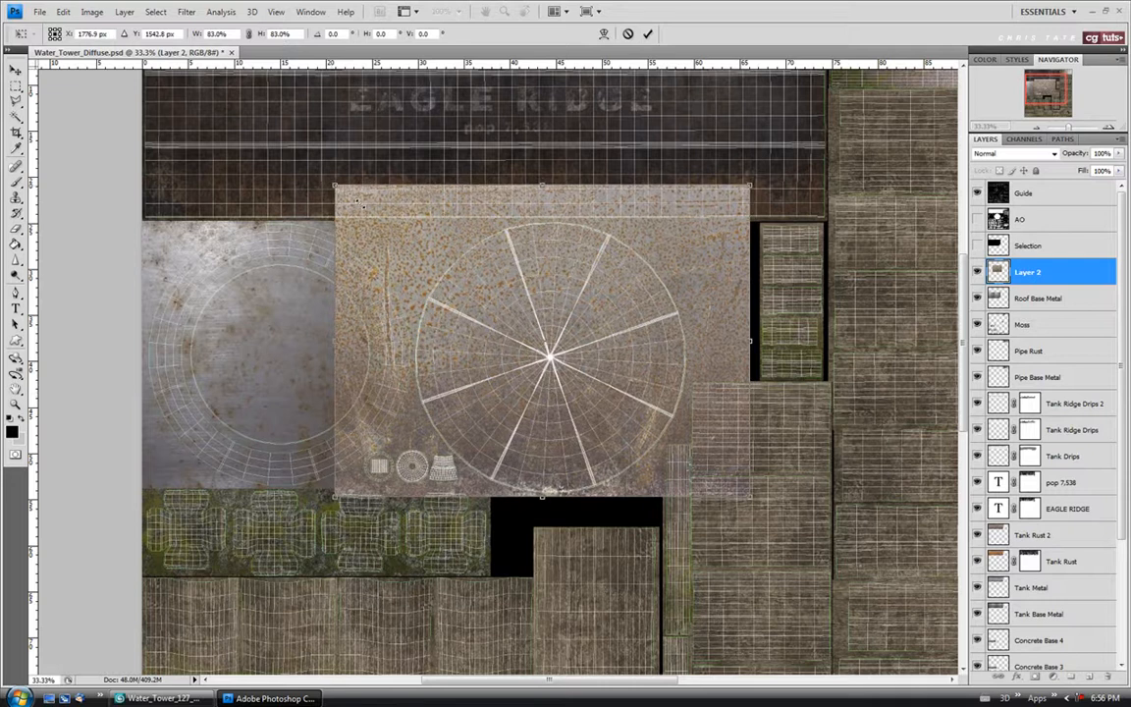
pyautogui.moveTo(361, 201); pyautogui.dragTo(376, 216)
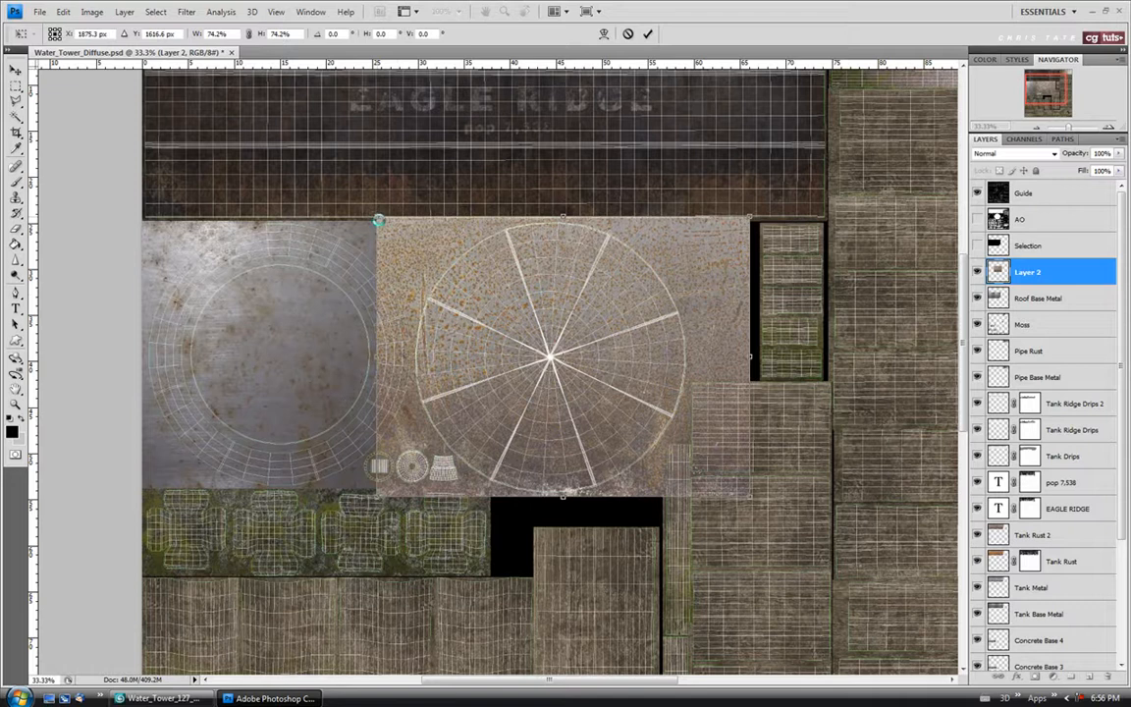
pyautogui.moveTo(376, 496); pyautogui.dragTo(363, 508)
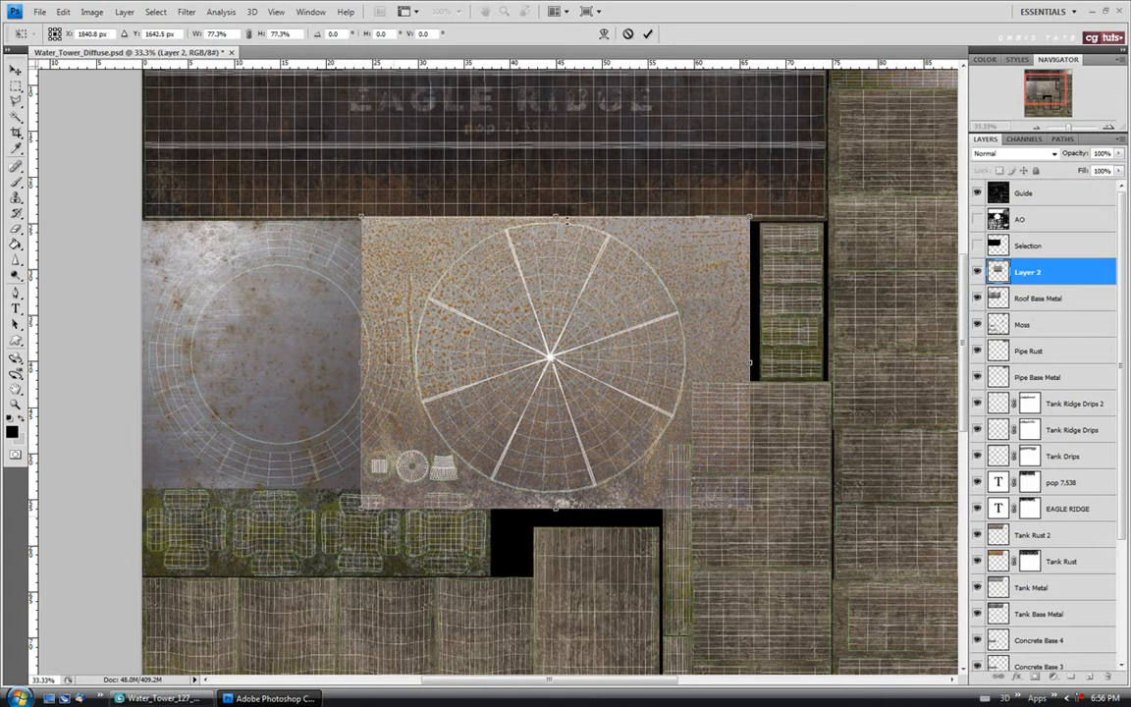
pyautogui.press('Return')
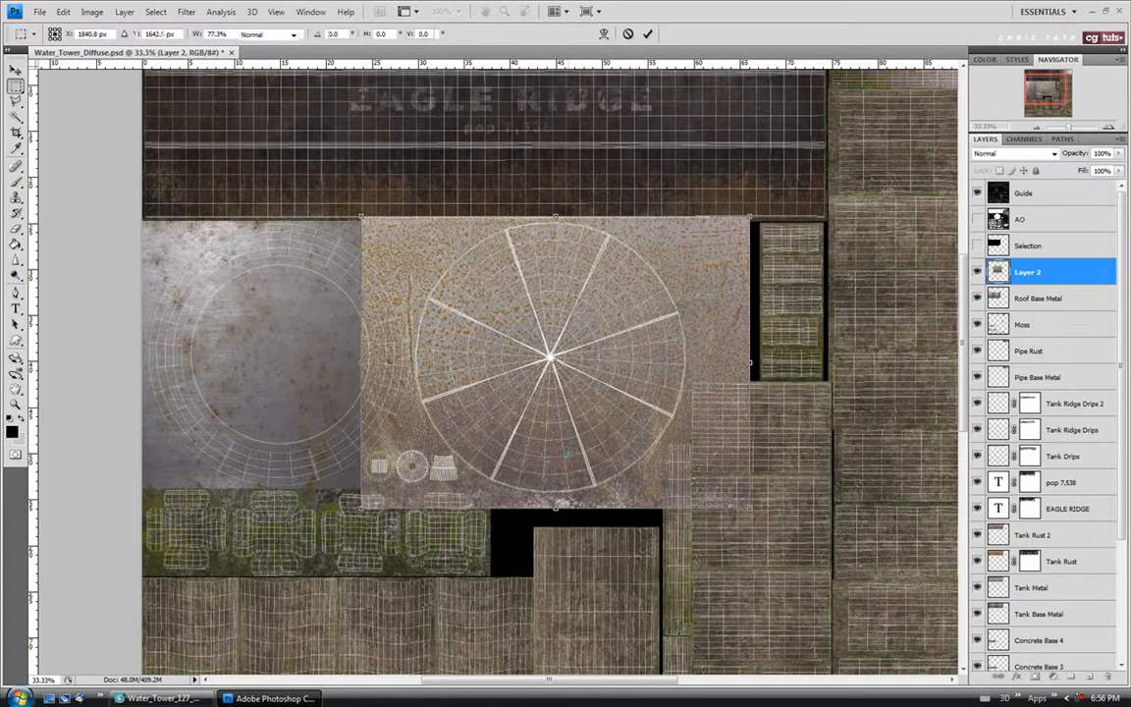
# Duplicate the scaled rust onto a new layer and place the copy over the ring-shaped UV shell.
pyautogui.hotkey('ctrl', 'a')
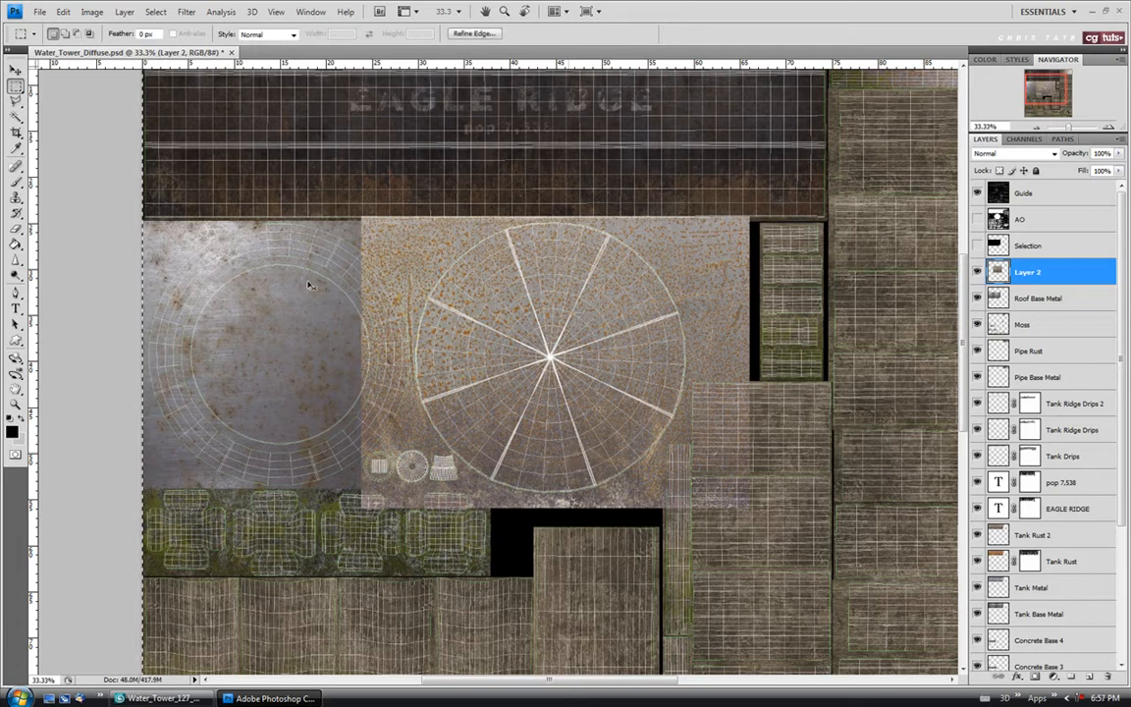
pyautogui.hotkey('ctrl', 'c')
pyautogui.hotkey('ctrl', 'v')
pyautogui.click(16, 72)
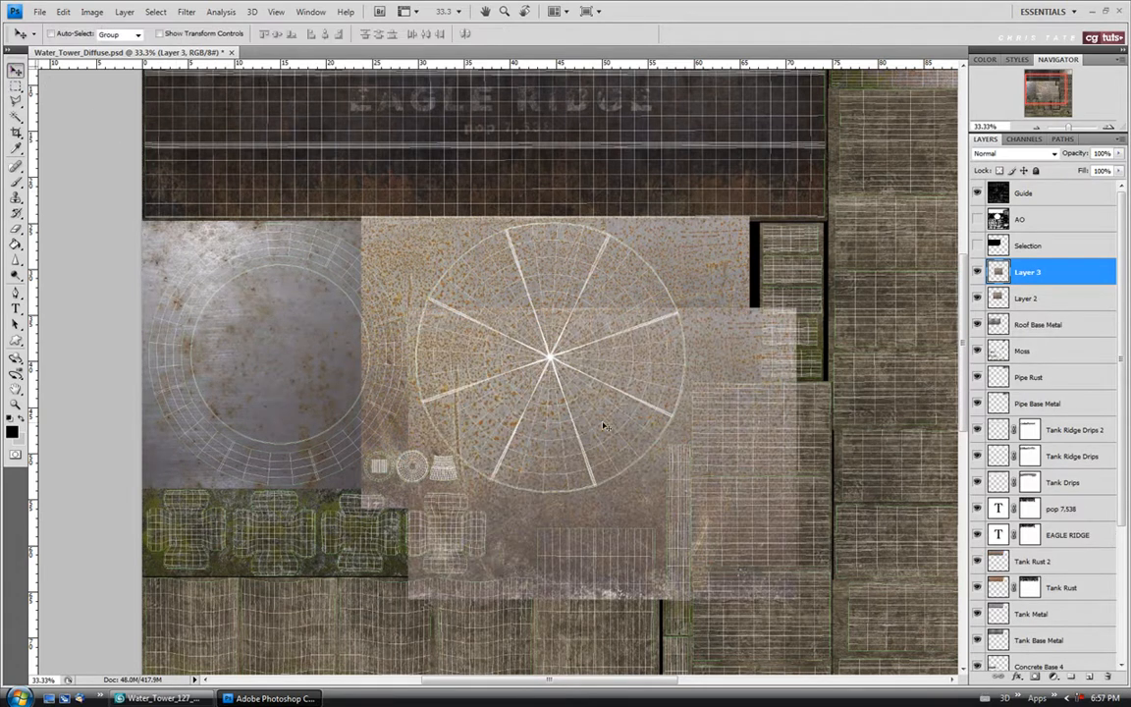
pyautogui.moveTo(443, 335); pyautogui.dragTo(221, 333)
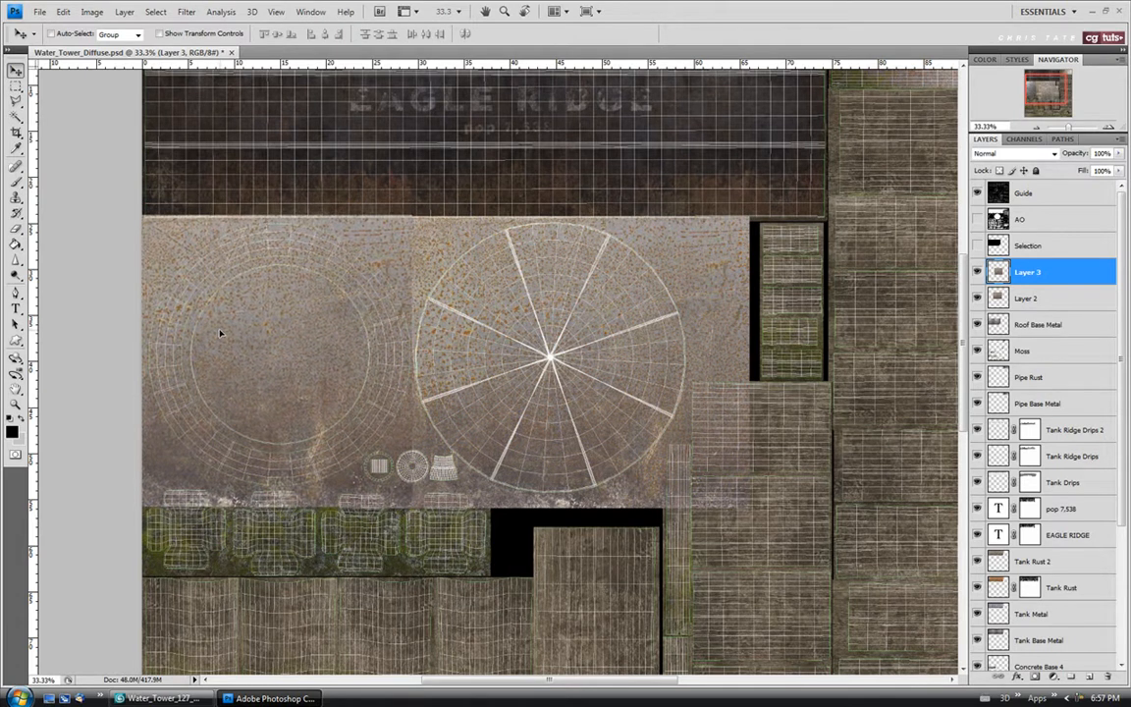
# Flip the duplicated rust both horizontally and vertically with Free Transform.
pyautogui.hotkey('ctrl', 't')
pyautogui.rightClick(300, 336)
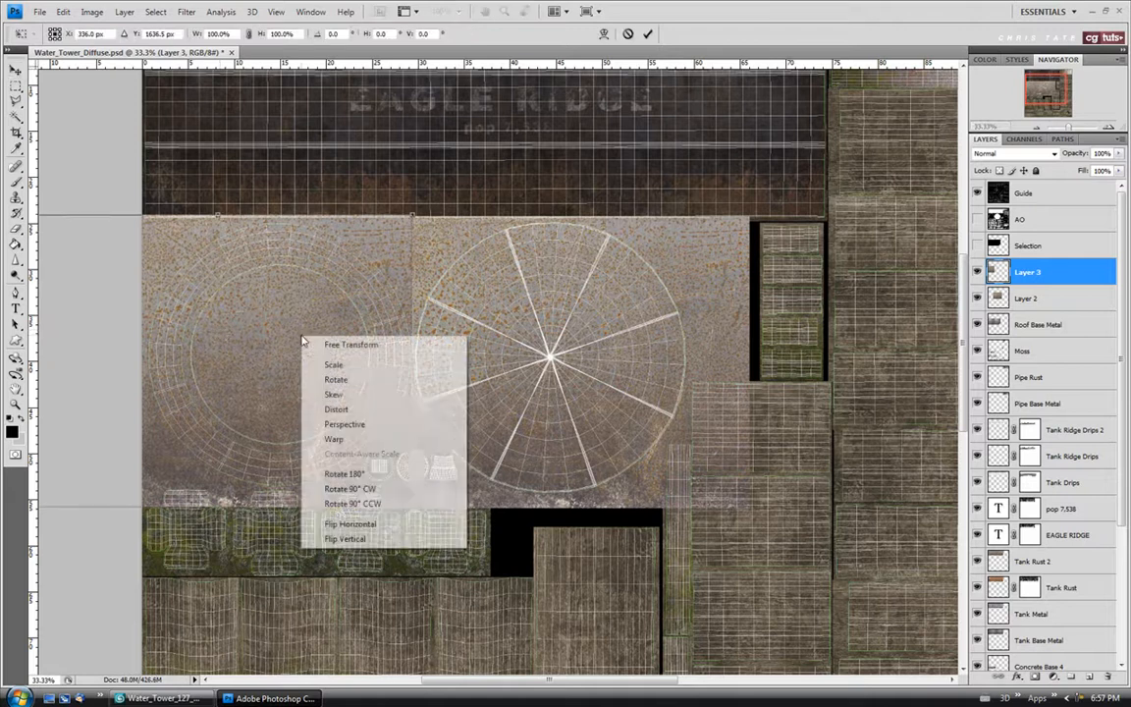
pyautogui.click(373, 527)
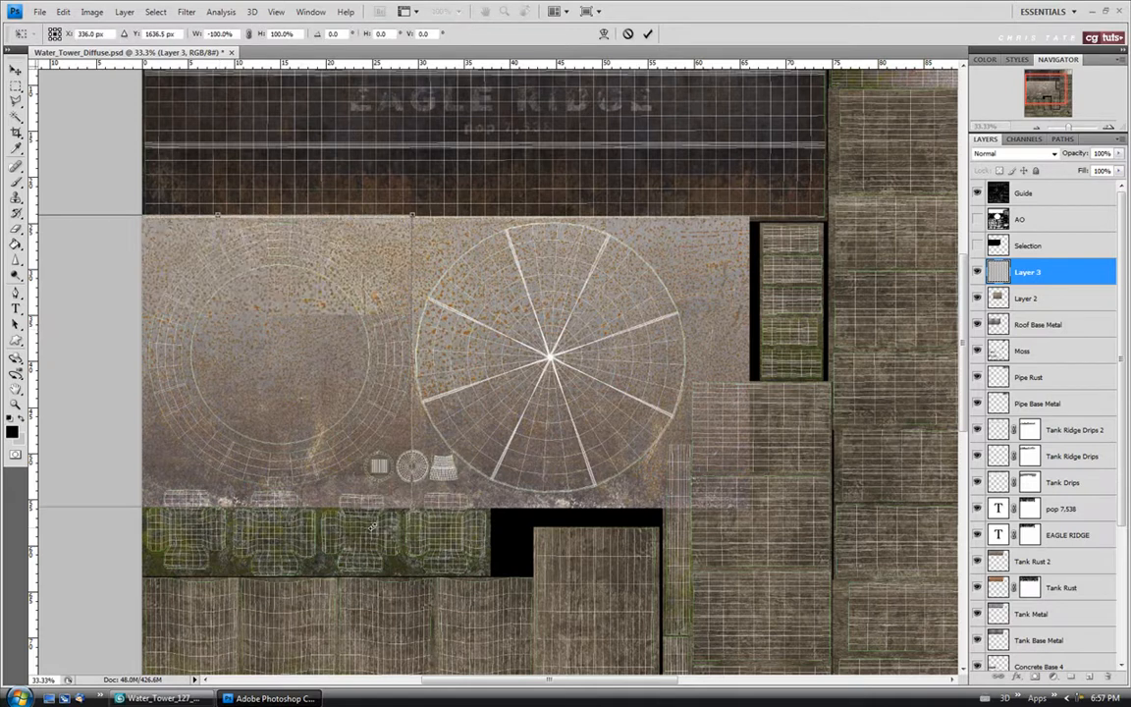
pyautogui.rightClick(363, 371)
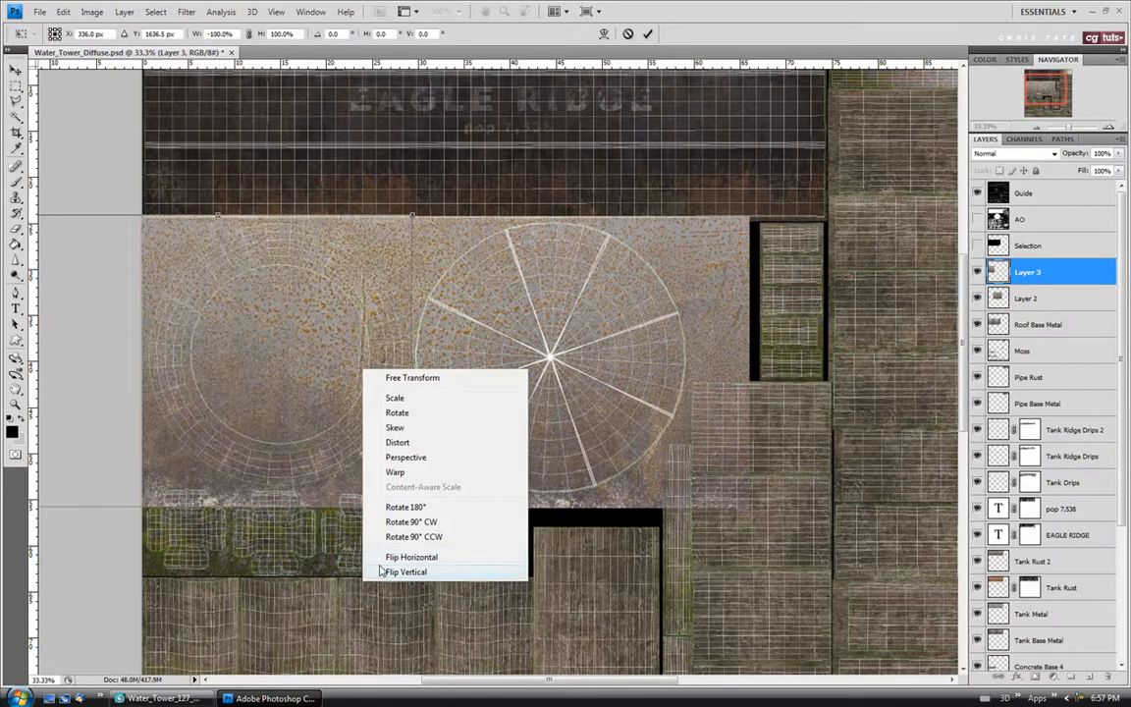
pyautogui.click(377, 568)
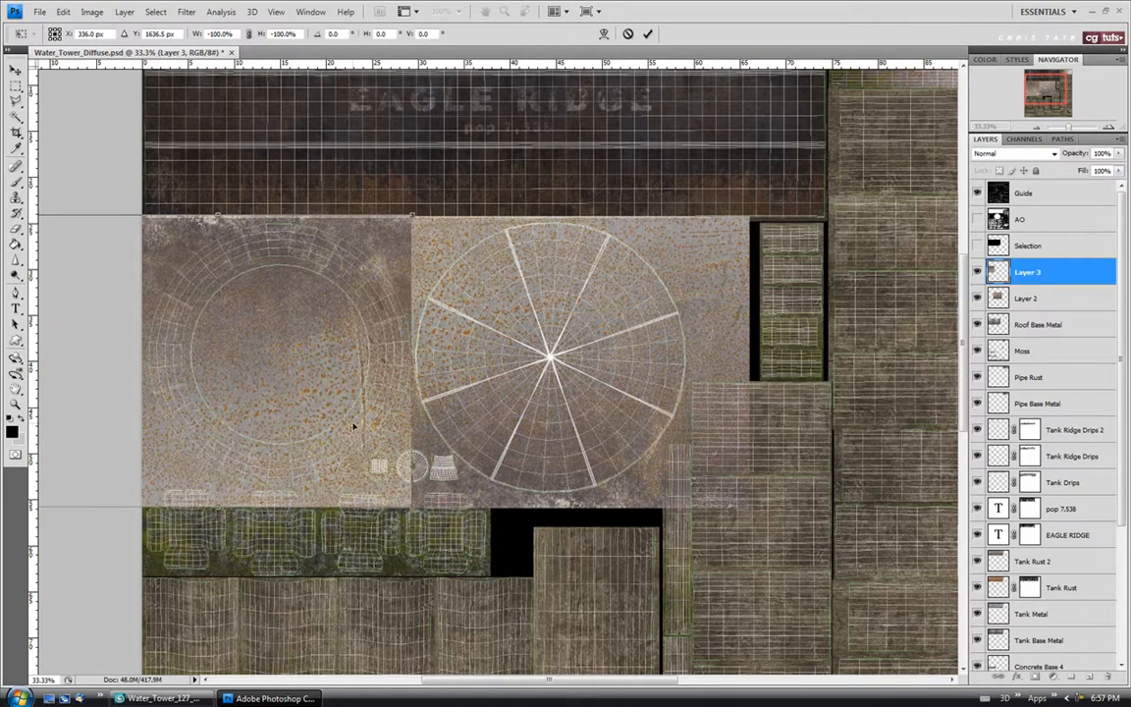
# Nudge the flipped rust to X 351 px, Y 1633.5 px and apply the transform.
pyautogui.press('Right')
pyautogui.press('Right')
pyautogui.press('Right')
pyautogui.press('Right')
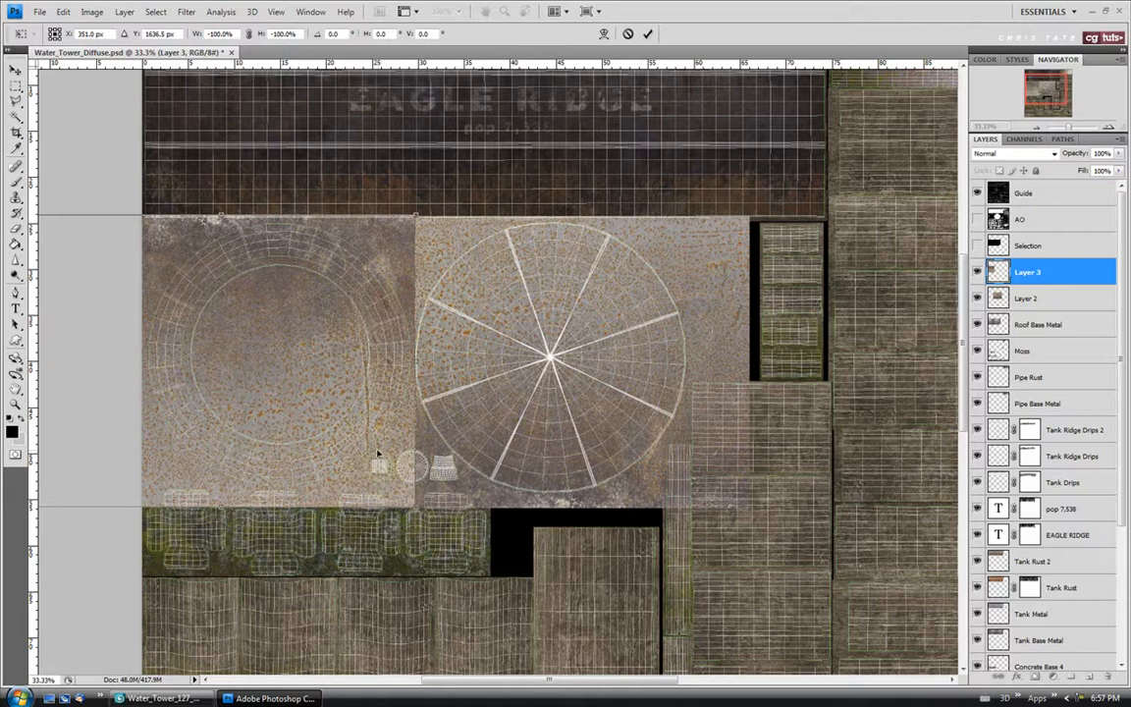
pyautogui.press('Left')
pyautogui.press('Left')
pyautogui.press('Left')
pyautogui.press('Left')
pyautogui.press('Right')
pyautogui.press('Right')
pyautogui.press('Right')
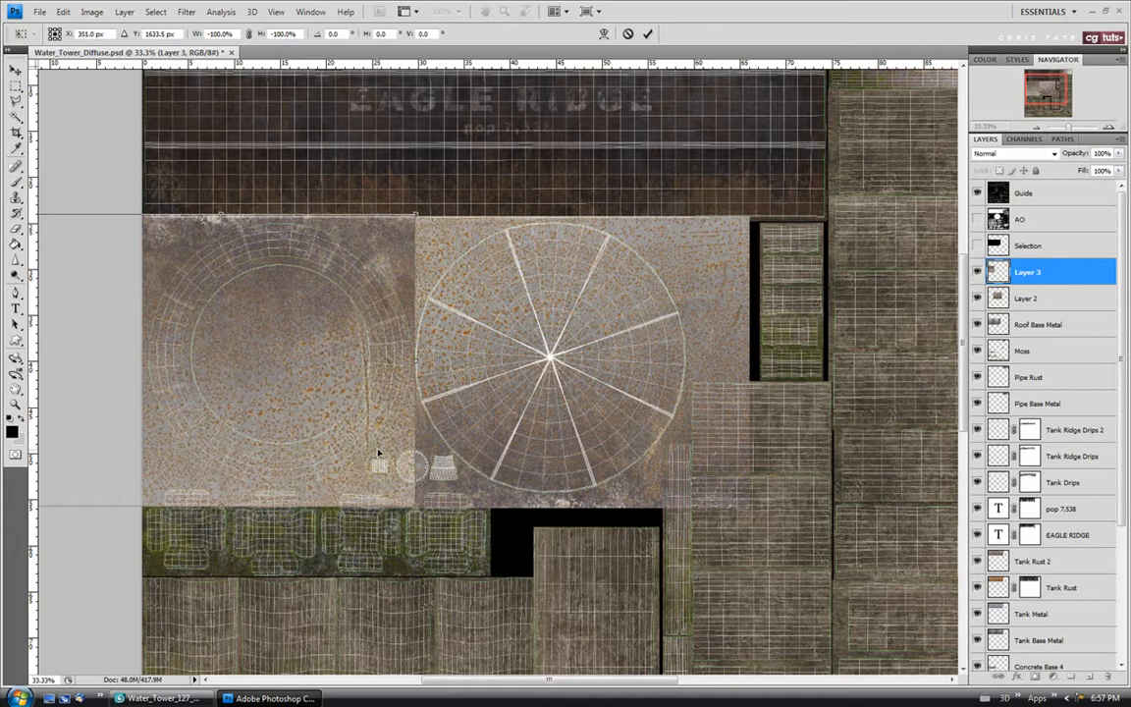
pyautogui.press('Right')
pyautogui.press('Return')
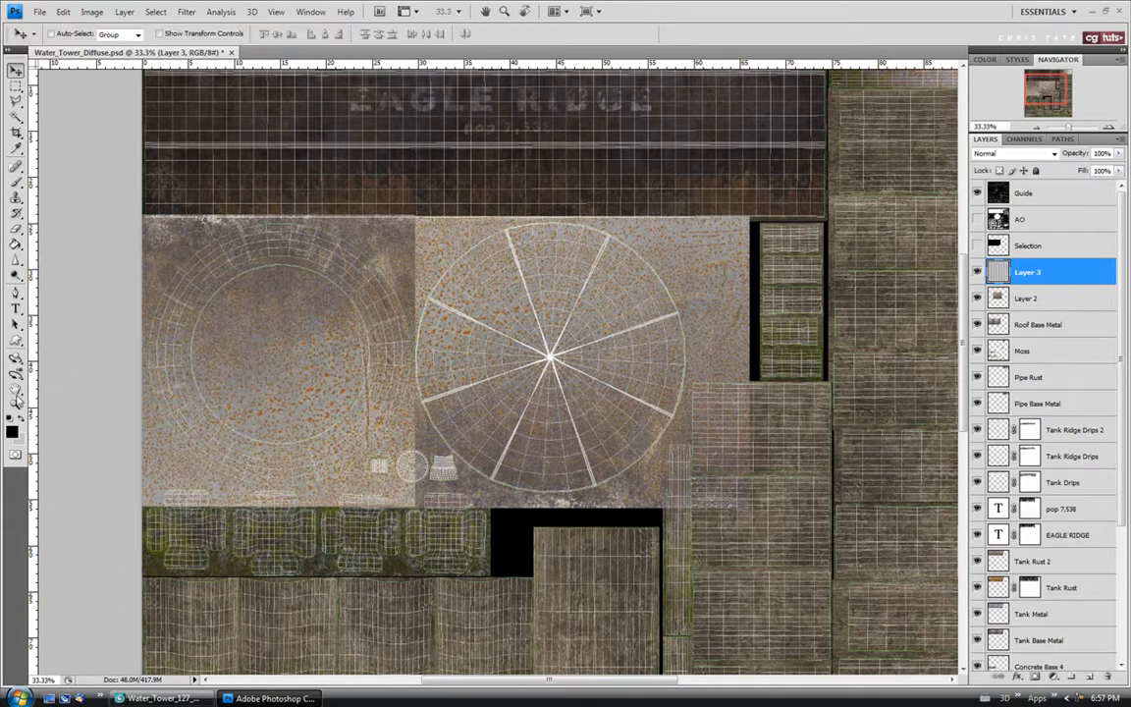
# Inspect the rust seam around the small cap shells at 100% with the duplicated rust layer hidden and shown.
pyautogui.press('z')
pyautogui.click(329, 365)
pyautogui.press('v')
pyautogui.moveTo(393, 461); pyautogui.dragTo(390, 463)
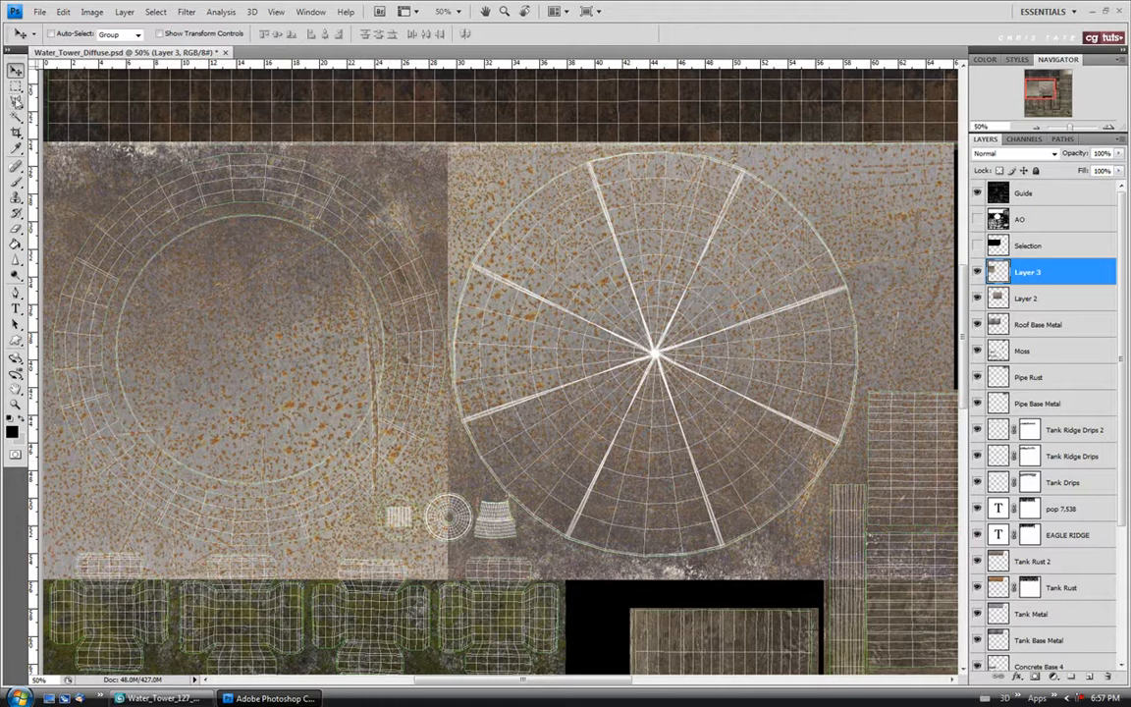
pyautogui.click(16, 404)
pyautogui.click(414, 508)
pyautogui.click(414, 507)
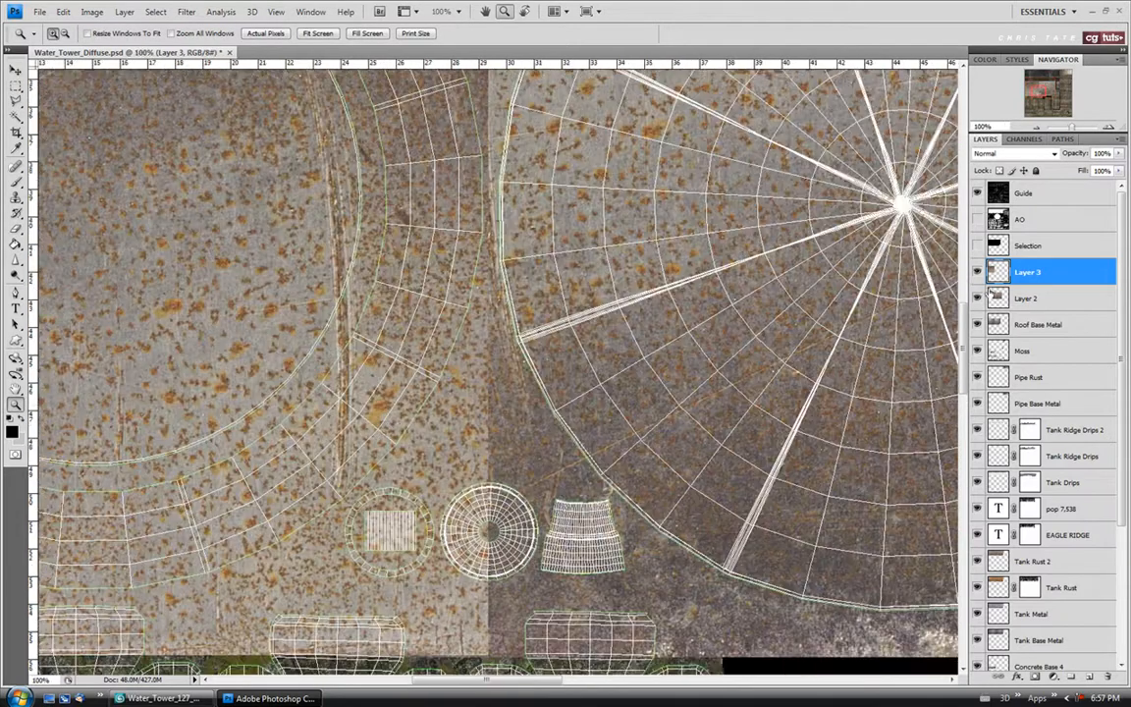
pyautogui.click(977, 272)
pyautogui.click(977, 272)
pyautogui.click(978, 272)
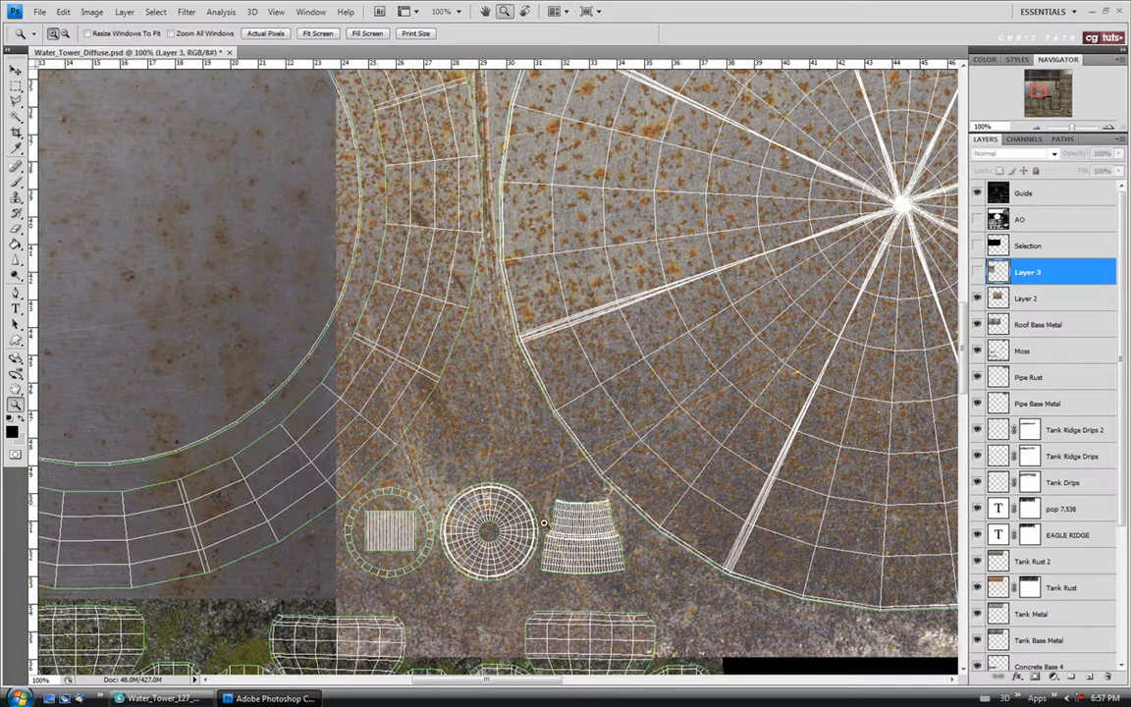
pyautogui.click(978, 273)
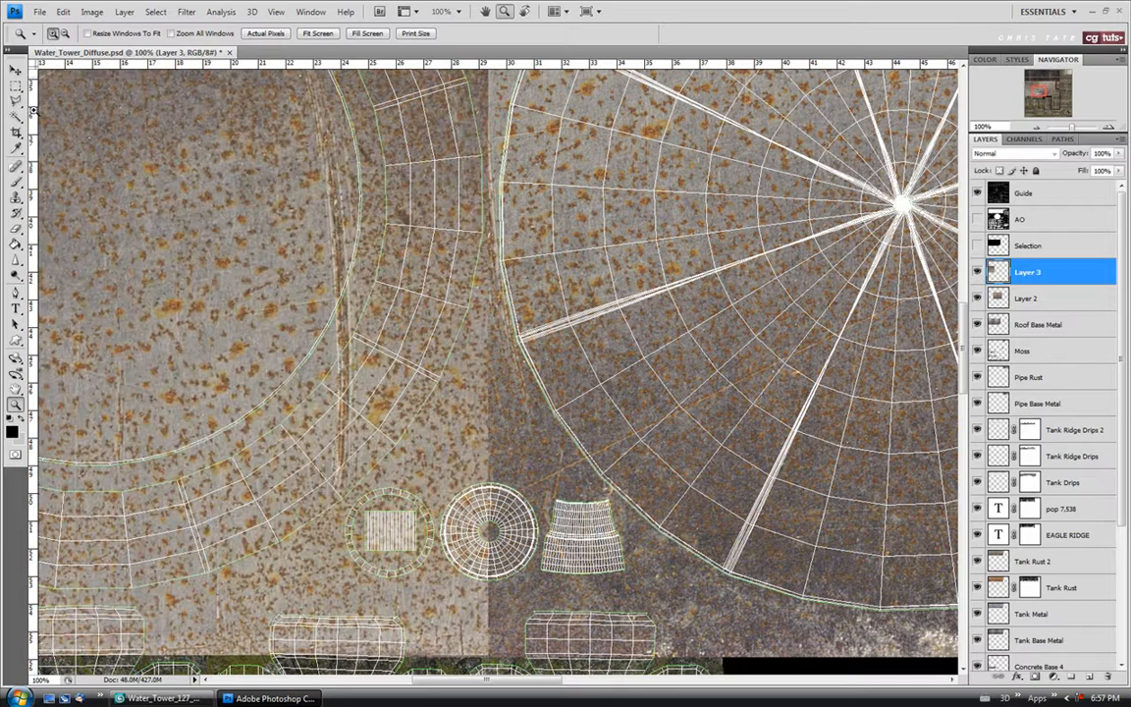
# Outline the area around the small cap shells, delete it from the duplicated rust layer, and clear the selection.
pyautogui.click(15, 100)
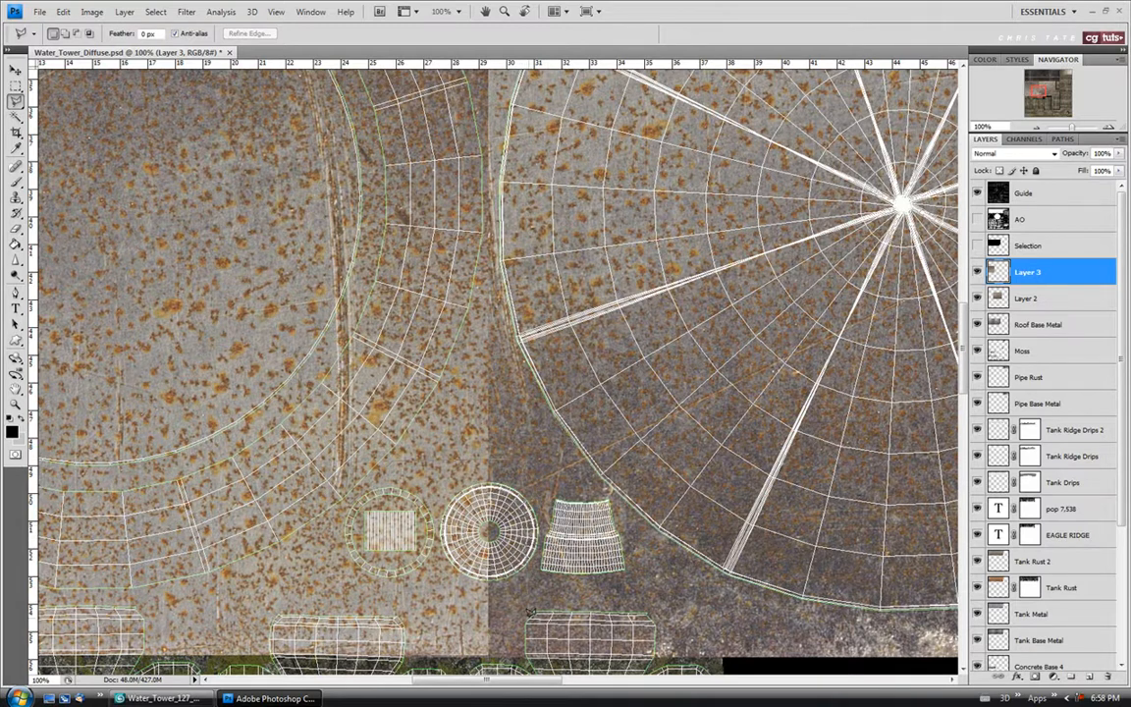
pyautogui.moveTo(320, 532); pyautogui.dragTo(322, 539)
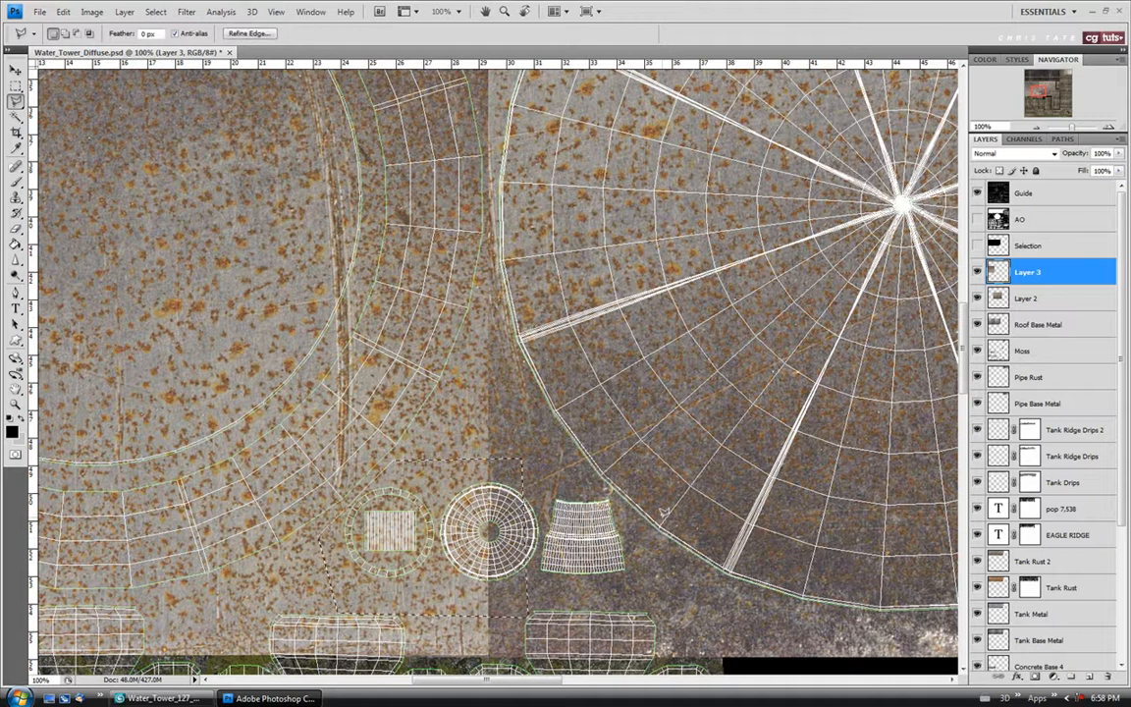
pyautogui.press('Delete')
pyautogui.hotkey('ctrl', 'd')
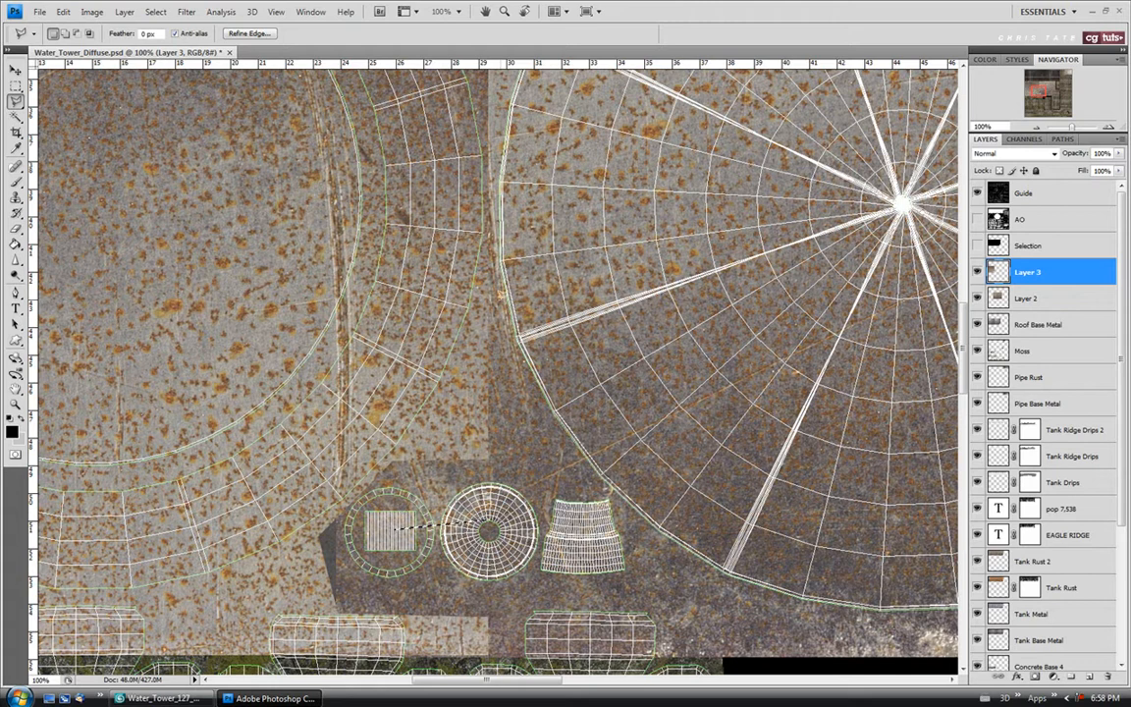
pyautogui.click(507, 295)
pyautogui.click(16, 85)
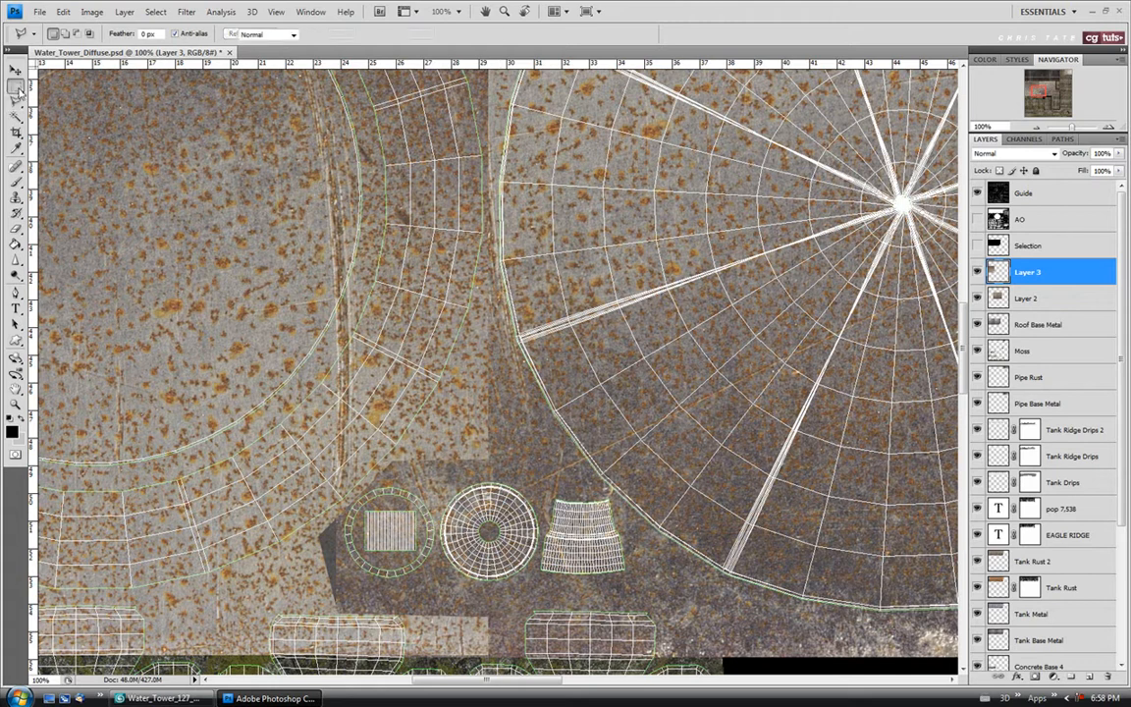
# Merge the two rust layers into one and rename it as Roof Rust.
pyautogui.click(17, 406)
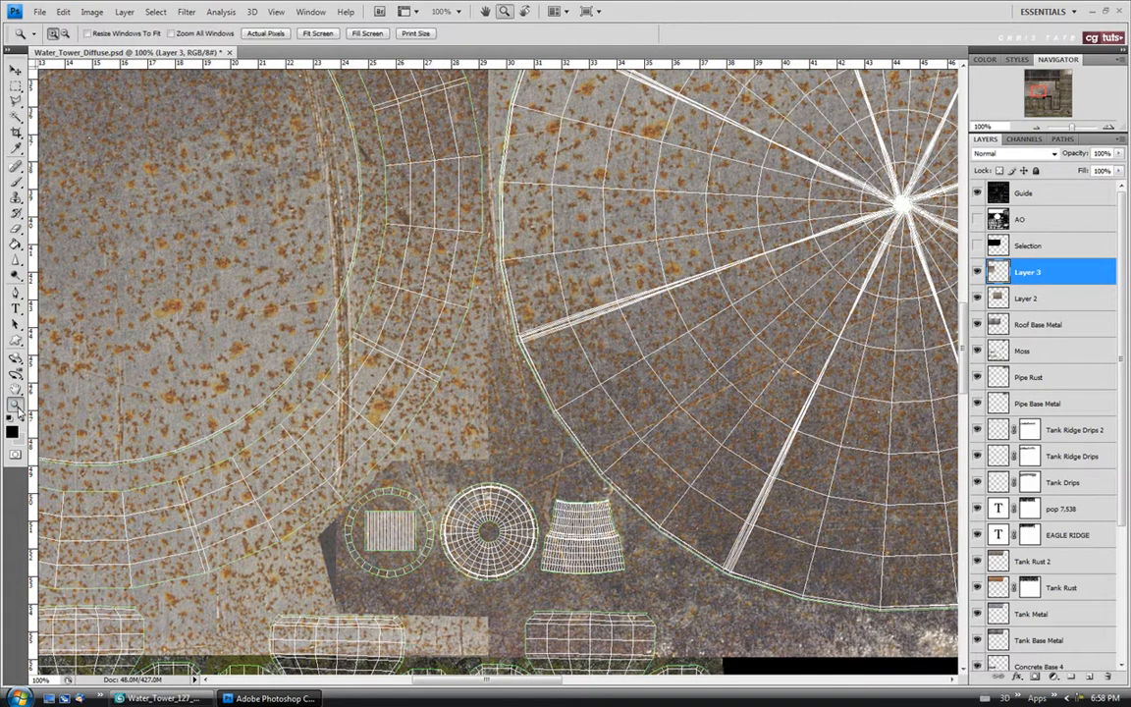
pyautogui.click(317, 34)
pyautogui.click(152, 239)
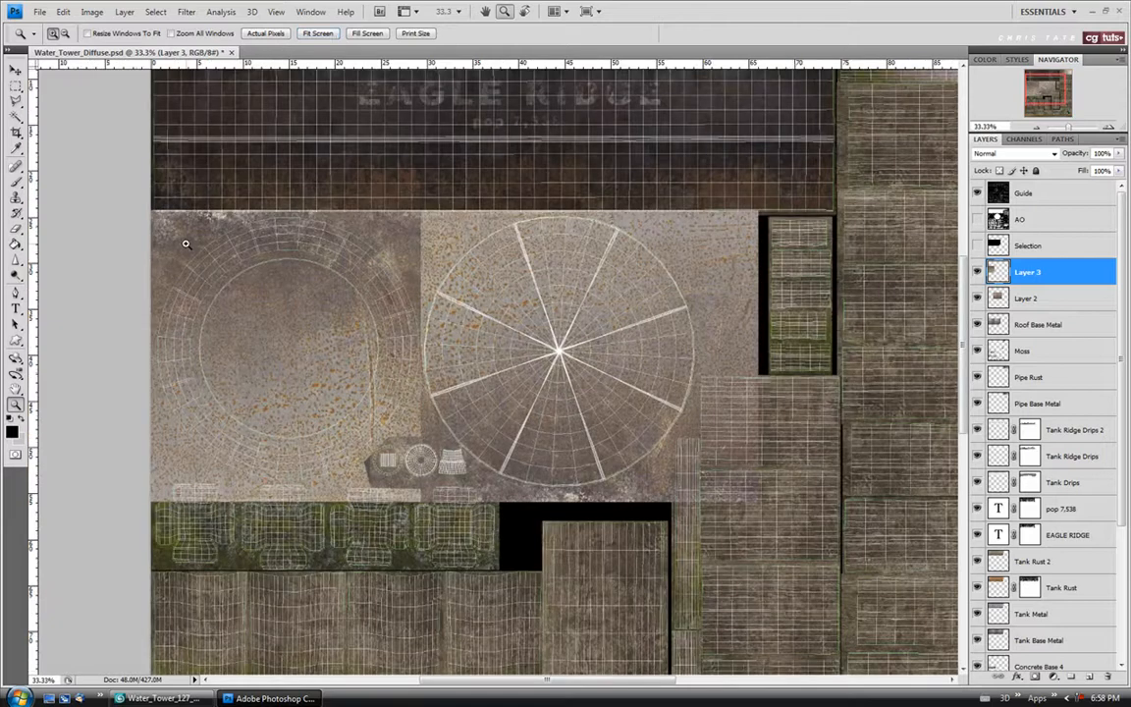
pyautogui.keyDown('shift'); pyautogui.click(1021, 297); pyautogui.keyUp('shift')
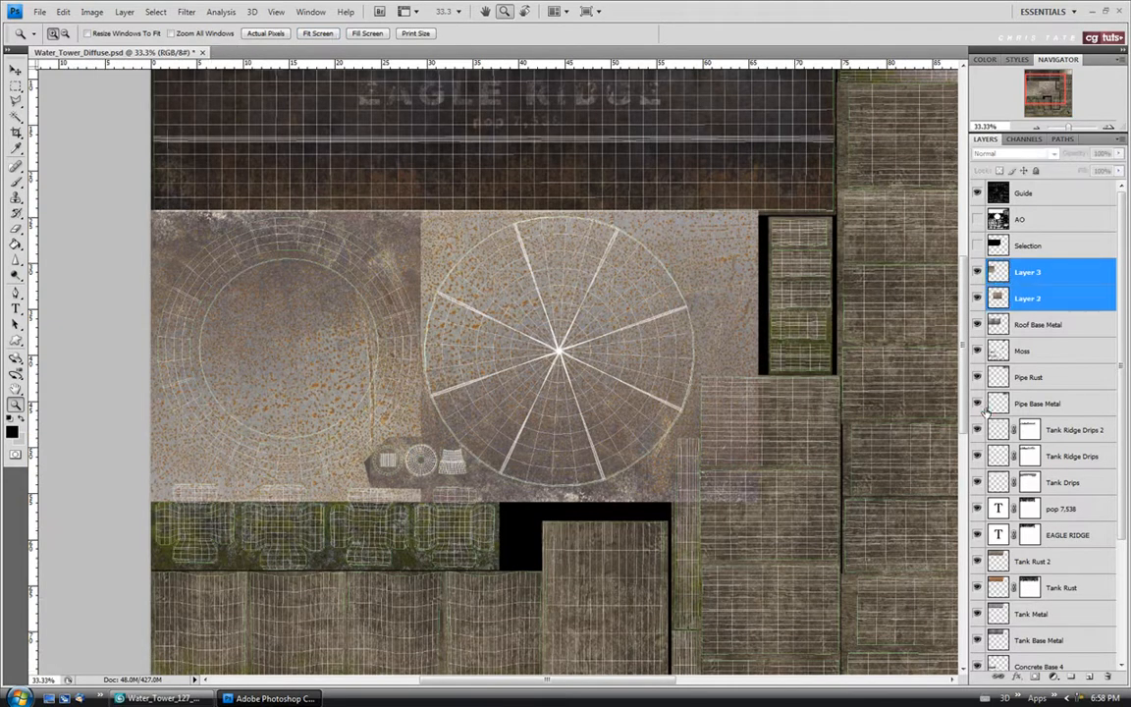
pyautogui.hotkey('ctrl', 'e')
pyautogui.doubleClick(1027, 272)
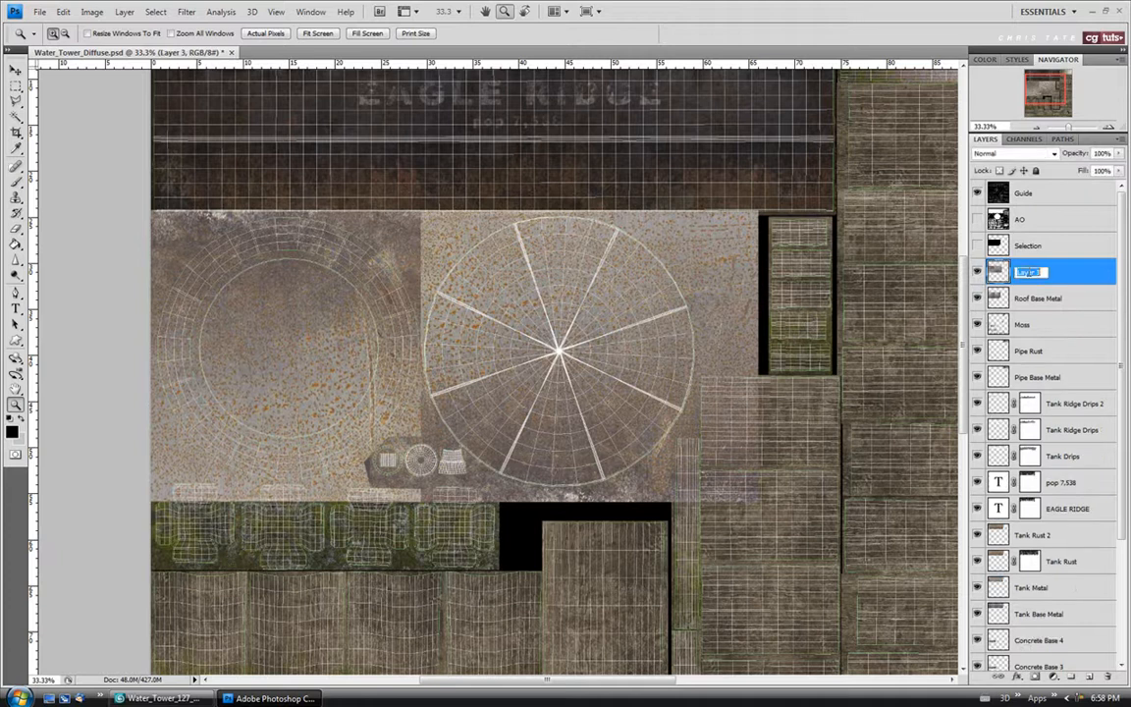
pyautogui.write('Roof Rust')
# Select the area outside the Selection layer's black shape, delete it from Roof Rust, and clear the selection.
pyautogui.click(1022, 246)
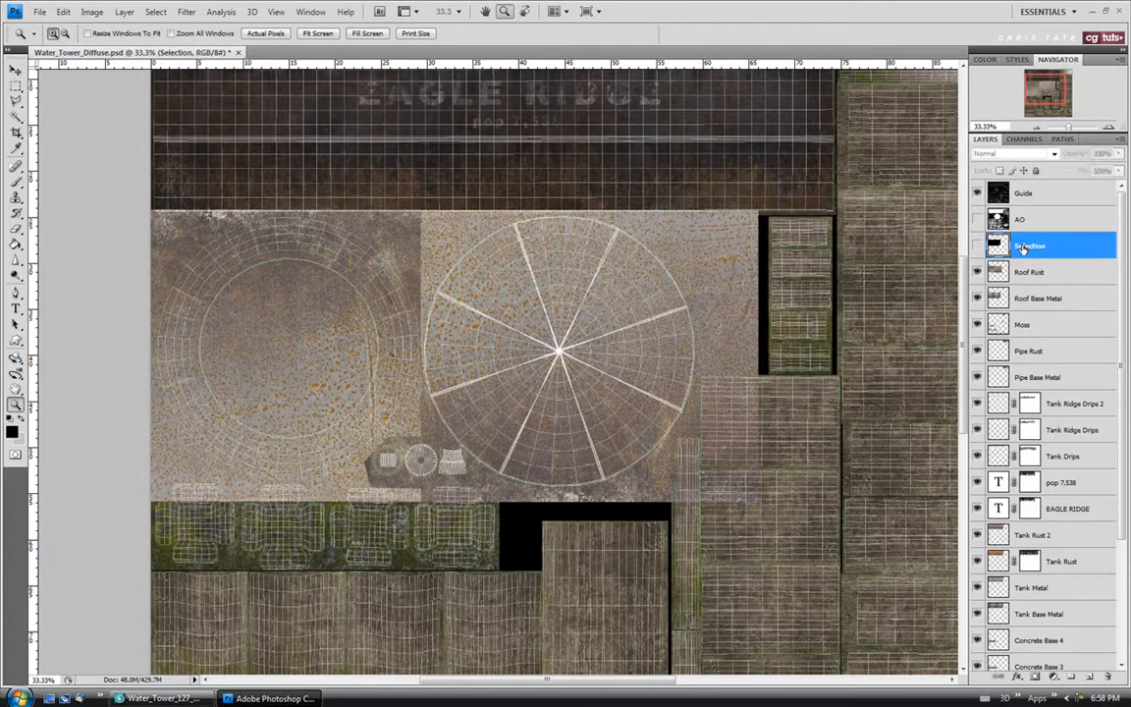
pyautogui.click(16, 116)
pyautogui.click(479, 135)
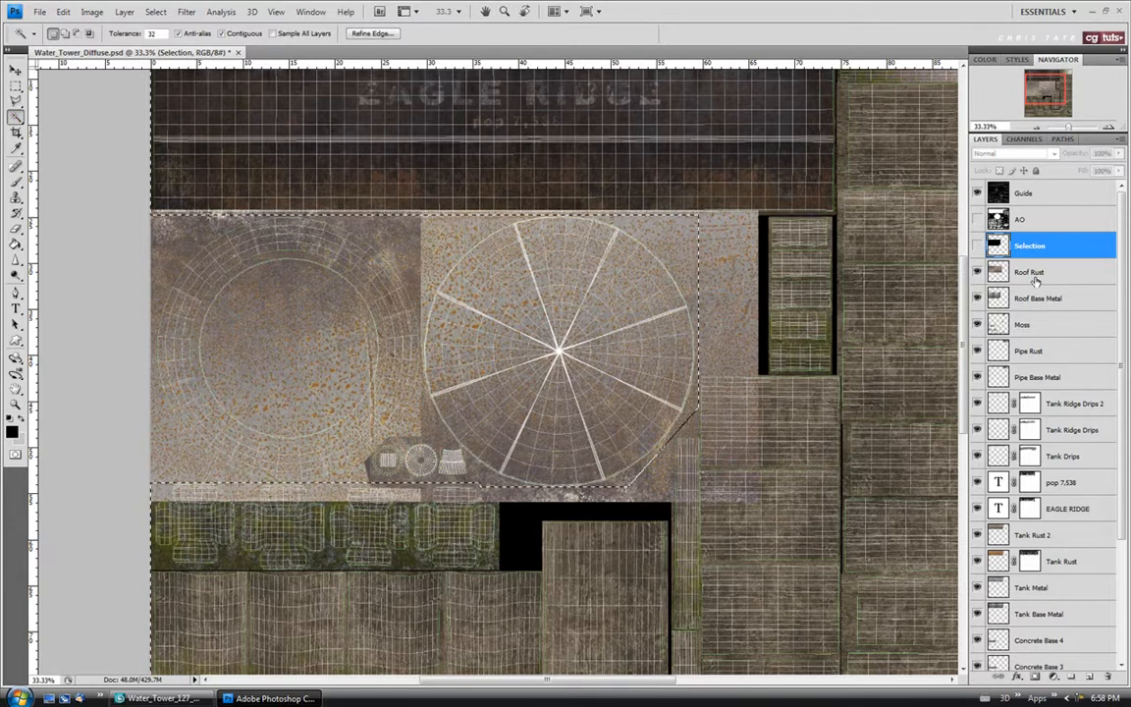
pyautogui.hotkey('alt', '[')
pyautogui.press('Delete')
pyautogui.click(16, 87)
pyautogui.click(199, 182)
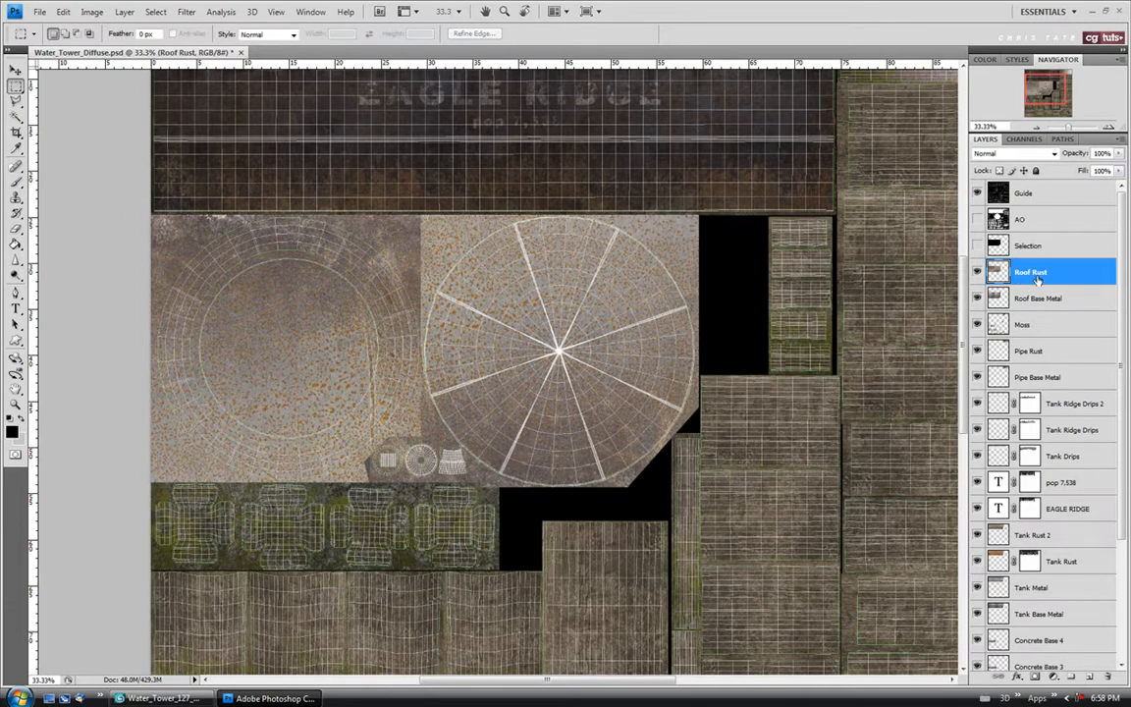
# Set Roof Rust to Multiply at 85% opacity, with the Guide layer hidden and the AO layer shown.
pyautogui.click(1053, 154)
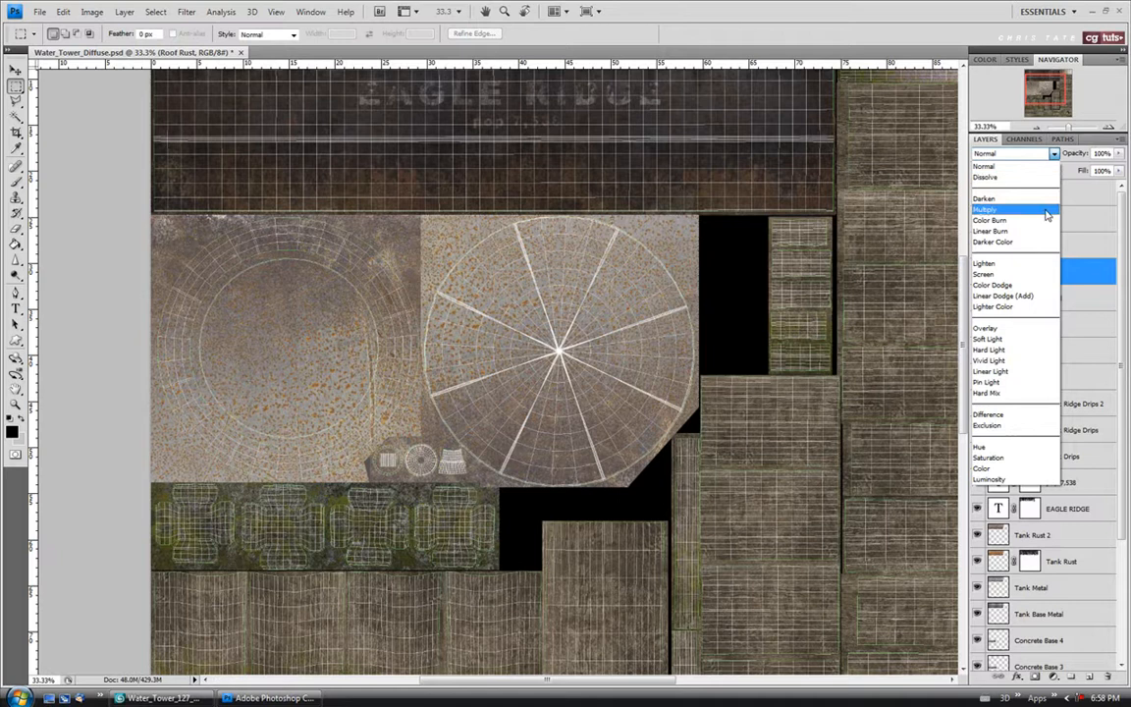
pyautogui.click(1048, 211)
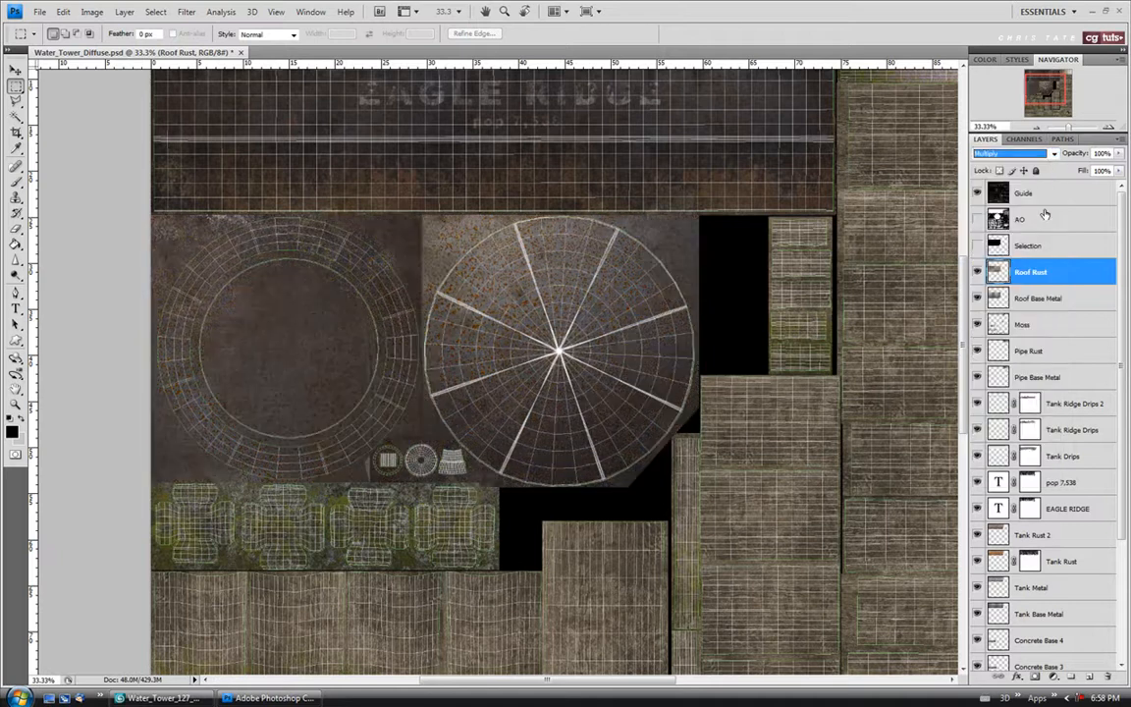
pyautogui.click(978, 194)
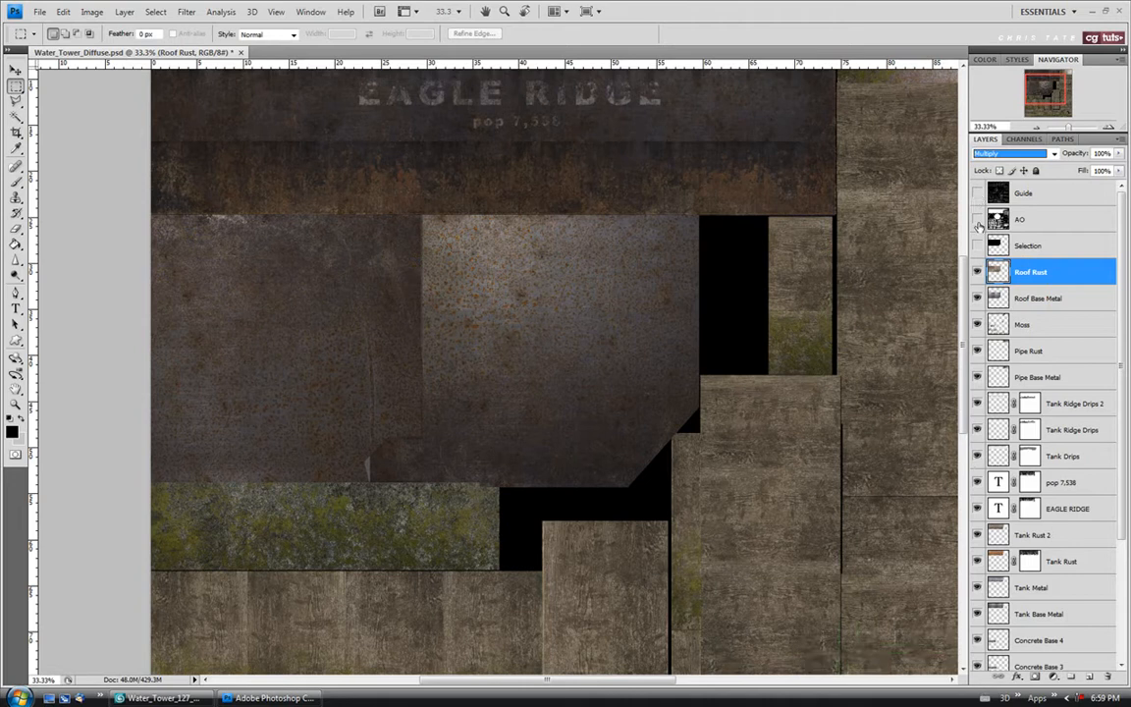
pyautogui.click(978, 220)
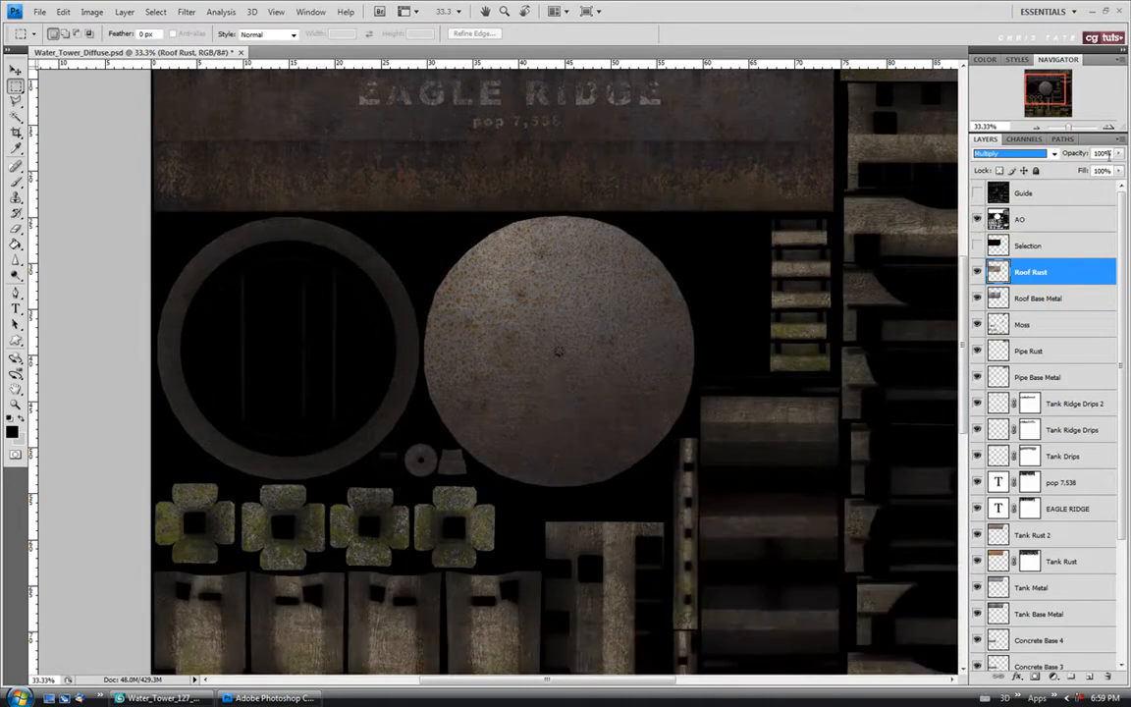
pyautogui.click(1120, 154)
pyautogui.moveTo(1120, 171); pyautogui.dragTo(1112, 171)
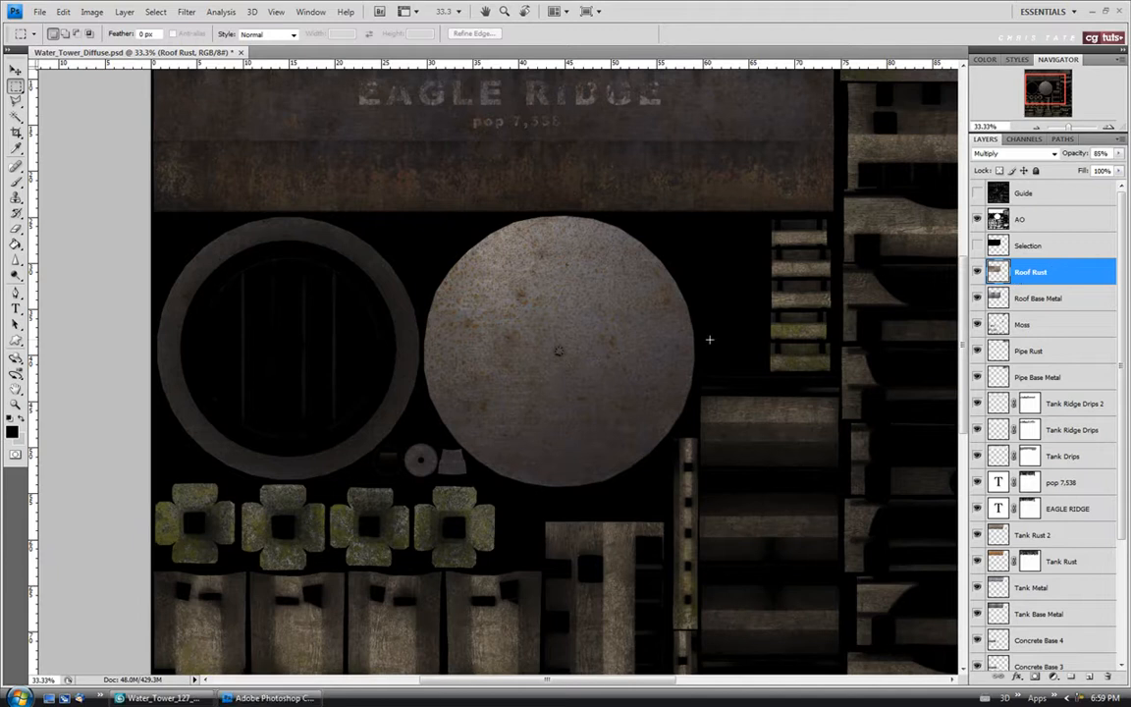
# Save the diffuse texture document.
pyautogui.click(39, 11)
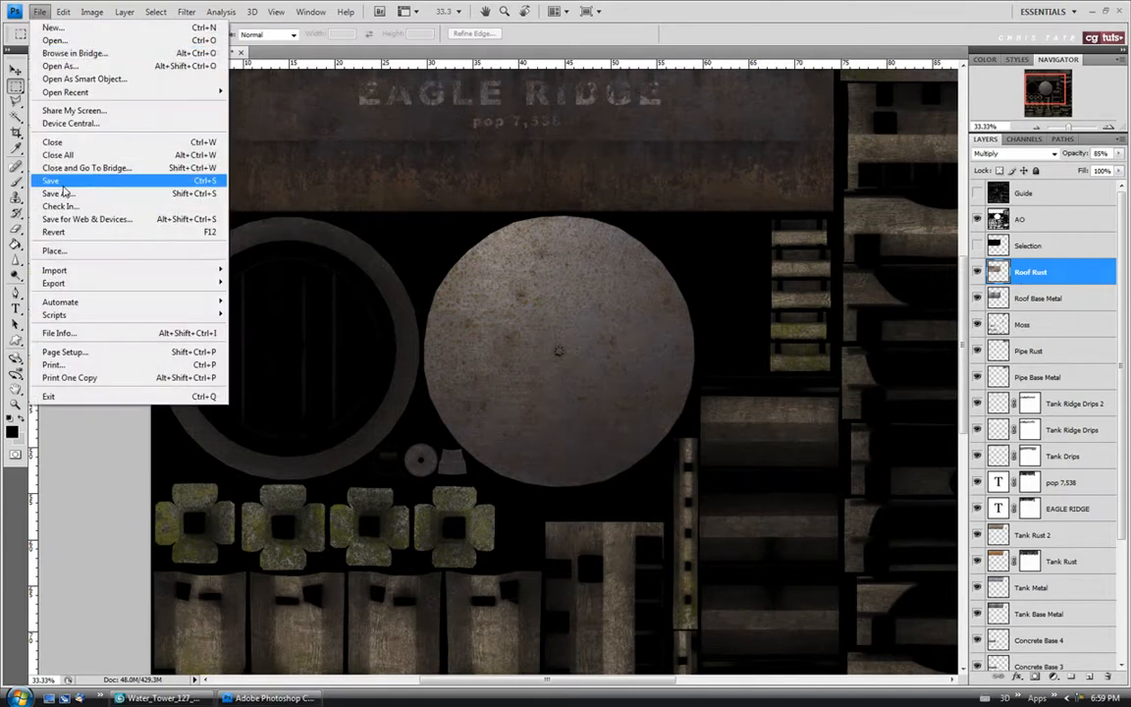
pyautogui.click(60, 182)
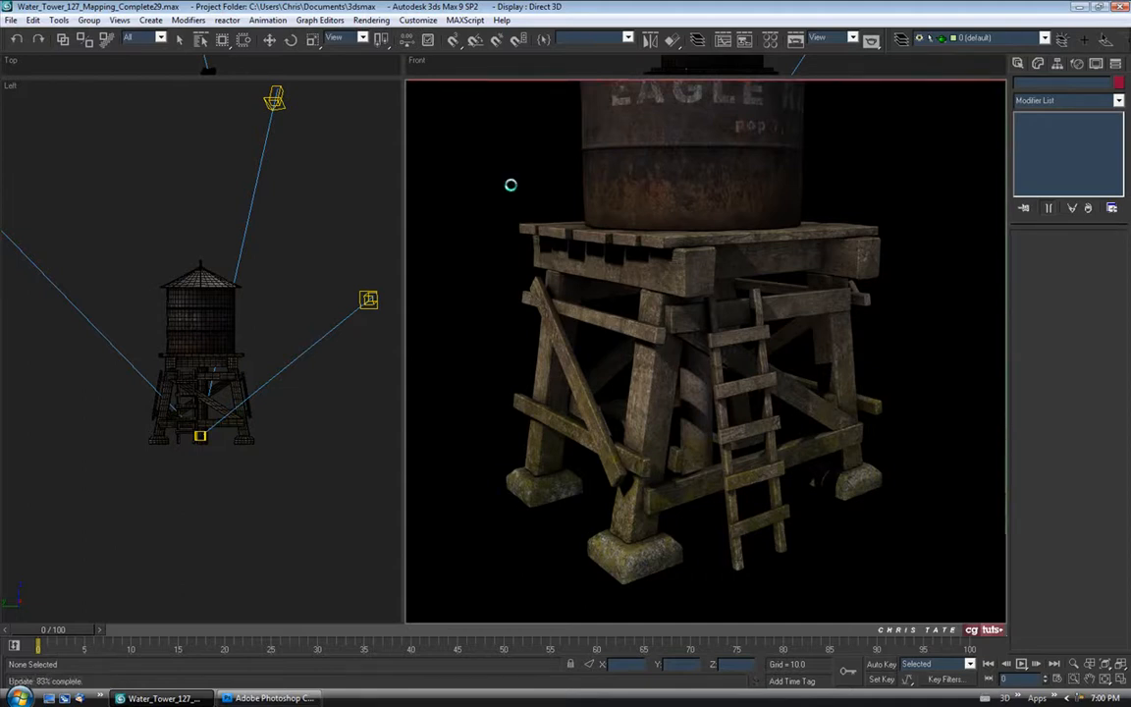
# Close the ActiveShade view, frame the whole water tower from slightly above in Perspective, and restart ActiveShade there to check the roof.
pyautogui.rightClick(409, 85)
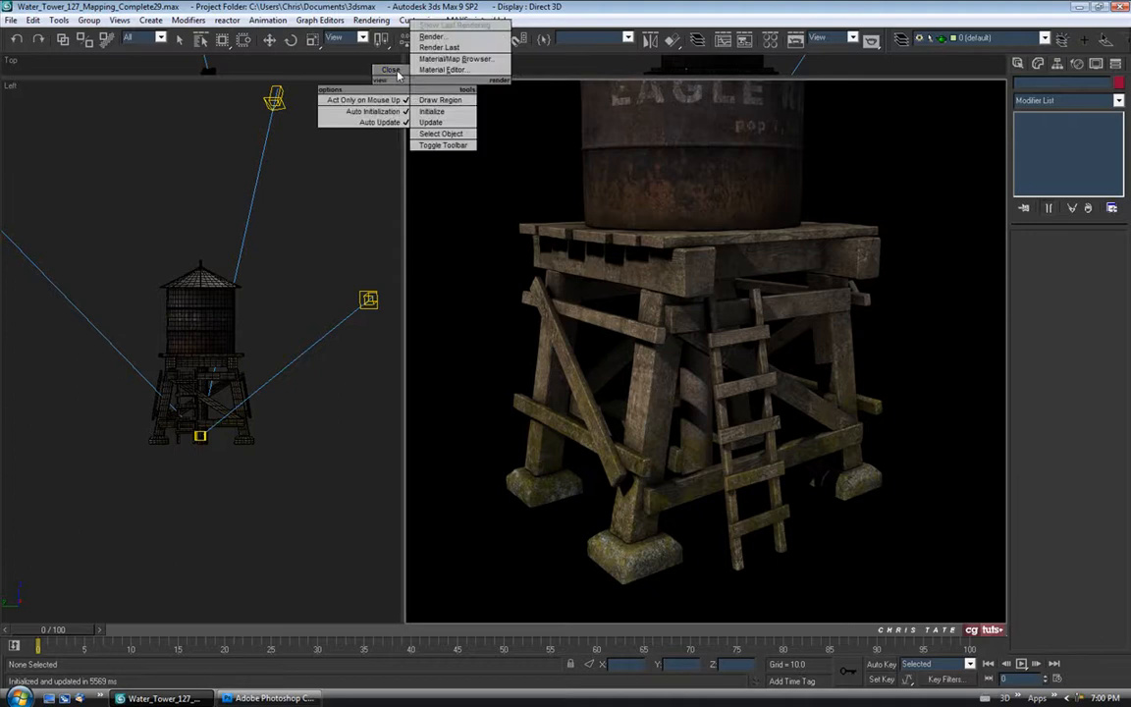
pyautogui.click(395, 70)
pyautogui.scroll(-3, 707, 335)
pyautogui.moveTo(707, 335)
pyautogui.mouseDown()
pyautogui.moveTo(710, 311)
pyautogui.moveTo(698, 329)
pyautogui.moveTo(696, 311)
pyautogui.moveTo(709, 311)
pyautogui.mouseUp()
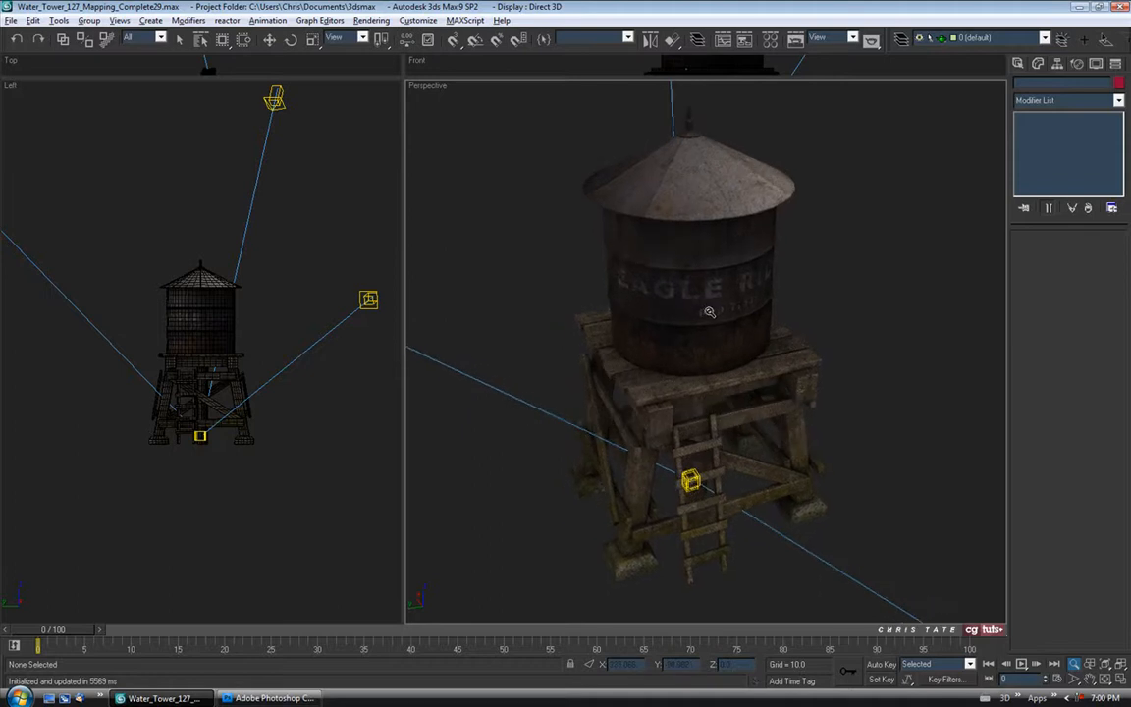
pyautogui.rightClick(424, 86)
pyautogui.moveTo(491, 94)
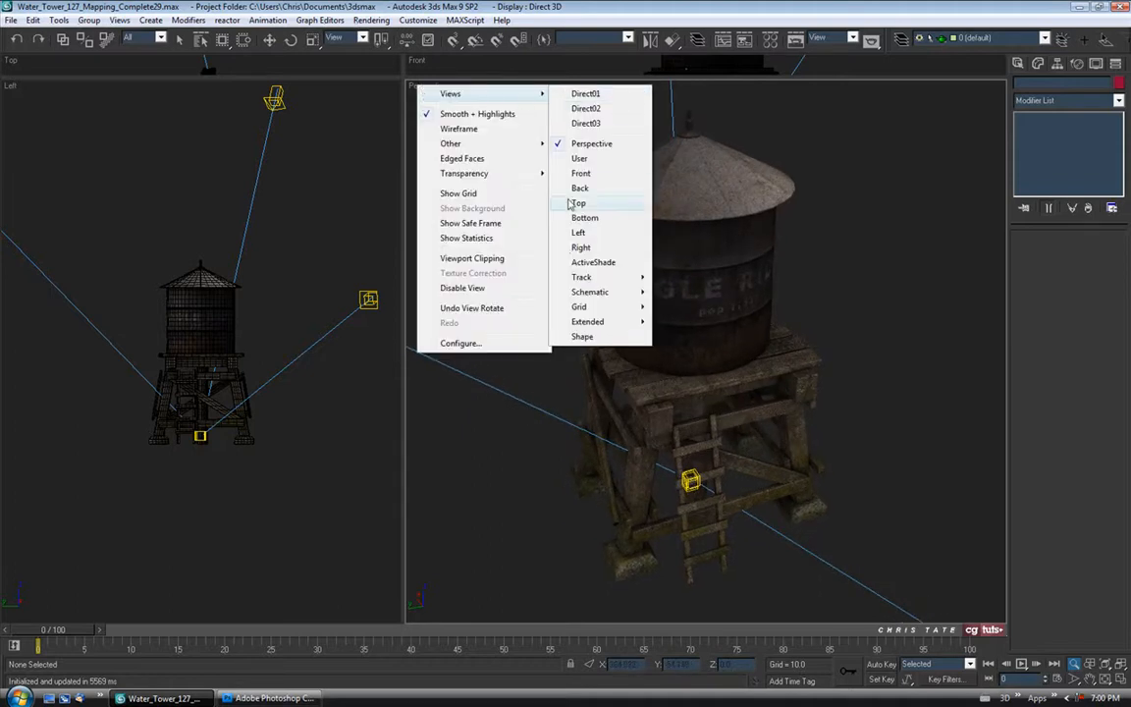
pyautogui.click(574, 261)
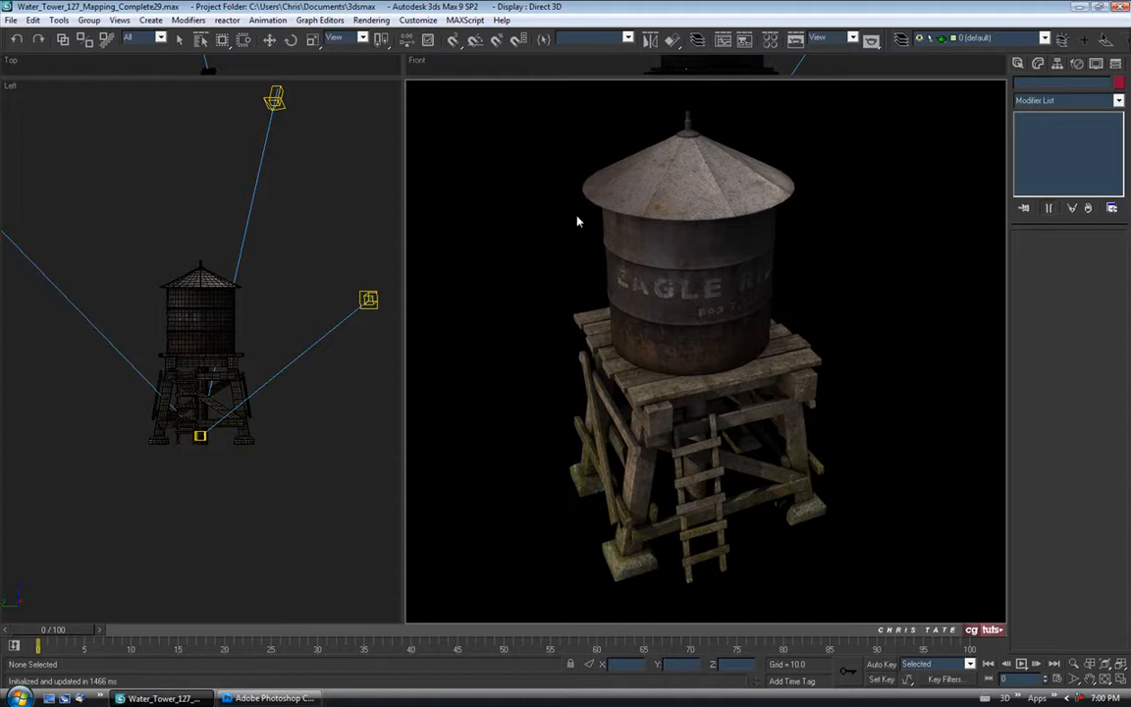
# Save the scene as the next incremental version, Water_Tower_127_Mapping_Complete30.
pyautogui.click(12, 20)
pyautogui.click(40, 115)
pyautogui.click(306, 459)
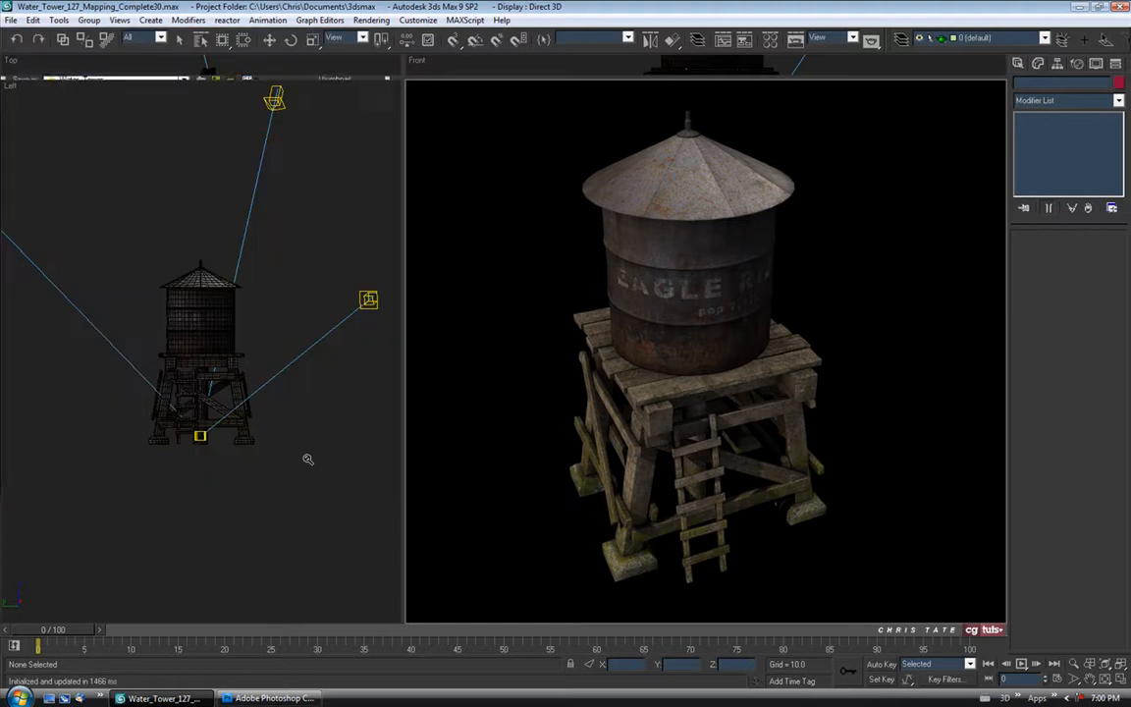
# Switch to Photoshop and open the Metal_2 image from the Water_Tower_Texture_Source folder.
pyautogui.click(274, 697)
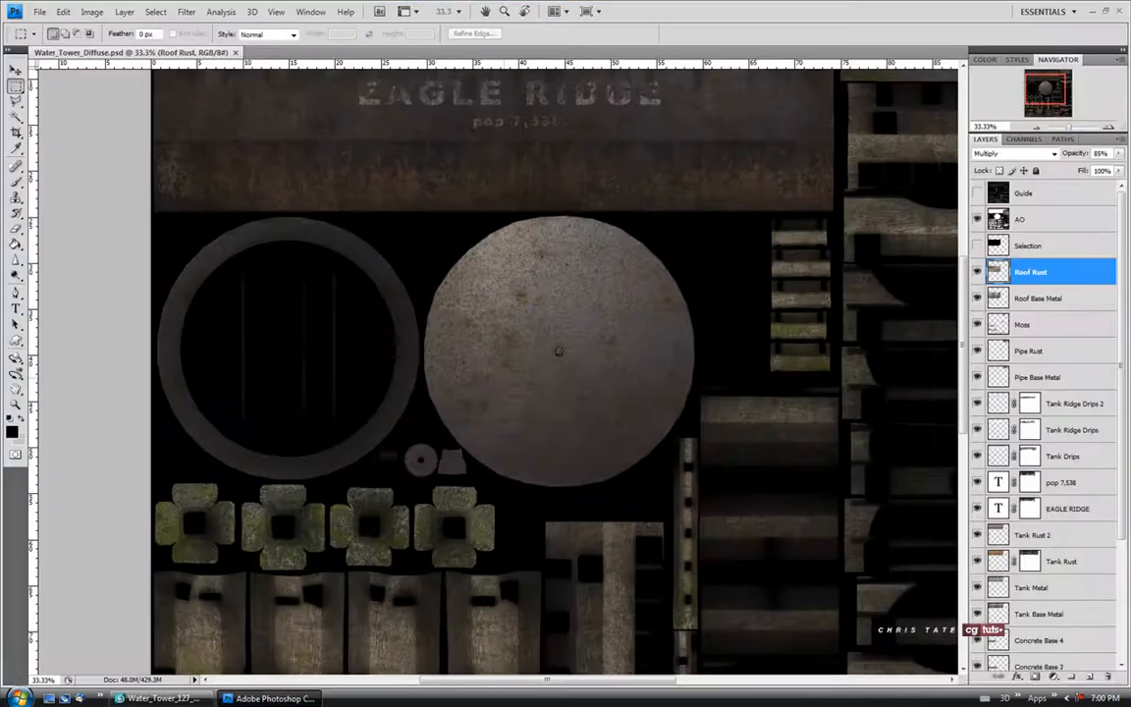
pyautogui.click(40, 11)
pyautogui.click(49, 44)
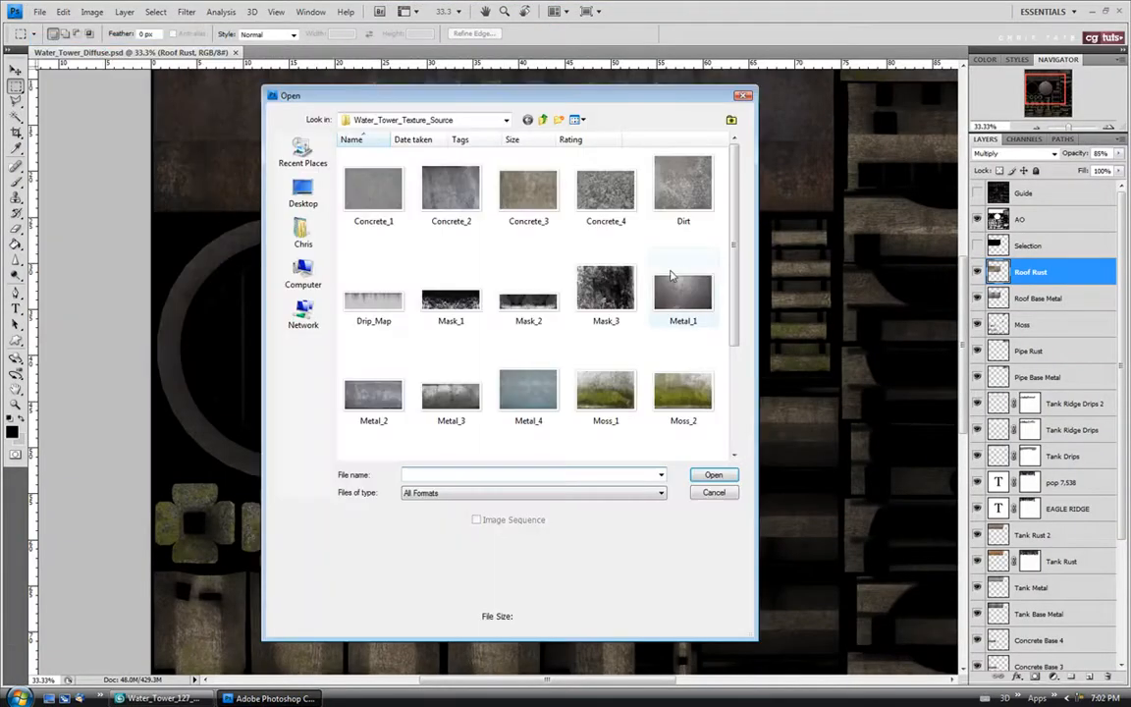
pyautogui.moveTo(732, 253); pyautogui.dragTo(731, 332)
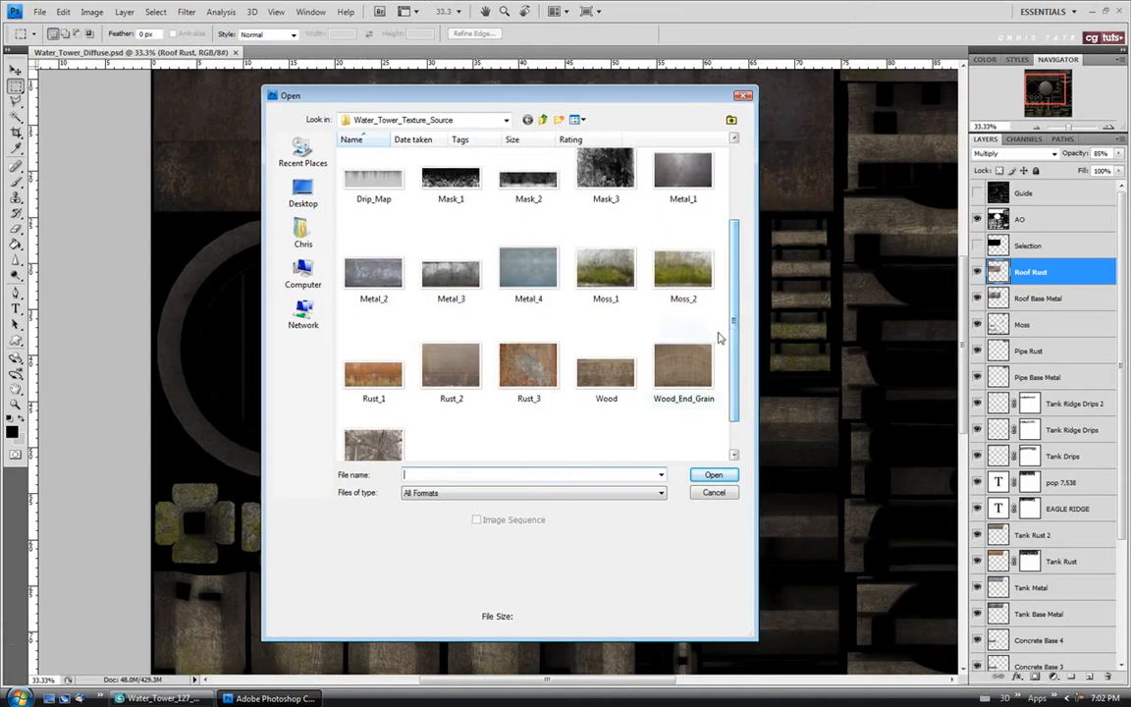
pyautogui.click(371, 270)
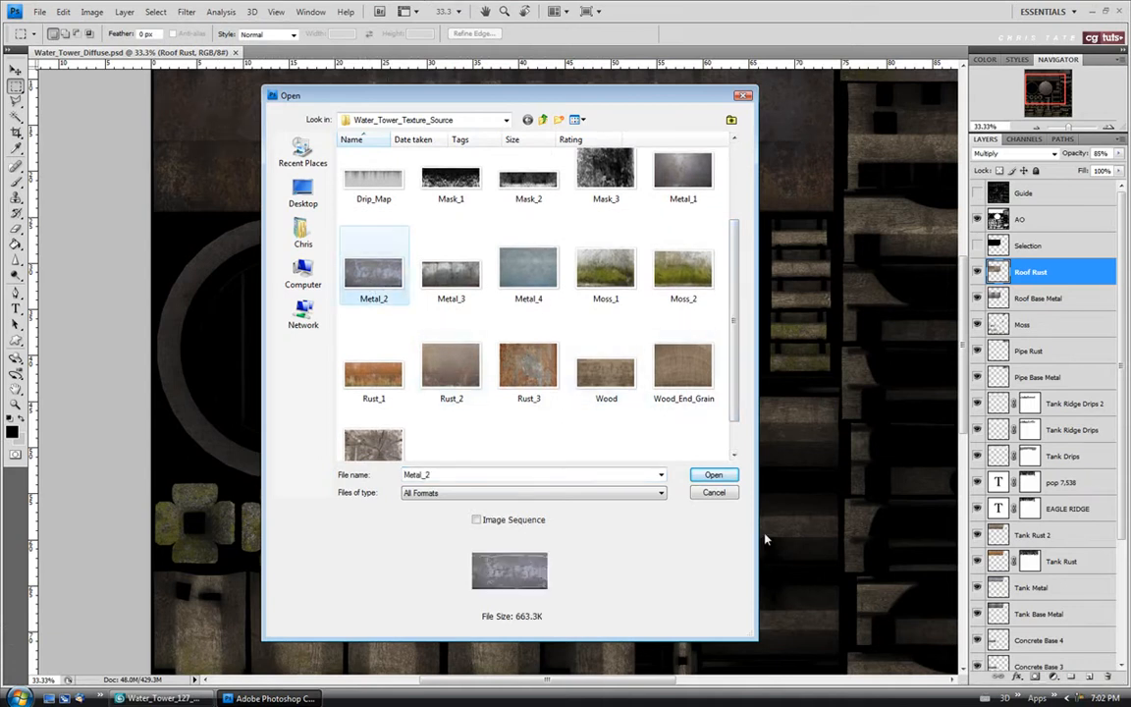
pyautogui.click(714, 475)
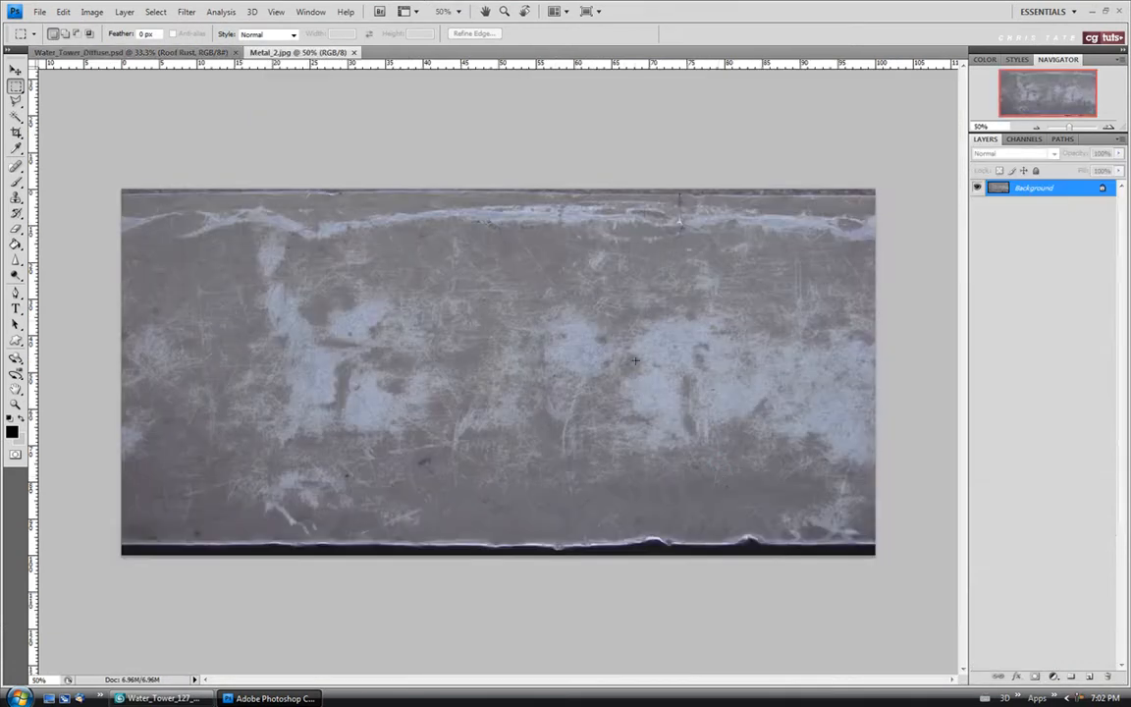
# Crop Metal_2 to the scratched area in its right-hand part, excluding the upper crease and the dark lower edge.
pyautogui.click(17, 132)
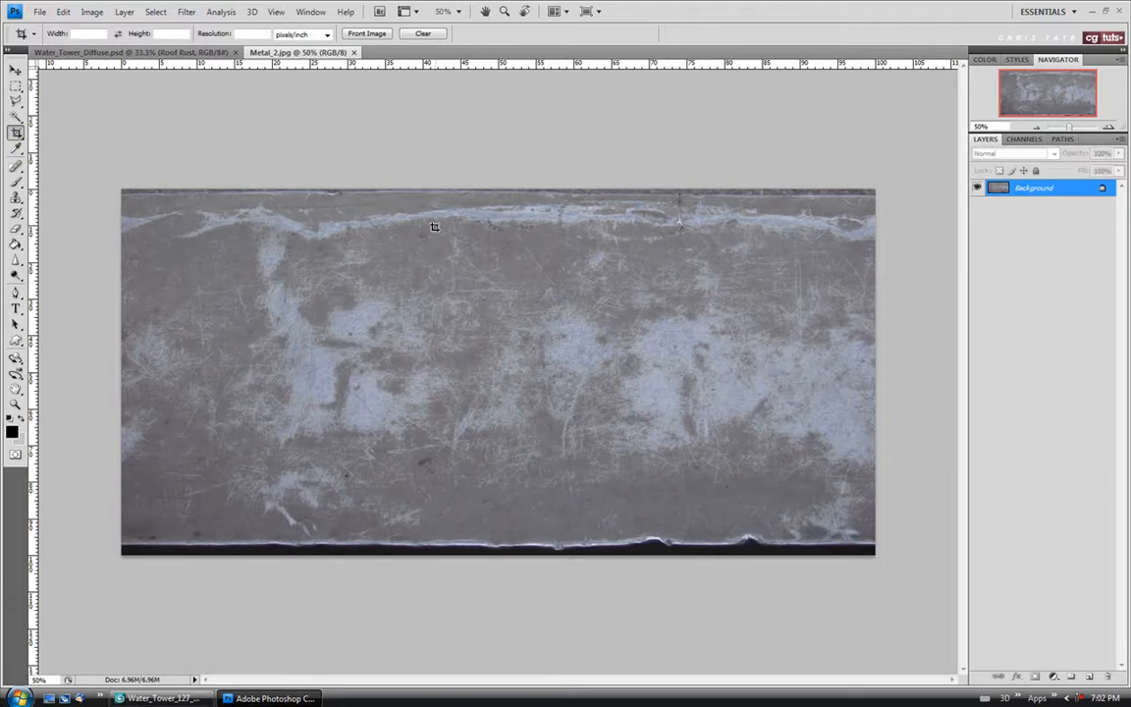
pyautogui.moveTo(434, 228); pyautogui.dragTo(872, 535)
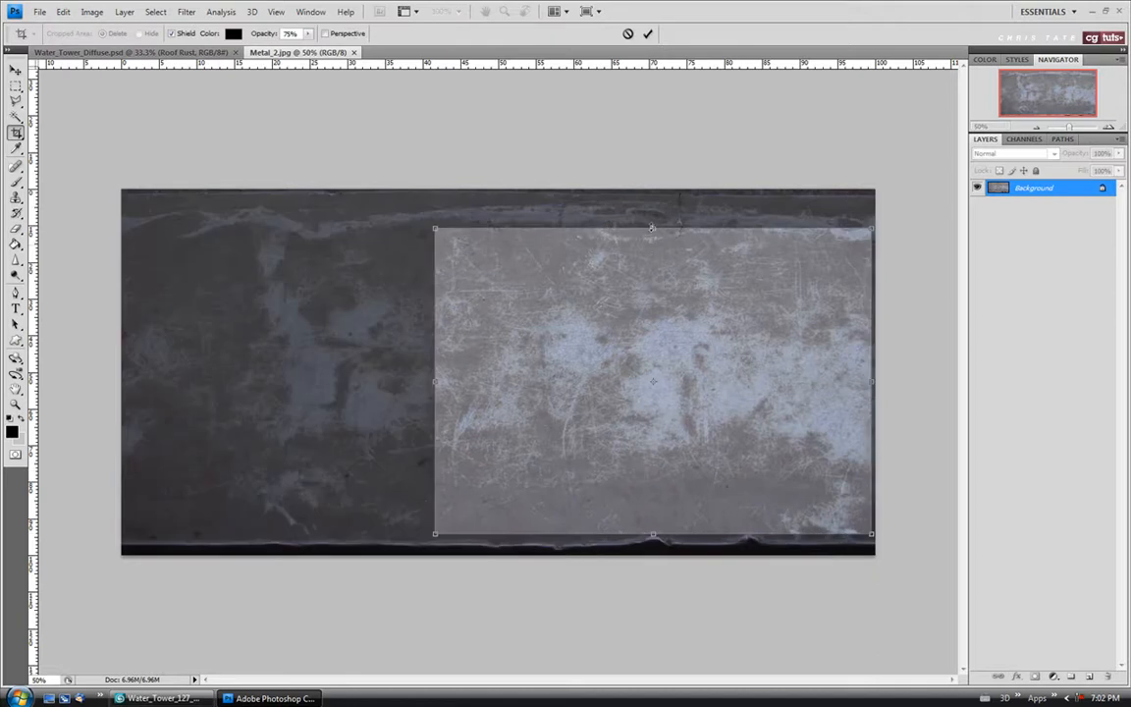
pyautogui.moveTo(653, 228); pyautogui.dragTo(653, 240)
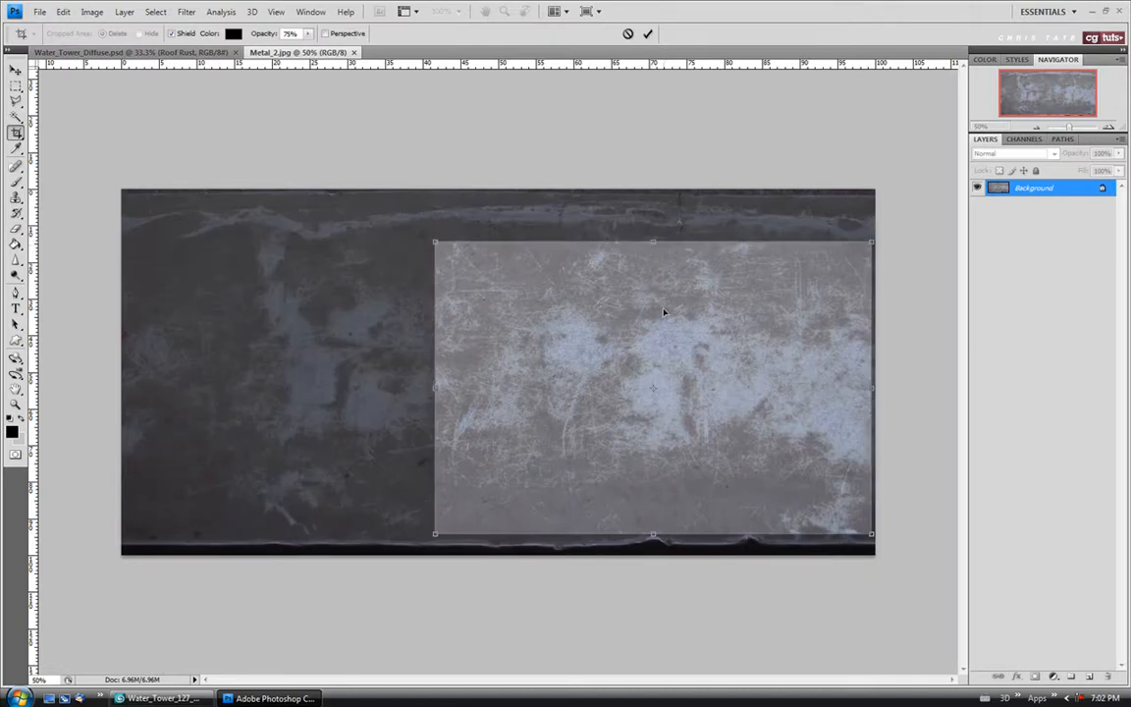
pyautogui.press('Return')
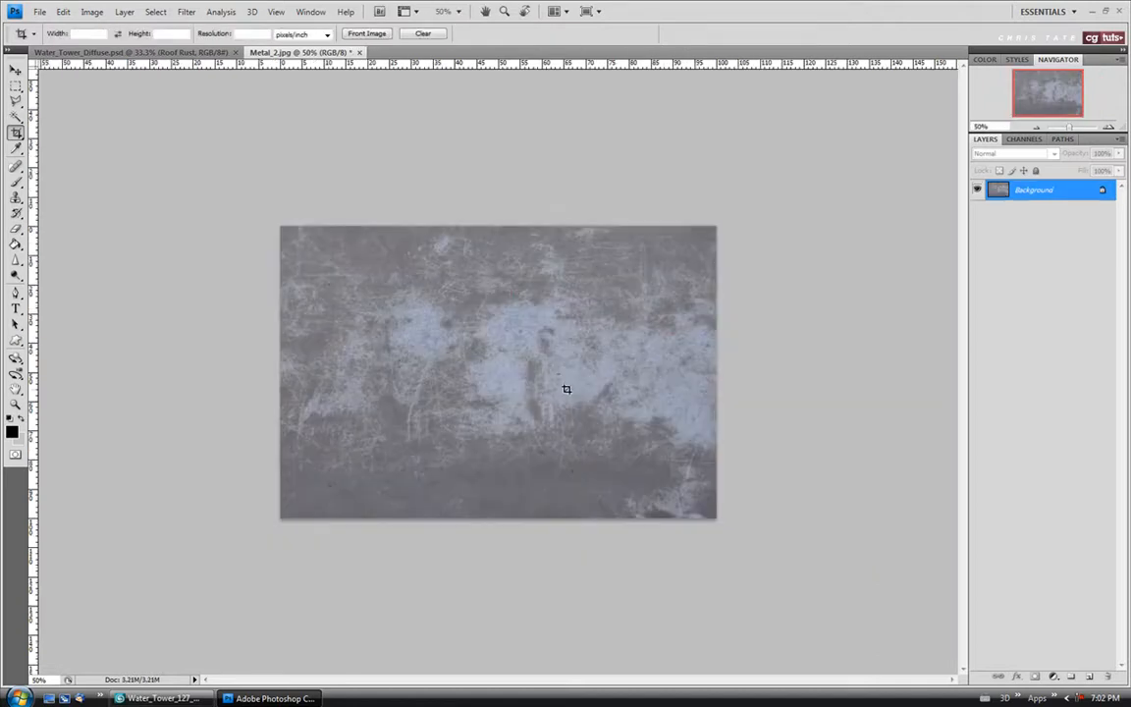
# Remove the small dark blemishes from the cropped metal with the Spot Healing Brush.
pyautogui.click(16, 167)
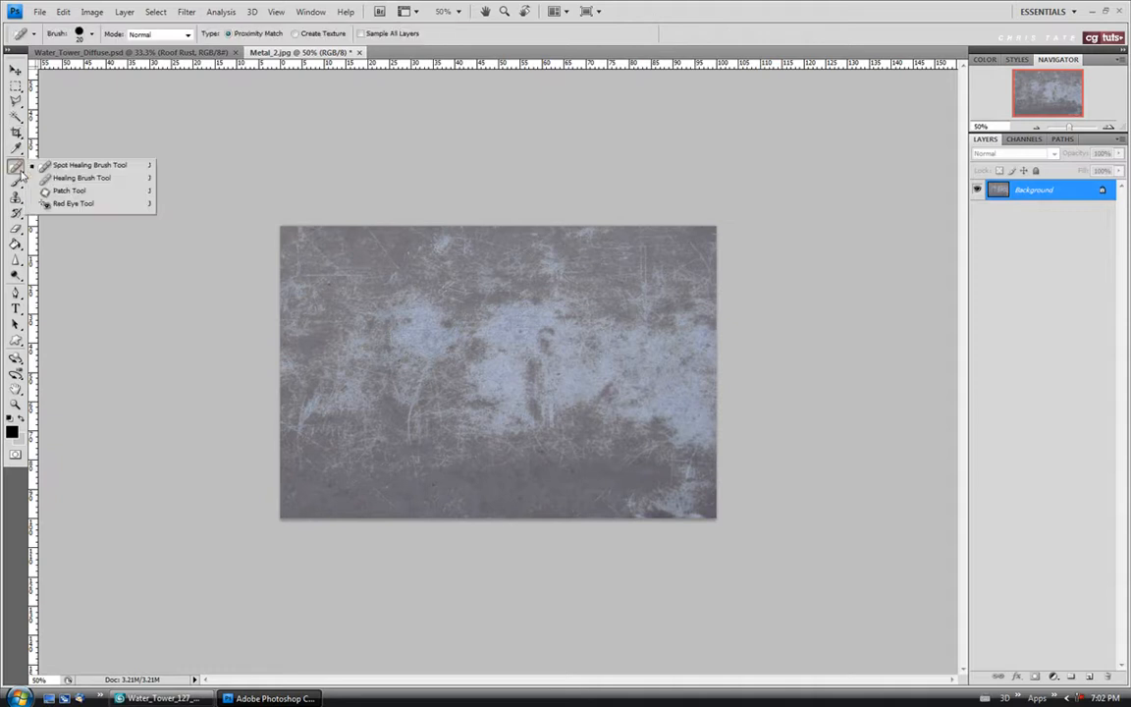
pyautogui.click(78, 164)
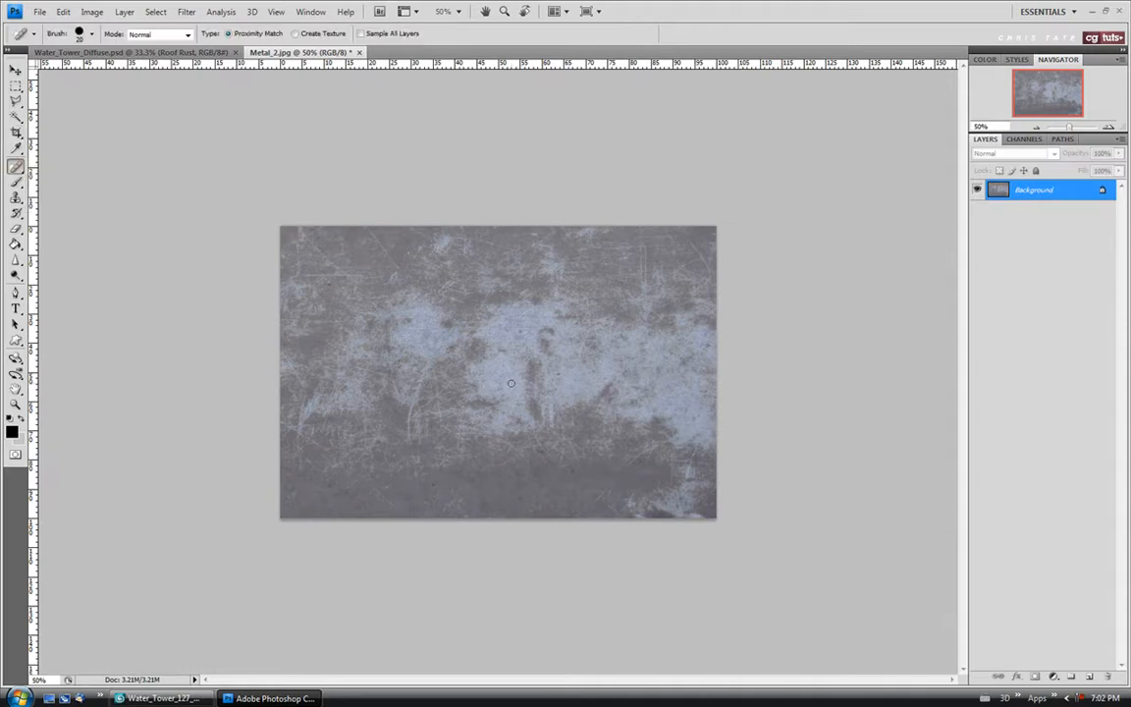
pyautogui.moveTo(535, 451); pyautogui.dragTo(544, 457)
pyautogui.click(570, 469)
pyautogui.moveTo(394, 360); pyautogui.dragTo(407, 361)
# Copy the entire cropped metal image, close Metal_2 without saving, and paste it into a new layer above Roof Rust.
pyautogui.hotkey('ctrl', 'a')
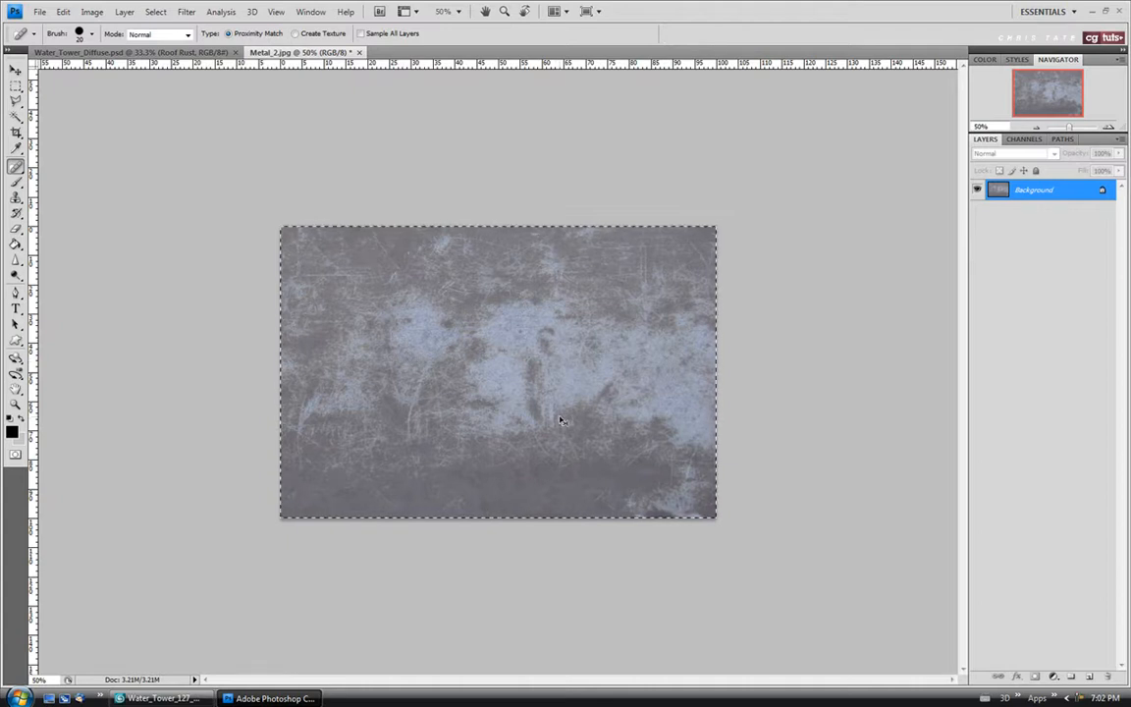
pyautogui.click(359, 53)
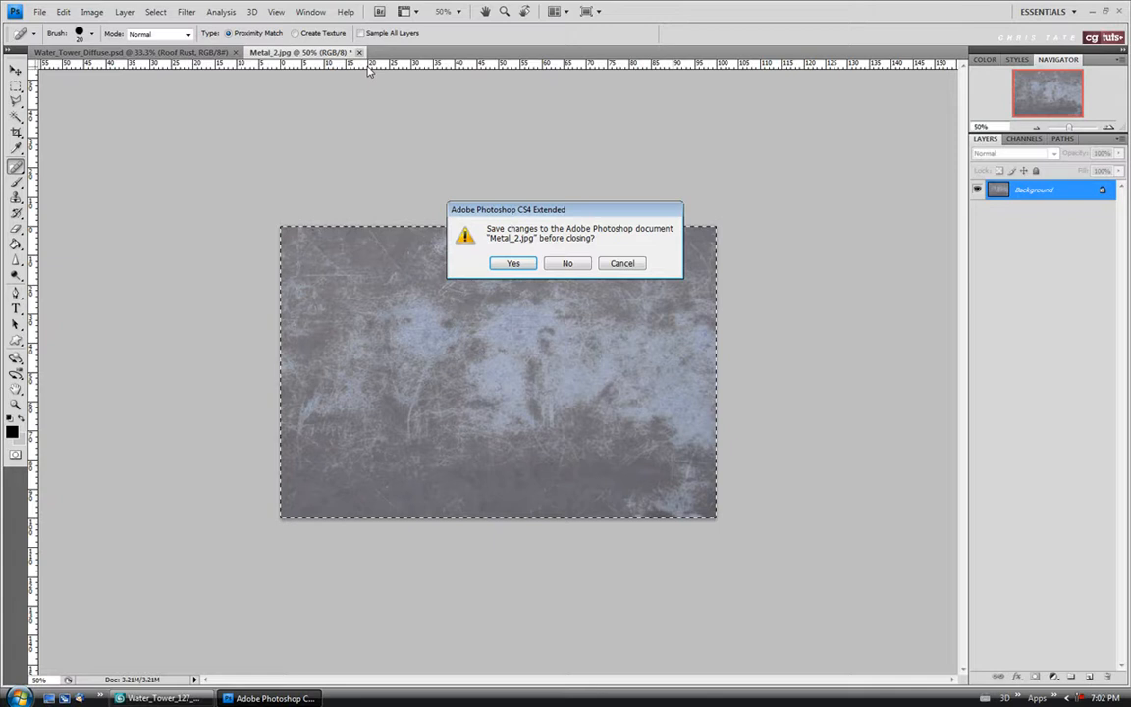
pyautogui.click(568, 263)
pyautogui.hotkey('shift', 'alt', 'n')
pyautogui.hotkey('ctrl', 'v')
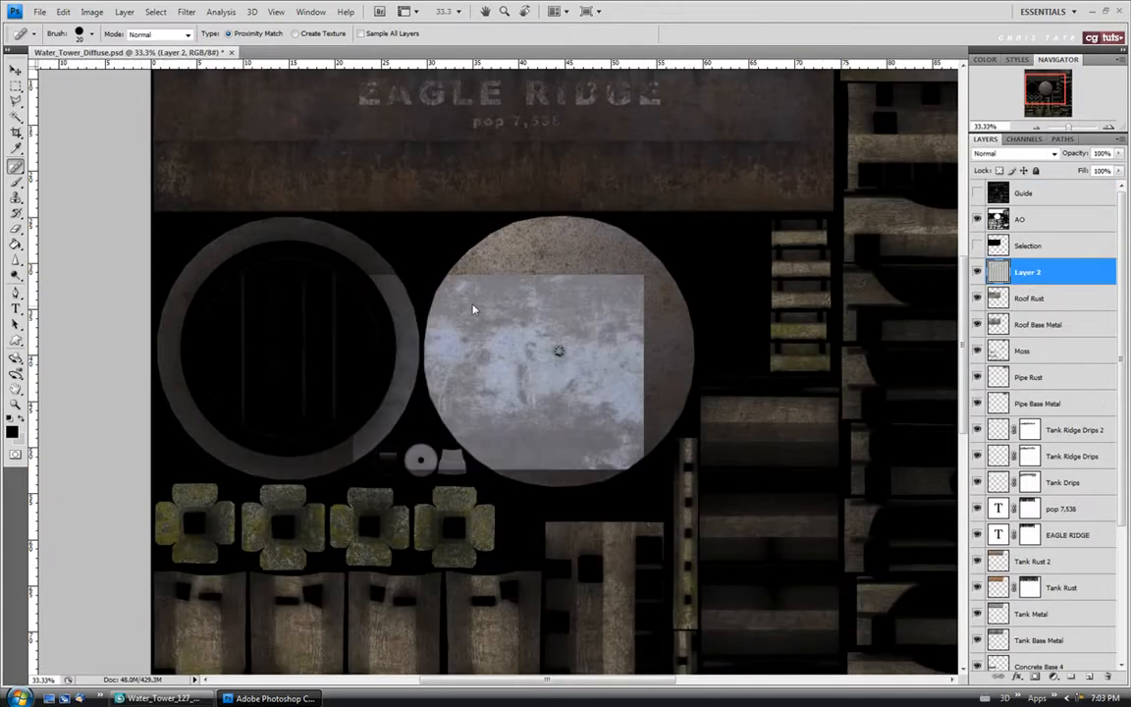
# Move the pasted metal layer so it covers the upper part of the circular roof section across its full width.
pyautogui.click(17, 72)
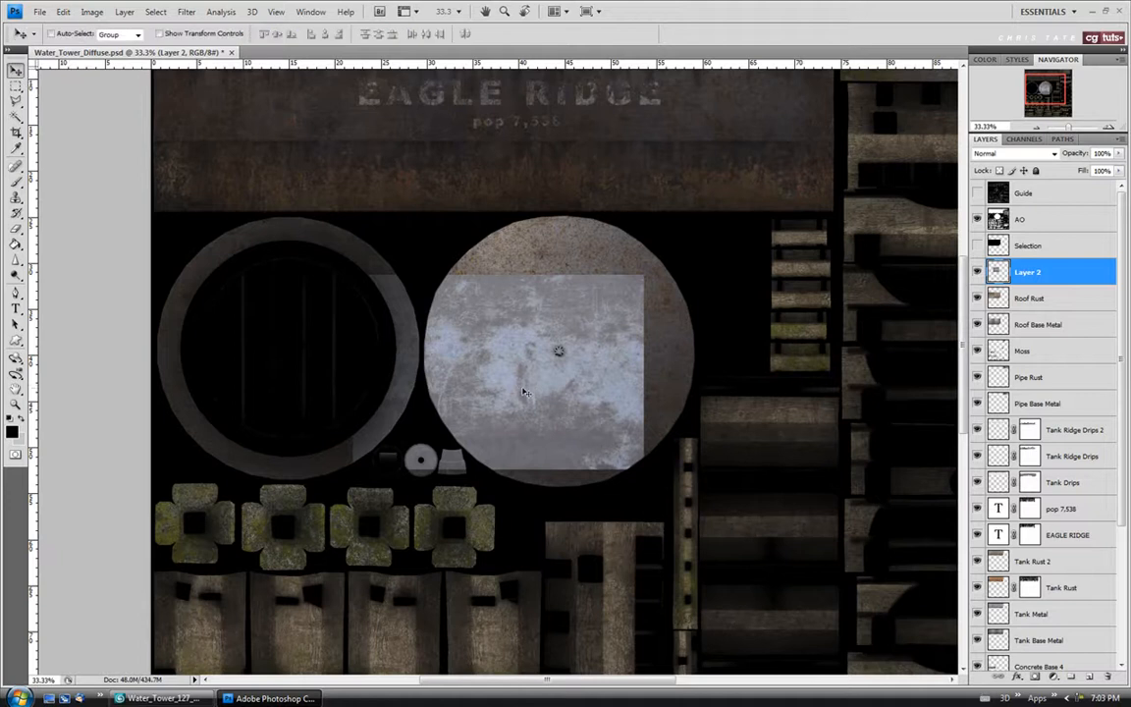
pyautogui.moveTo(544, 394); pyautogui.dragTo(586, 325)
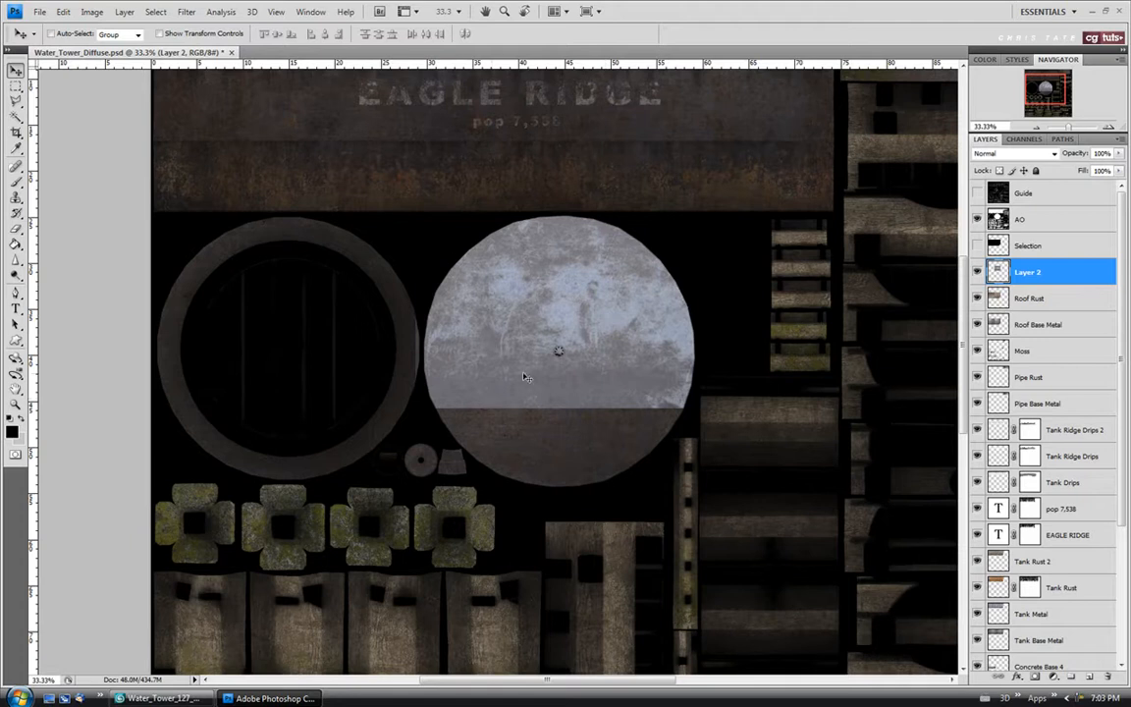
pyautogui.click(17, 404)
pyautogui.click(614, 356)
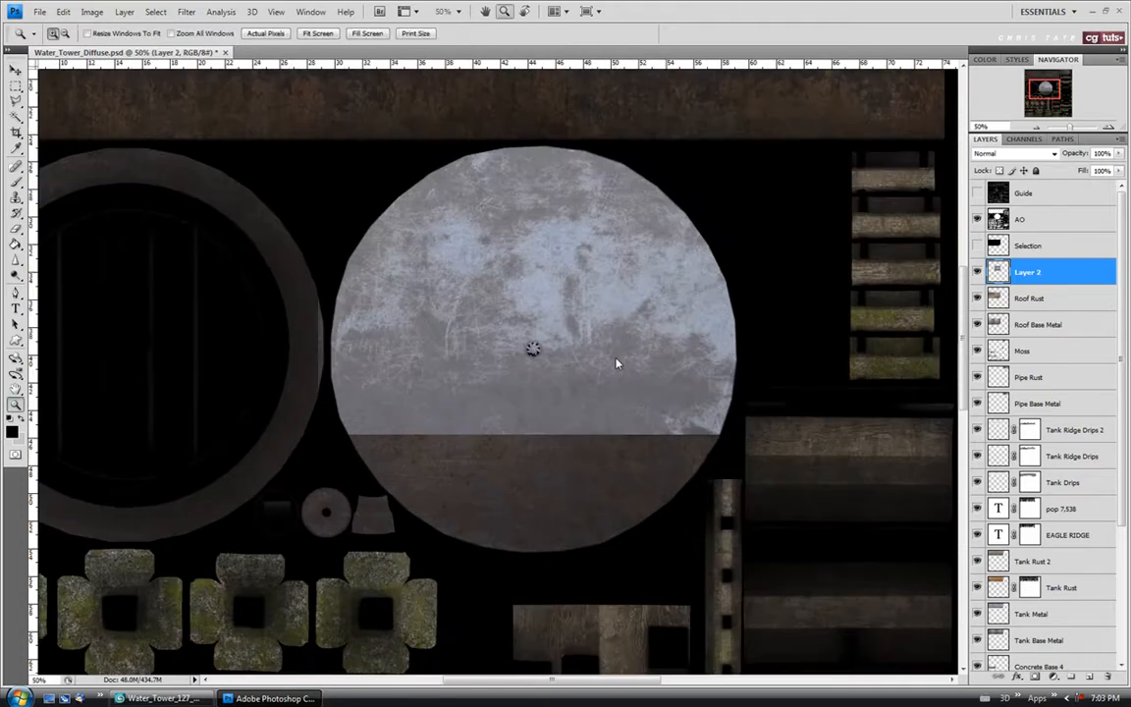
pyautogui.click(17, 69)
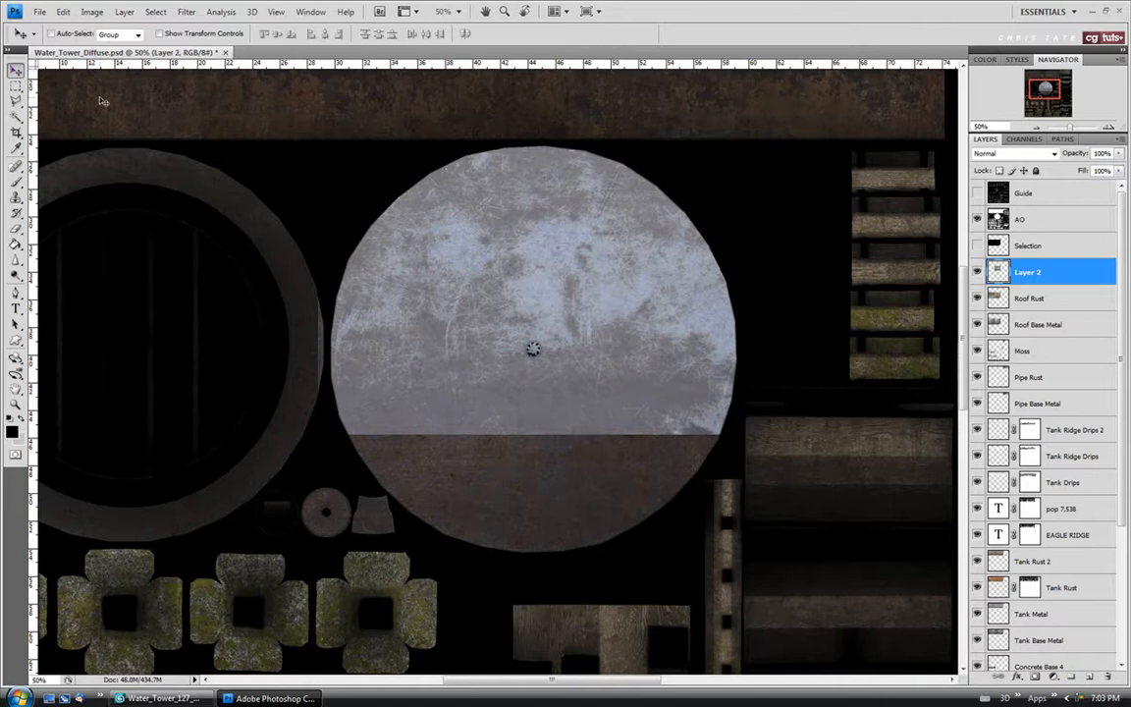
pyautogui.moveTo(513, 329)
pyautogui.mouseDown()
pyautogui.moveTo(509, 304)
pyautogui.moveTo(500, 335)
pyautogui.mouseUp()
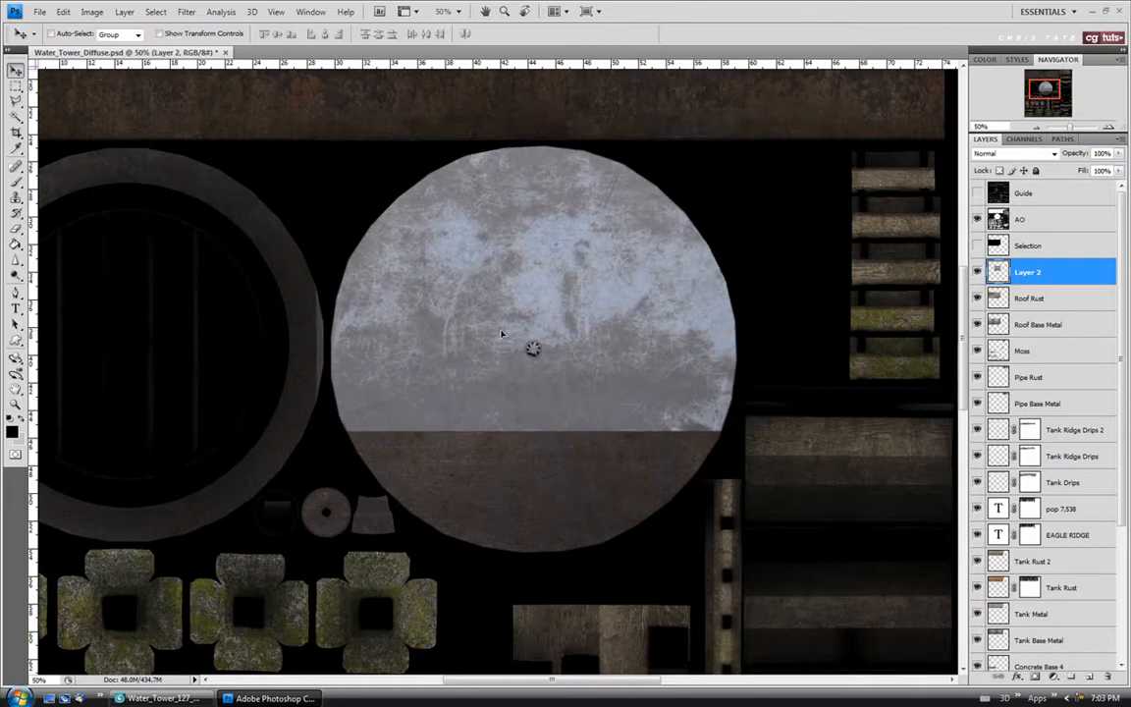
pyautogui.moveTo(501, 332); pyautogui.dragTo(499, 333)
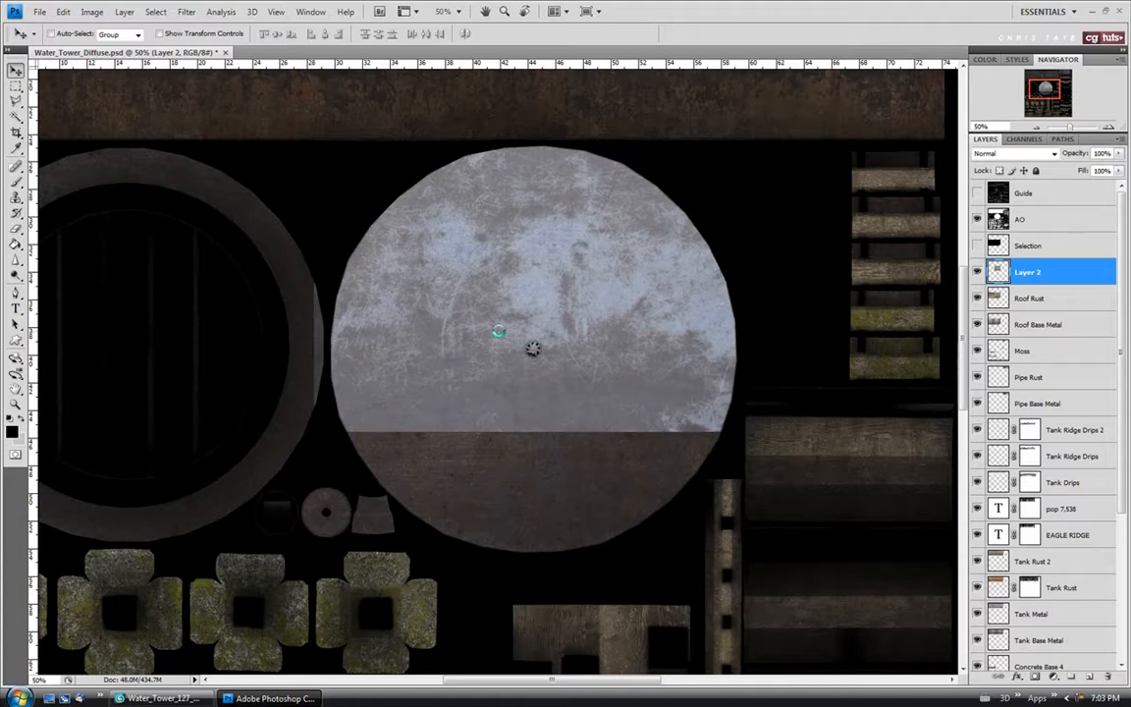
# Paste a second copy of the metal, flip it vertically, and align it over the lower part of the roof circle.
pyautogui.hotkey('ctrl', 'v')
pyautogui.moveTo(503, 338); pyautogui.dragTo(525, 425)
pyautogui.hotkey('ctrl', 't')
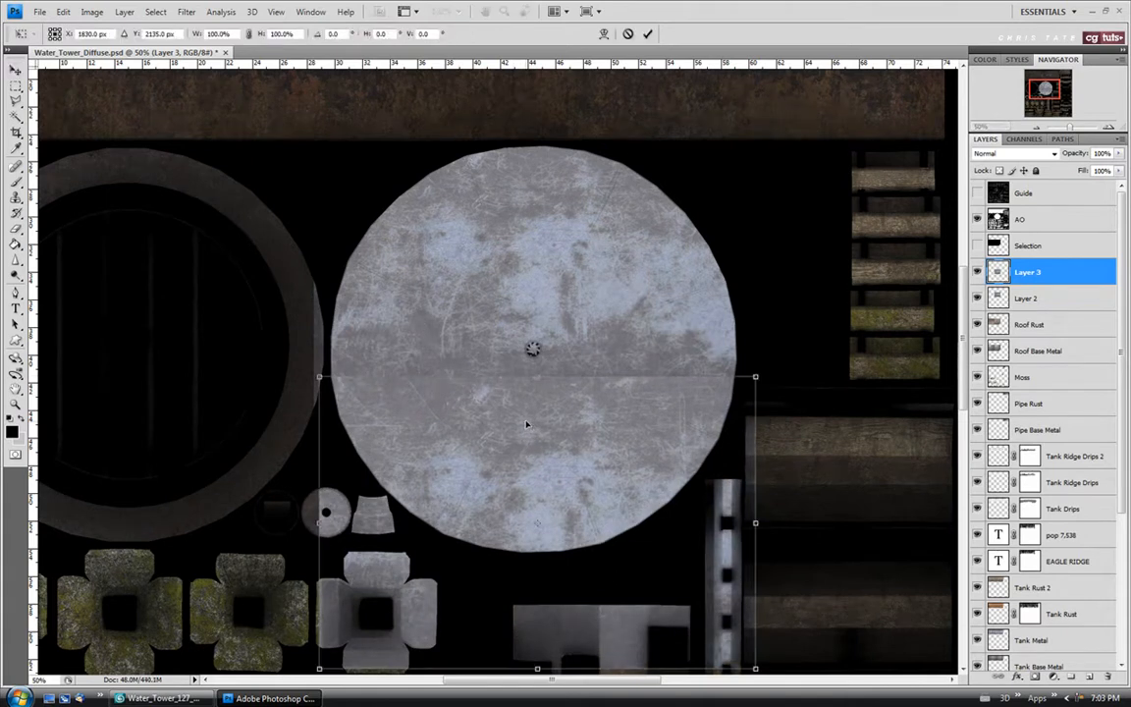
pyautogui.rightClick(527, 426)
pyautogui.click(550, 621)
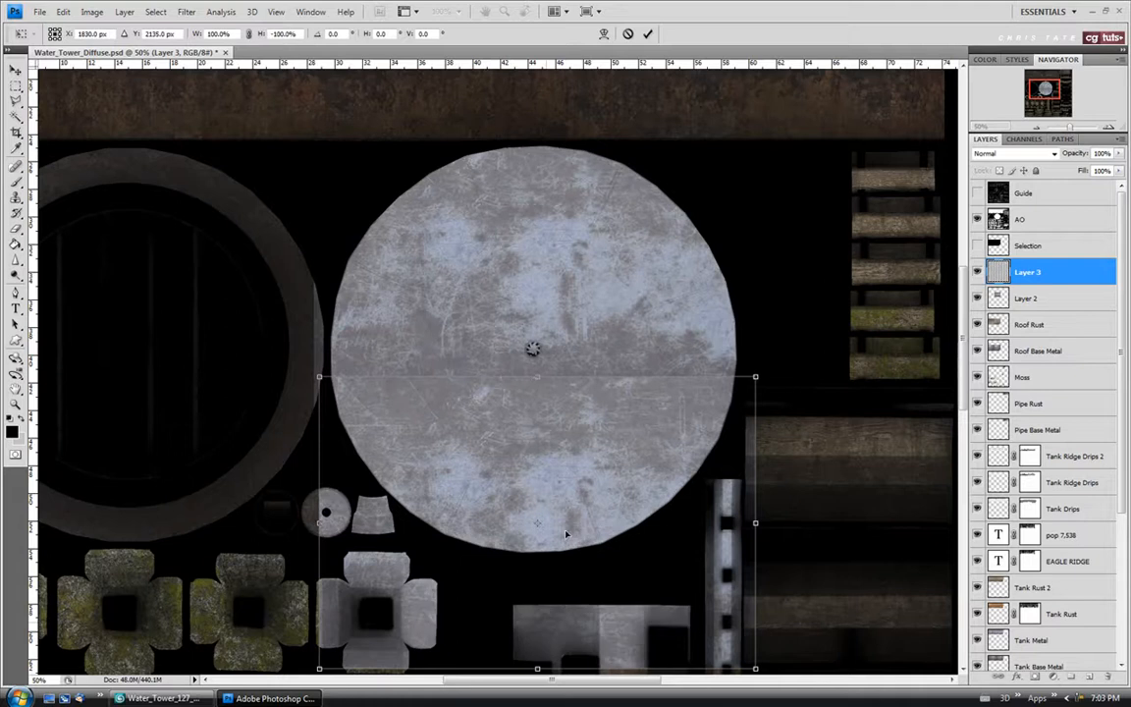
pyautogui.moveTo(540, 418)
pyautogui.mouseDown()
pyautogui.moveTo(545, 428)
pyautogui.moveTo(559, 420)
pyautogui.moveTo(544, 414)
pyautogui.mouseUp()
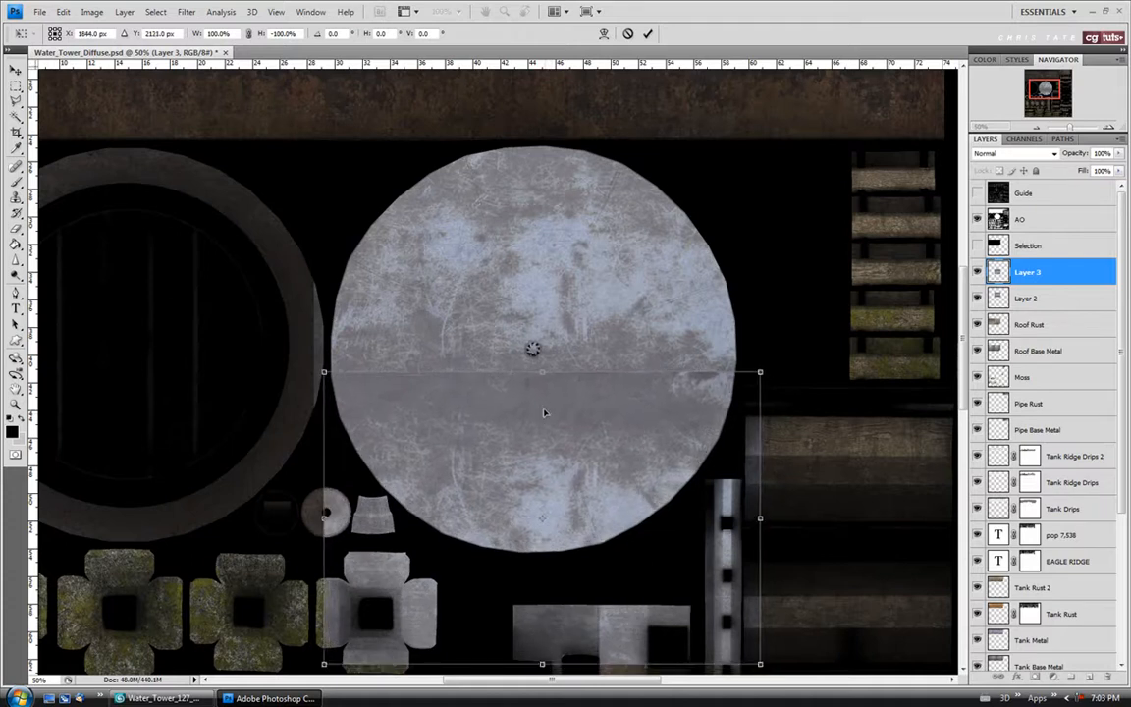
pyautogui.press('Return')
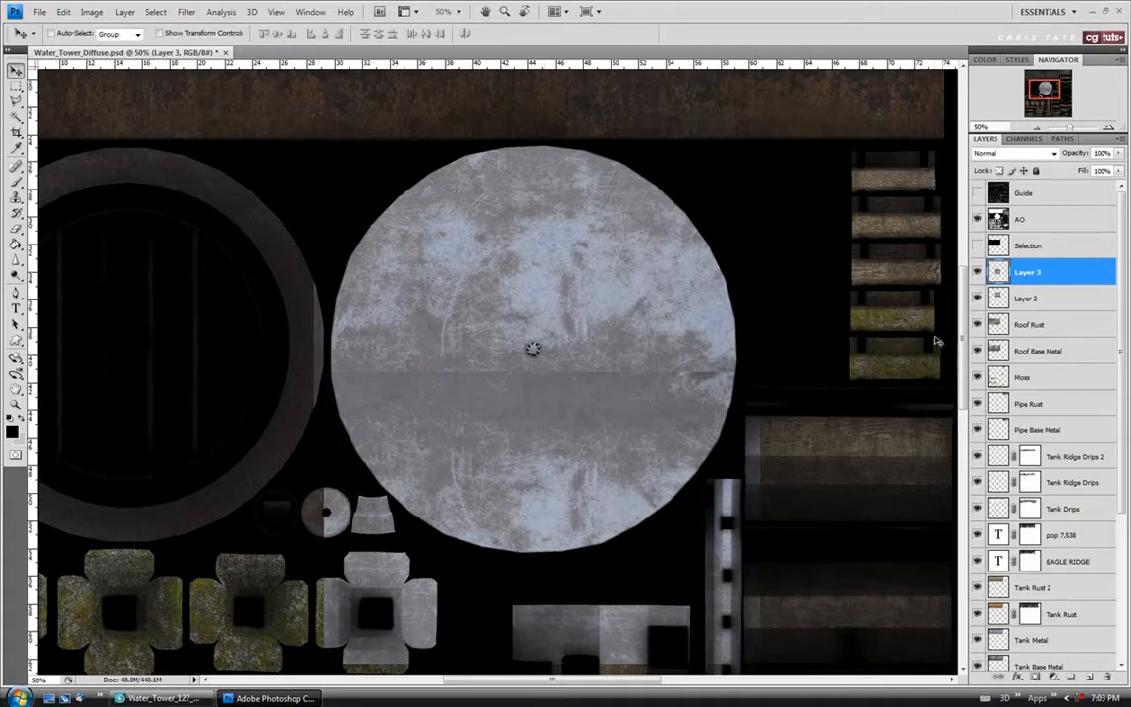
# Add a layer mask to the flipped metal copy, paint out its seam with black, and merge the two metal layers.
pyautogui.press('z')
pyautogui.click(494, 408)
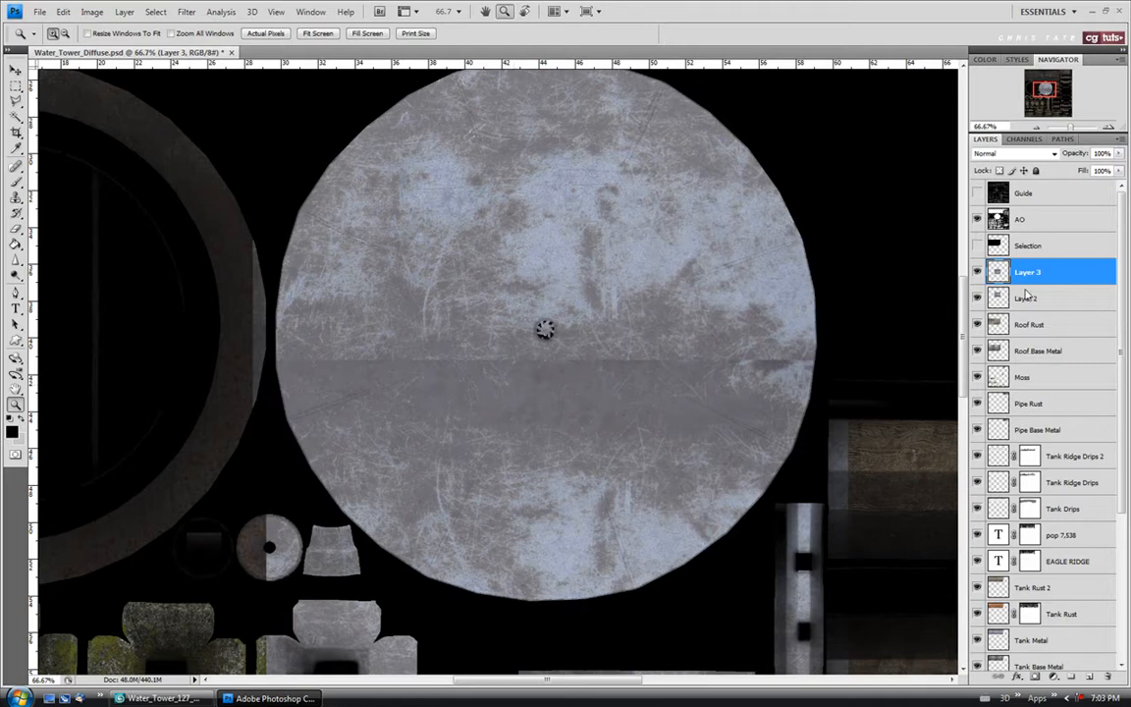
pyautogui.click(1035, 677)
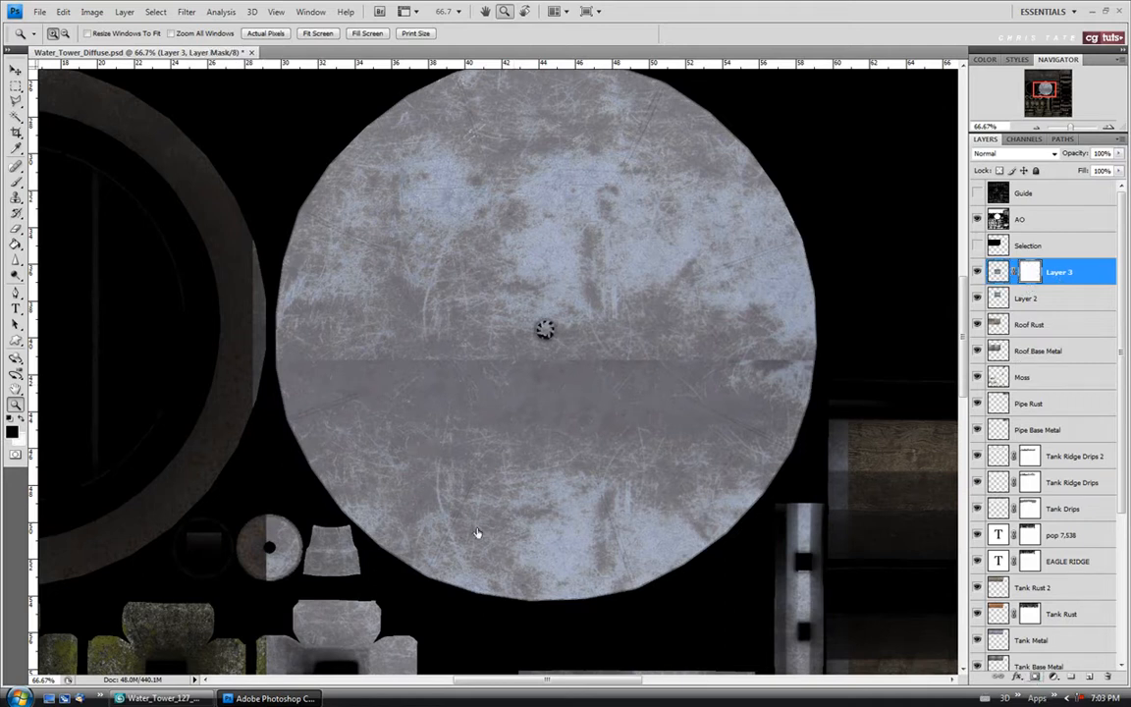
pyautogui.click(17, 178)
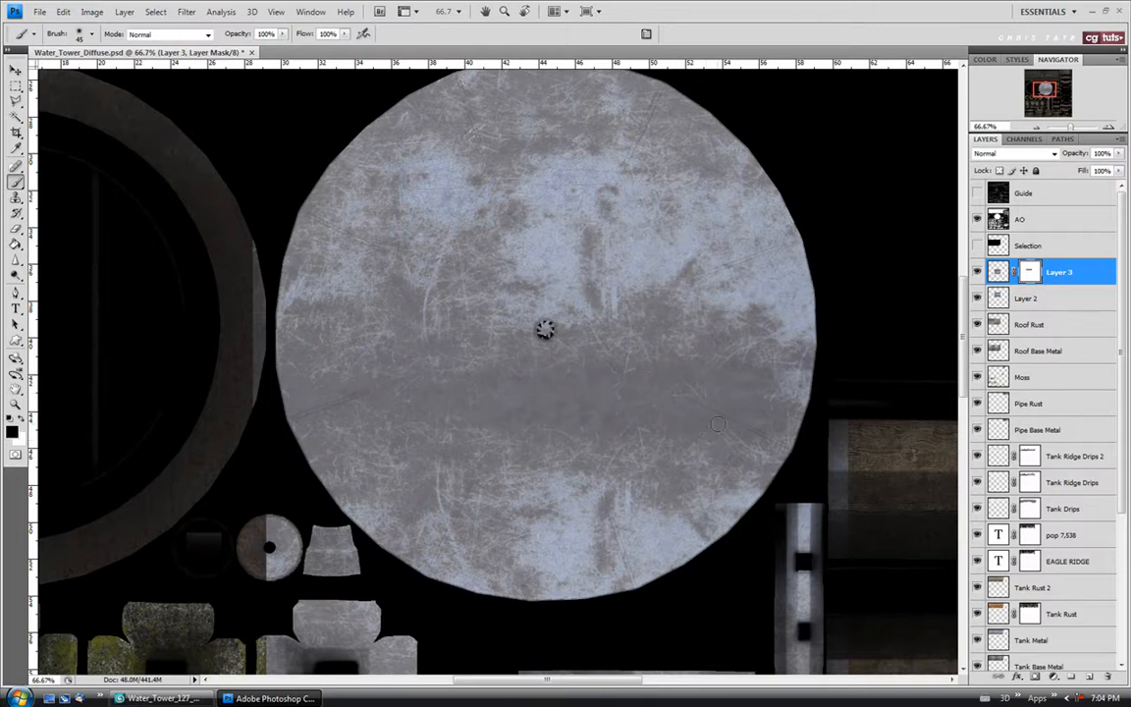
pyautogui.keyDown('shift'); pyautogui.click(1043, 302); pyautogui.keyUp('shift')
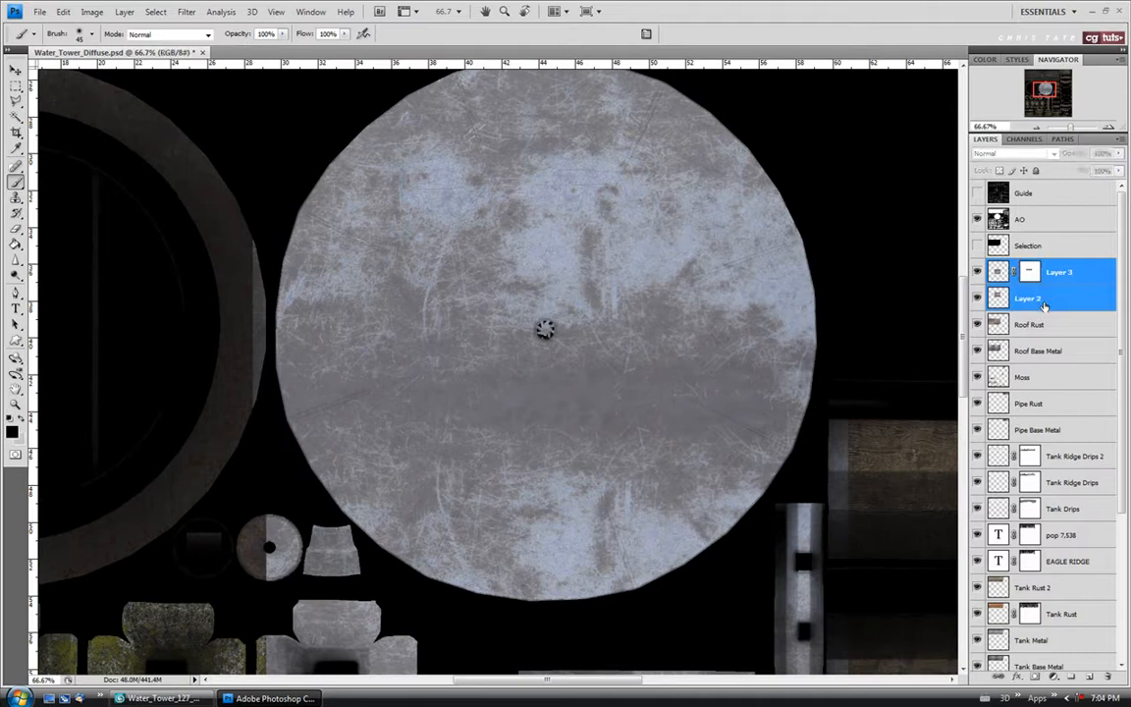
pyautogui.hotkey('ctrl', 'e')
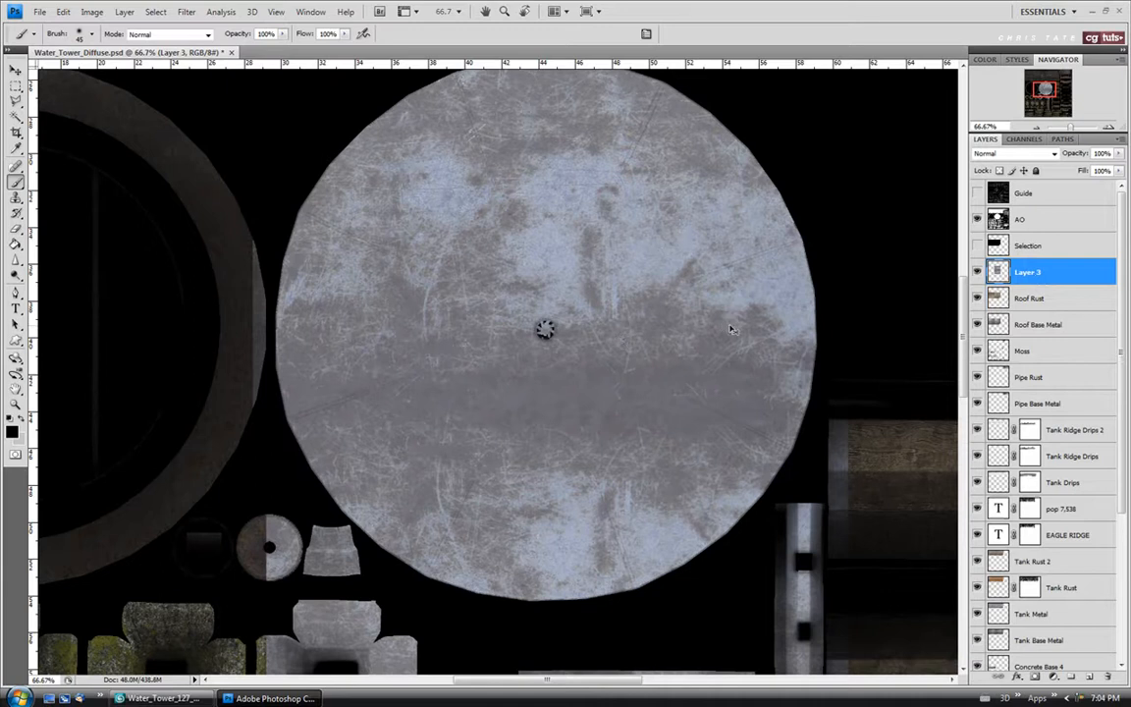
# Paste another copy of the scratched metal into a new layer and move it over the ring-shaped section beside the roof circle.
pyautogui.hotkey('ctrl', 'v')
pyautogui.press('v')
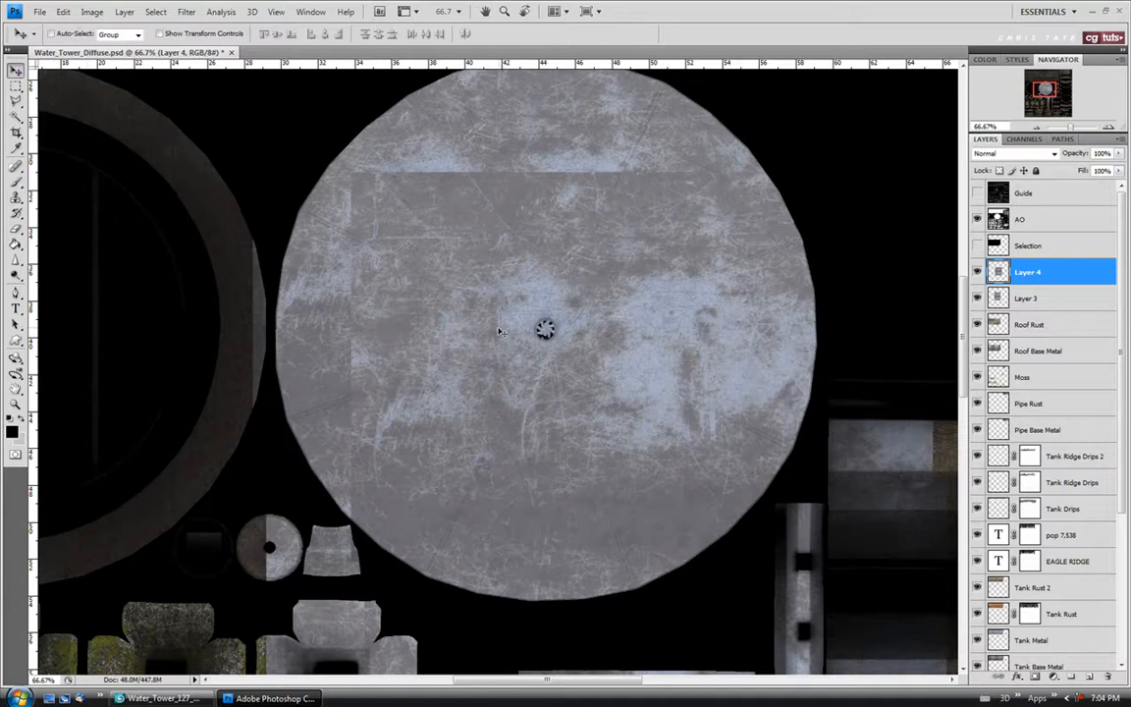
pyautogui.moveTo(380, 315); pyautogui.dragTo(170, 285)
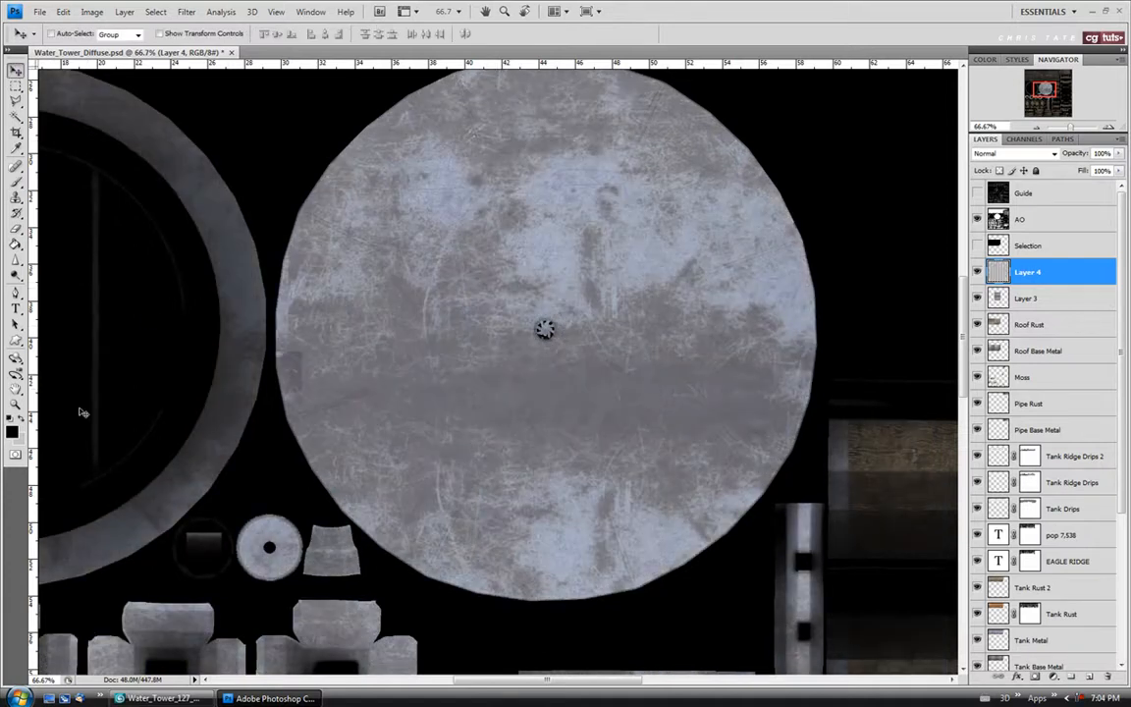
pyautogui.press('z')
pyautogui.rightClick(242, 250)
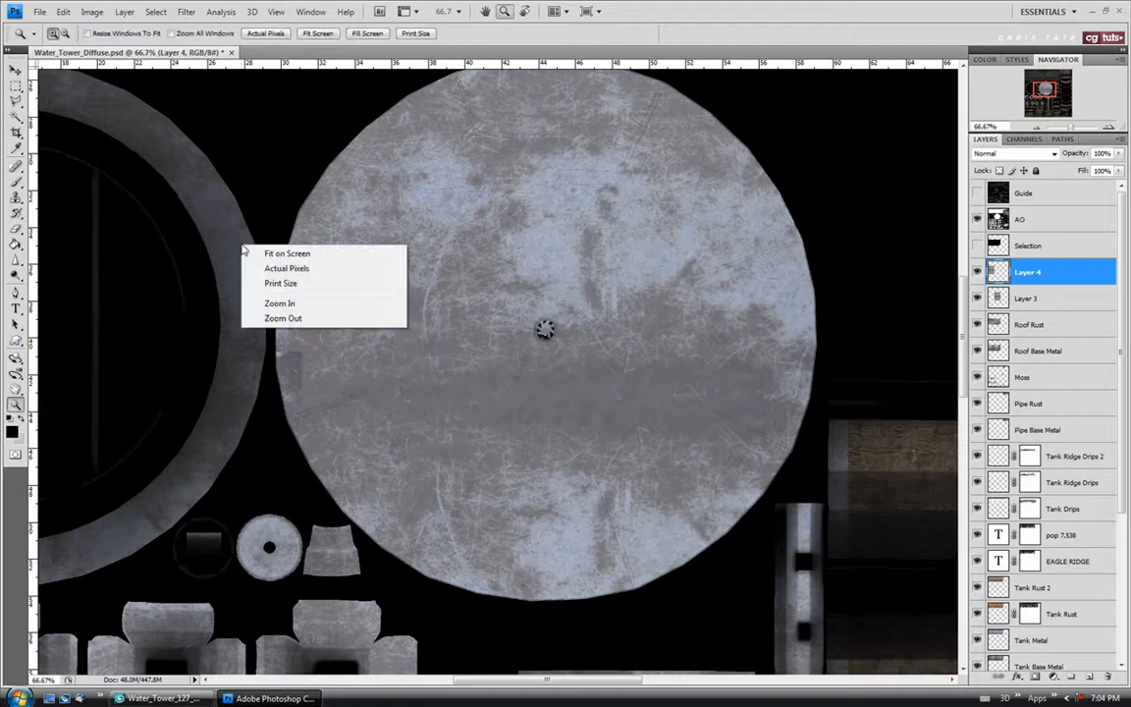
pyautogui.click(265, 319)
pyautogui.press('v')
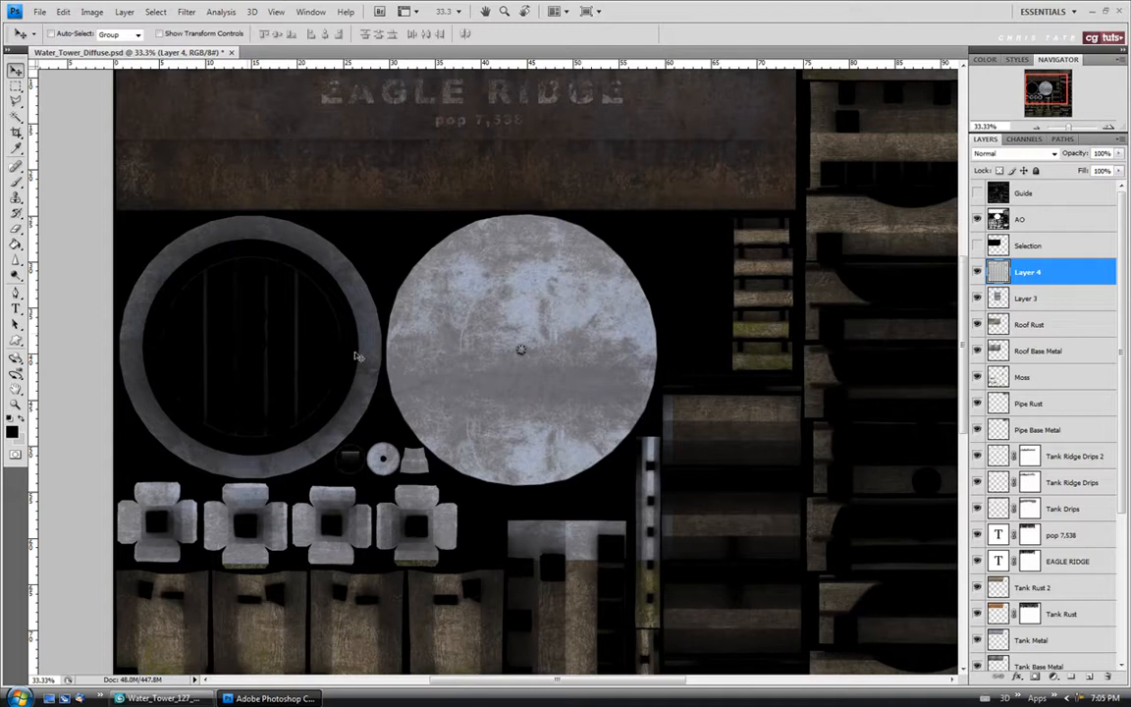
# Check the metal's coverage against the Guide wireframe with AO hidden, restore both layers' visibility, and merge Layer 4 with Layer 3.
pyautogui.click(977, 220)
pyautogui.click(977, 196)
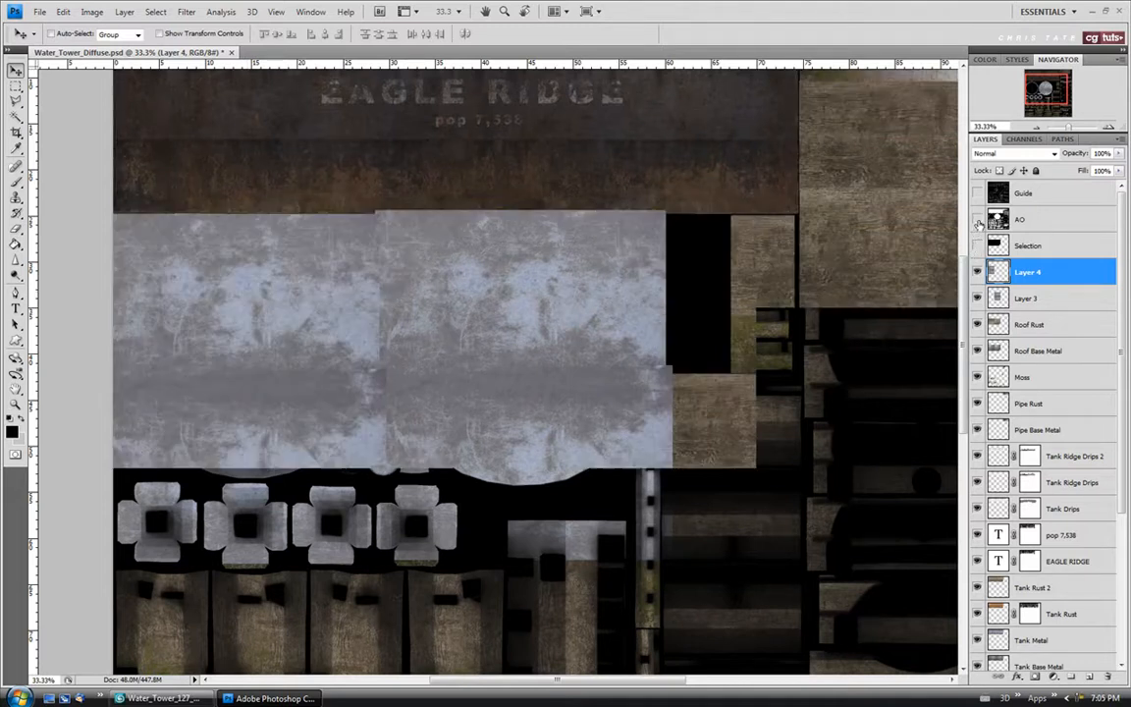
pyautogui.click(977, 195)
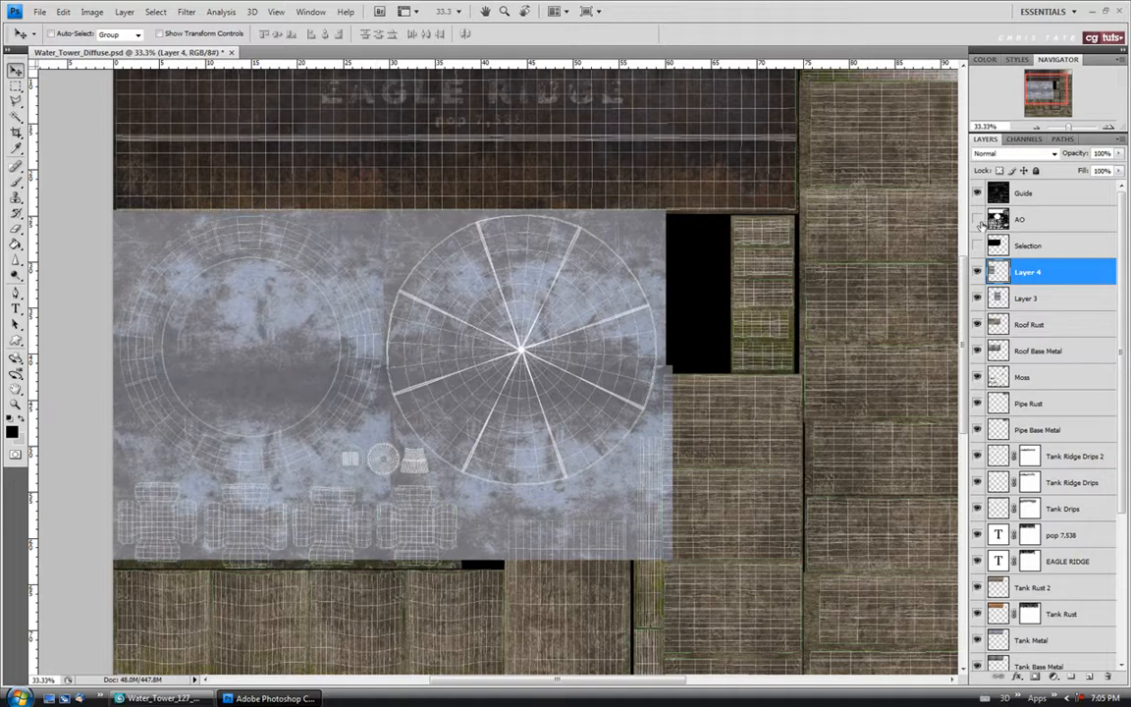
pyautogui.click(978, 220)
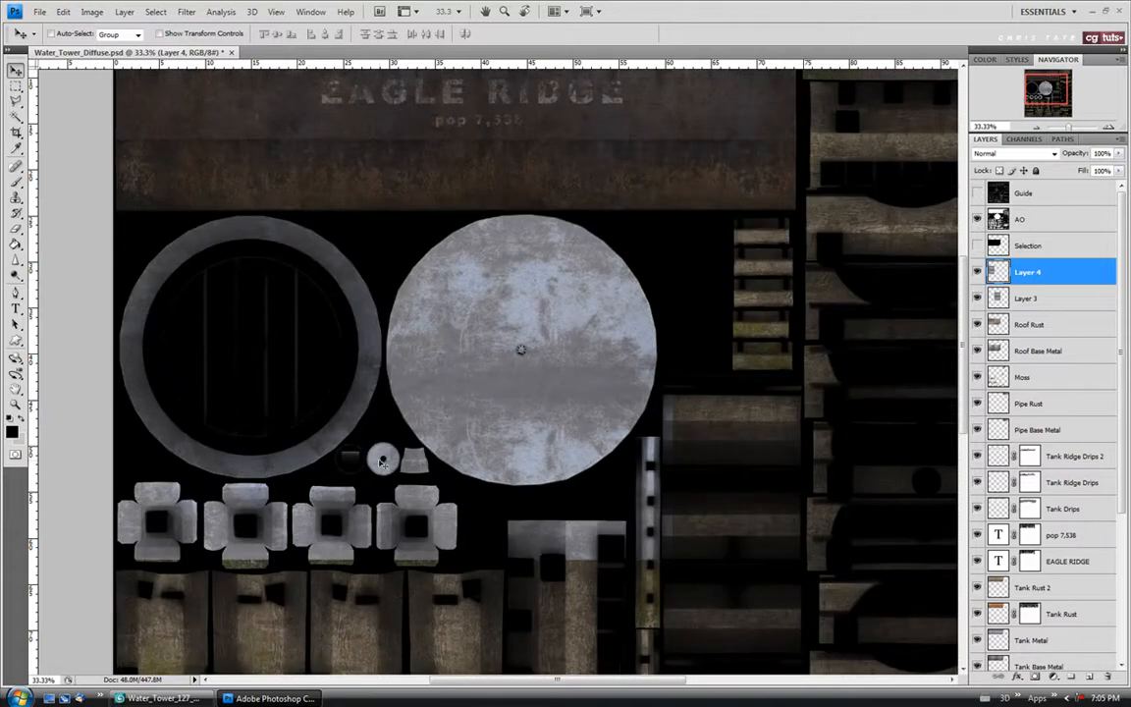
pyautogui.keyDown('shift'); pyautogui.click(1043, 299); pyautogui.keyUp('shift')
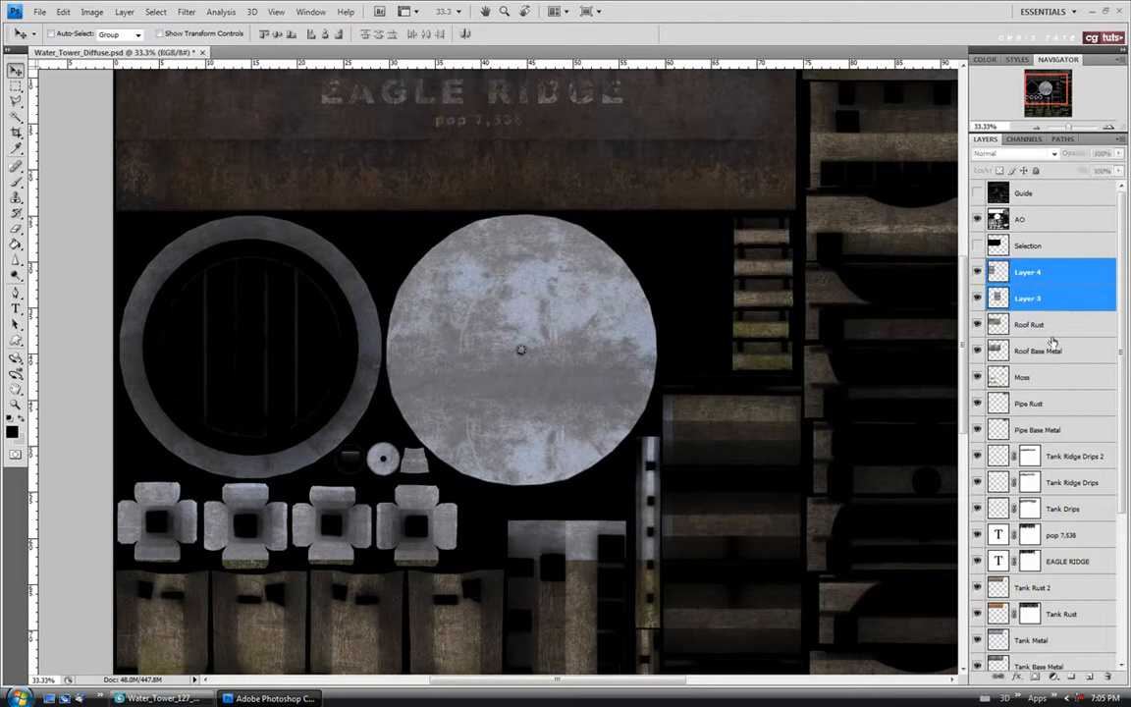
pyautogui.hotkey('ctrl', 'e')
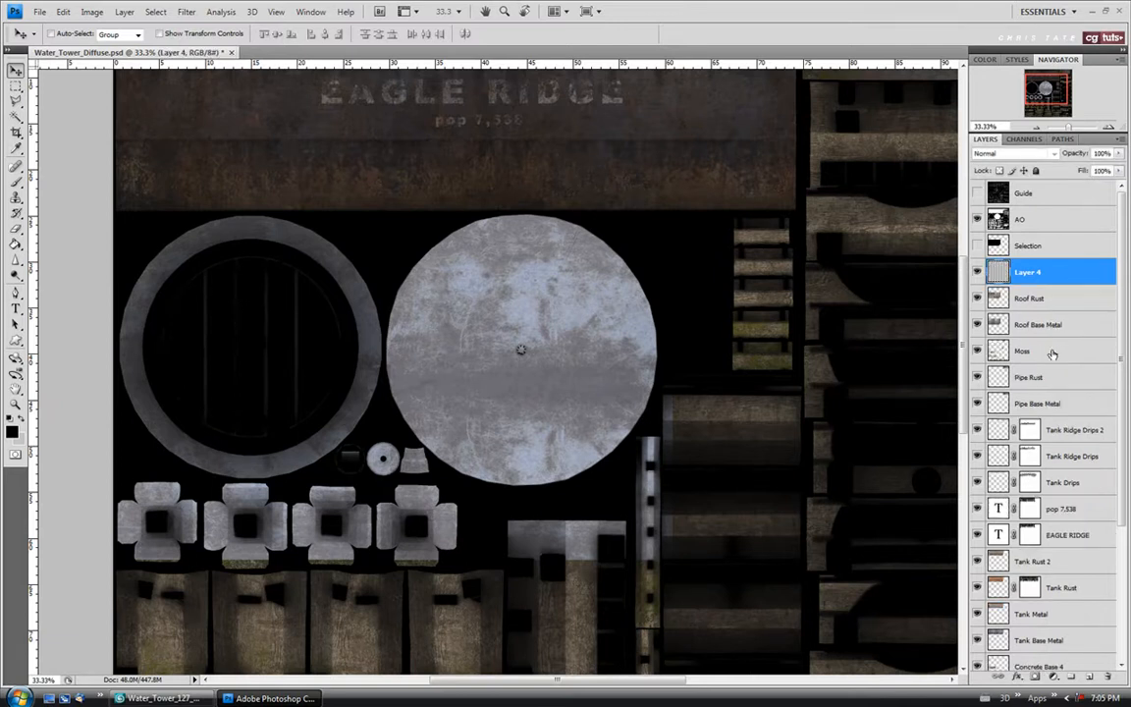
# Heal the vertical seam across the small disc below the roof circle with the Spot Healing Brush.
pyautogui.press('z')
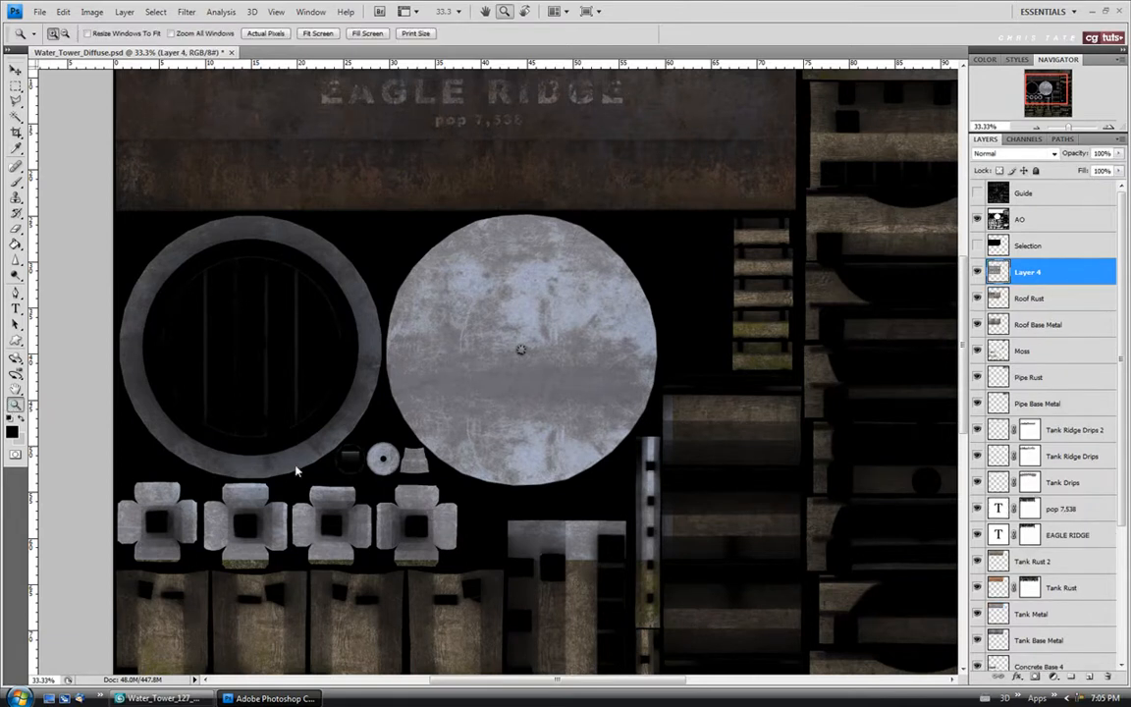
pyautogui.click(378, 476)
pyautogui.click(388, 462)
pyautogui.click(402, 447)
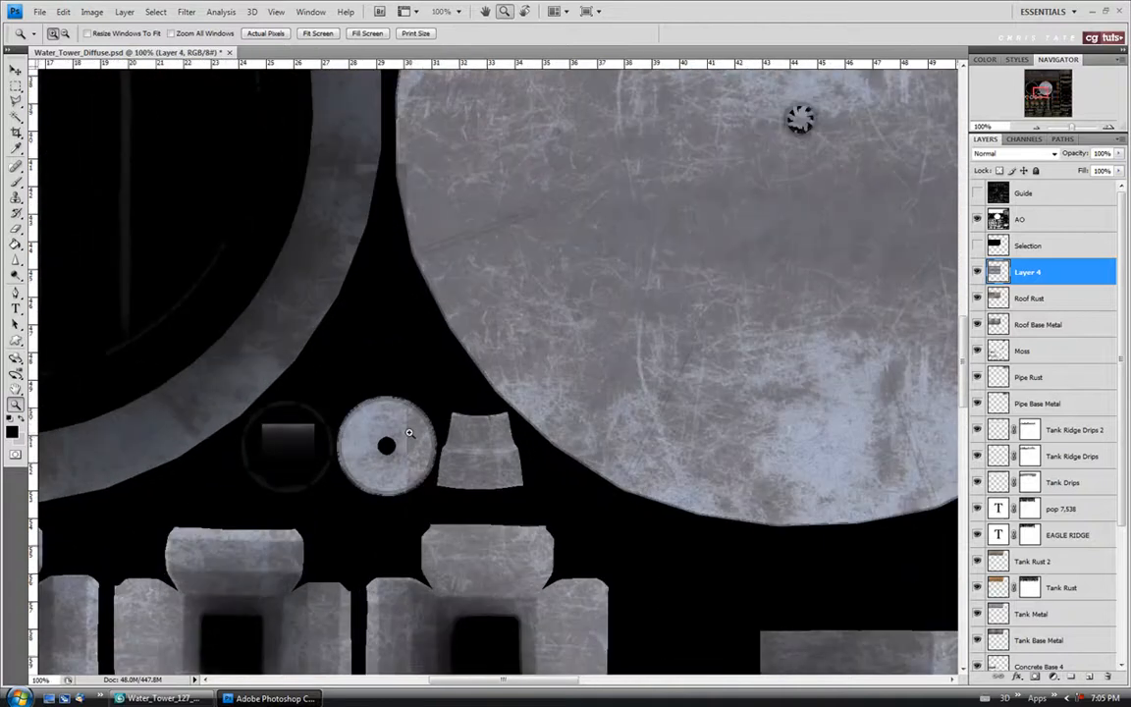
pyautogui.press('j')
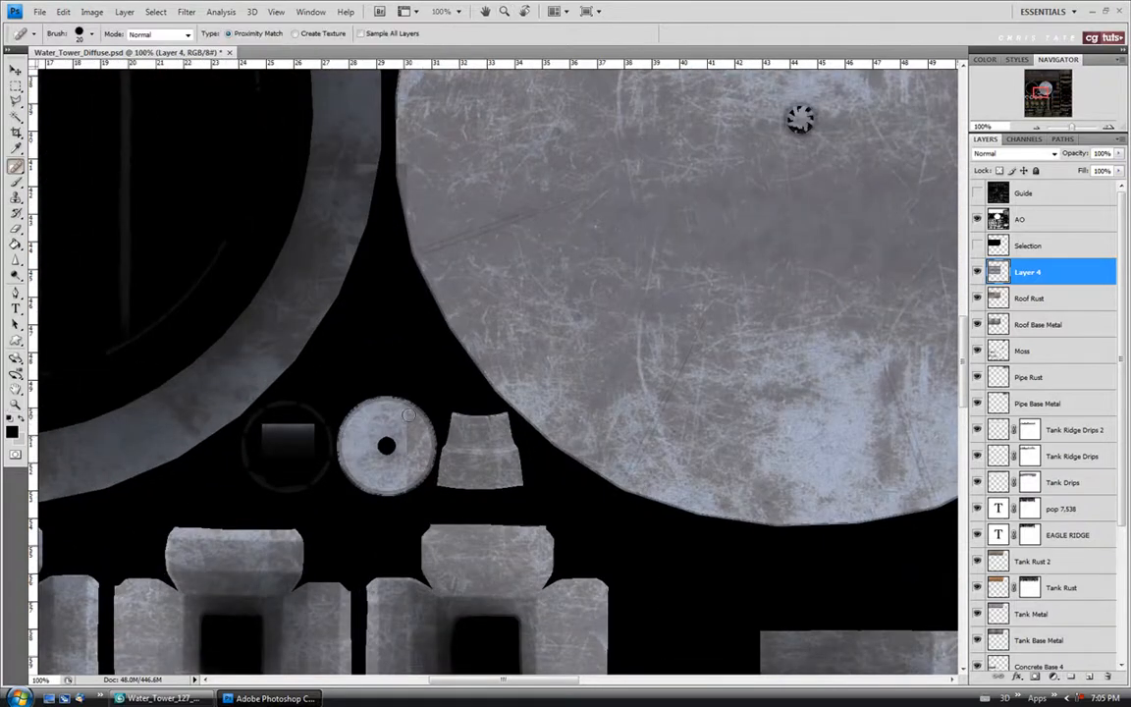
pyautogui.moveTo(409, 401); pyautogui.dragTo(405, 485)
pyautogui.moveTo(417, 438); pyautogui.dragTo(417, 452)
# Select the area outside the roof sections using the Selection layer, delete the excess metal from Layer 4, and deselect.
pyautogui.click(1031, 247)
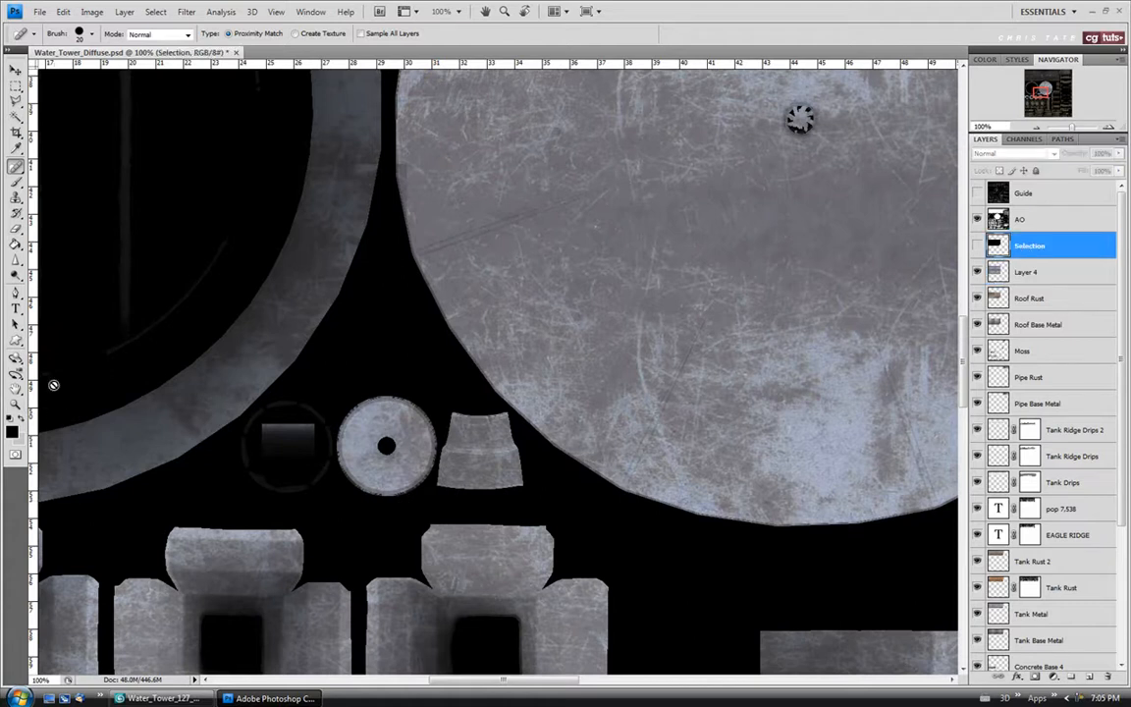
pyautogui.press('z')
pyautogui.click(315, 33)
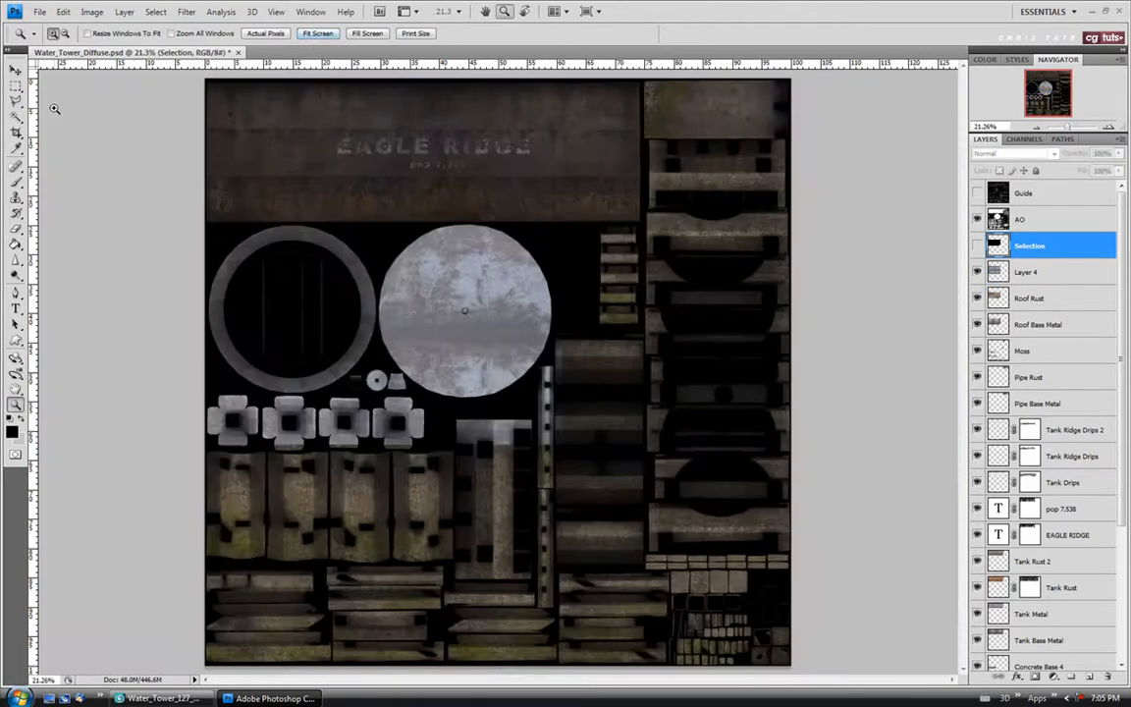
pyautogui.click(16, 116)
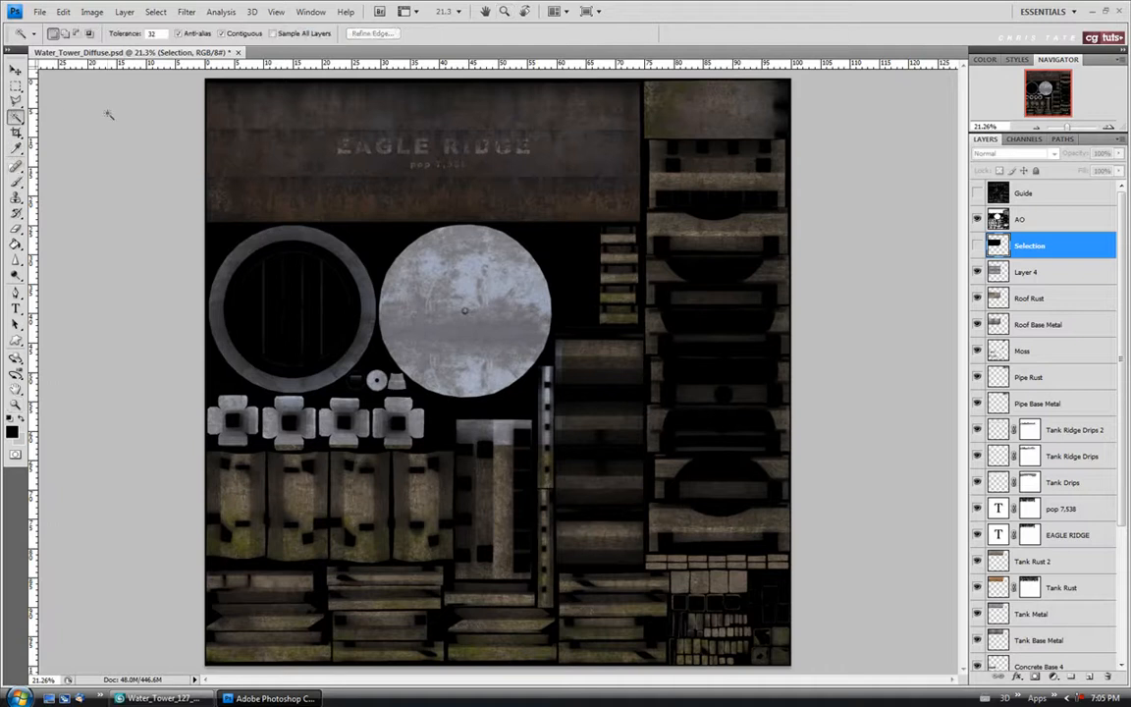
pyautogui.click(479, 150)
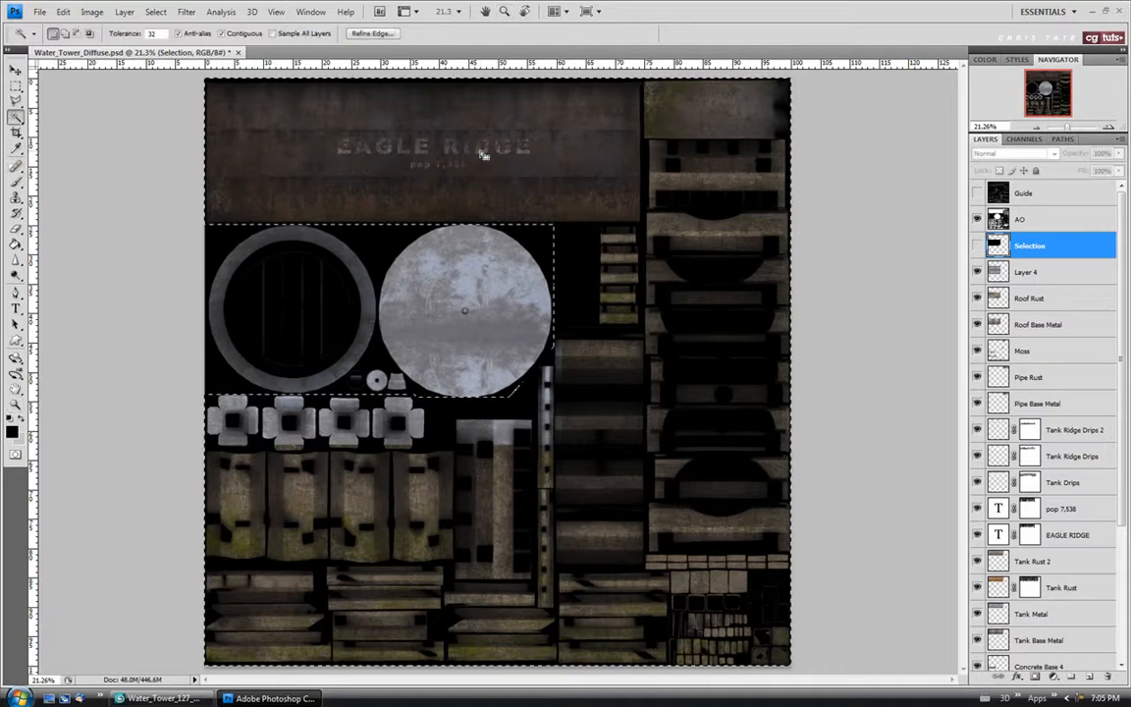
pyautogui.click(1033, 276)
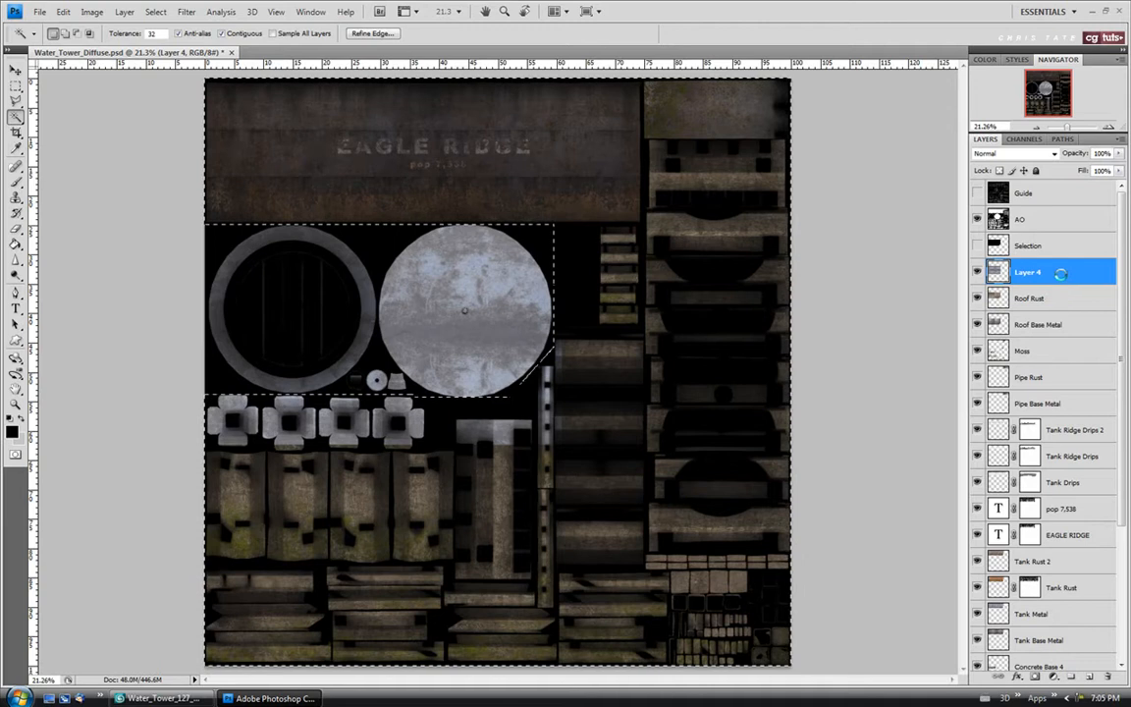
pyautogui.press('Delete')
pyautogui.click(1055, 295)
pyautogui.click(1034, 272)
pyautogui.hotkey('ctrl', 'd')
pyautogui.press('m')
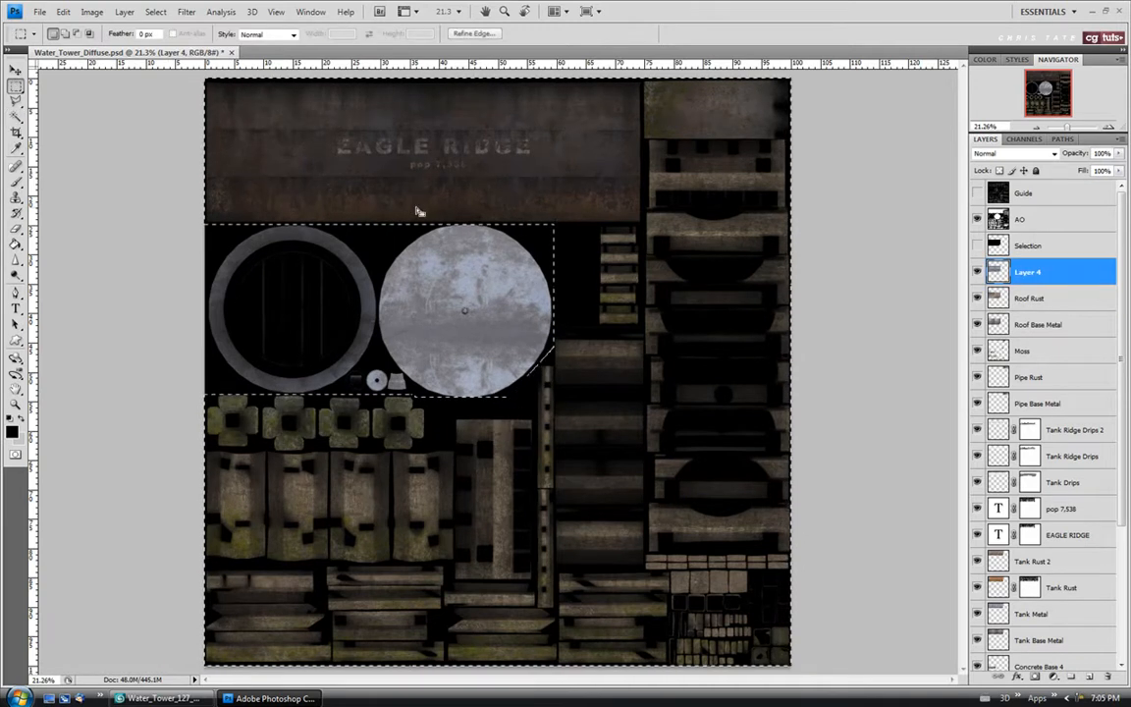
# Set Layer 4's blending mode to Multiply and its opacity to 75%.
pyautogui.press('z')
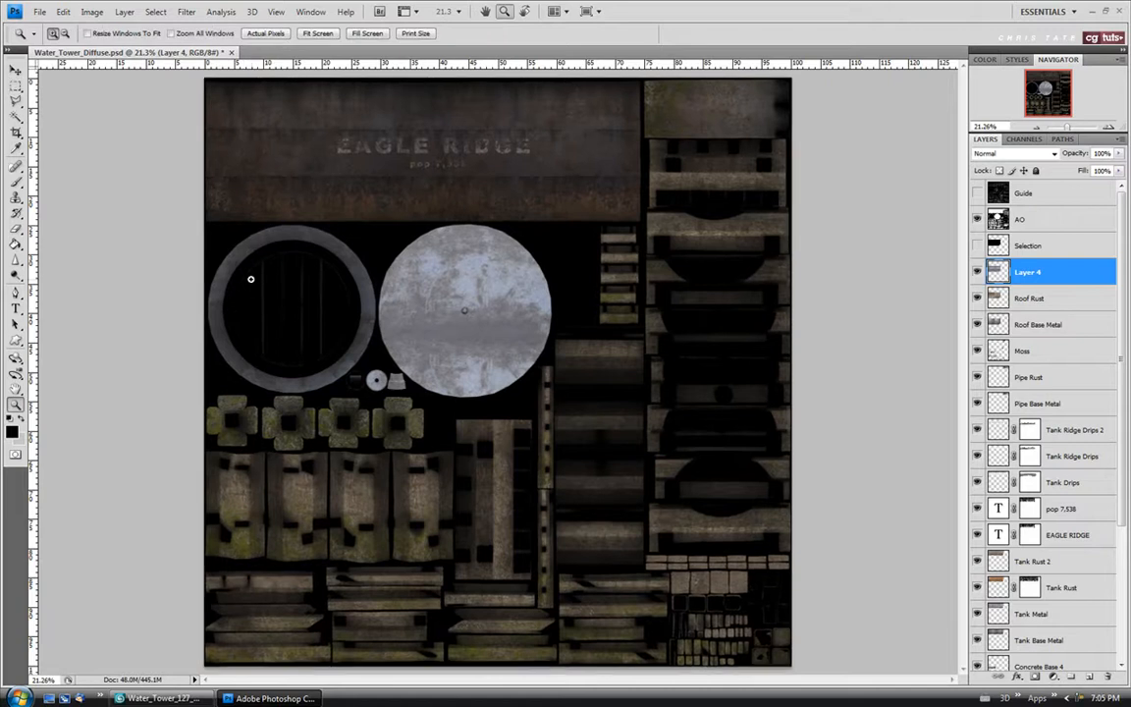
pyautogui.click(235, 269)
pyautogui.click(178, 267)
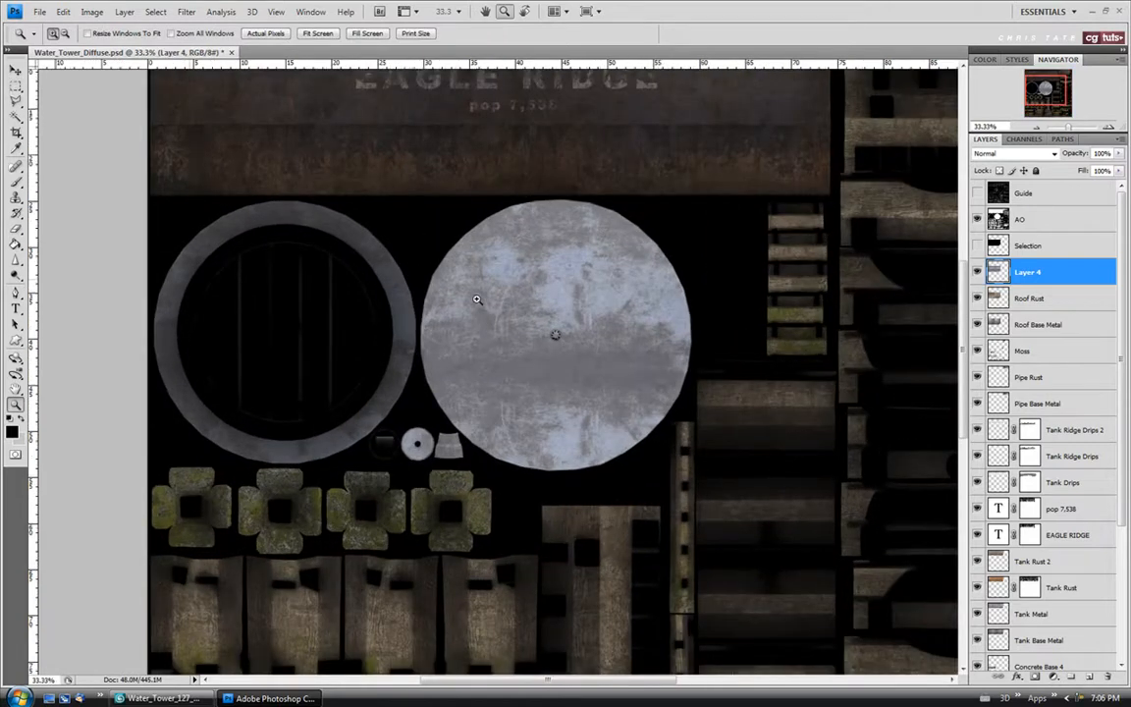
pyautogui.click(413, 282)
pyautogui.moveTo(556, 680); pyautogui.dragTo(538, 680)
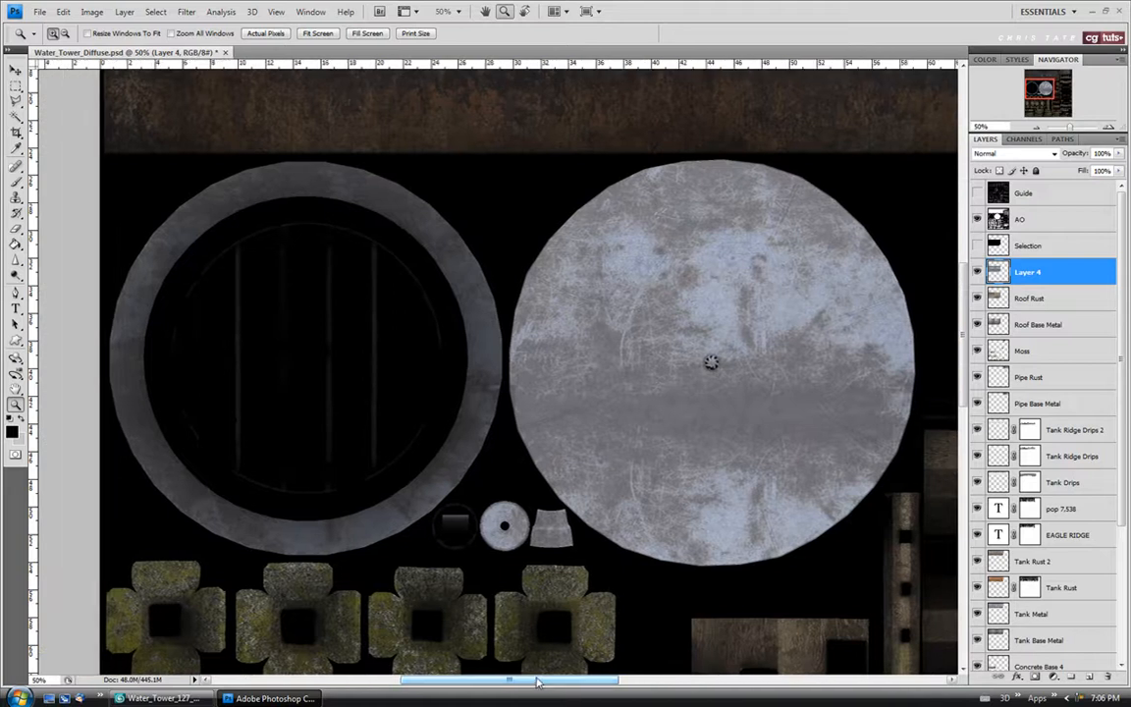
pyautogui.click(1054, 155)
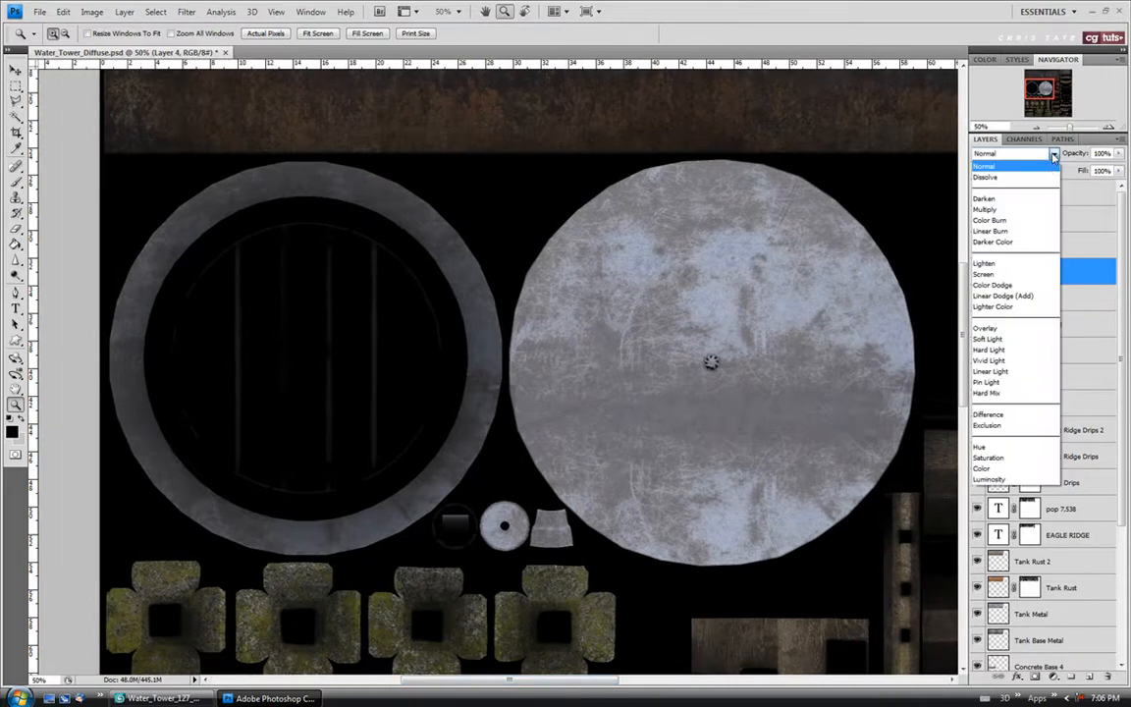
pyautogui.click(1035, 210)
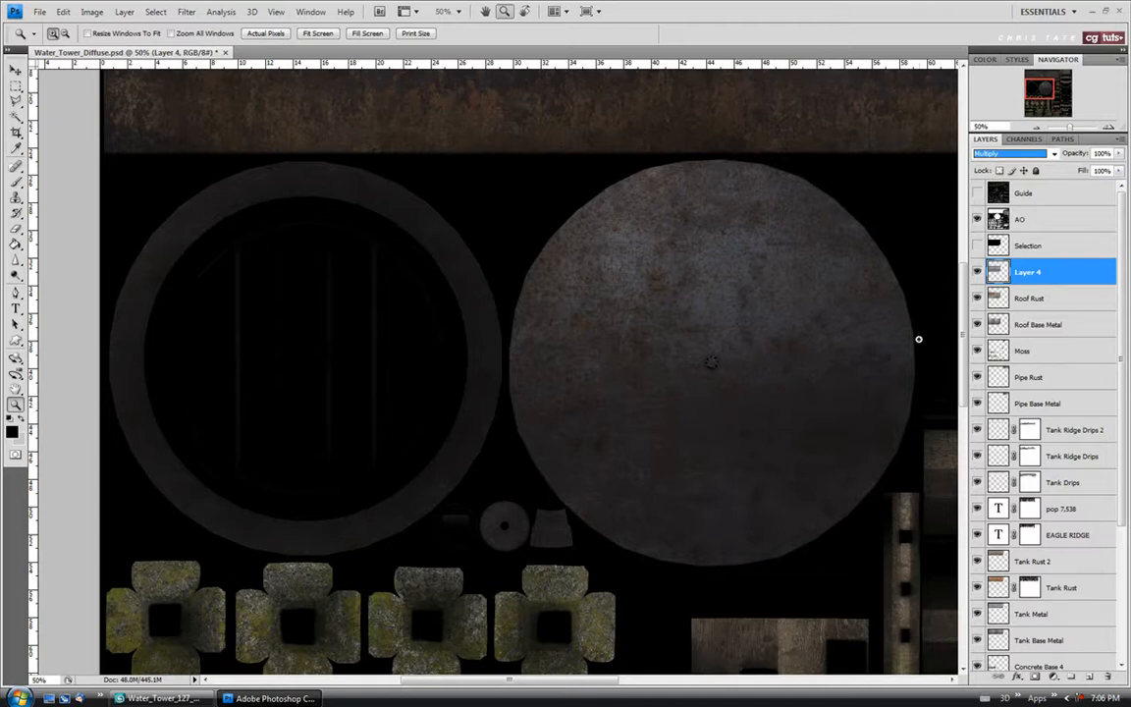
pyautogui.click(1119, 155)
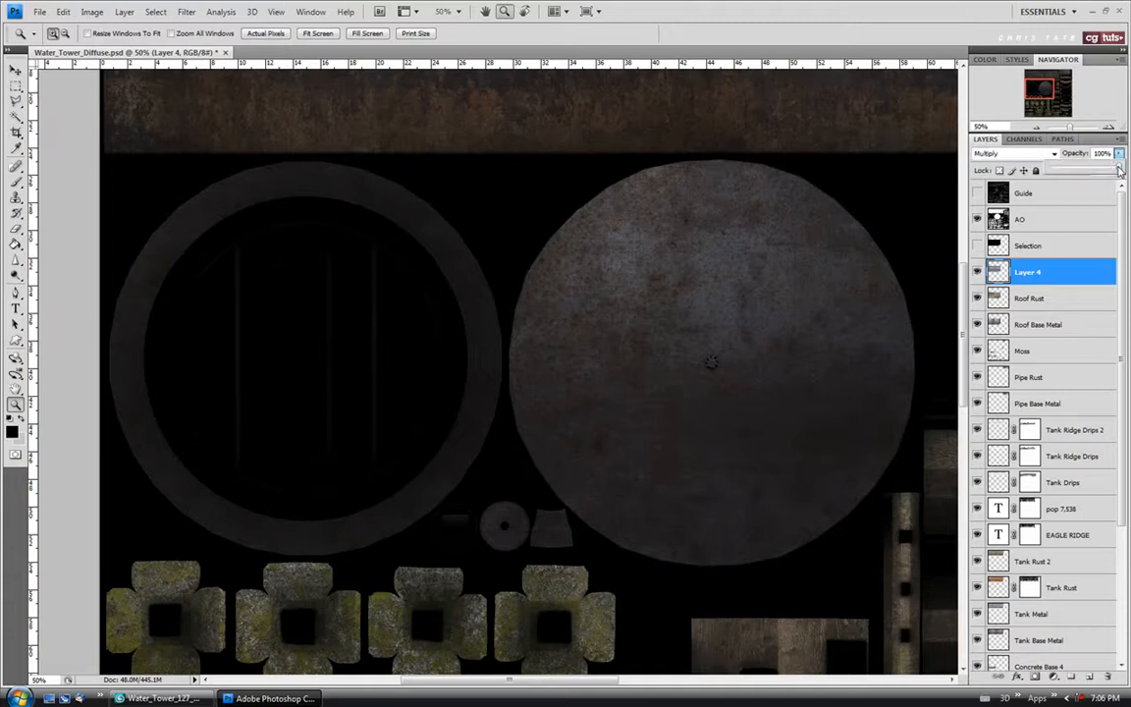
pyautogui.moveTo(1119, 170); pyautogui.dragTo(1104, 171)
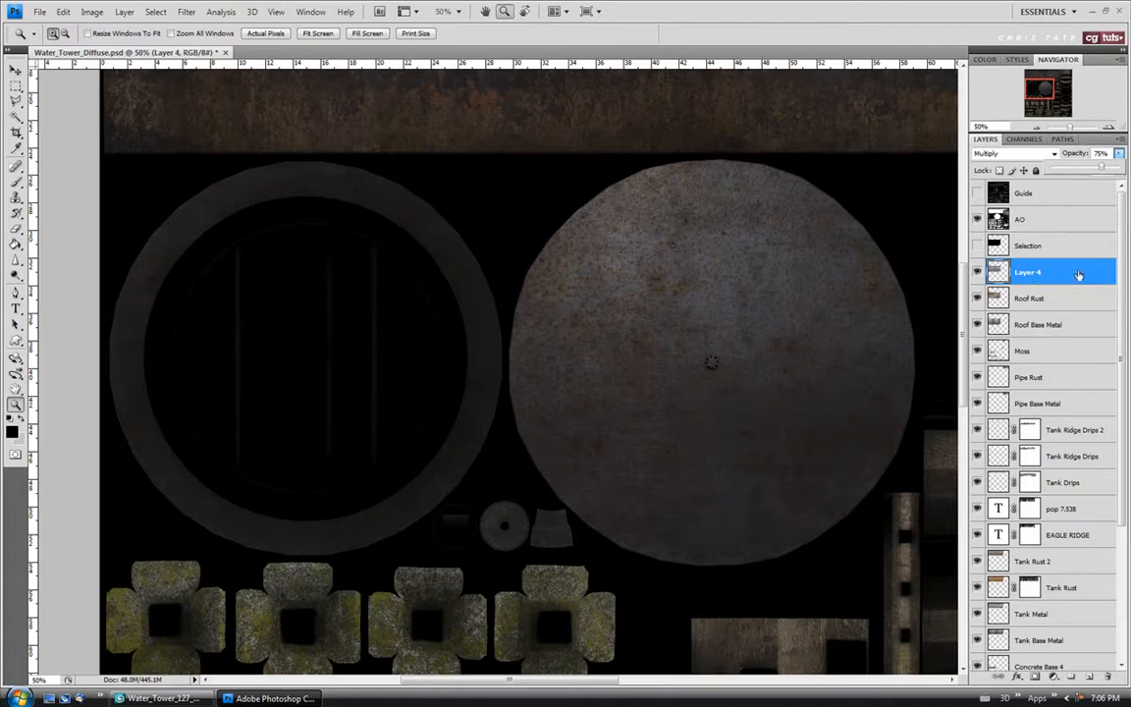
# Rename Layer 4 as Roof Metal.
pyautogui.click(1055, 276)
pyautogui.doubleClick(1032, 272)
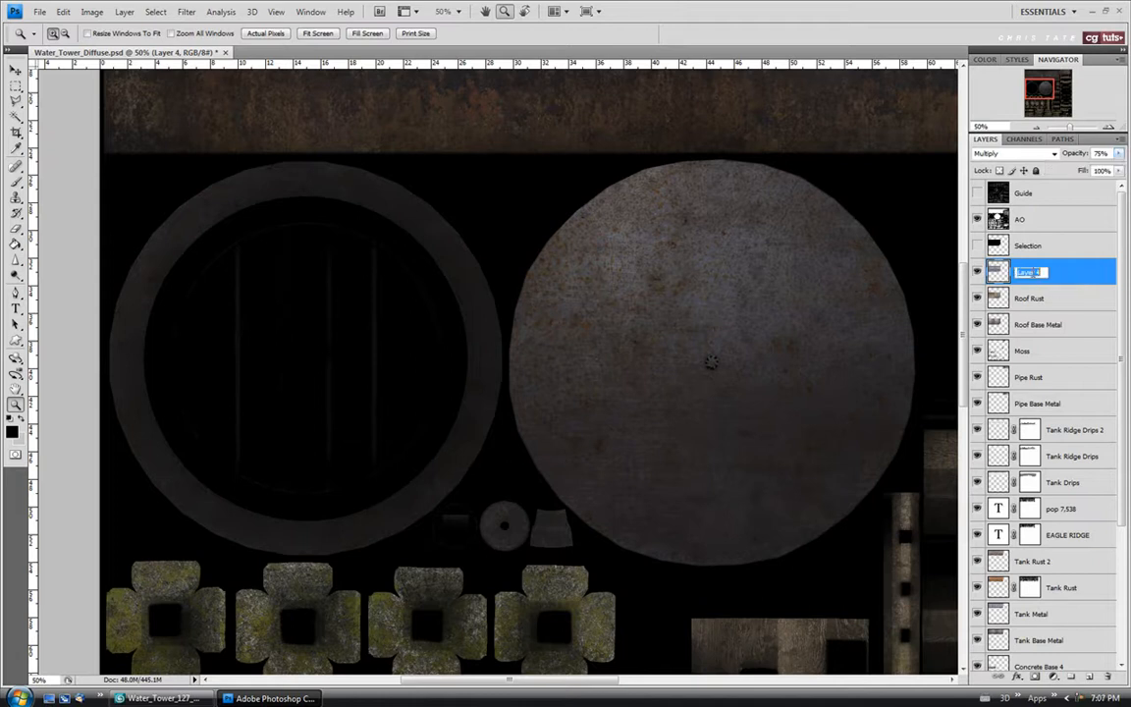
pyautogui.write('Roof Met')
pyautogui.click(1058, 297)
pyautogui.click(1060, 272)
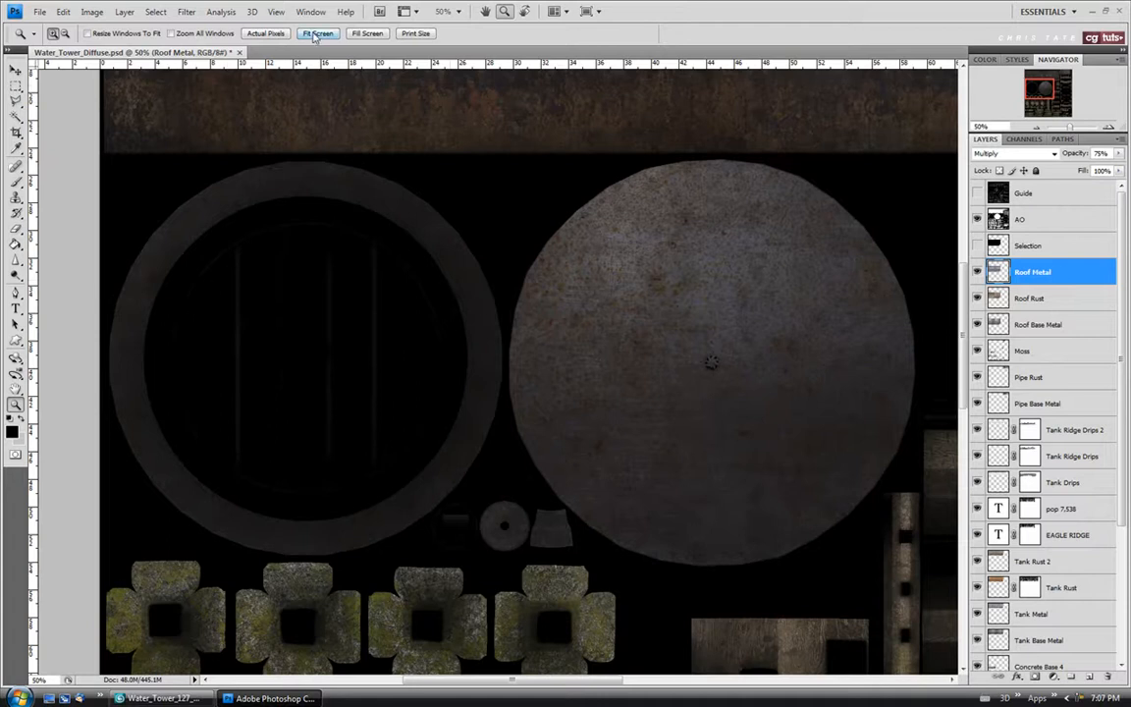
# Save the diffuse map and switch to 3ds Max to check the roof texture on the water tower.
pyautogui.click(316, 35)
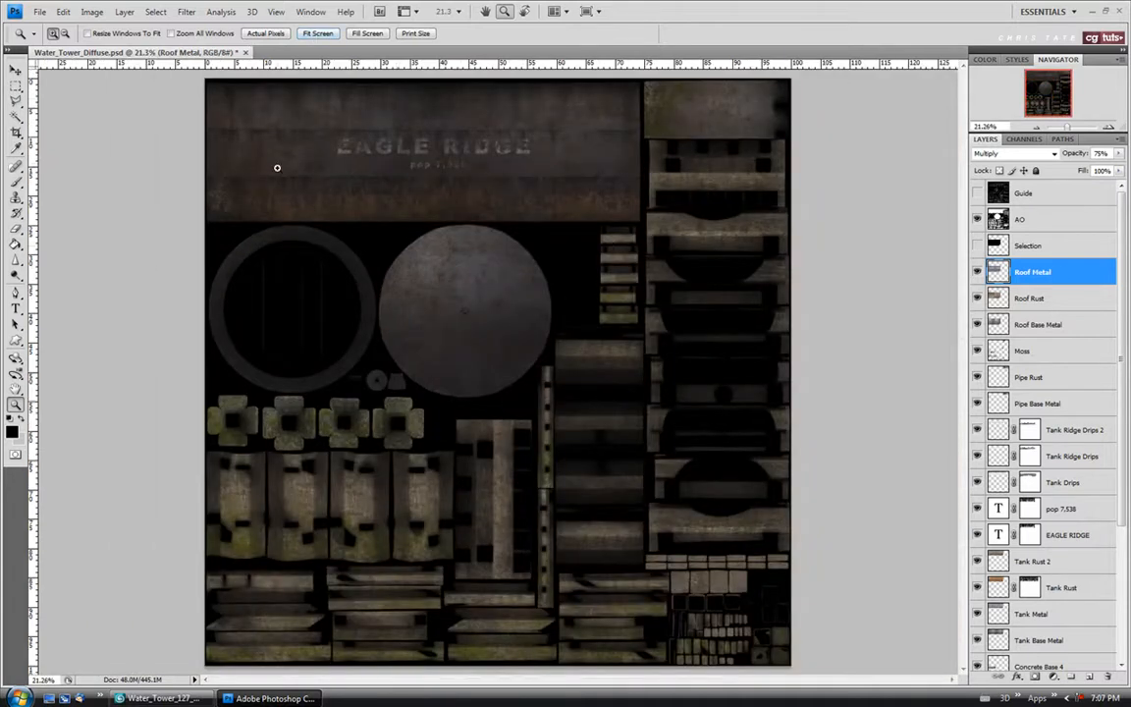
pyautogui.click(39, 12)
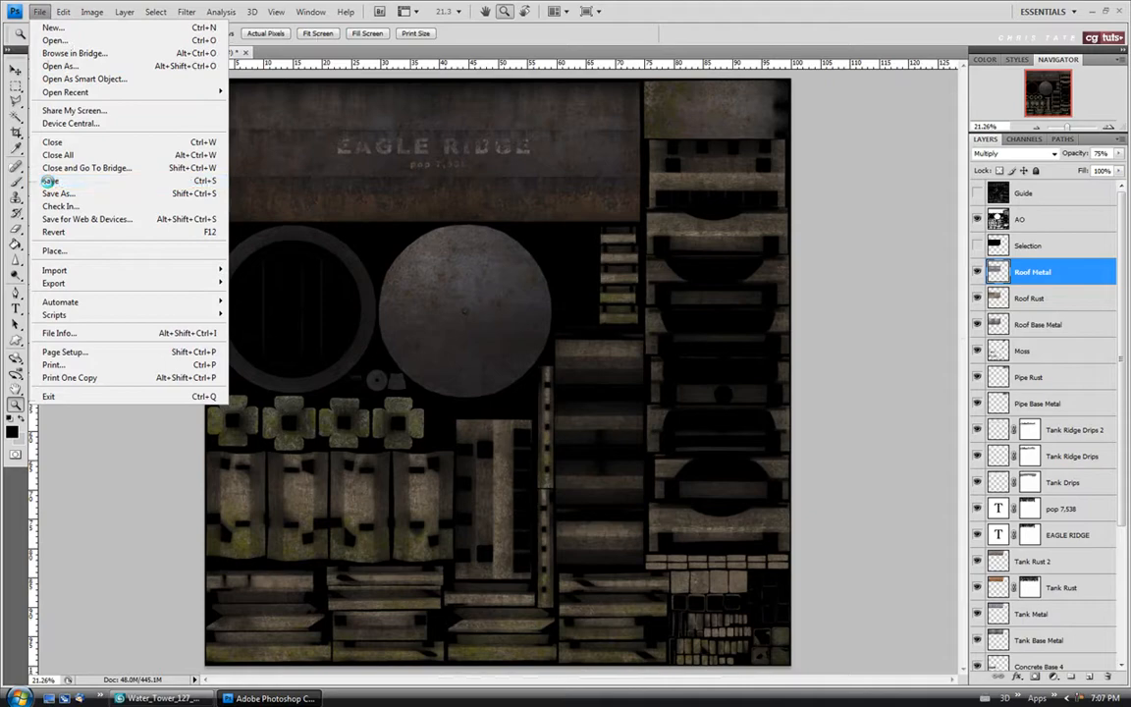
pyautogui.click(47, 181)
pyautogui.hotkey('alt', 'Tab')
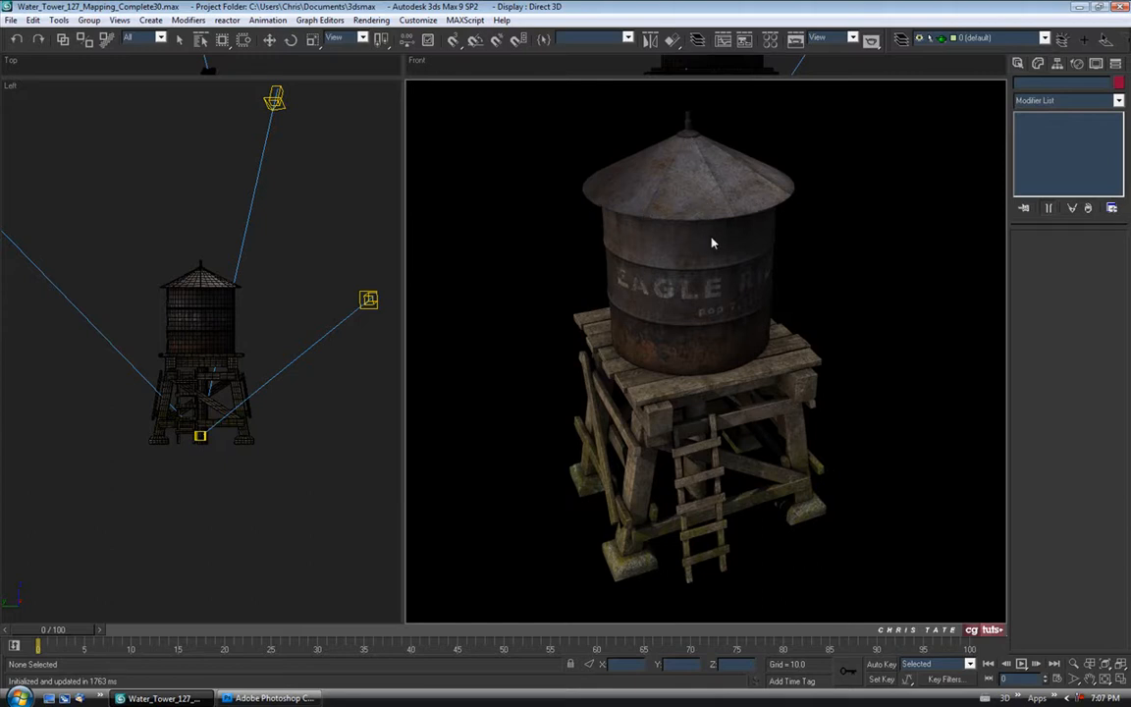
# Save the scene as the next incremental version, Water_Tower_127_Mapping_Complete31.max.
pyautogui.click(10, 19)
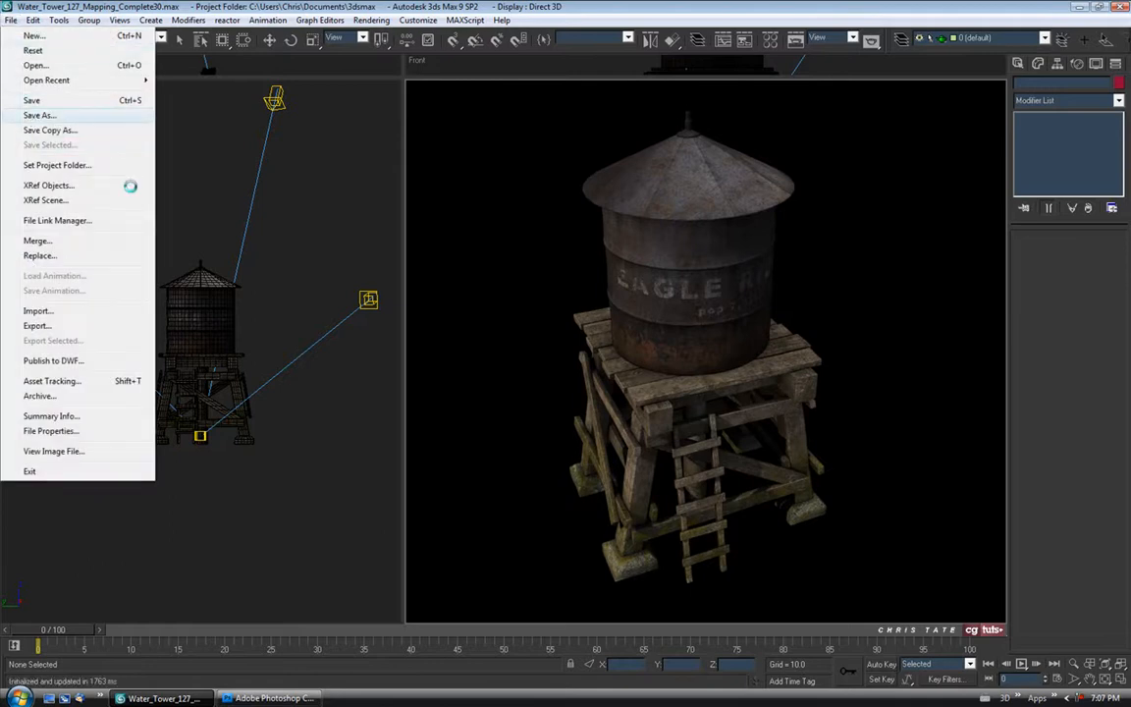
pyautogui.click(37, 115)
pyautogui.click(311, 460)
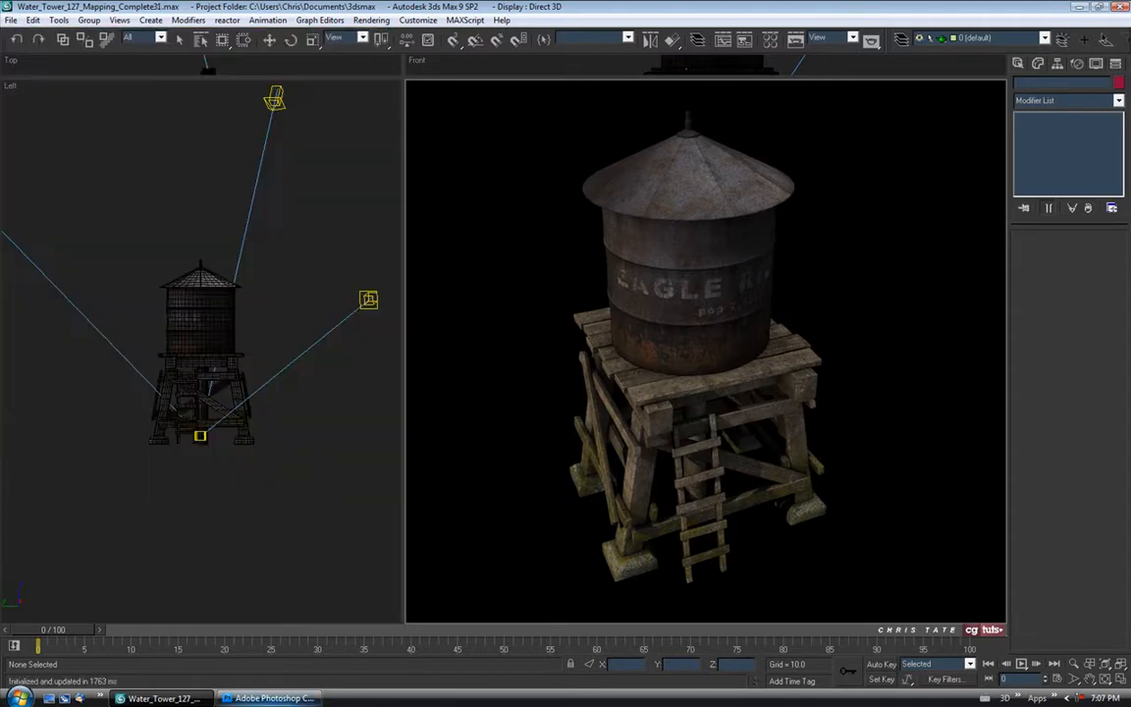